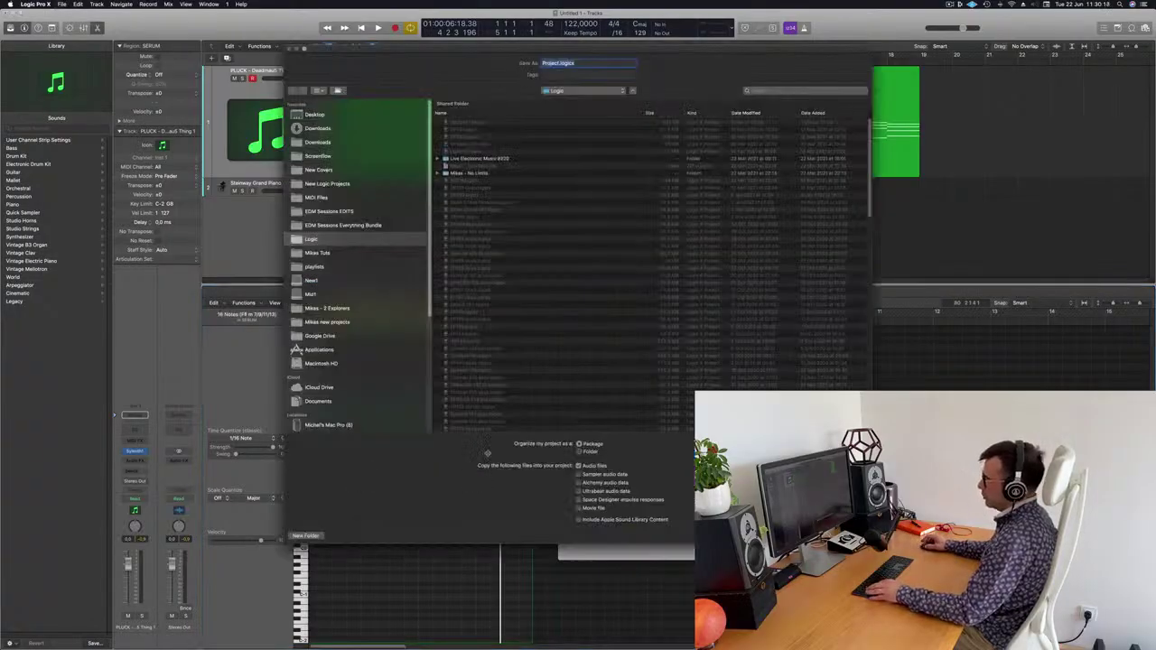
Step: Dismiss the save dialog and shorten all chord notes in the first SERUM region to about a dotted eighth
key(Escape)
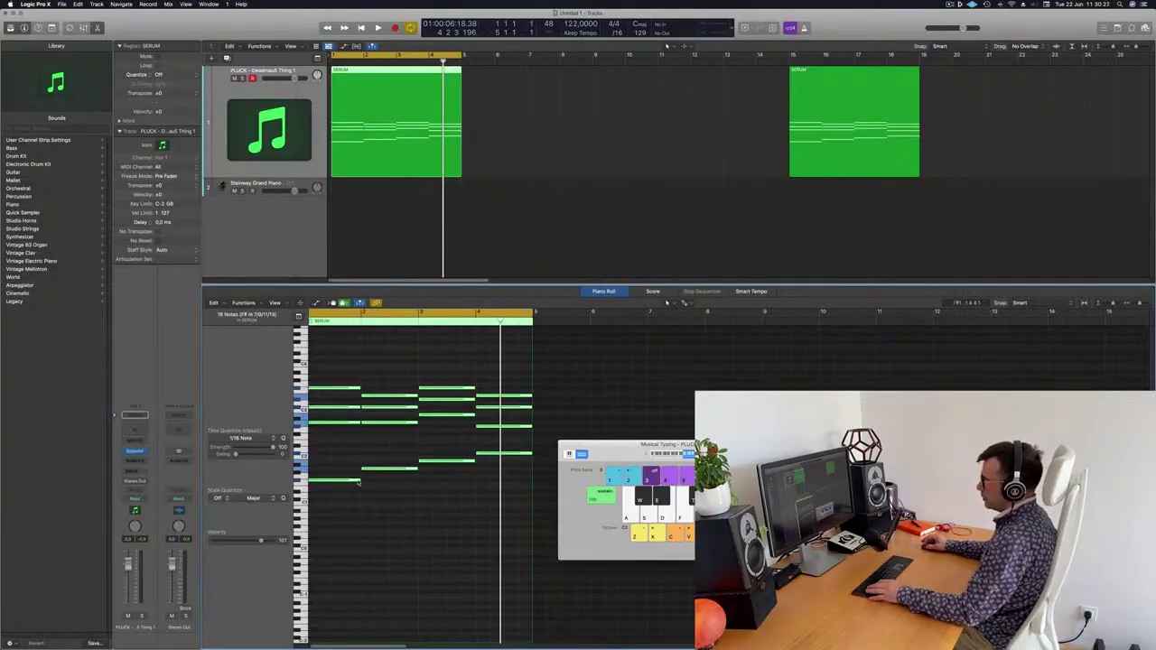
drag(358, 480, 312, 493)
scroll(326, 490, right, 3)
scroll(348, 485, left, 4)
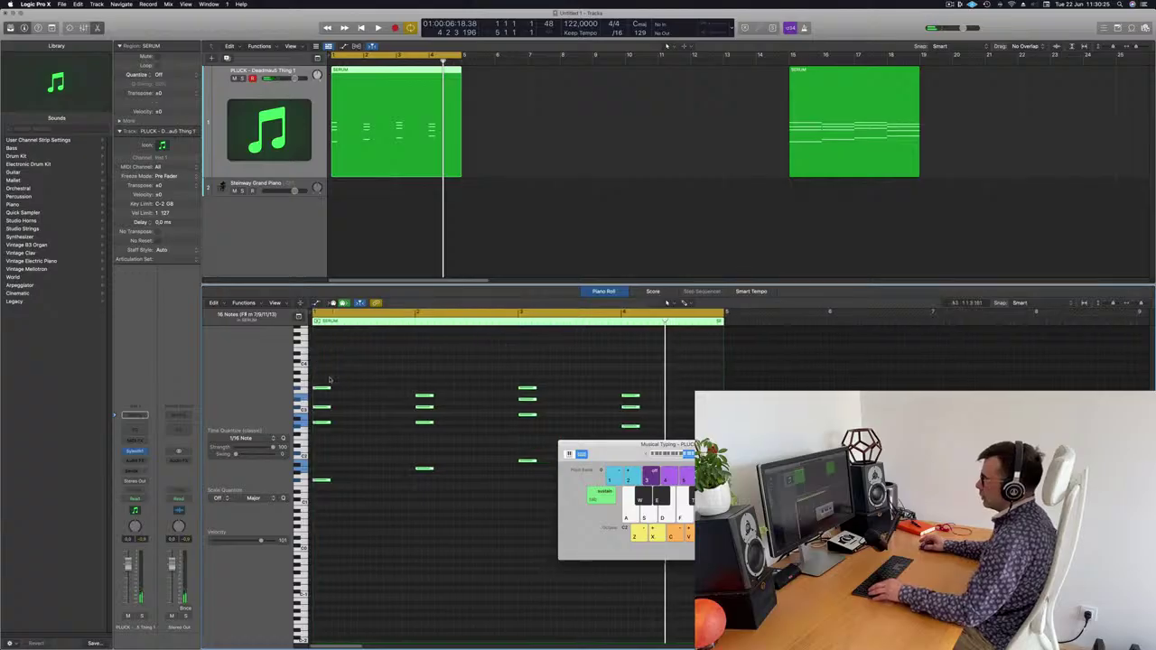
Step: Copy the short chords repeatedly to fill each bar of the first SERUM region with a rhythmic pattern, and play it back
drag(323, 389, 357, 390)
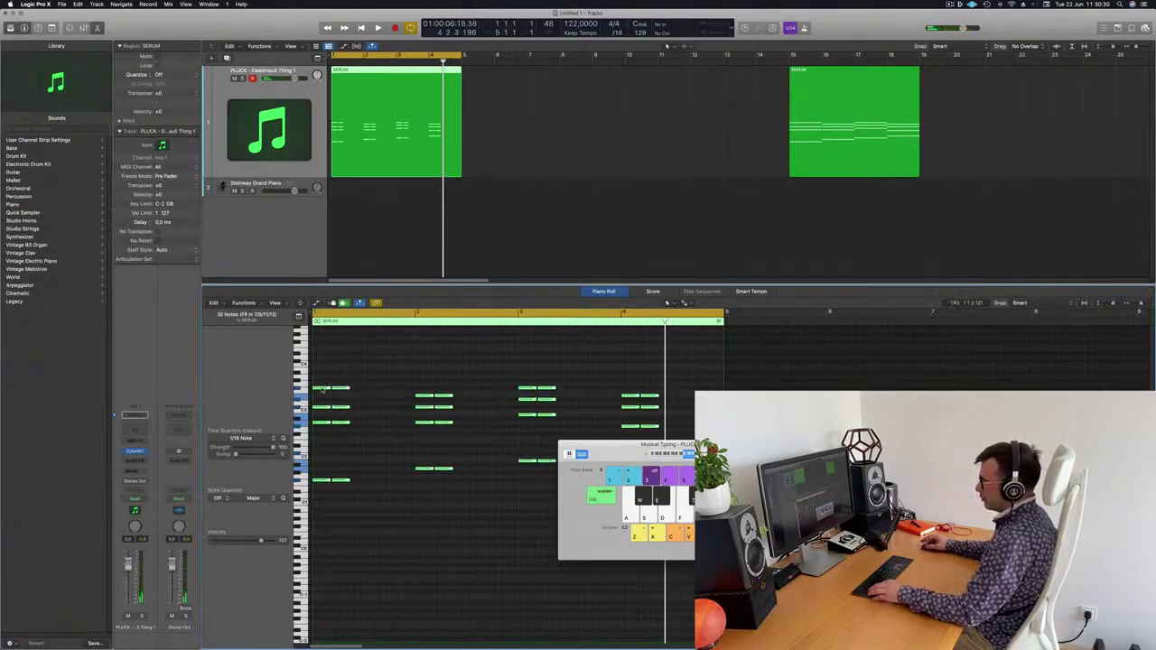
click(322, 390)
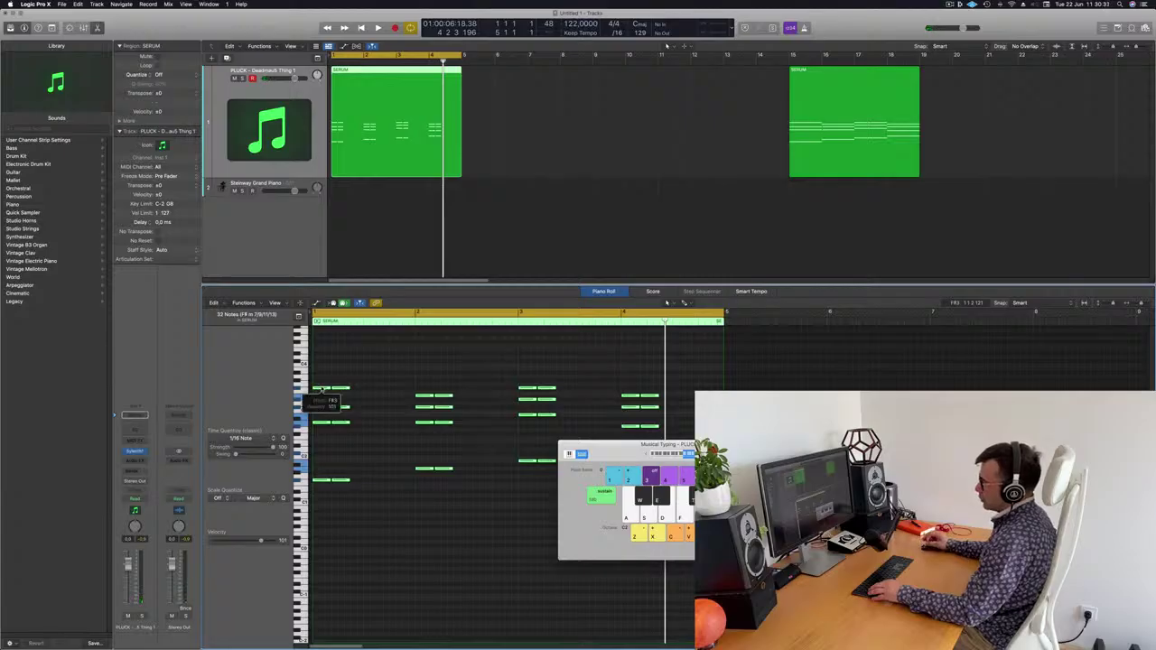
drag(323, 389, 361, 389)
key(space)
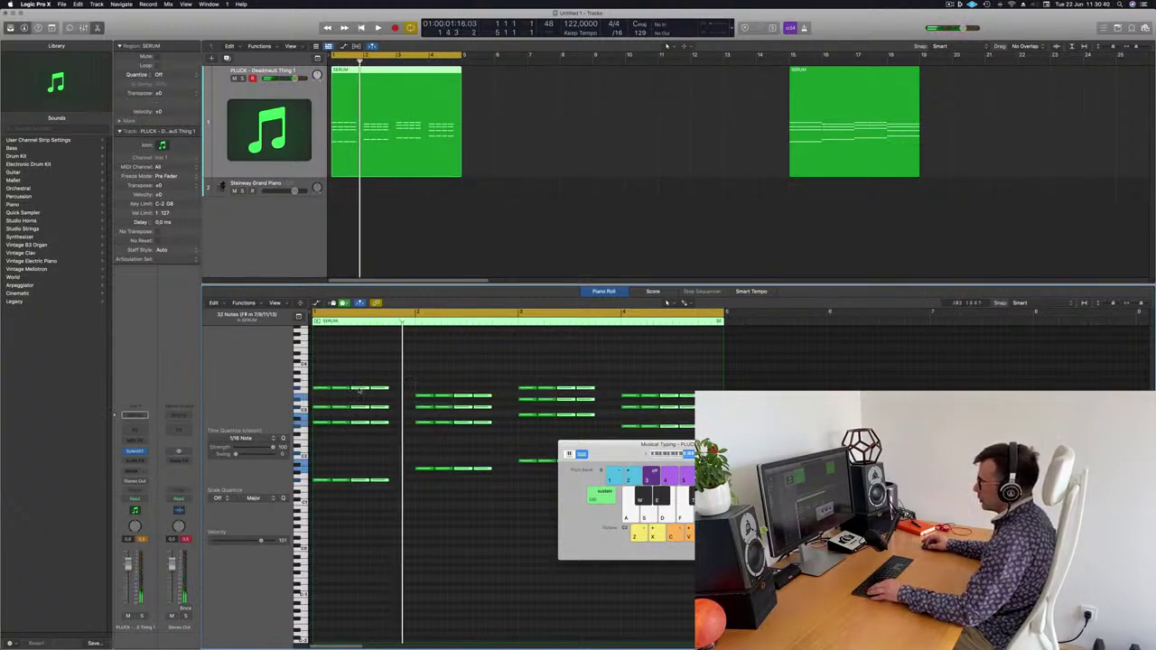
drag(358, 390, 447, 382)
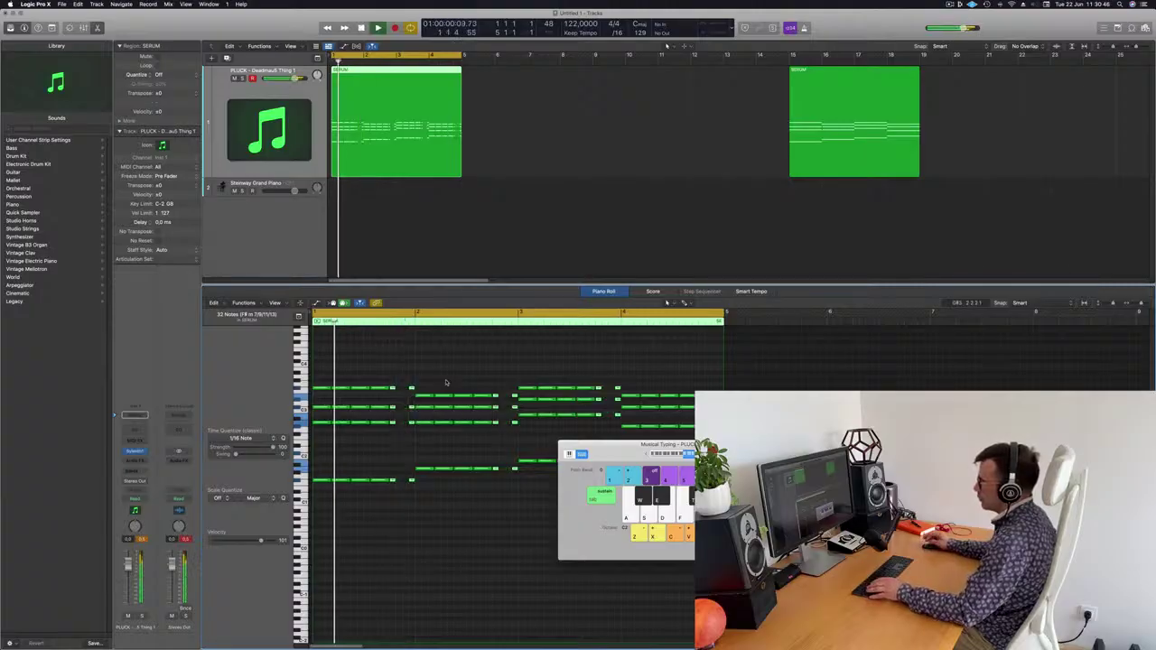
key(space)
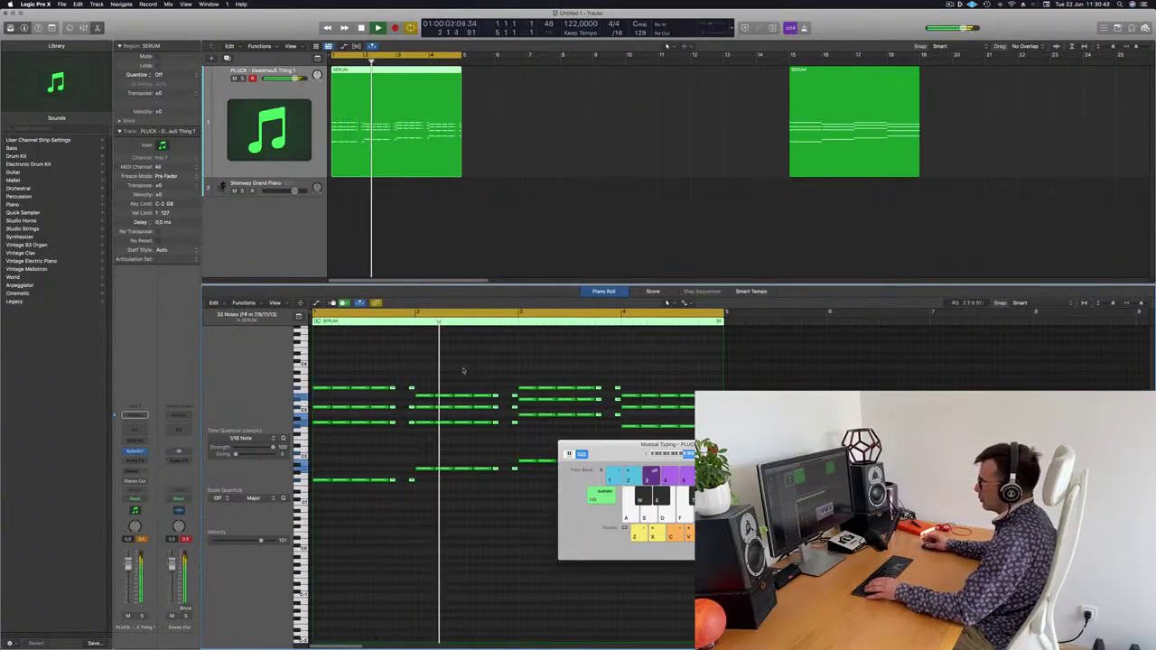
scroll(458, 367, left, 3)
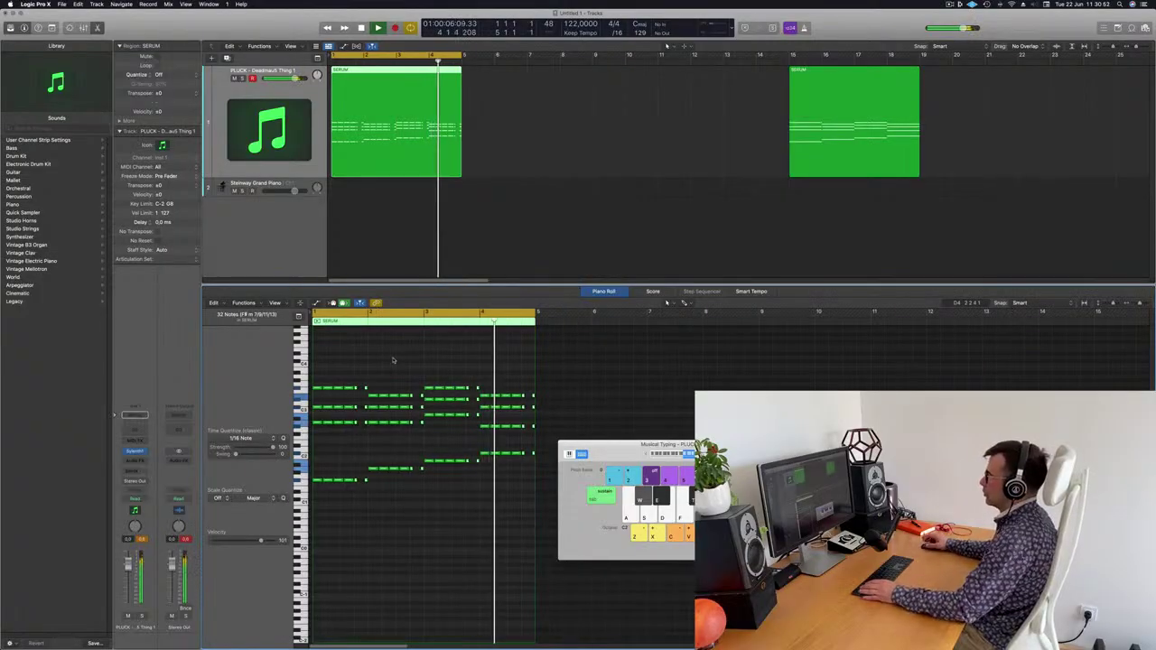
click(594, 164)
key(space)
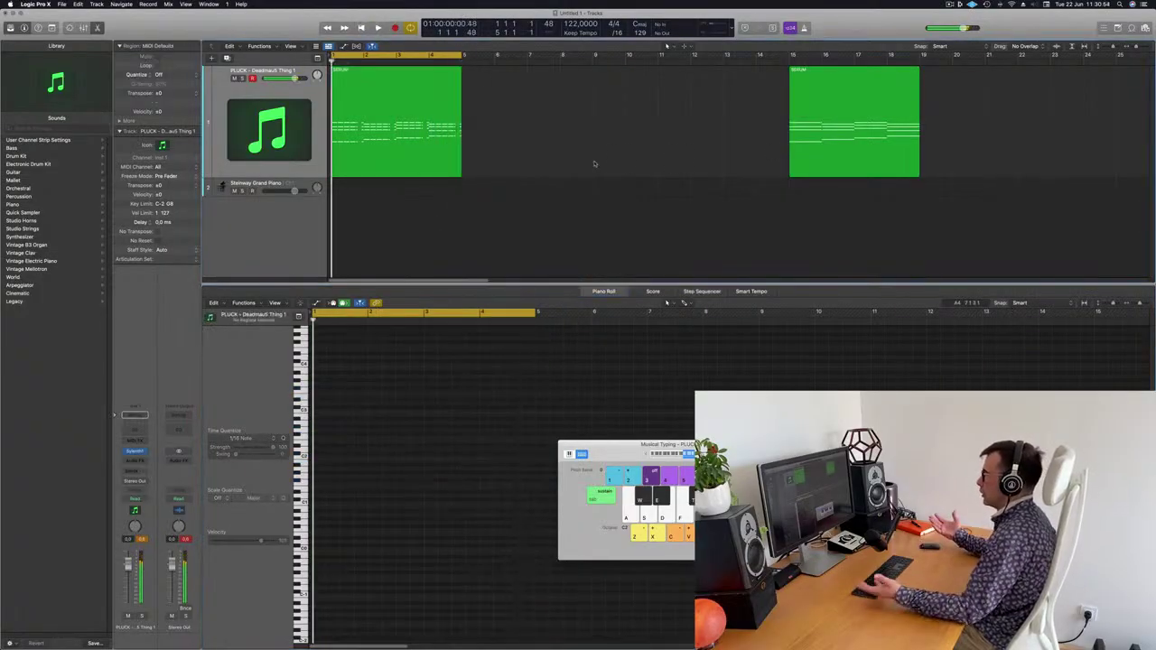
Step: Replace the Steinway Grand Piano track's instrument with Drum Machine Designer, load the Deep Tech kit and move its window aside
click(262, 187)
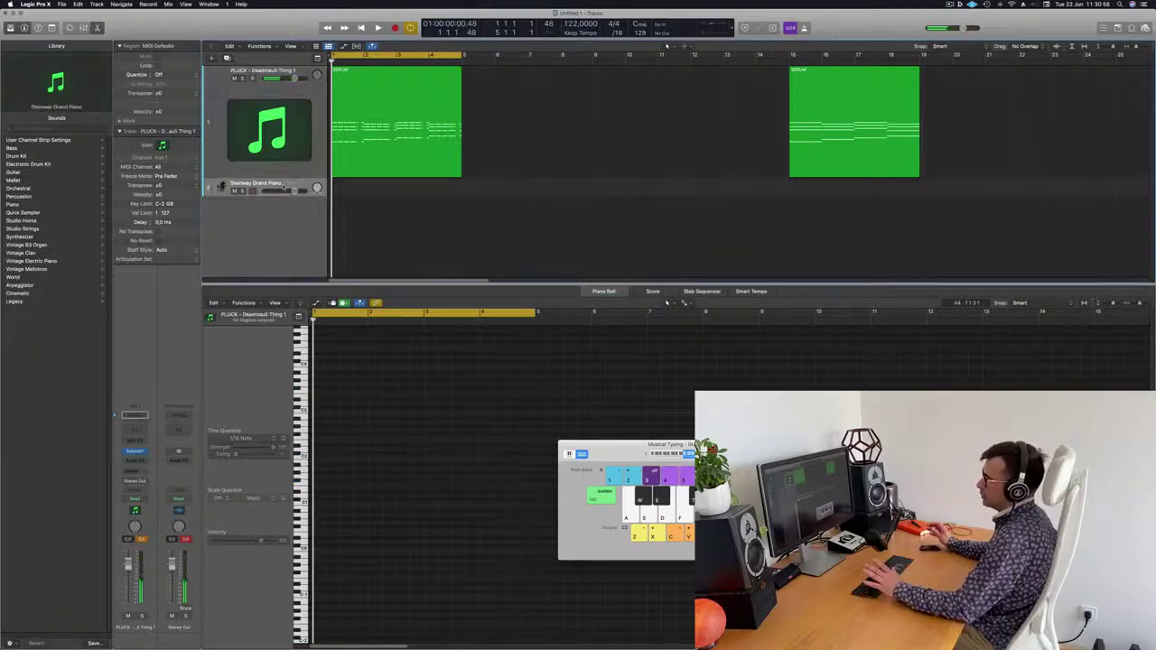
click(141, 399)
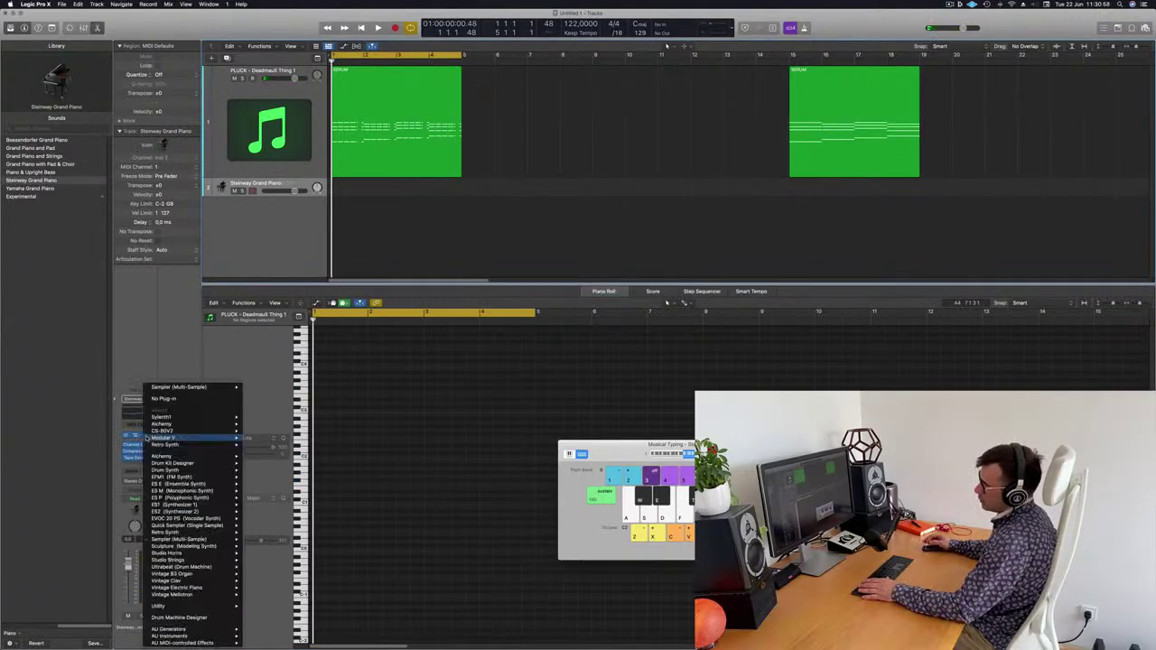
click(180, 618)
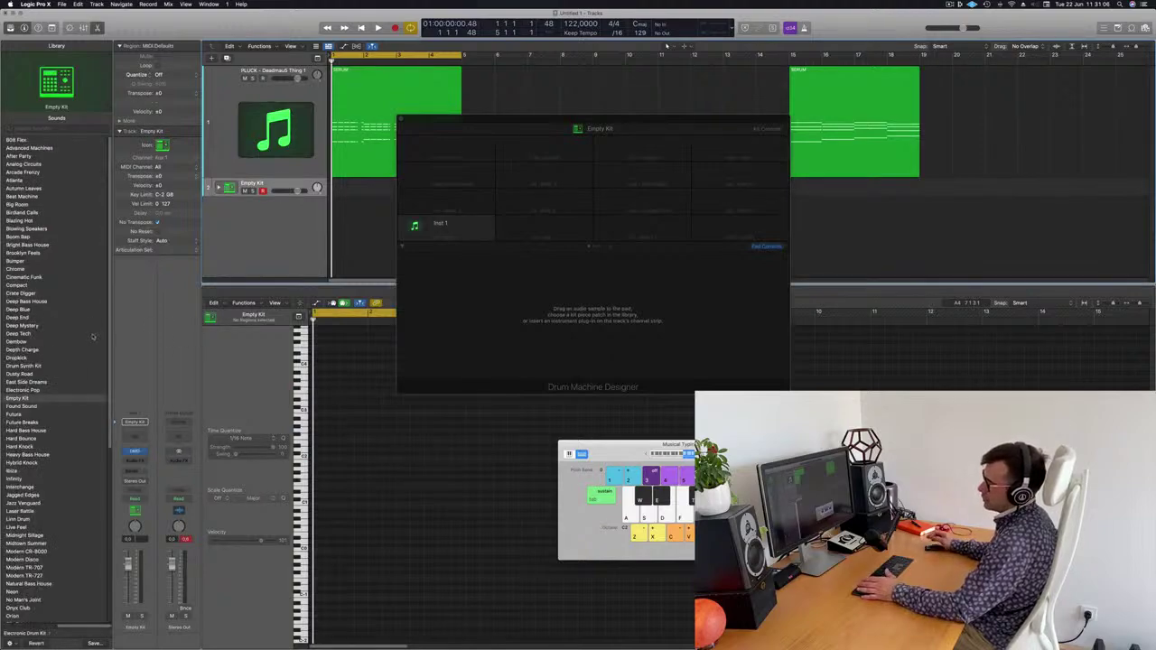
click(20, 334)
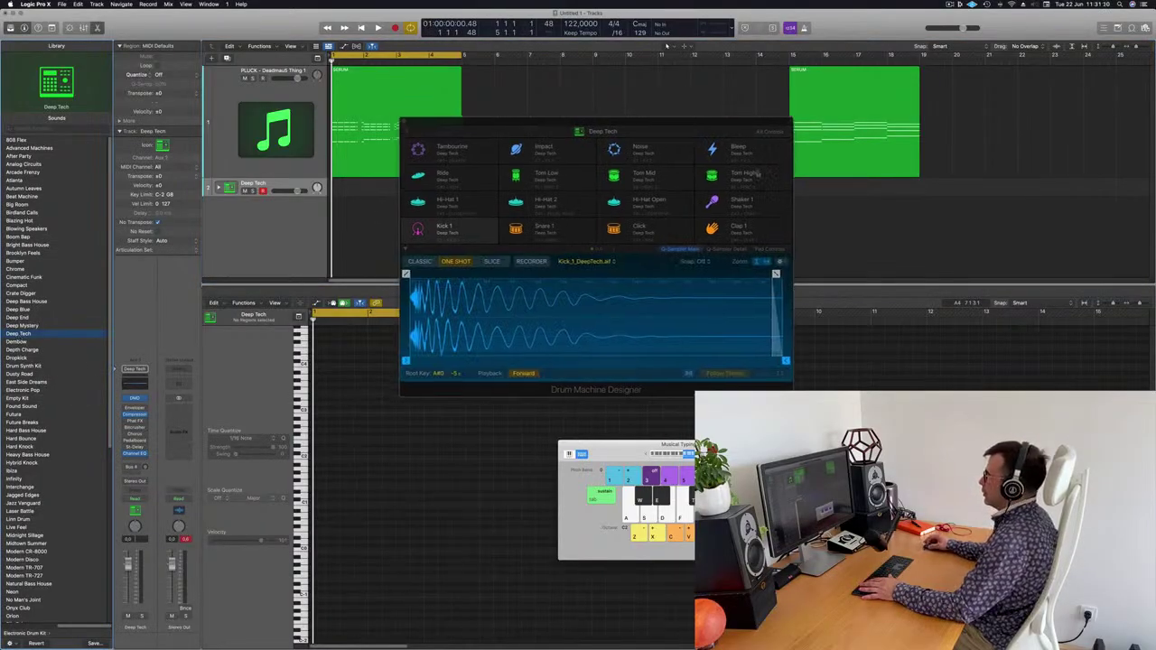
drag(497, 132, 700, 199)
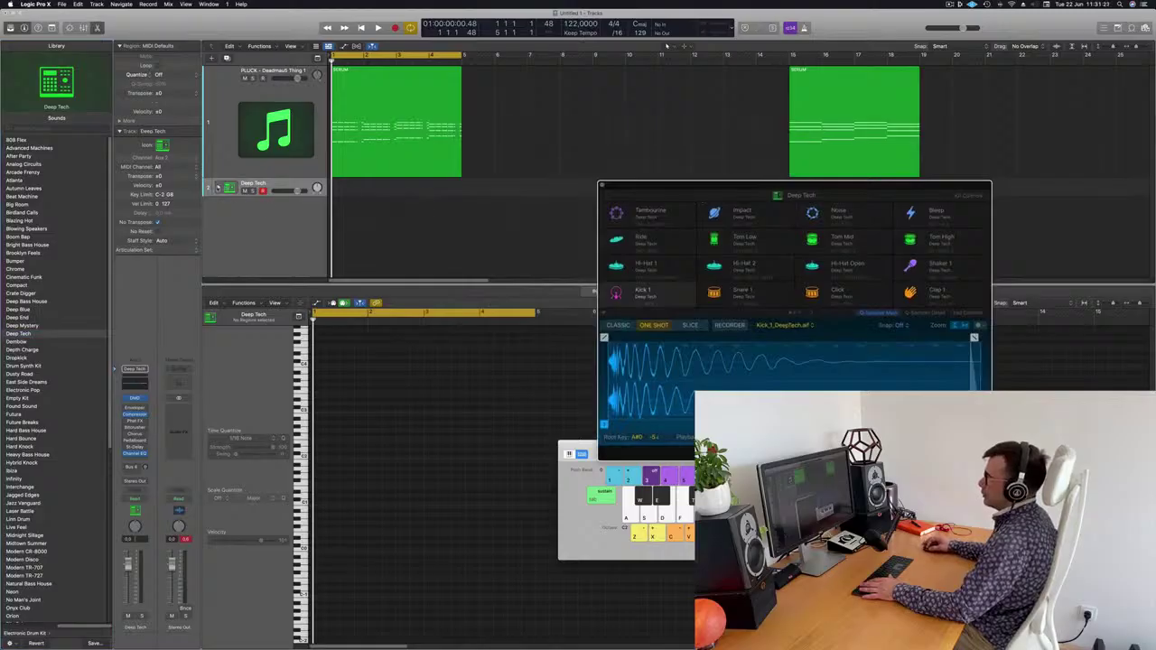
Step: Expand the Deep Tech track stack, and lower the pluck track's volume while playing the chord pattern
click(396, 89)
key(space)
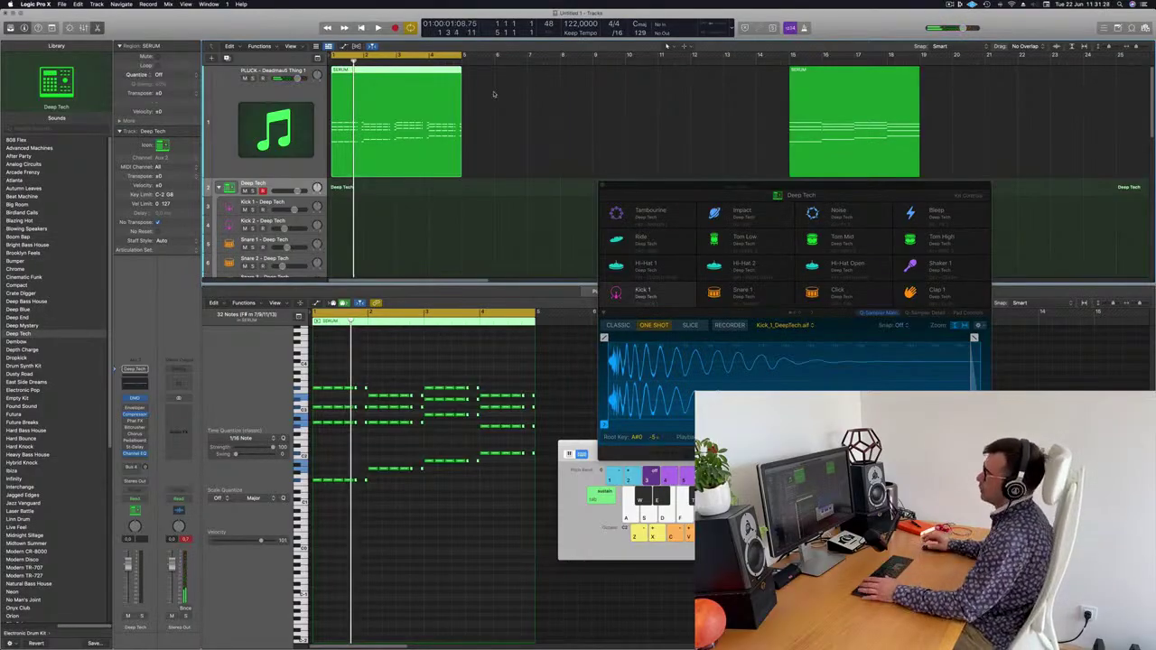
key(space)
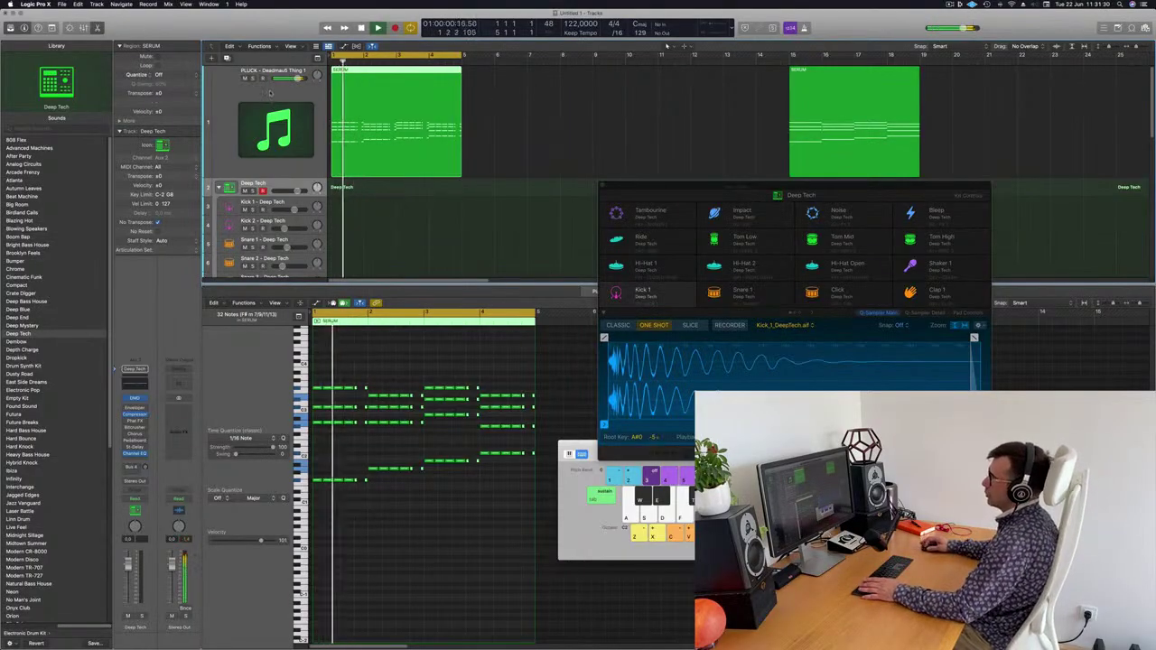
click(226, 108)
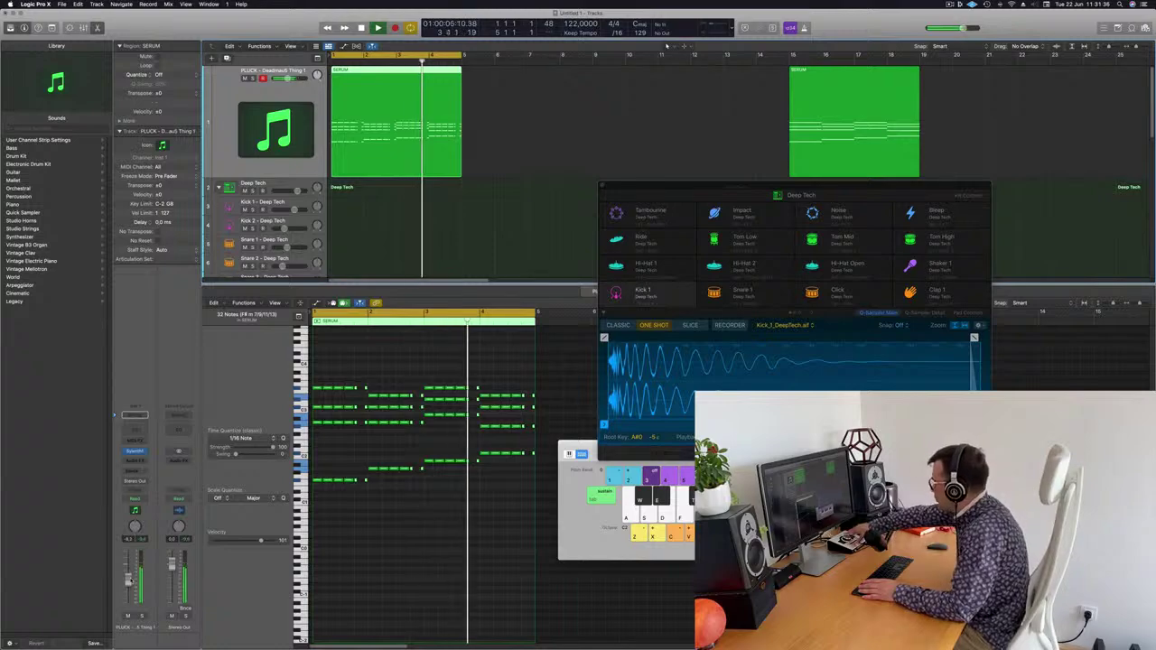
key(space)
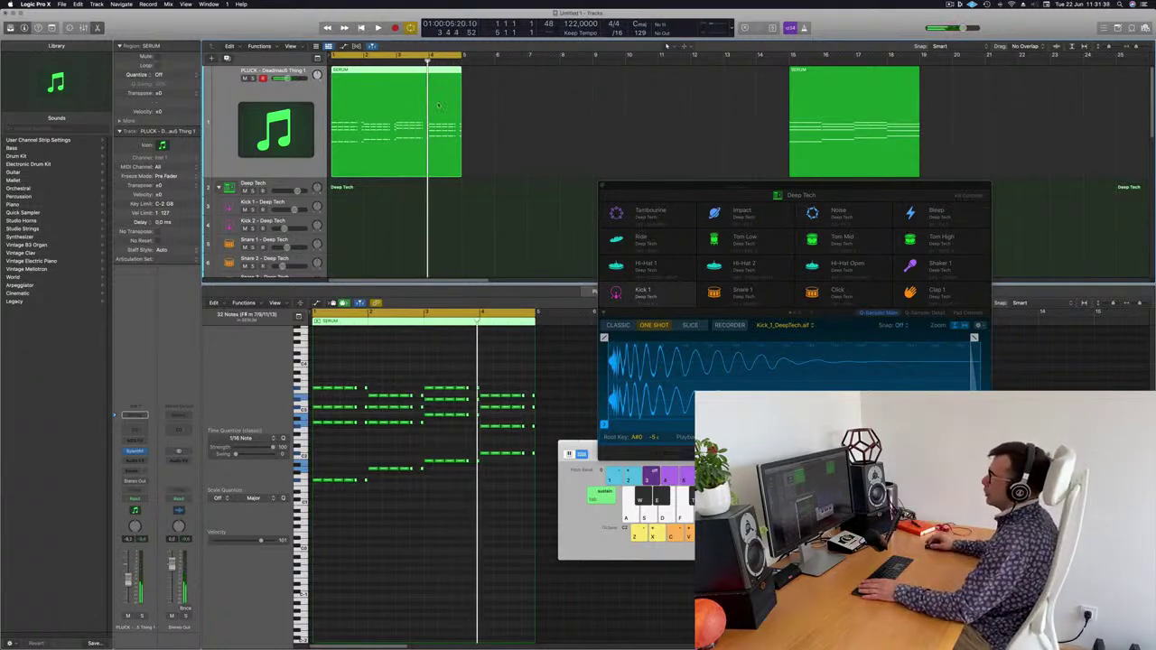
Step: Record a few kick hits onto the Kick 1 subtrack of the Deep Tech kit
click(494, 87)
click(378, 74)
drag(379, 79, 381, 102)
click(291, 184)
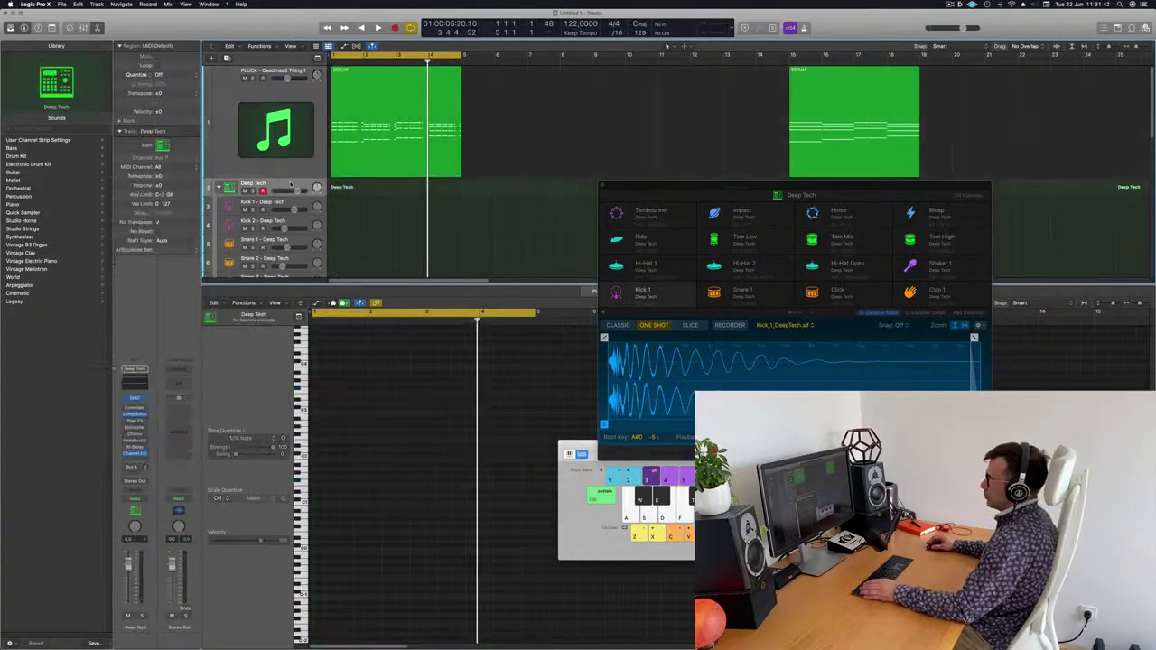
key(r)
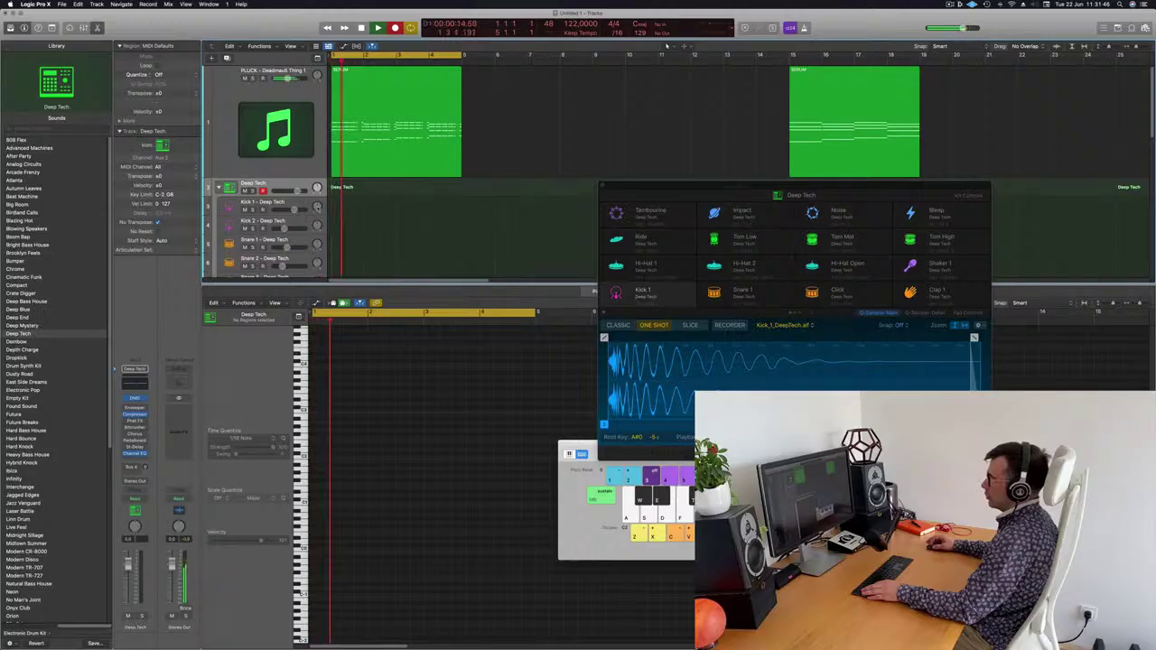
click(302, 207)
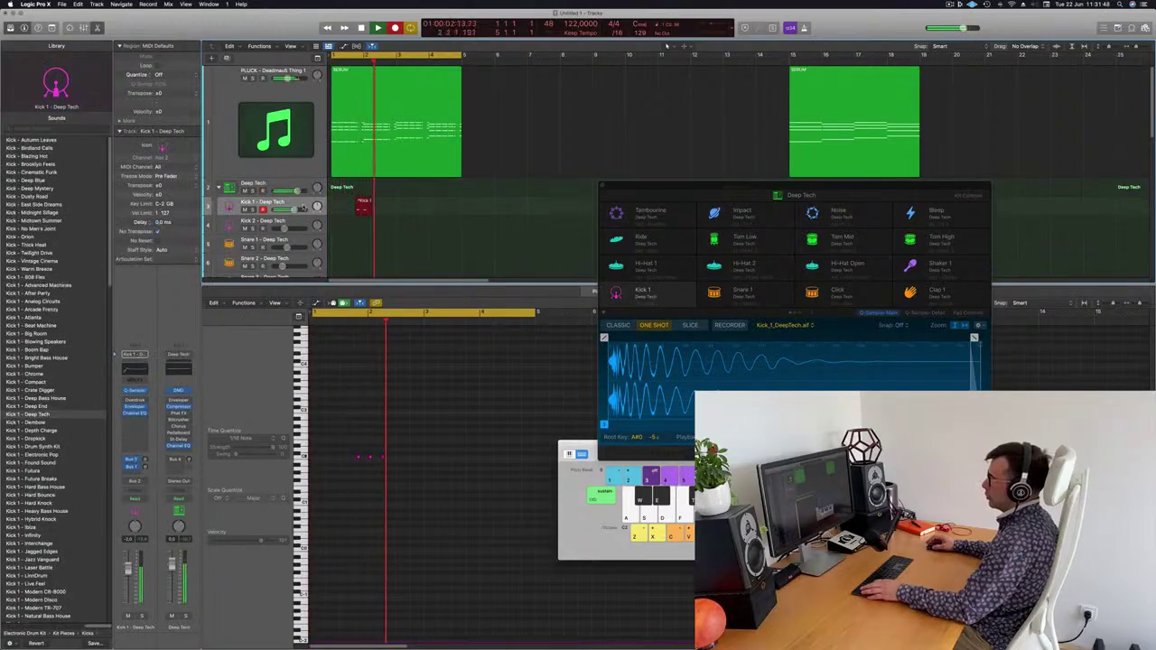
key(space)
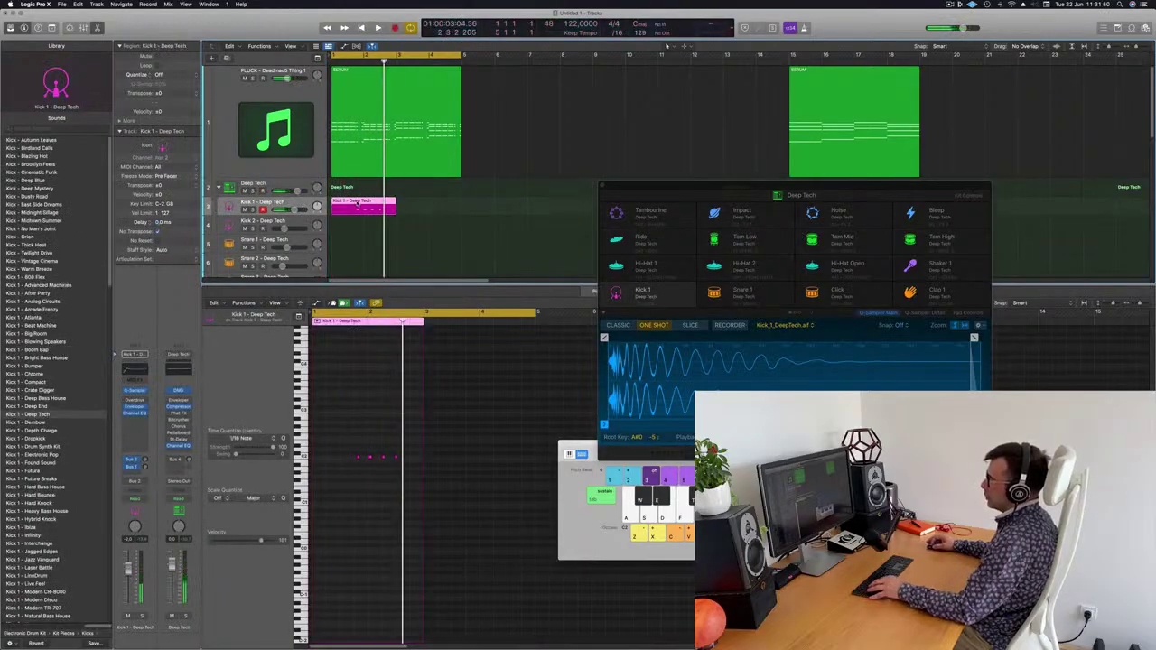
Step: Move the four recorded kick notes together to the start of bar 1
drag(360, 414, 425, 493)
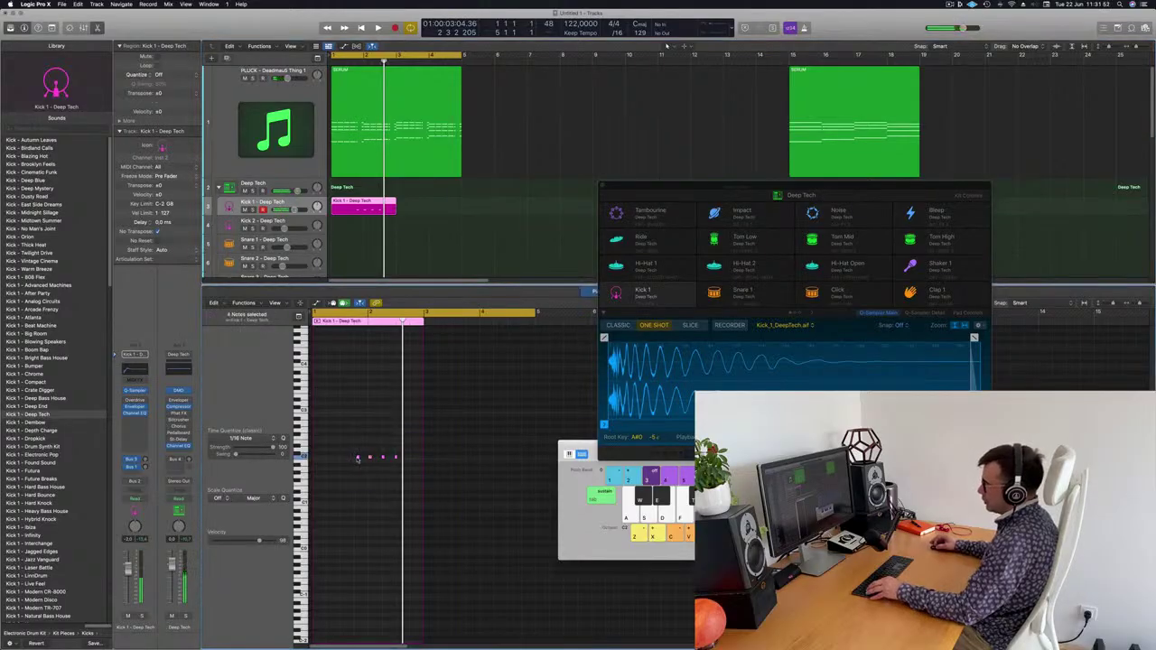
drag(359, 457, 313, 457)
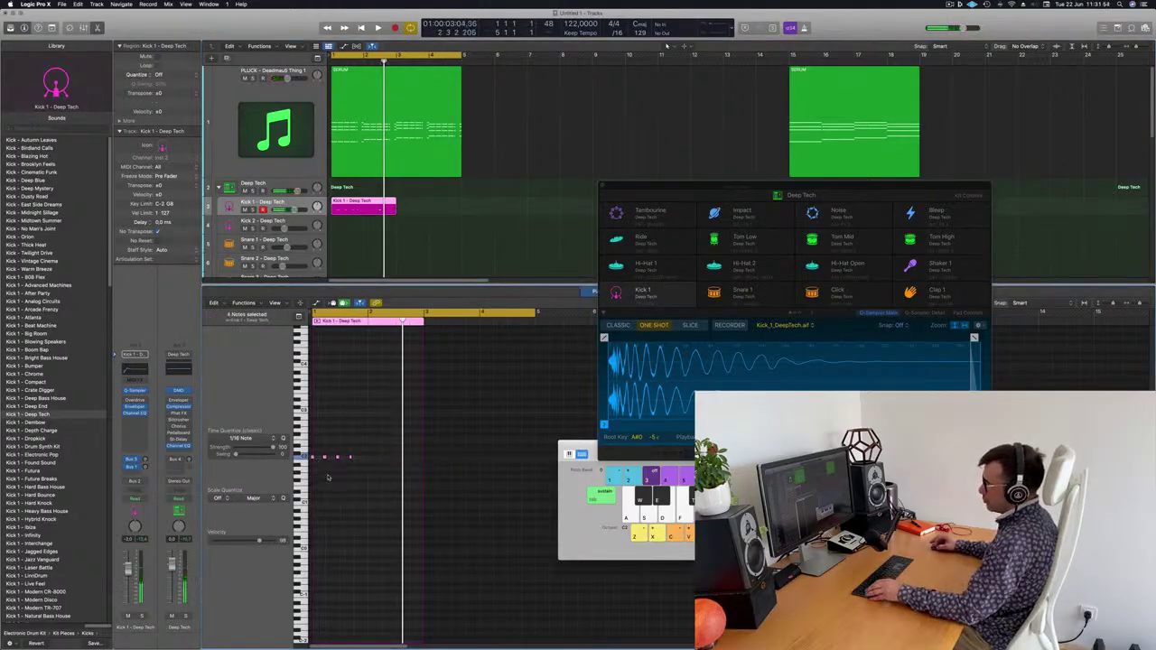
click(344, 500)
Step: Nudge the second, third and fourth kick notes onto the quarter-note beats of bar 1
scroll(343, 491, up, 5)
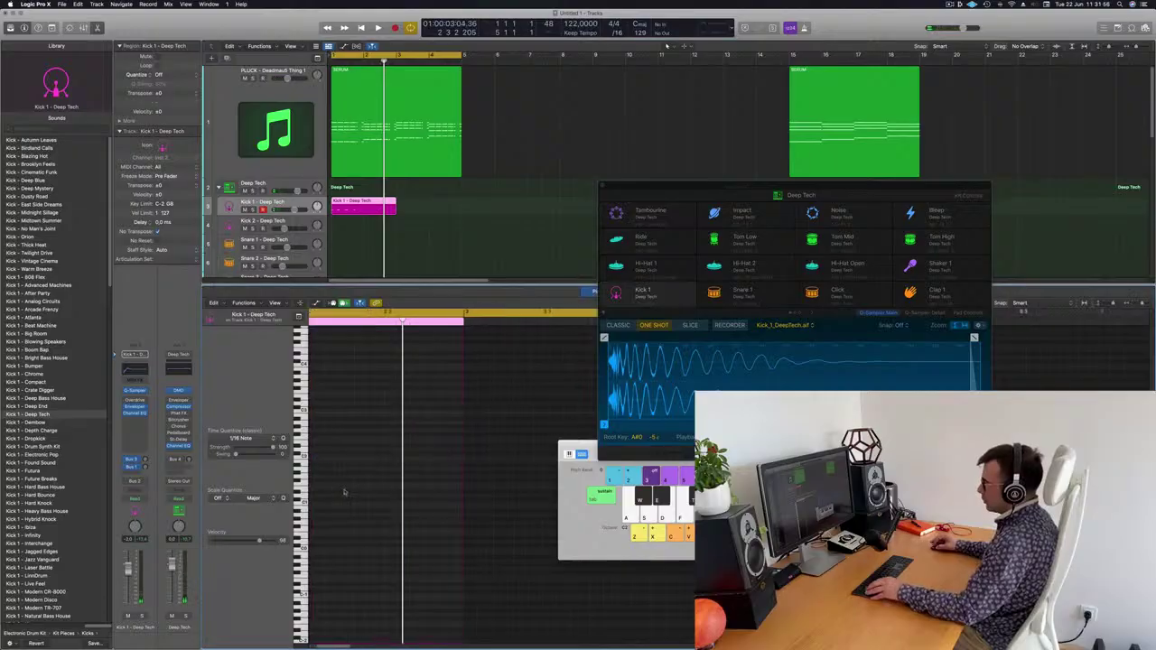
click(349, 459)
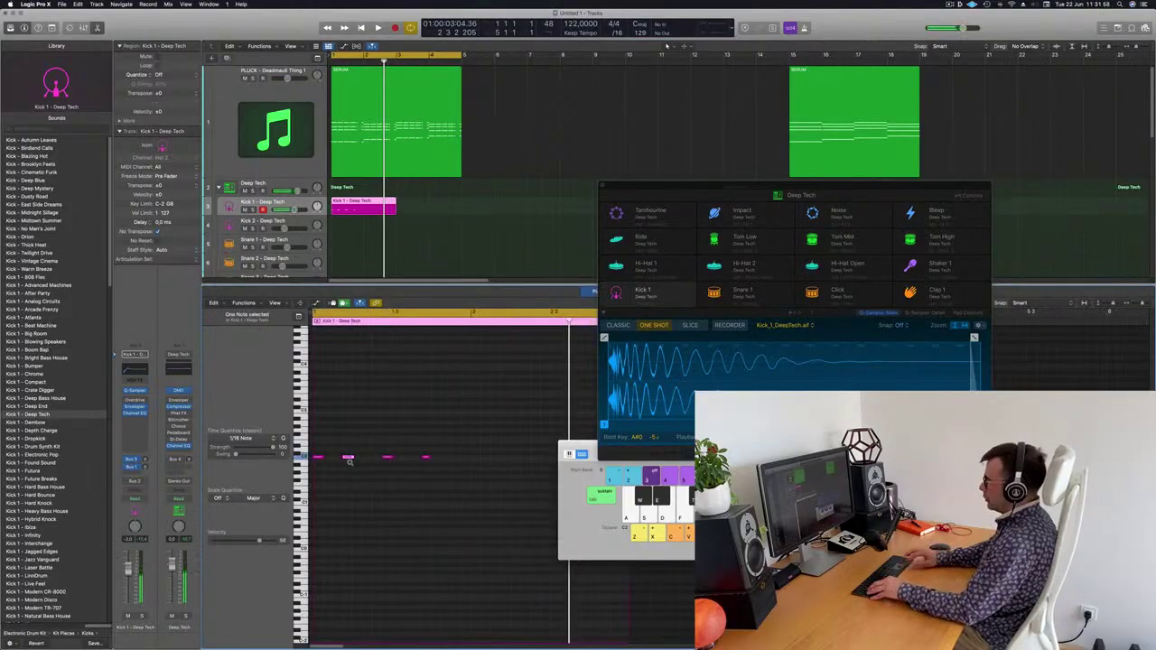
drag(348, 461, 350, 465)
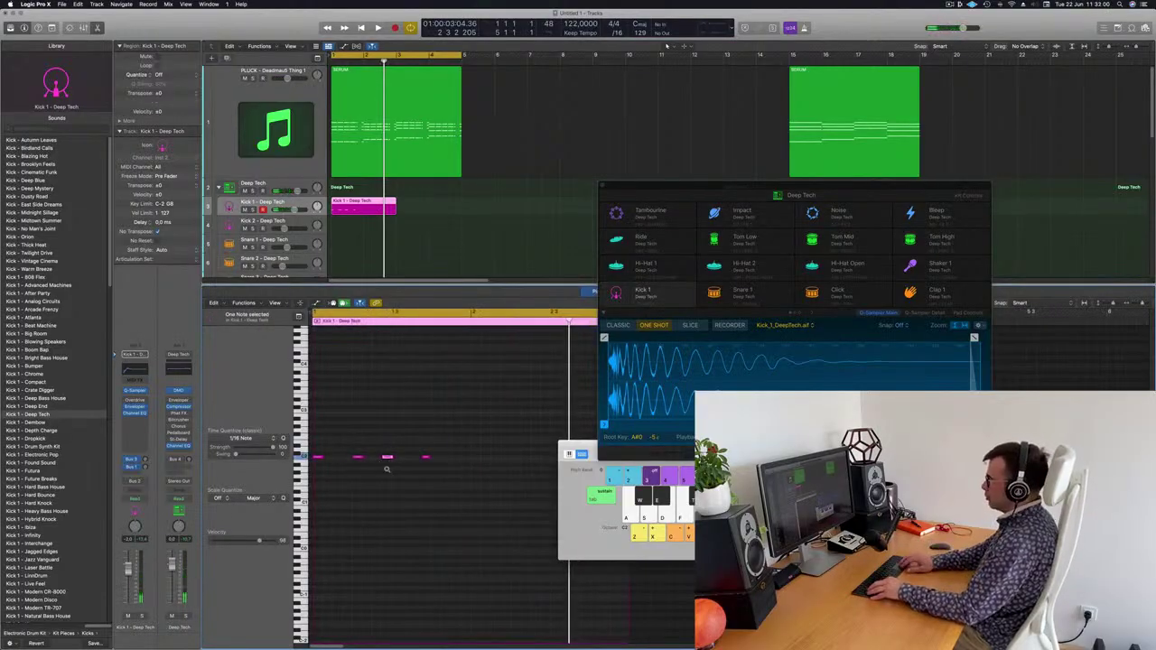
key(alt+Right)
click(426, 458)
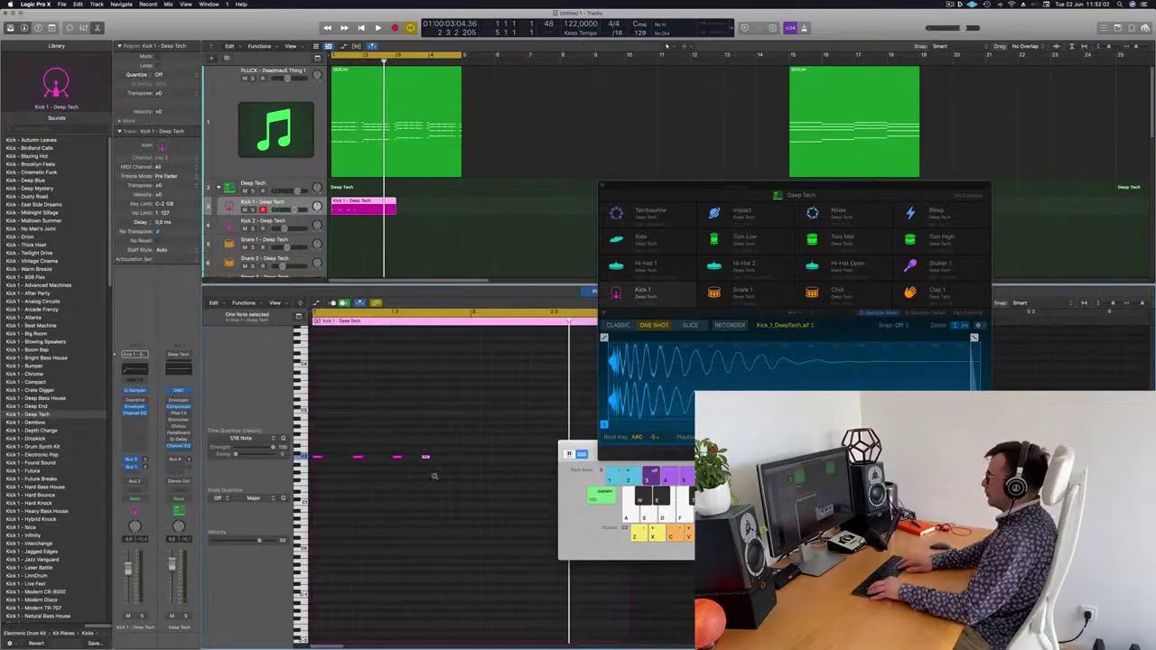
Step: Cut the Kick 1 region down to its first bar and transpose its four notes down one octave
double_click(362, 204)
key(BackSpace)
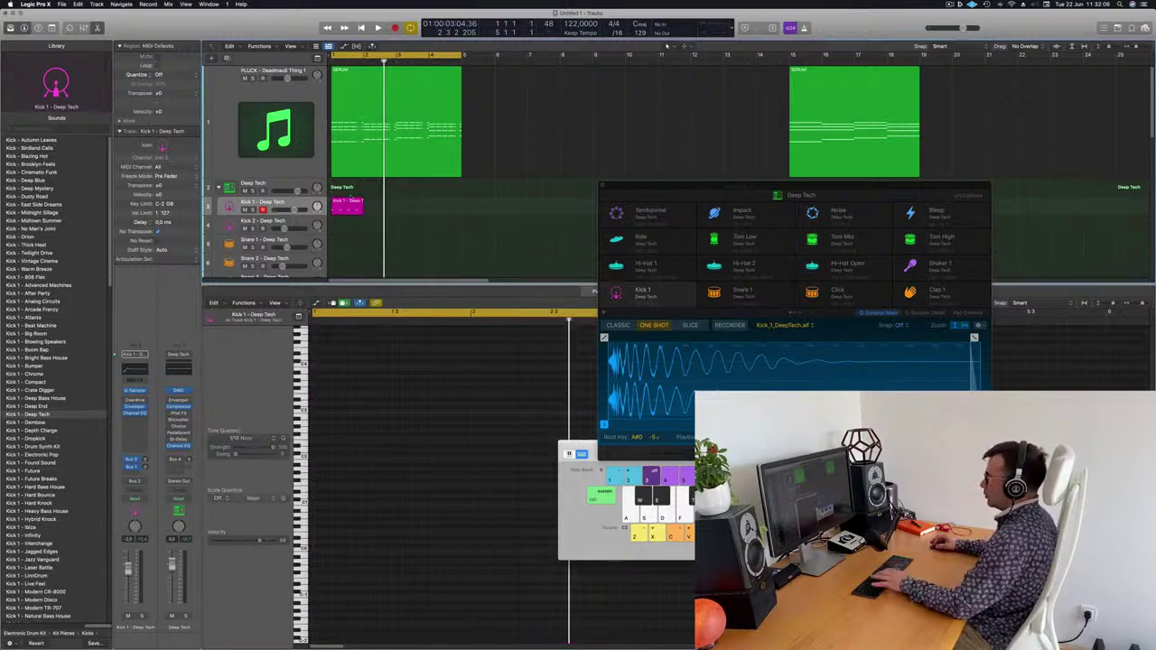
click(338, 205)
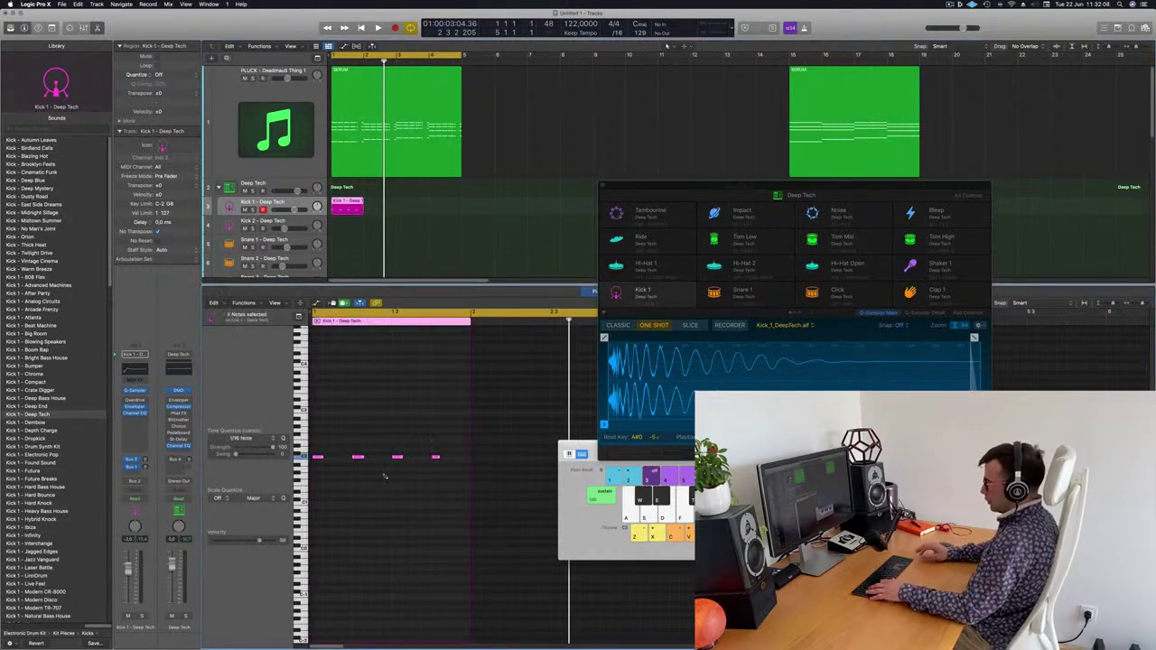
key(alt+shift+Down)
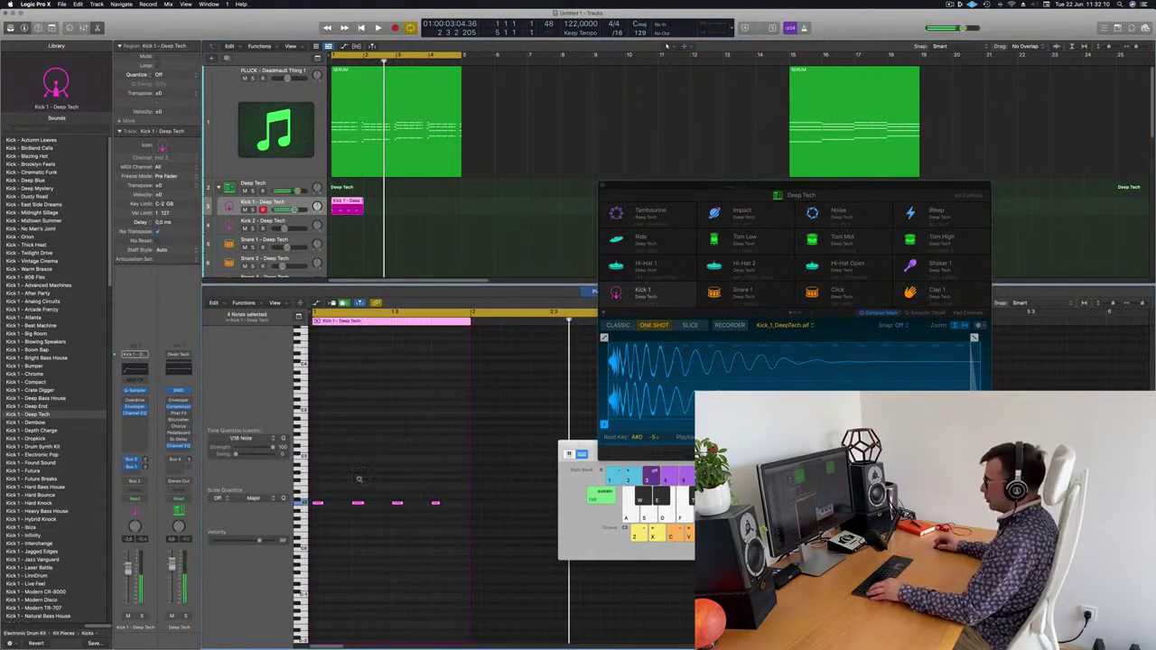
Step: Examine the first kick note of the Kick 1 region up close to check its key and length
scroll(359, 480, right, 5)
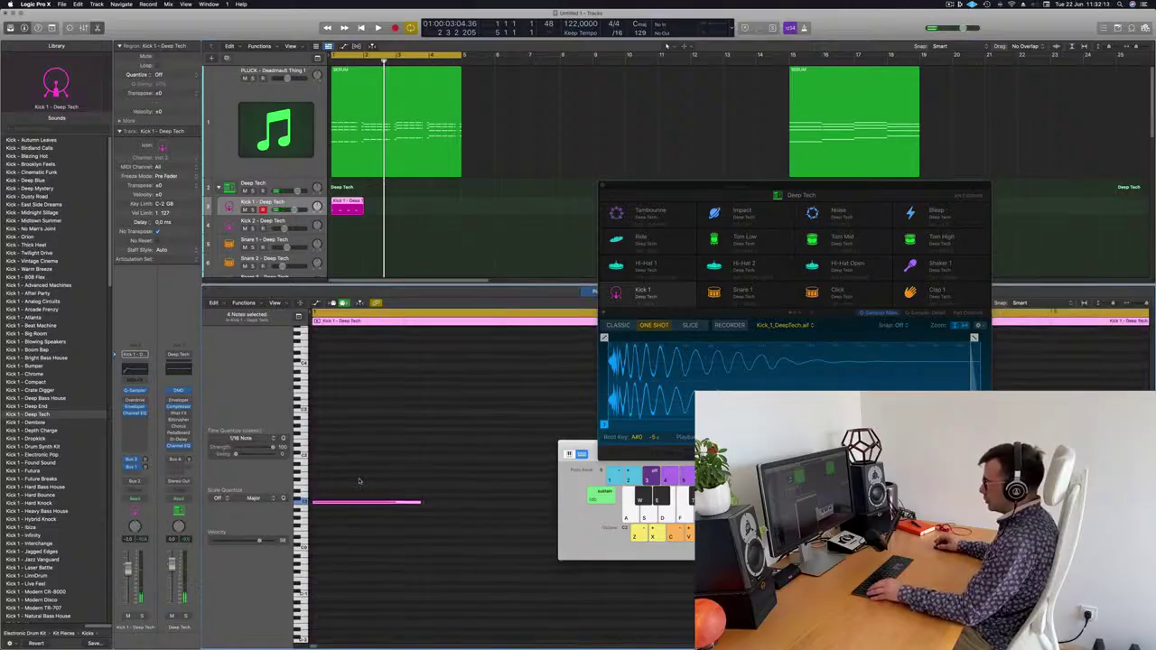
scroll(360, 480, up, 2)
click(369, 202)
click(356, 203)
double_click(355, 203)
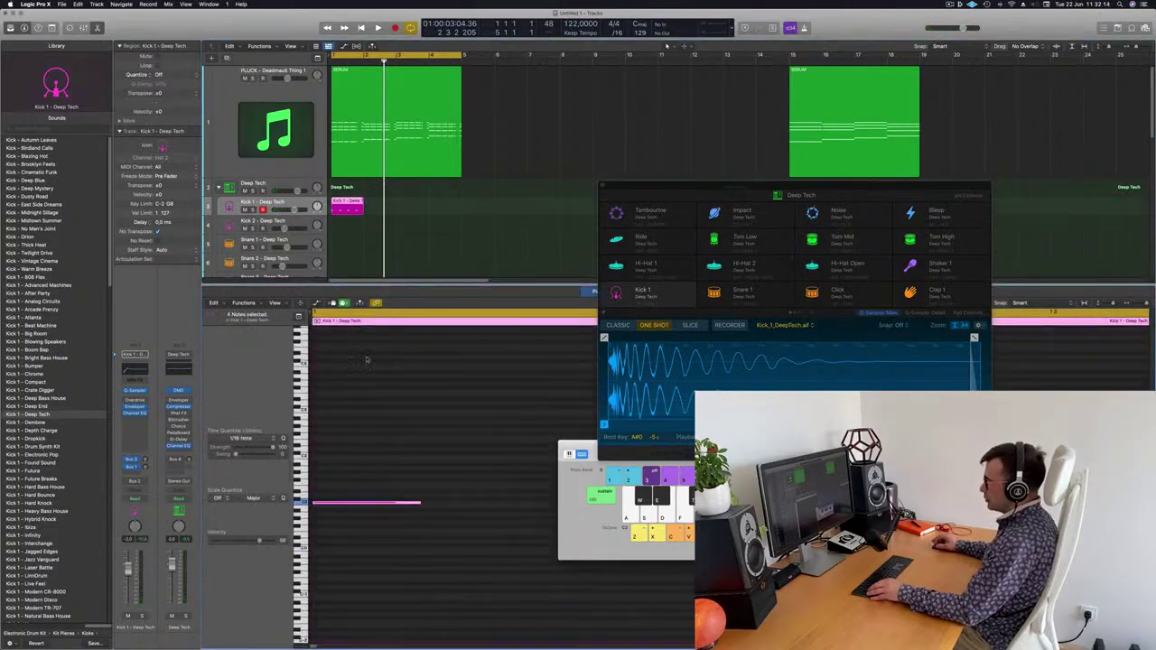
click(335, 481)
scroll(335, 480, right, 2)
scroll(349, 484, left, 2)
scroll(348, 483, up, 5)
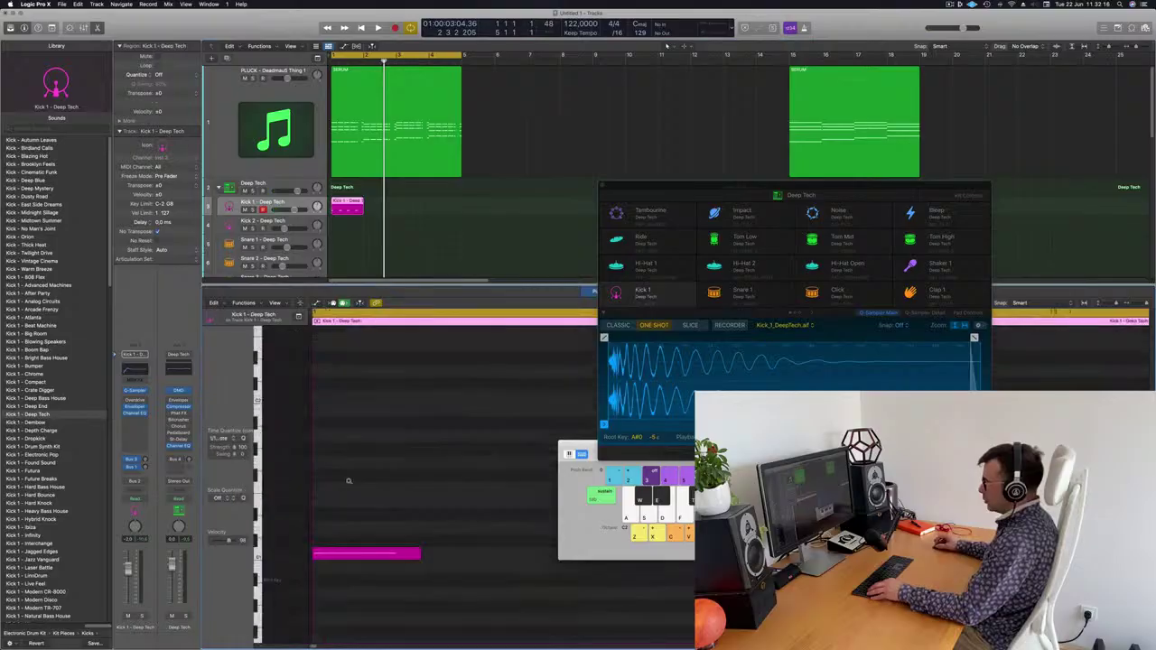
scroll(326, 583, down, 3)
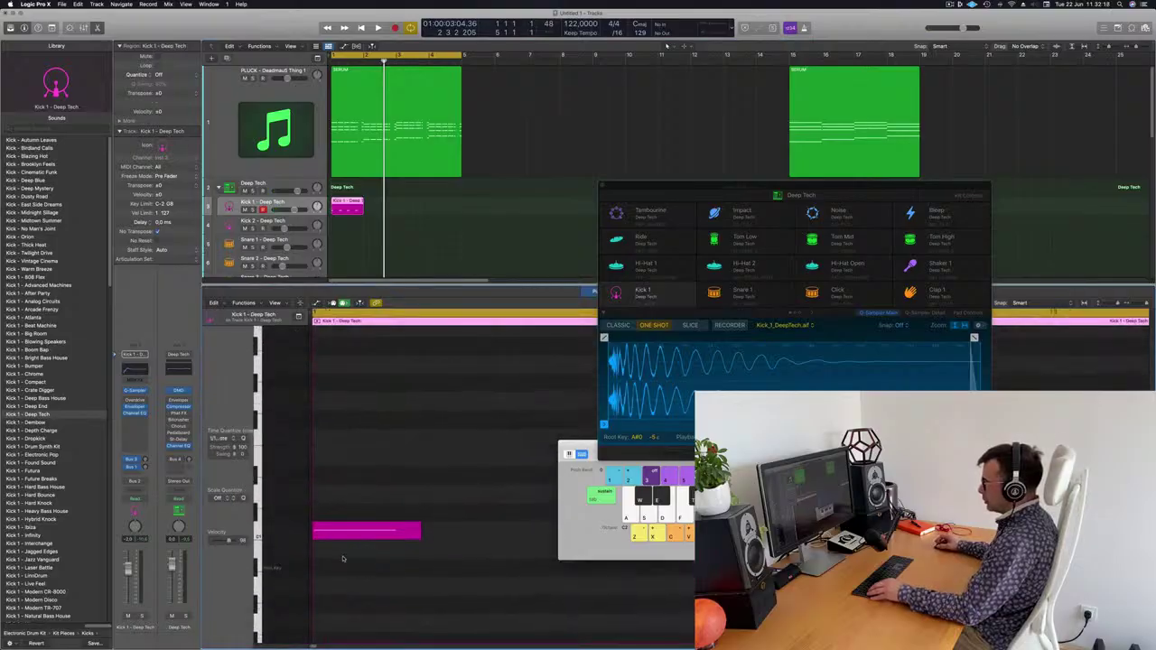
Step: Transpose all four notes of the Kick 1 region up four semitones and play the loop
key(super+a)
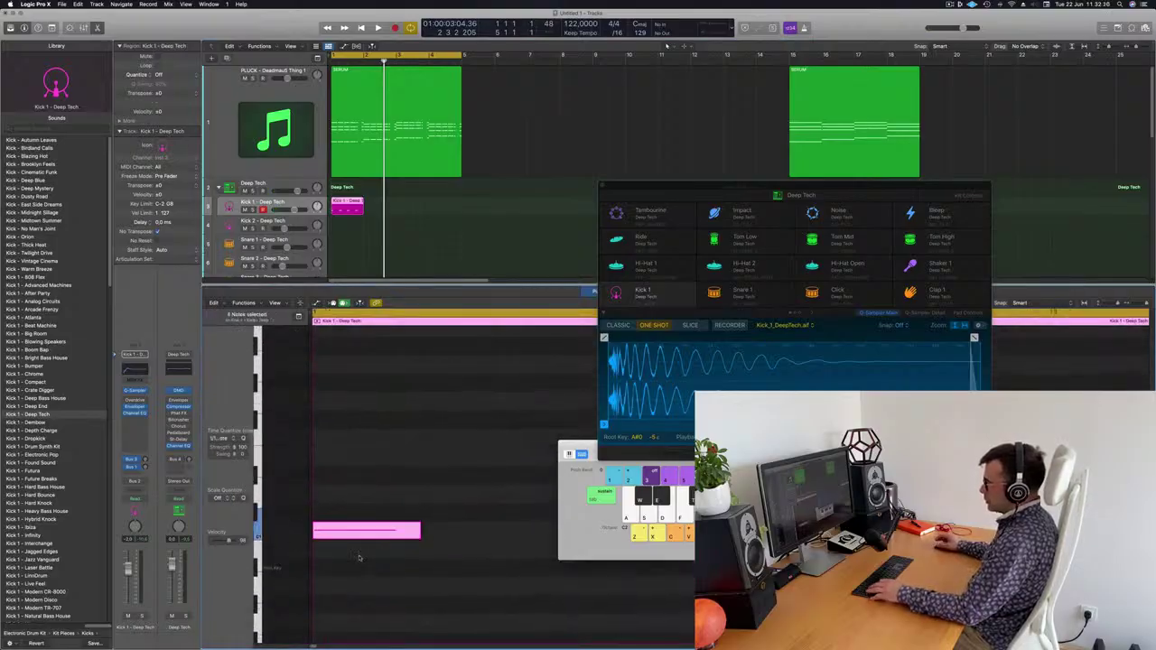
key(alt+Up)
key(alt+Up)
key(alt+Up)
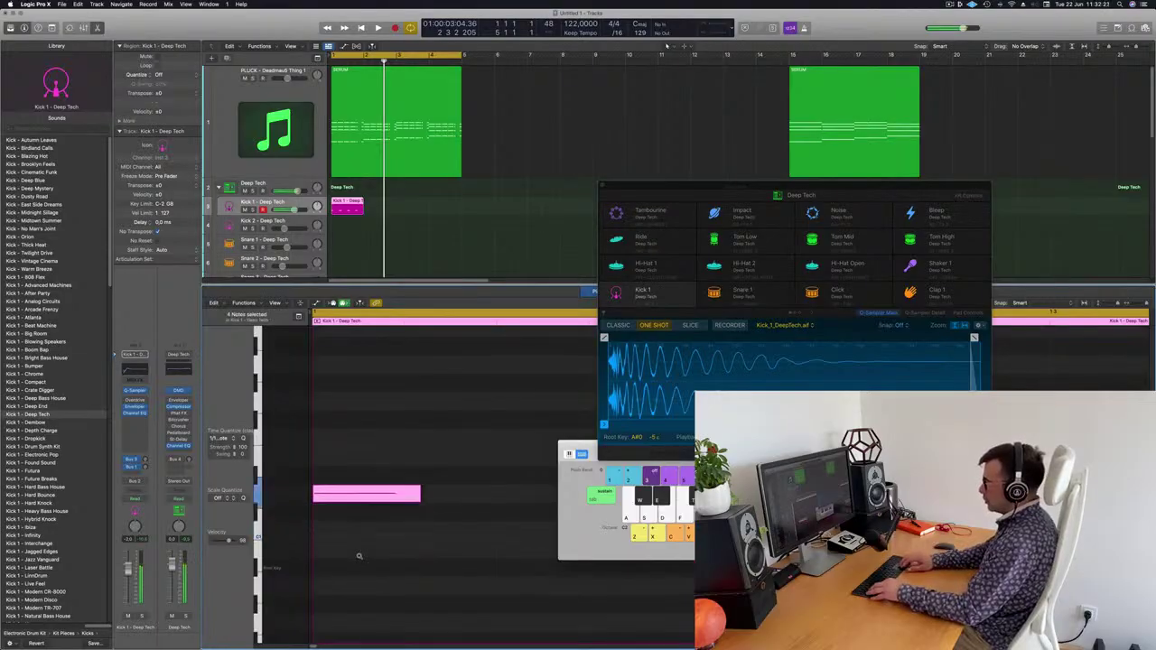
key(alt+Up)
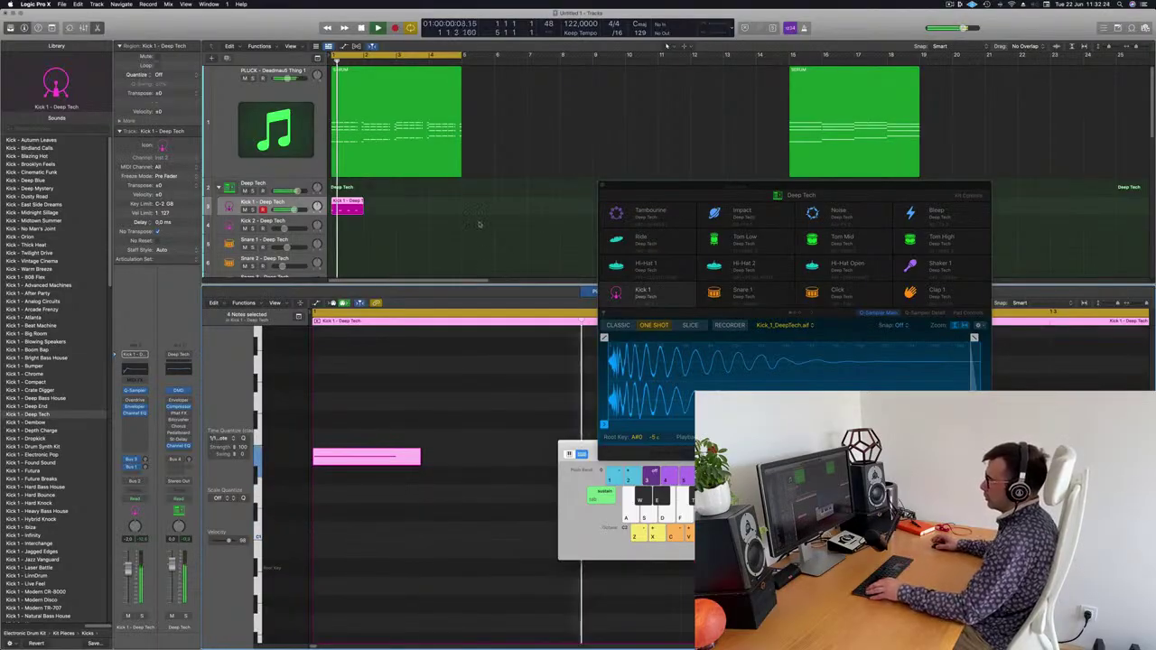
scroll(415, 241, down, 4)
scroll(425, 246, up, 3)
scroll(425, 244, up, 1)
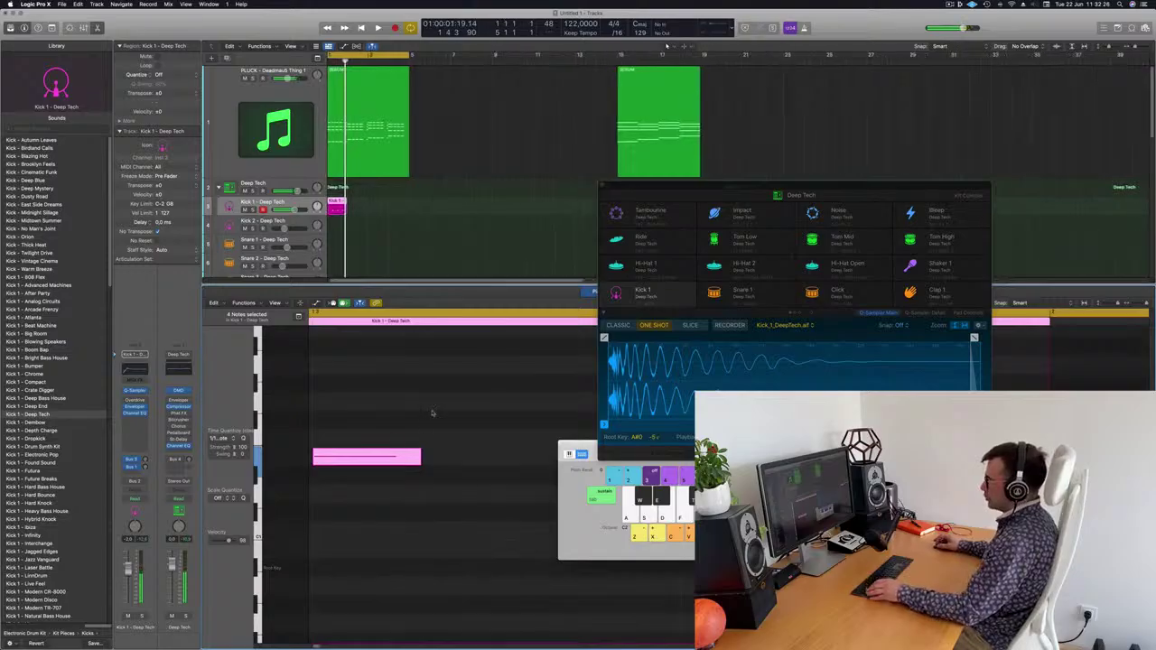
Step: Try the four kick notes one octave lower during playback, and undo the transposition
key(alt+shift+Down)
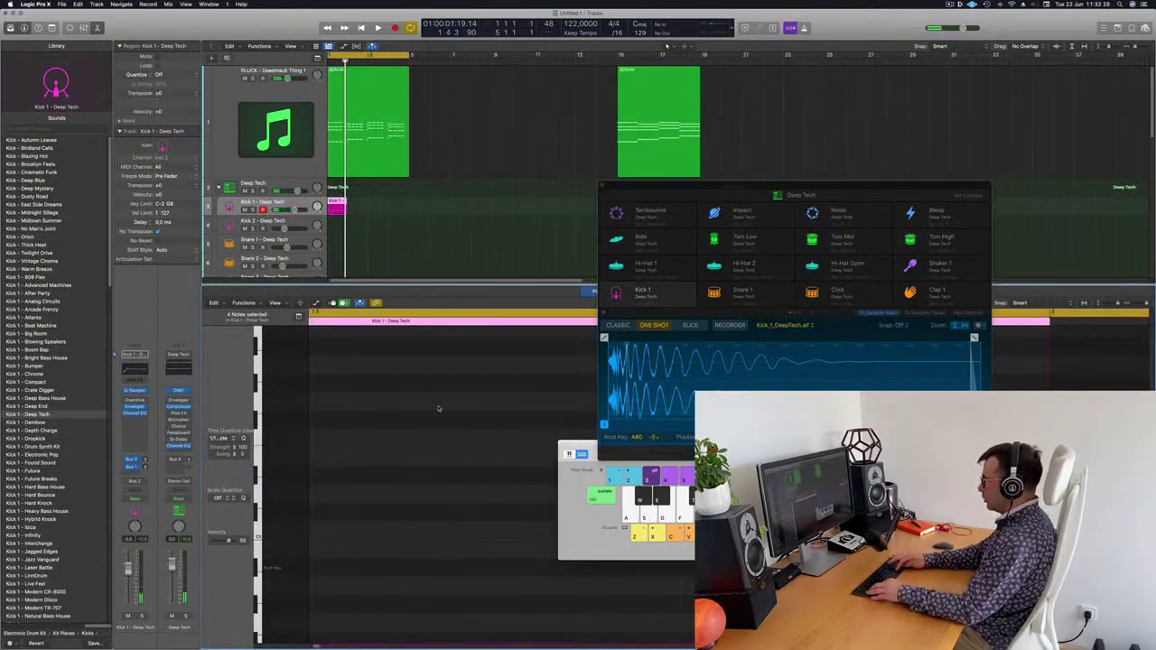
key(space)
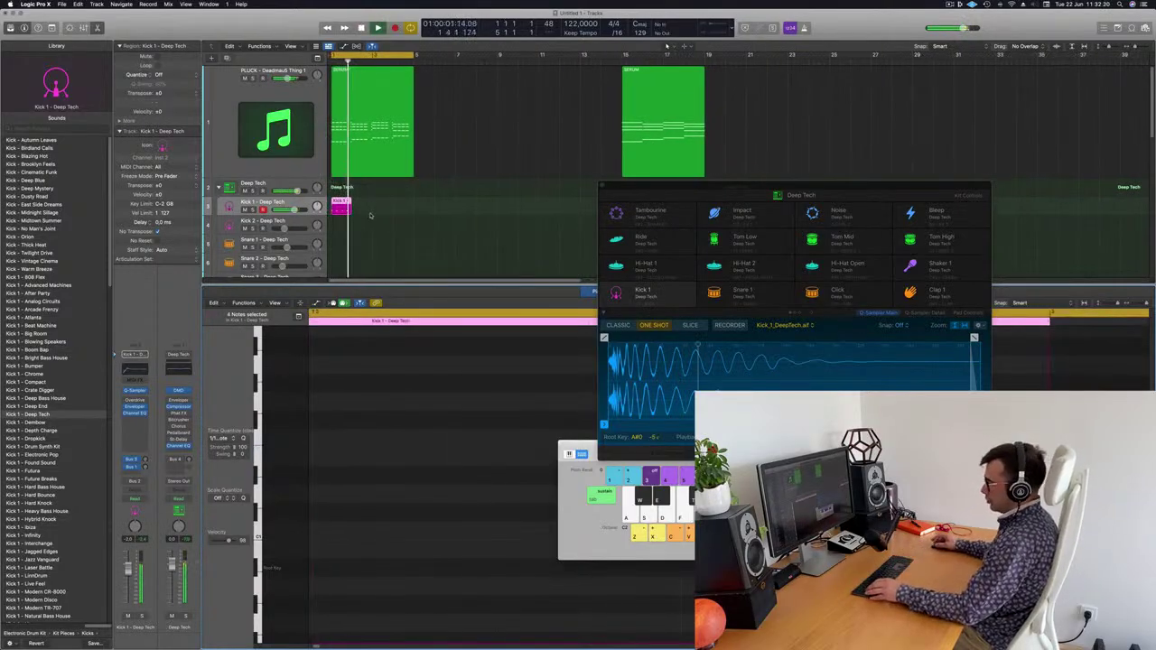
key(super+z)
key(space)
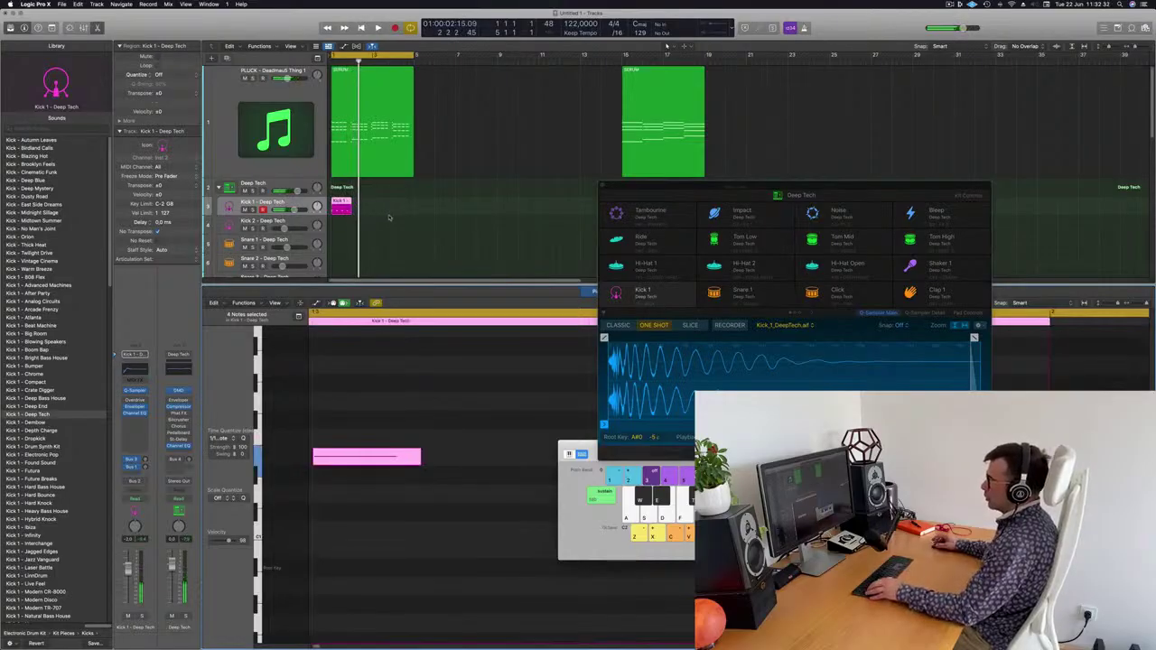
Step: Copy the one-bar Kick 1 region along its track to fill bars 1 to 4
key(space)
scroll(395, 226, down, 3)
scroll(410, 225, up, 2)
key(space)
scroll(373, 210, right, 1)
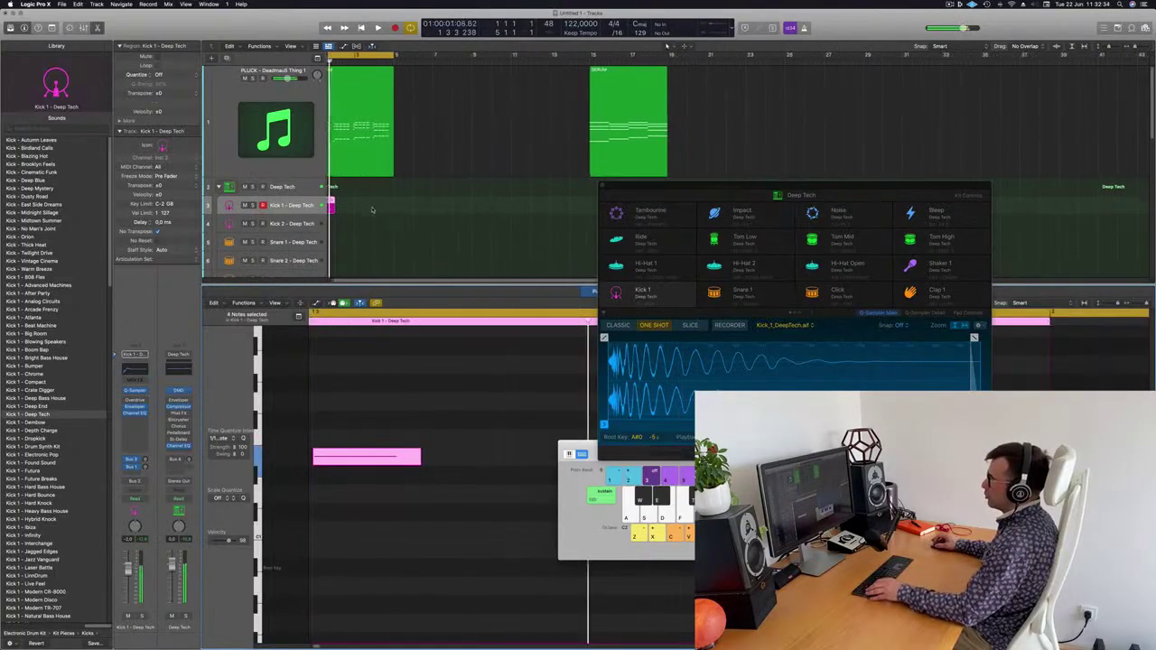
scroll(371, 211, up, 1)
drag(344, 207, 373, 205)
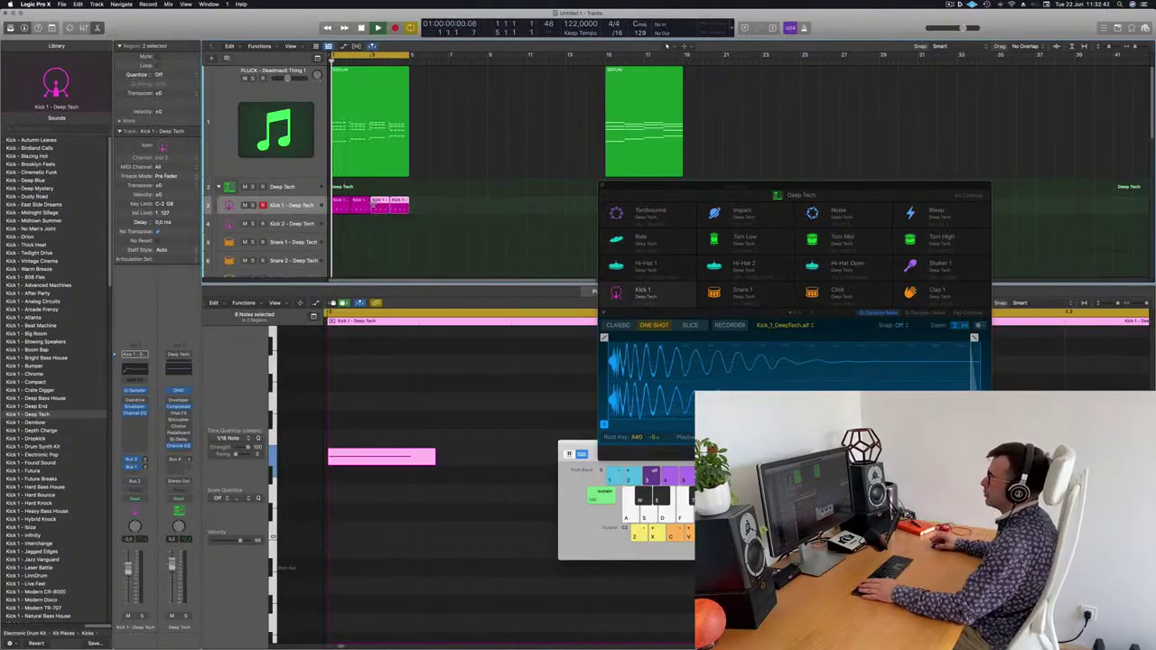
click(434, 229)
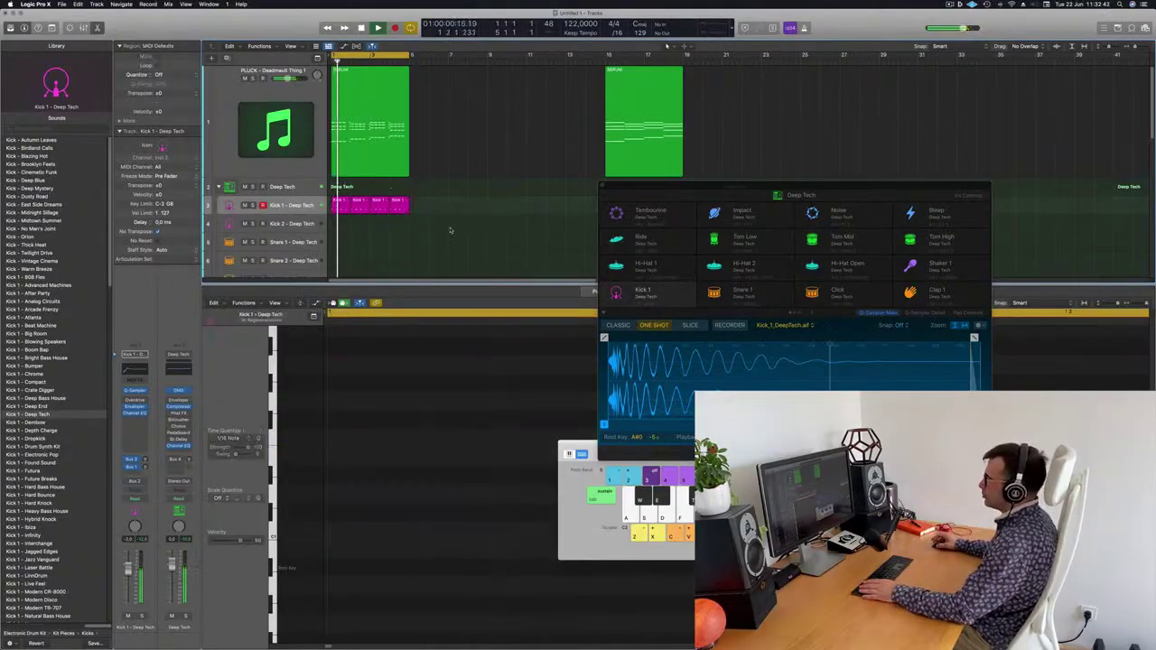
Step: Close the Musical Typing keyboard and the lower editor area to show the full Deep Tech track list
click(683, 187)
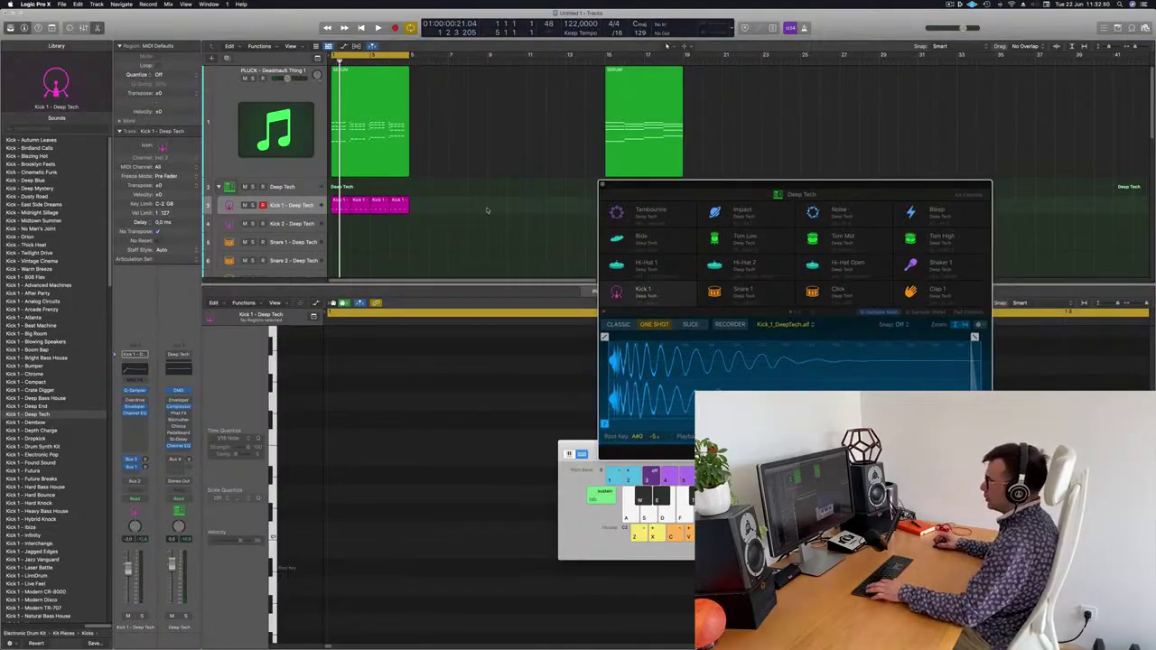
click(450, 247)
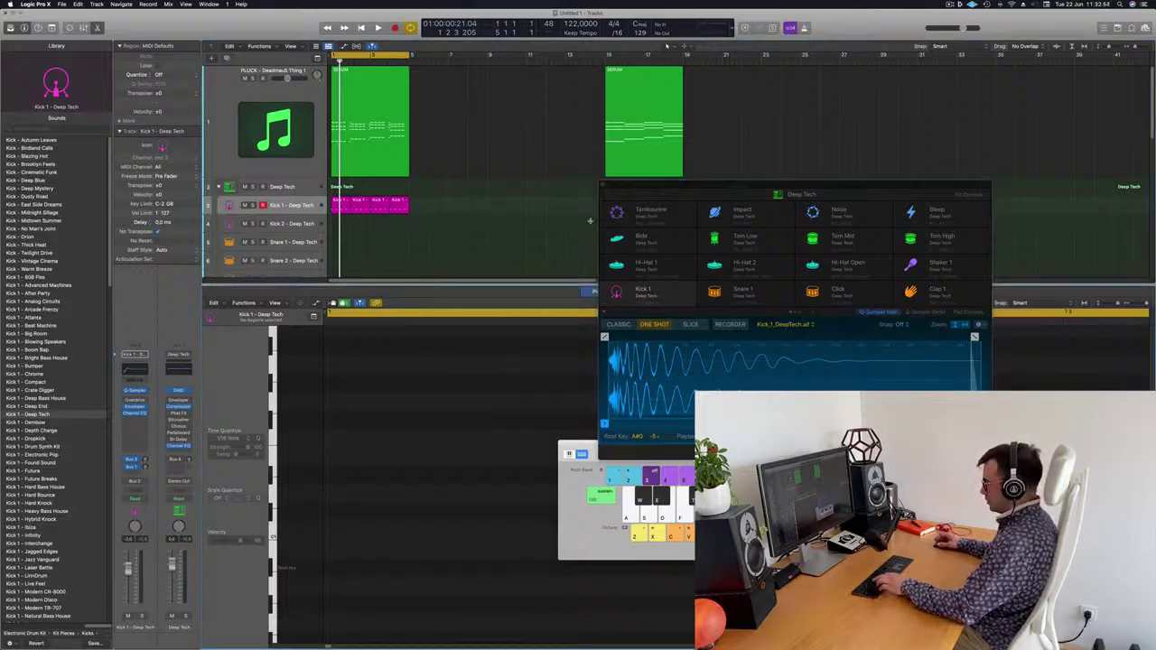
key(super+k)
key(x)
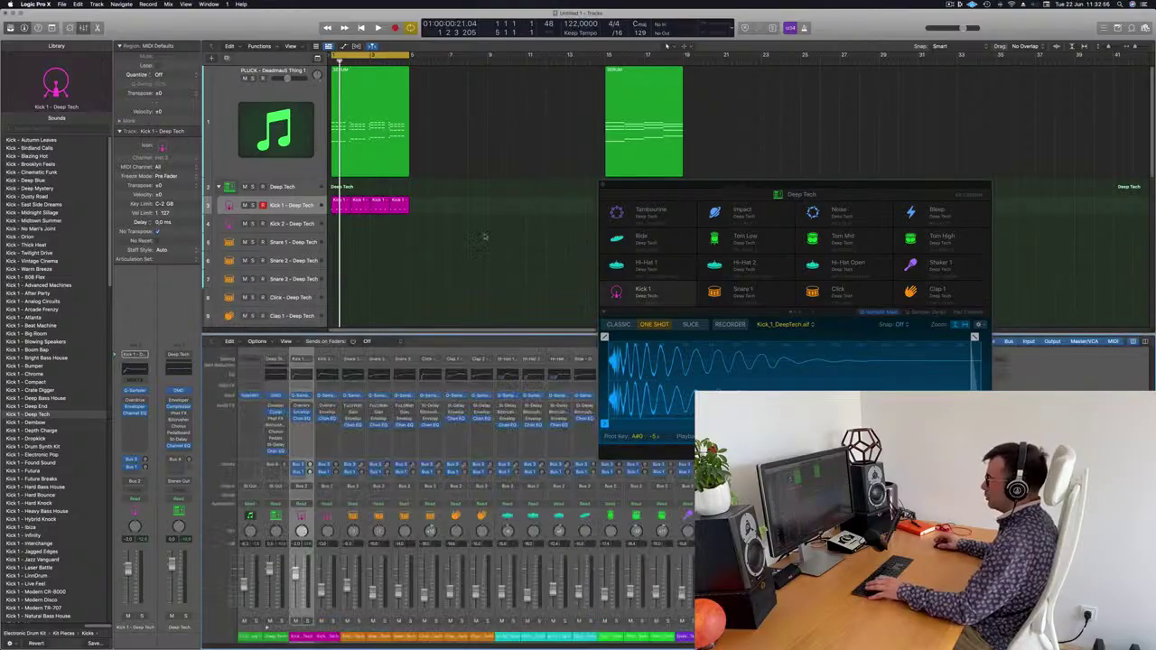
key(x)
Step: Copy the first Kick 1 region onto the Snare 1 track at bar 1 and play it
click(340, 200)
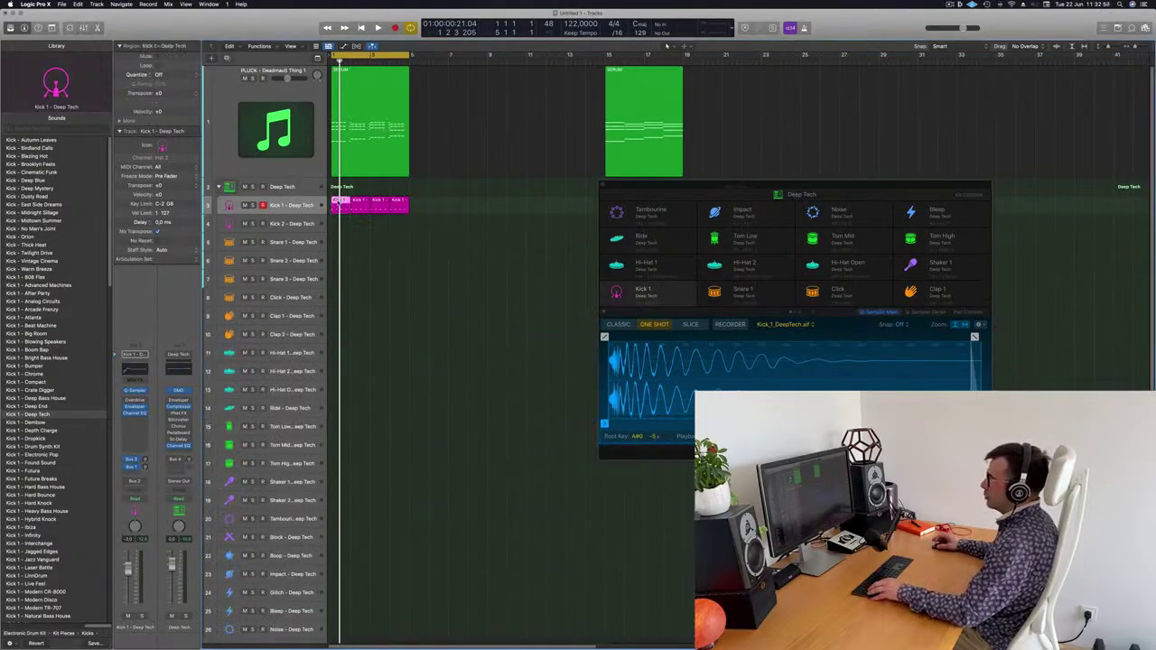
mouse_move(340, 203)
mouse_down()
mouse_move(339, 258)
mouse_move(359, 204)
mouse_move(339, 205)
mouse_up()
key(space)
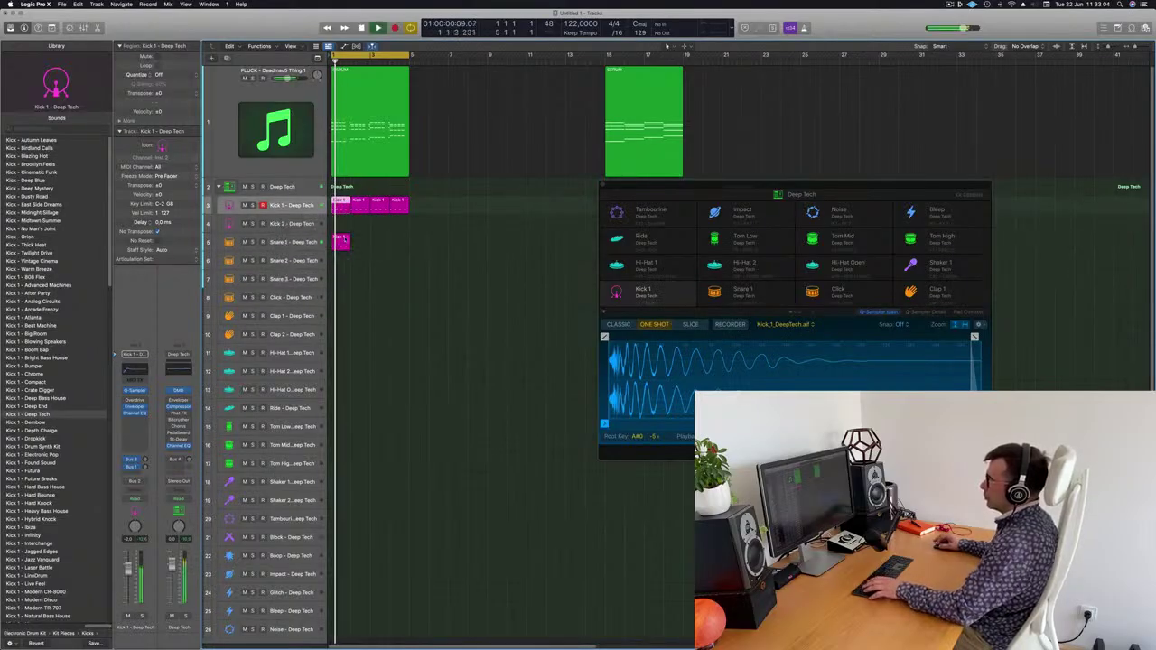
Step: Transpose the four notes of the region on the Snare 1 track up one octave and nudge them half a beat later
double_click(340, 240)
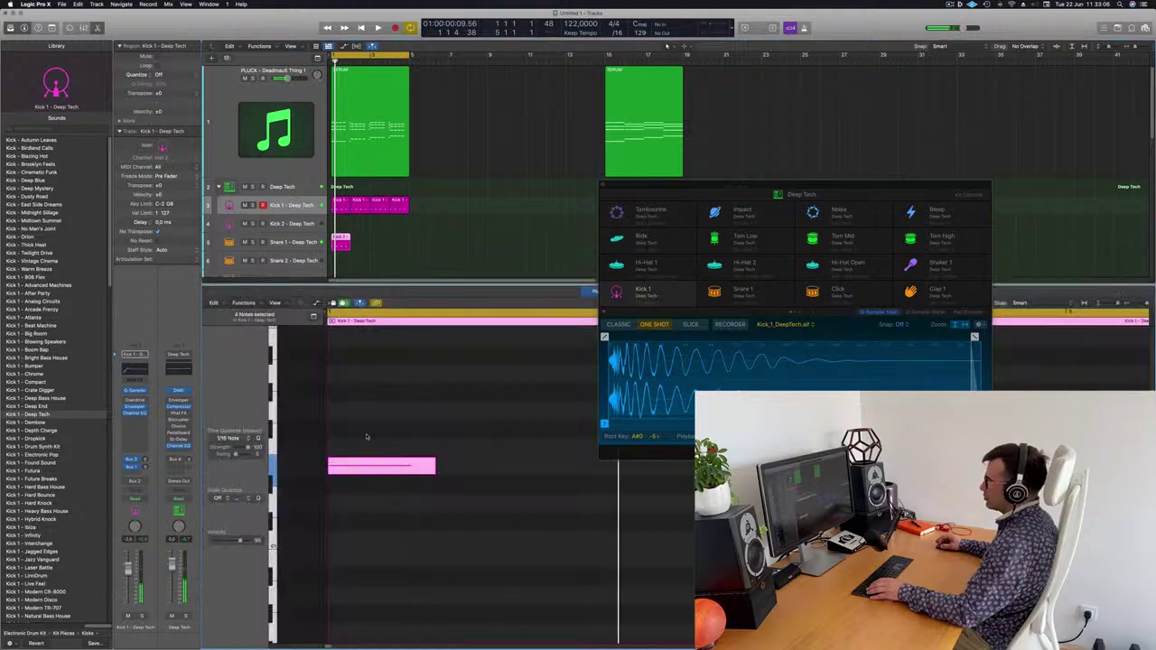
click(366, 437)
key(super+a)
scroll(400, 447, left, 3)
scroll(401, 447, down, 3)
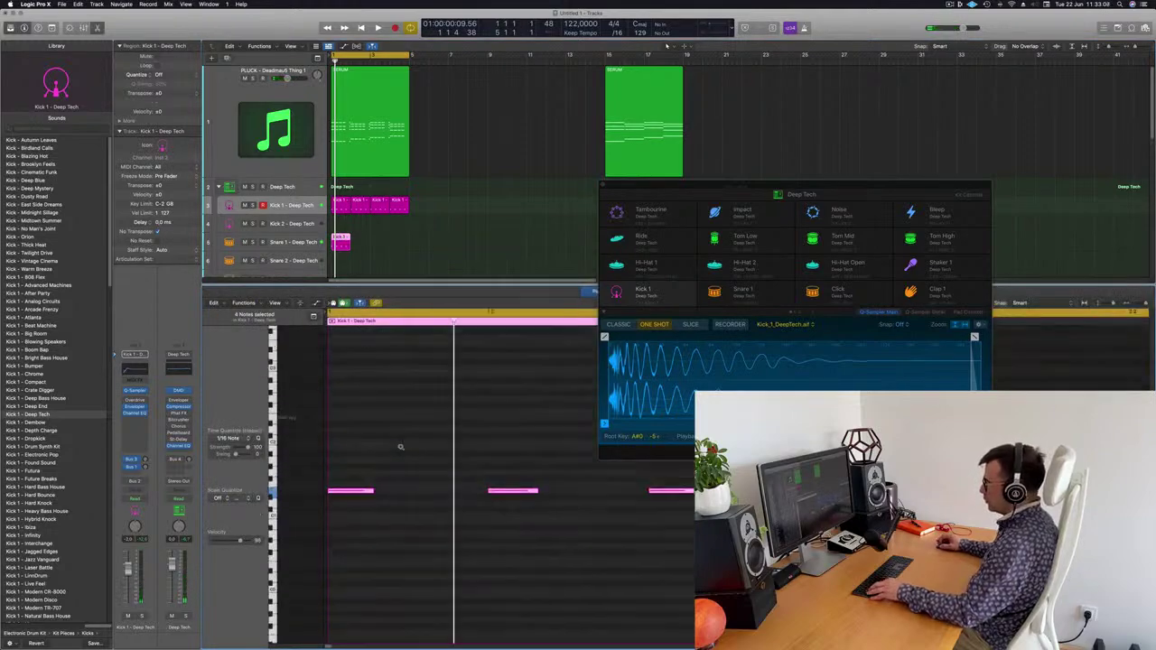
key(alt+shift+Up)
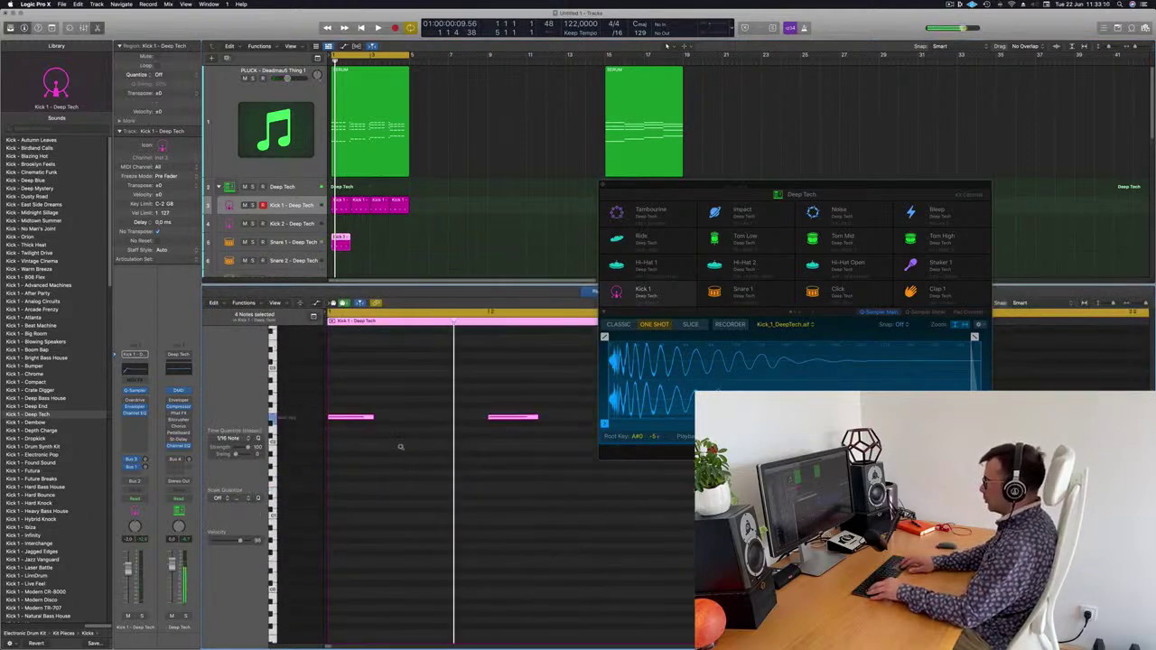
key(alt+Right)
key(alt+Right)
ctrl+alt+click(400, 446)
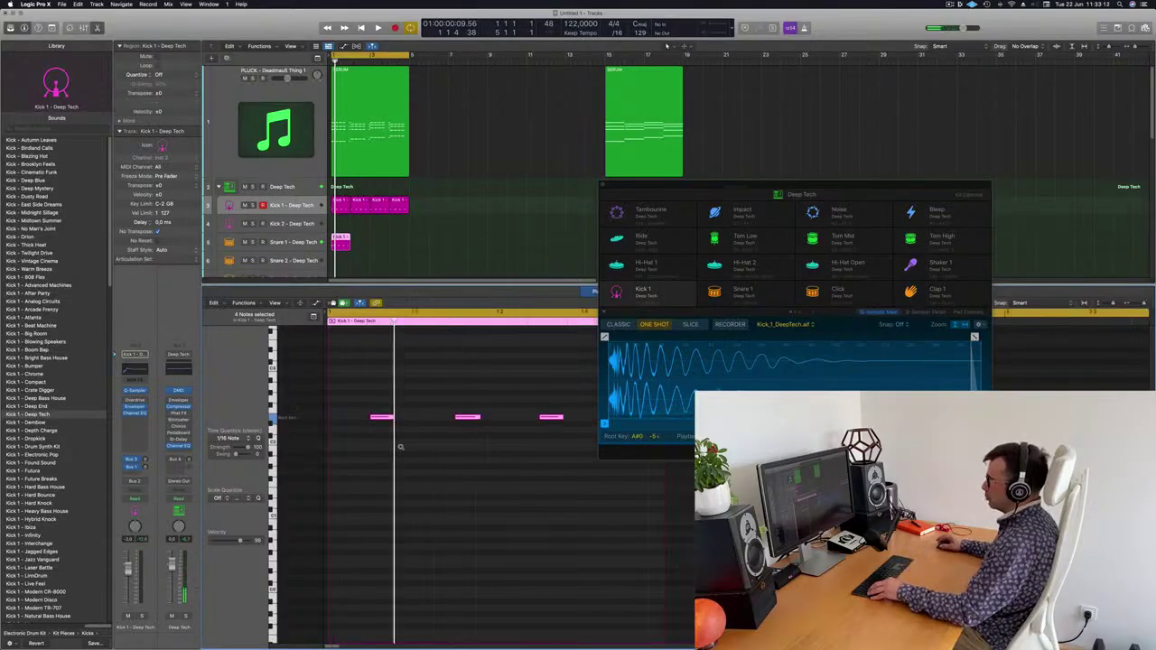
ctrl+alt+click(400, 446)
Step: Delete the first and third notes of the Snare 1 track's region and play the loop
drag(346, 397, 358, 433)
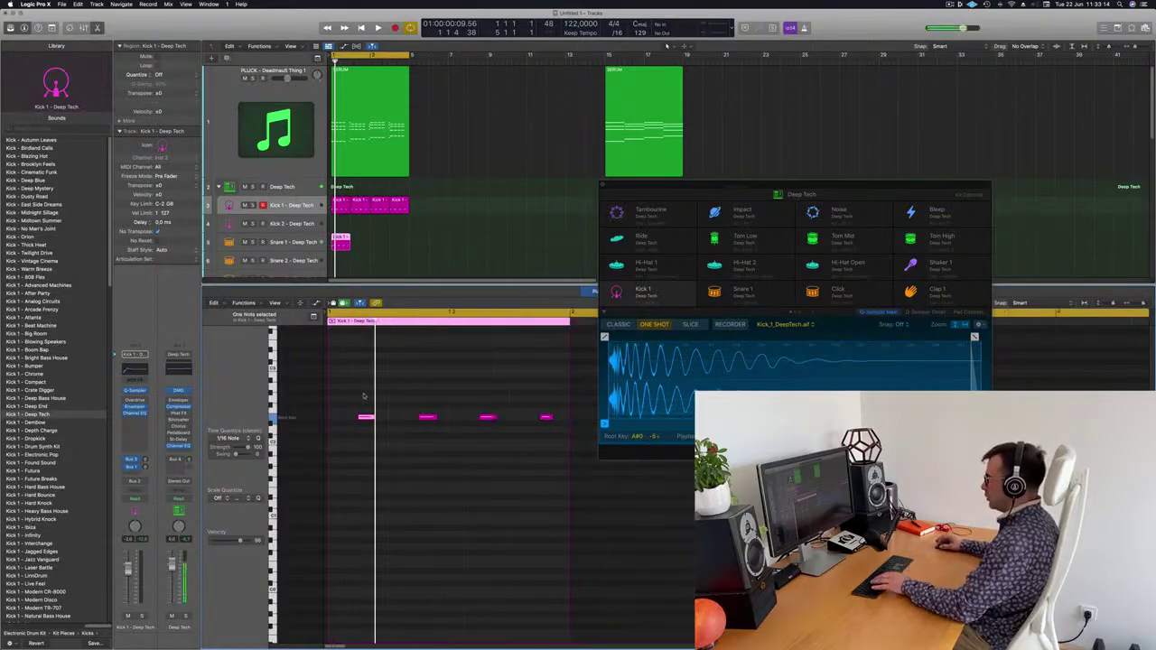
key(Delete)
click(487, 417)
key(Delete)
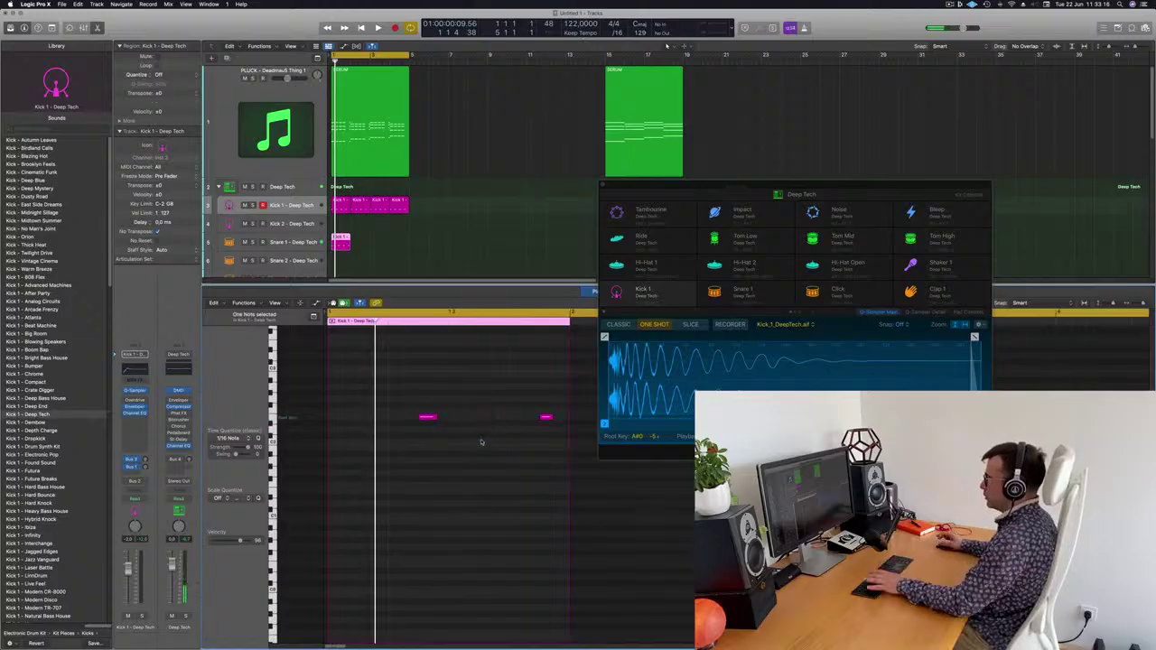
key(space)
scroll(451, 436, down, 2)
scroll(454, 434, up, 3)
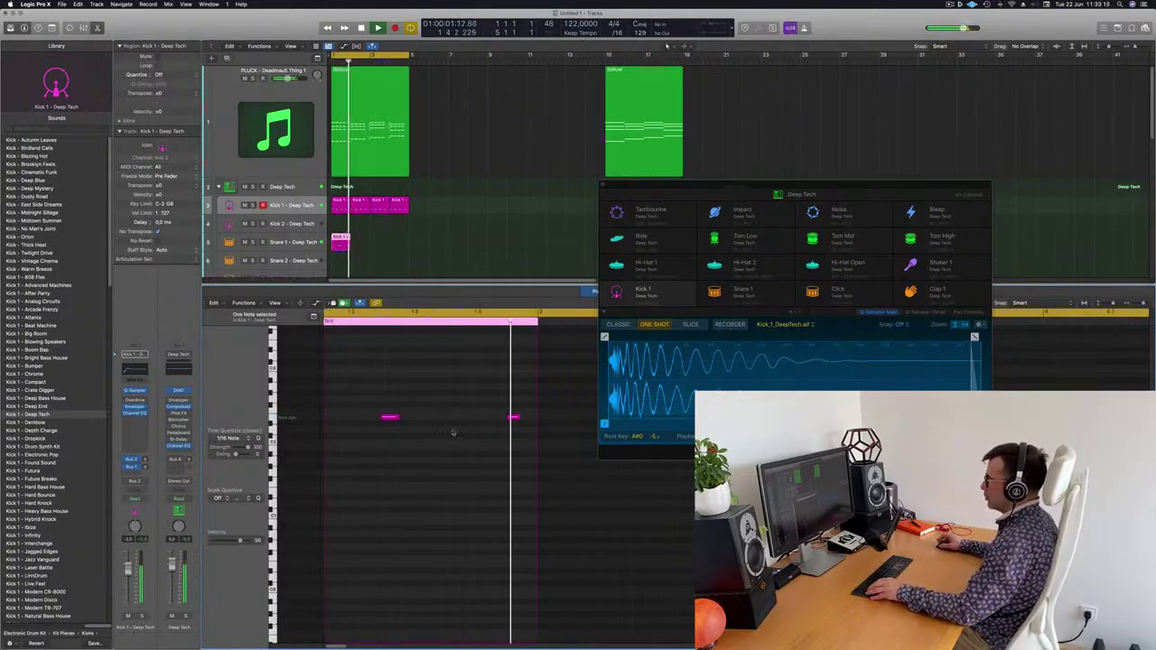
Step: Nudge the two remaining snare notes back onto beats 2 and 4, and copy the region to fill bars 1 to 4
key(space)
key(space)
drag(427, 400, 605, 500)
key(alt+Left)
key(alt+Left)
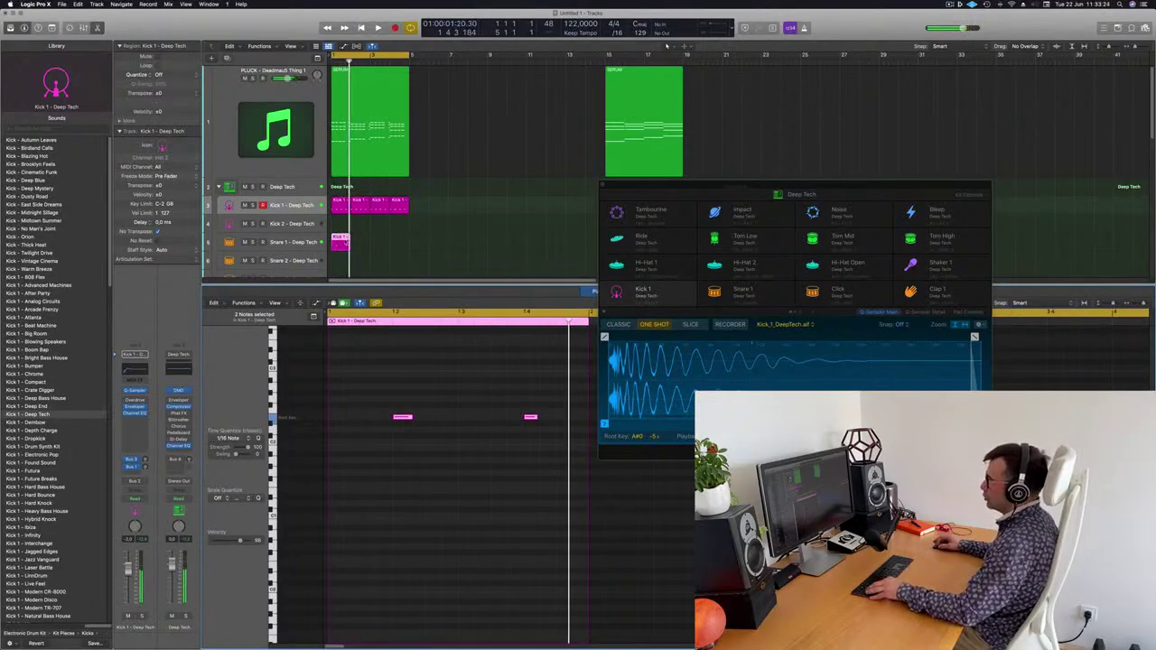
drag(346, 242, 378, 240)
shift+click(339, 238)
Step: Copy the first Kick 1 region onto the Hi-Hat Open track at bar 1
scroll(440, 240, down, 3)
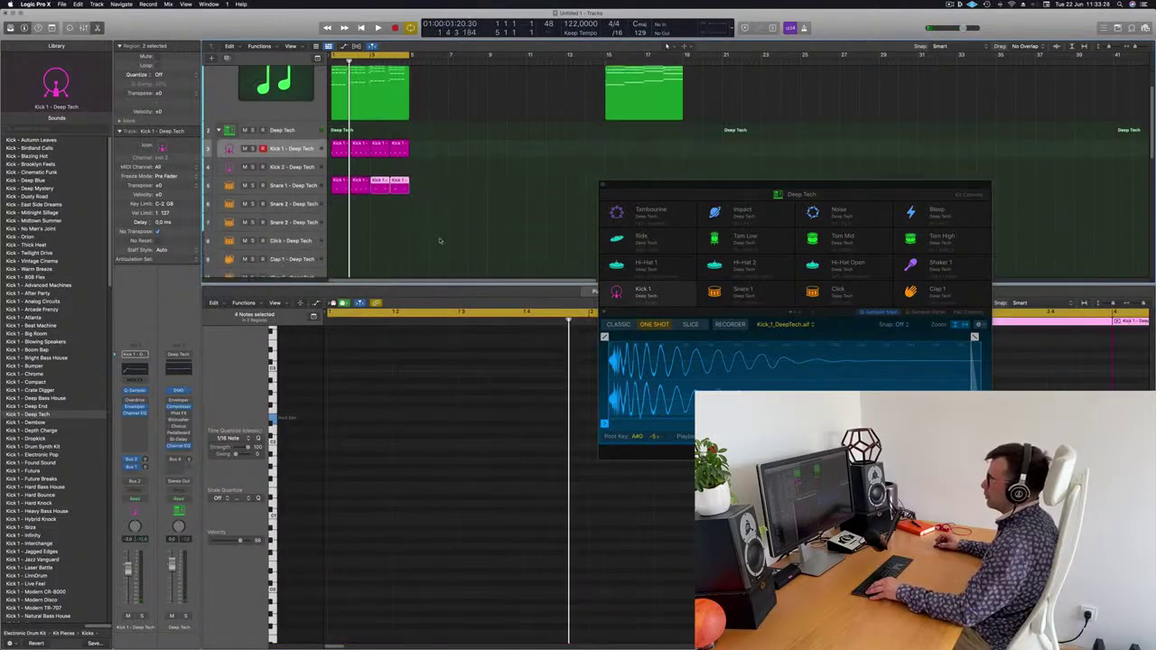
scroll(439, 240, down, 1)
scroll(452, 224, down, 1)
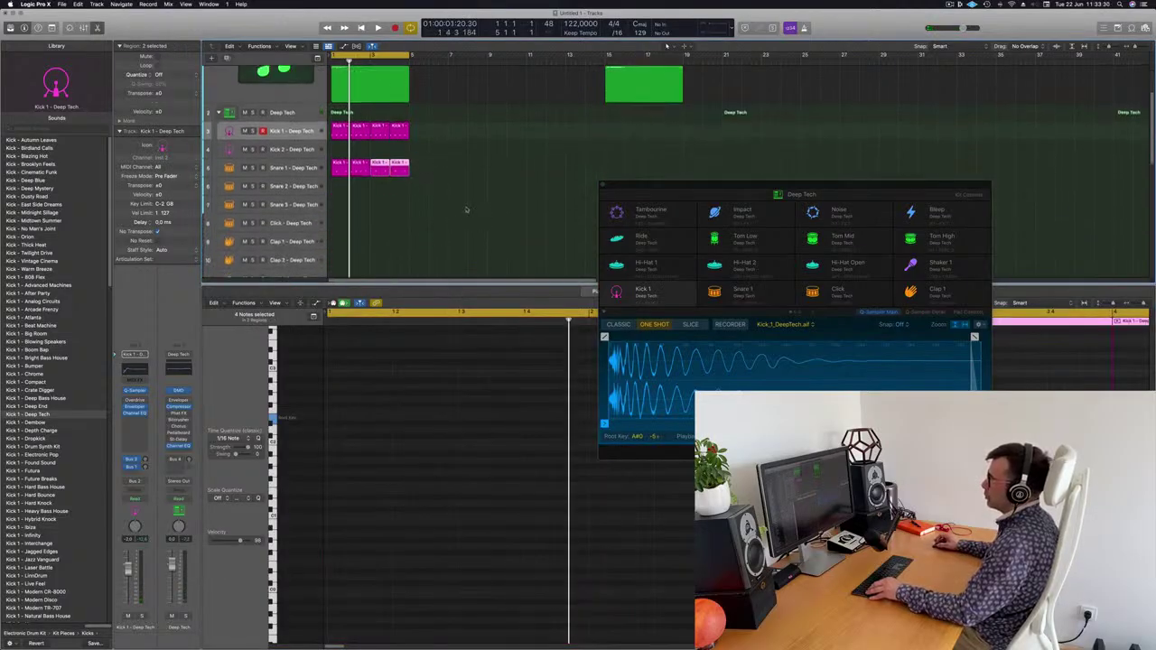
scroll(466, 209, down, 3)
drag(339, 105, 342, 271)
Step: Transpose the four notes of the Hi-Hat Open track's region up two octaves, shift them half a beat later, and play them
drag(336, 472, 560, 536)
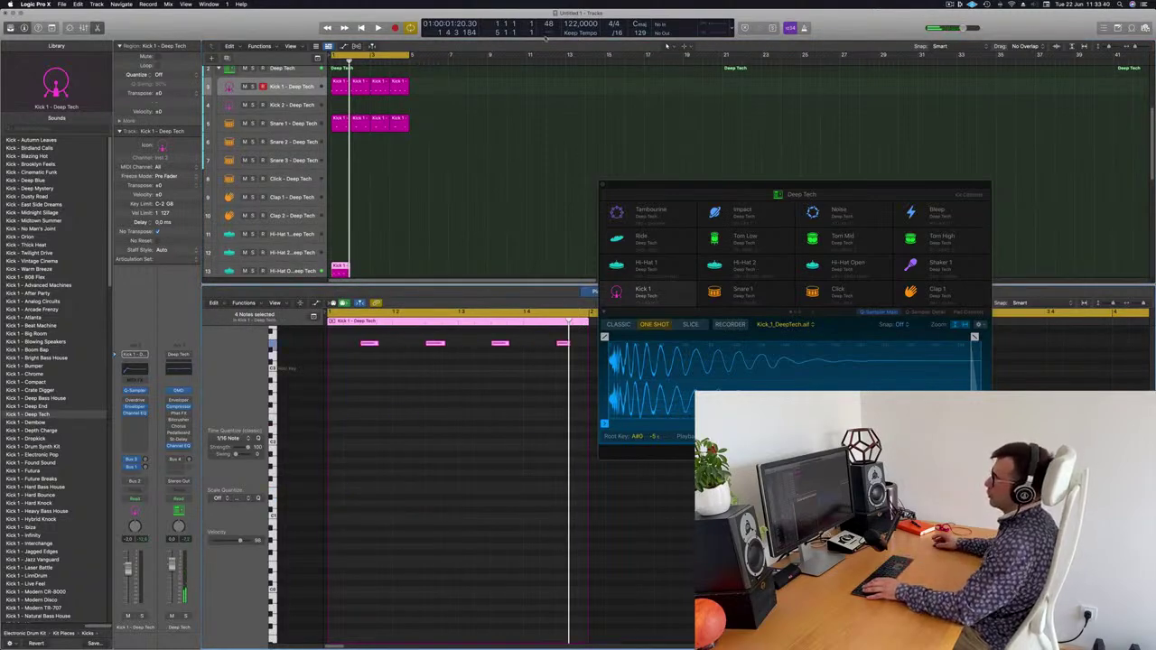
key(space)
scroll(424, 196, down, 5)
key(space)
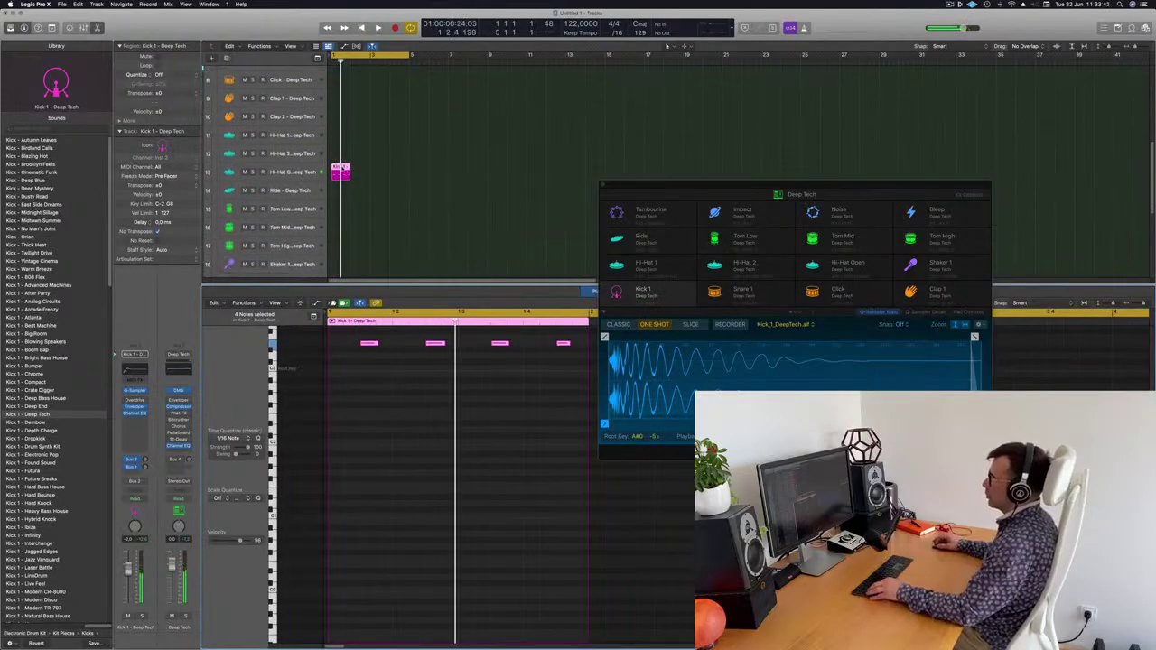
Step: Copy the one-bar region on the Hi-Hat Open track to fill bars 1 to 4
drag(343, 171, 392, 174)
scroll(452, 170, down, 3)
scroll(452, 168, up, 5)
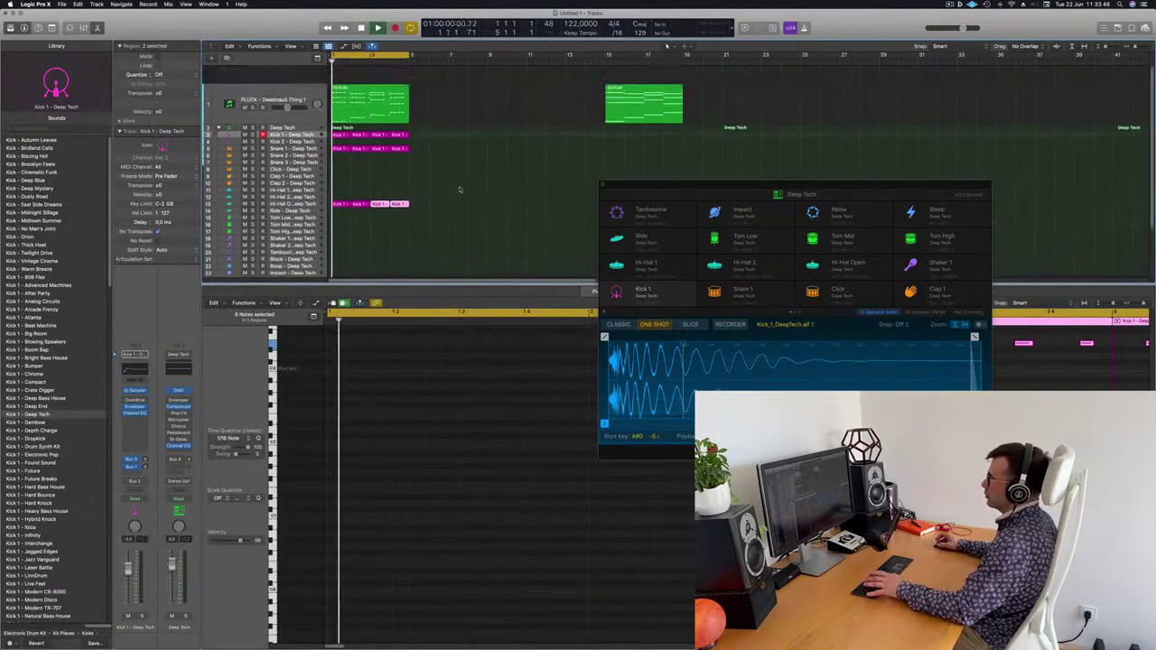
Step: Play the full loop while reviewing the Hi-Hat Open and Snare 1 tracks
key(space)
key(space)
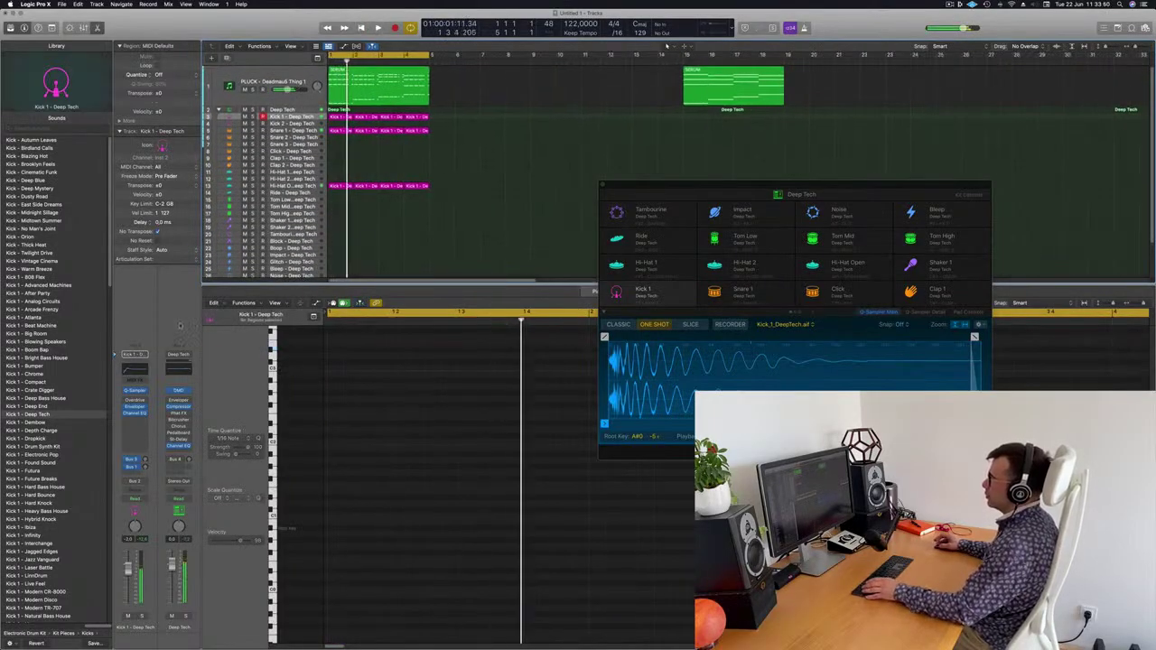
drag(462, 187, 336, 186)
key(space)
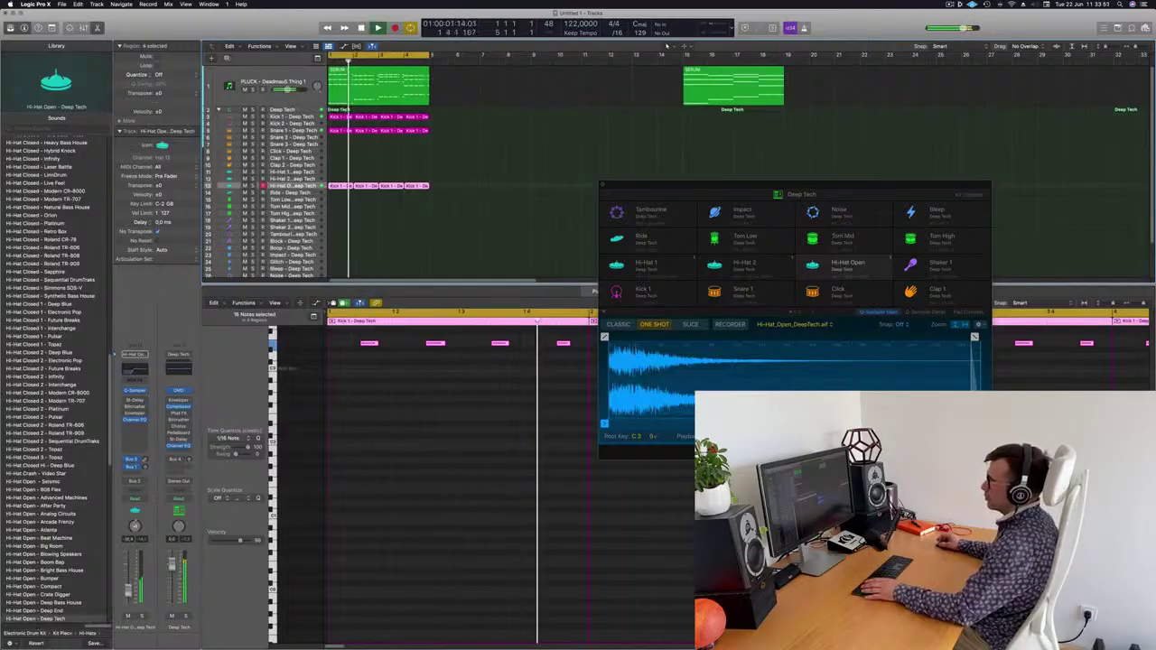
click(301, 132)
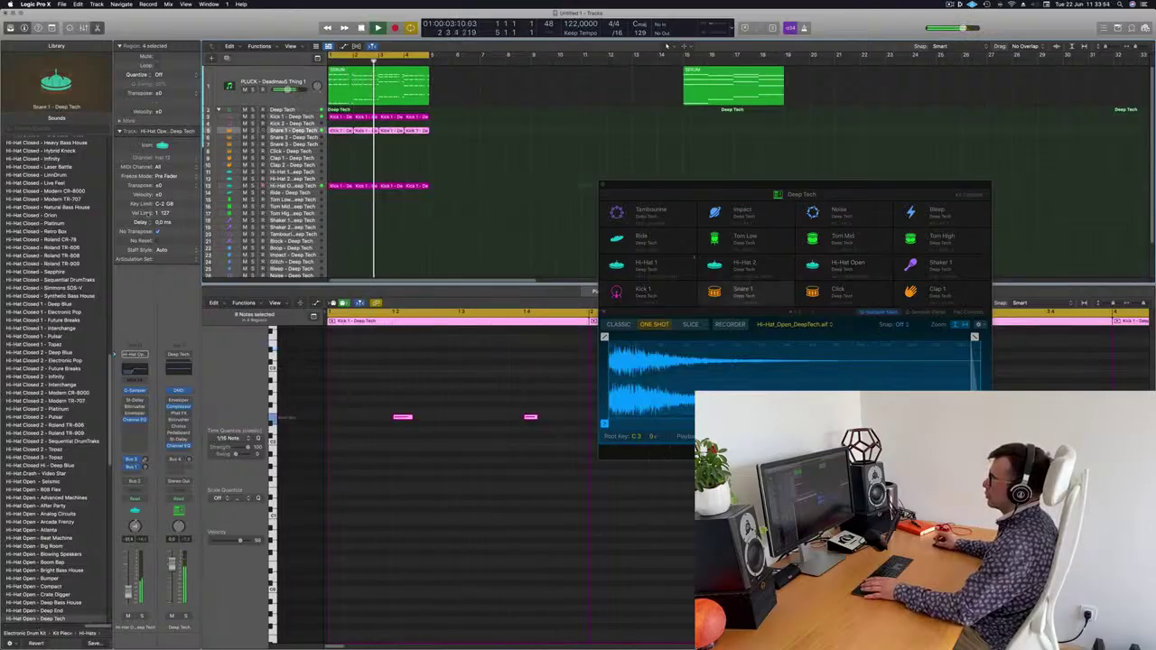
key(space)
key(space)
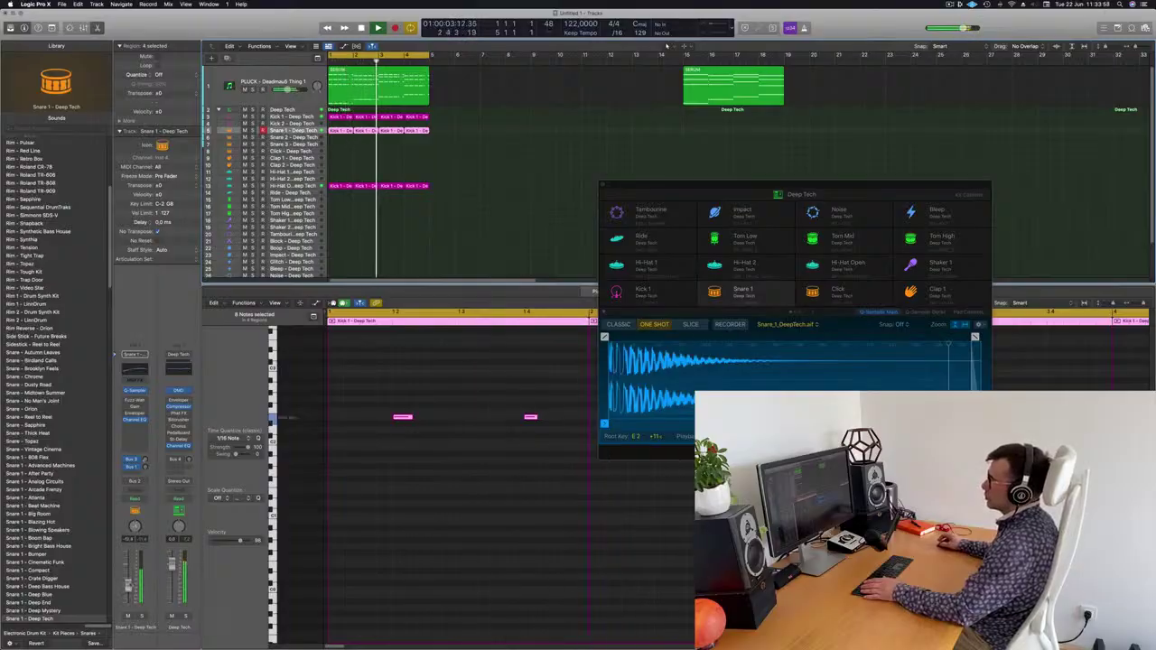
Step: Open the Channel EQ of the Kick 1 track during playback and turn off its low-cut band
click(300, 118)
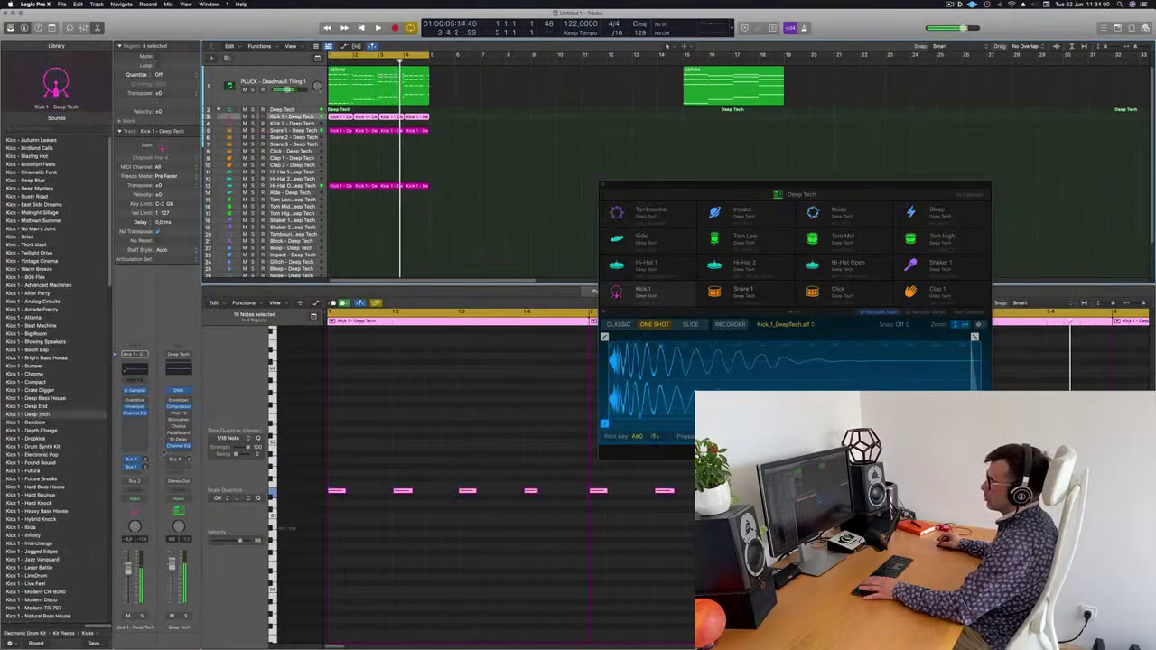
key(space)
key(space)
click(128, 369)
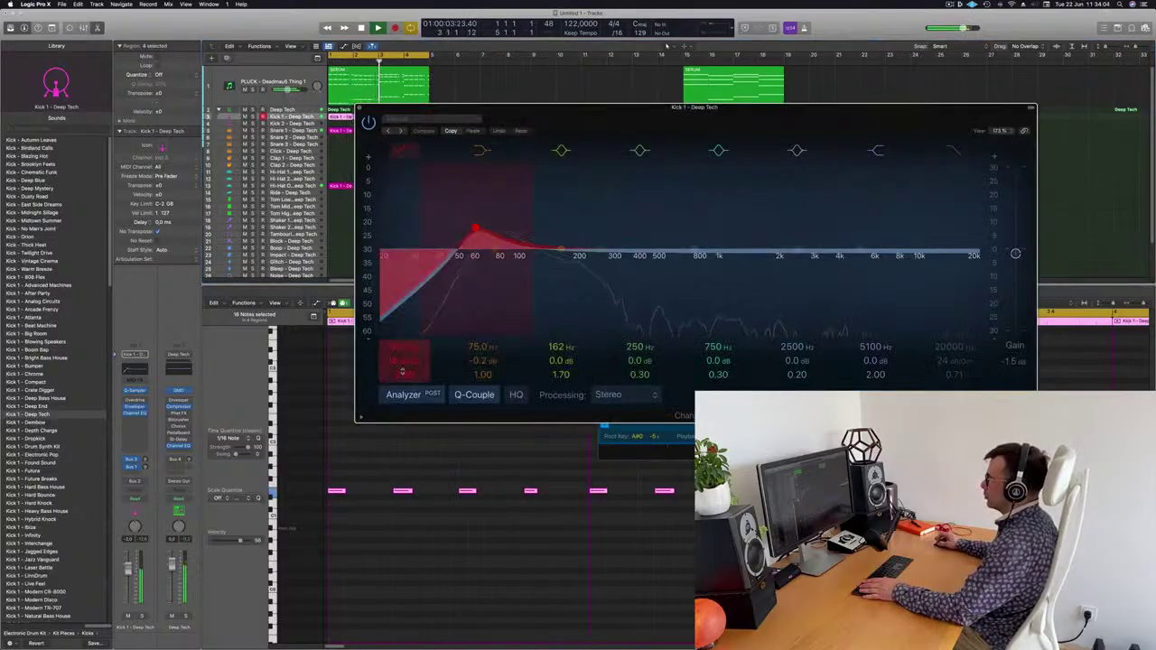
click(401, 151)
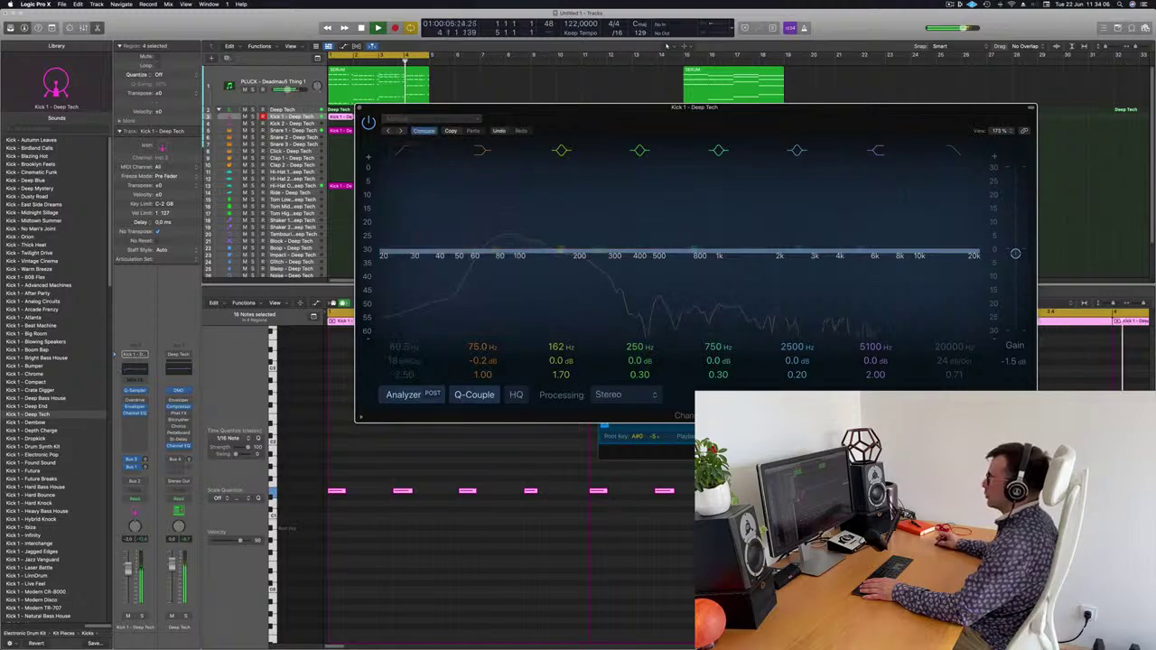
Step: Boost the Kick 1 EQ's low shelf to +9.8 dB at 113 Hz, close the EQ and audition the loop
mouse_move(483, 360)
mouse_down()
mouse_move(483, 337)
mouse_move(480, 348)
mouse_up()
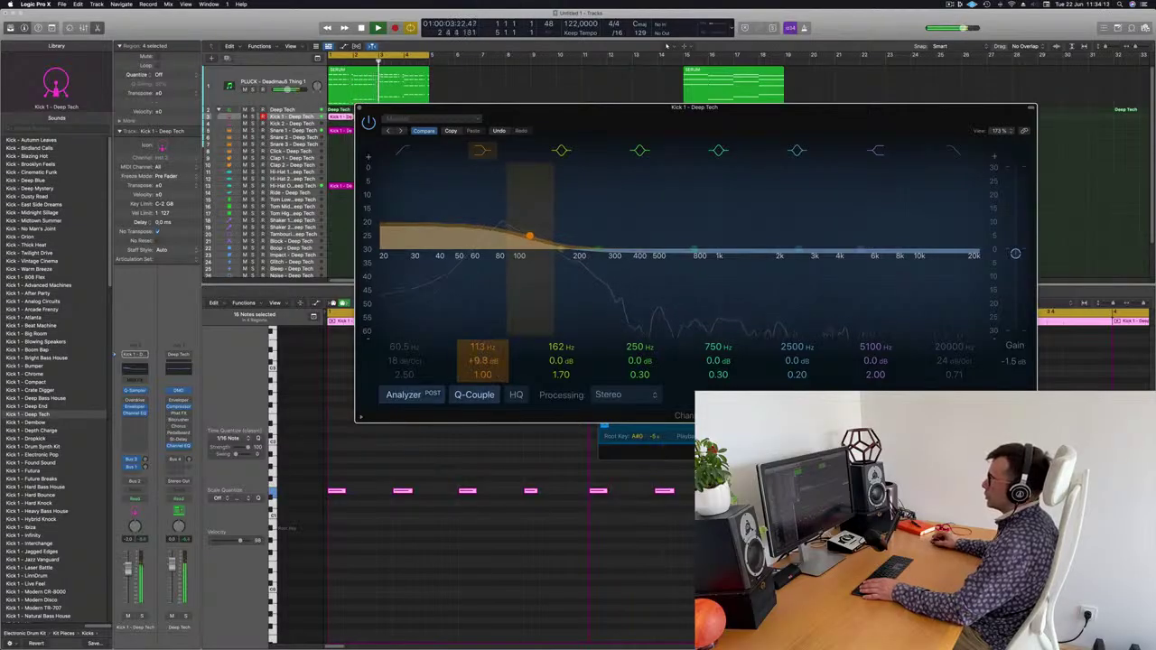
key(super+w)
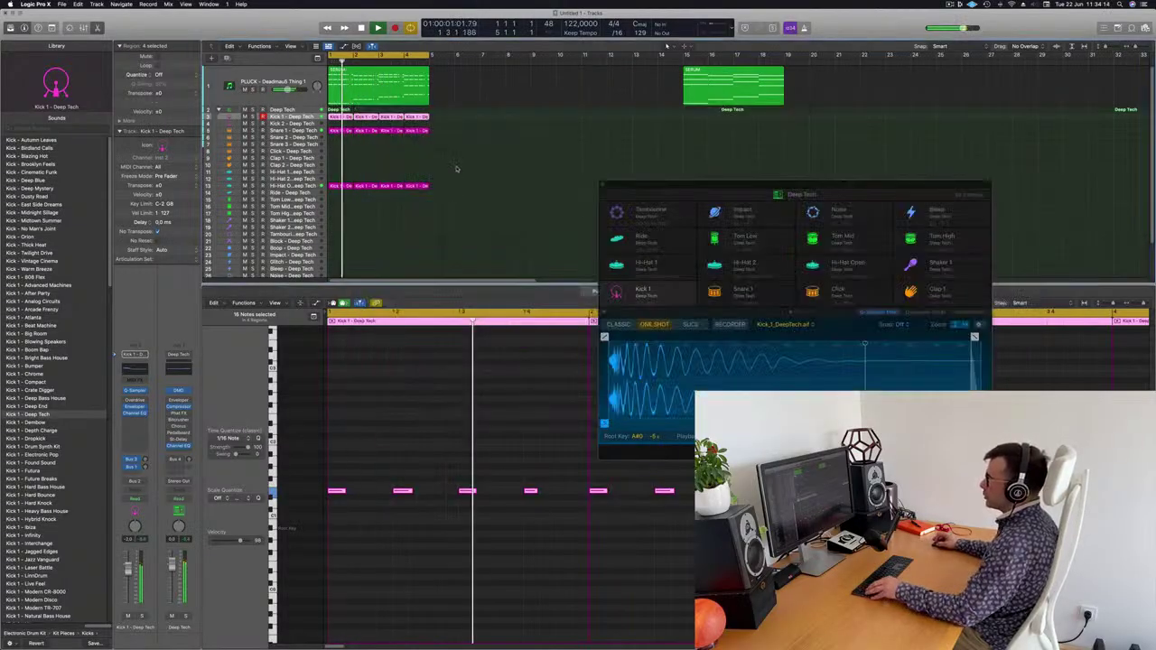
scroll(461, 171, right, 3)
scroll(481, 170, down, 2)
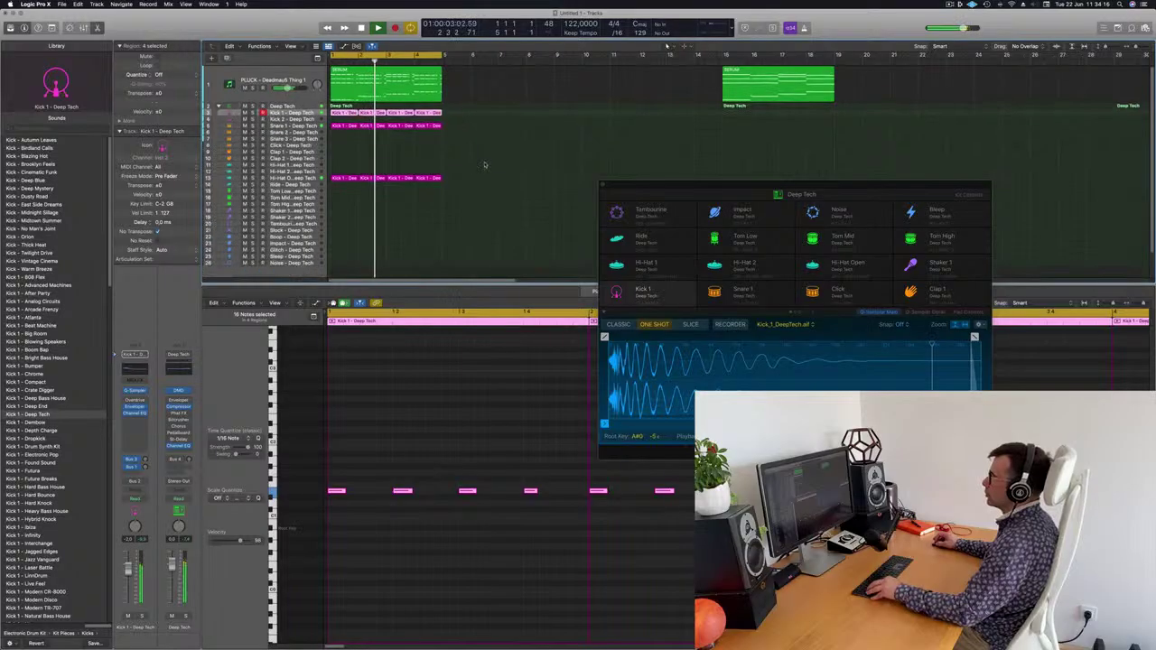
scroll(485, 164, down, 1)
scroll(506, 170, up, 2)
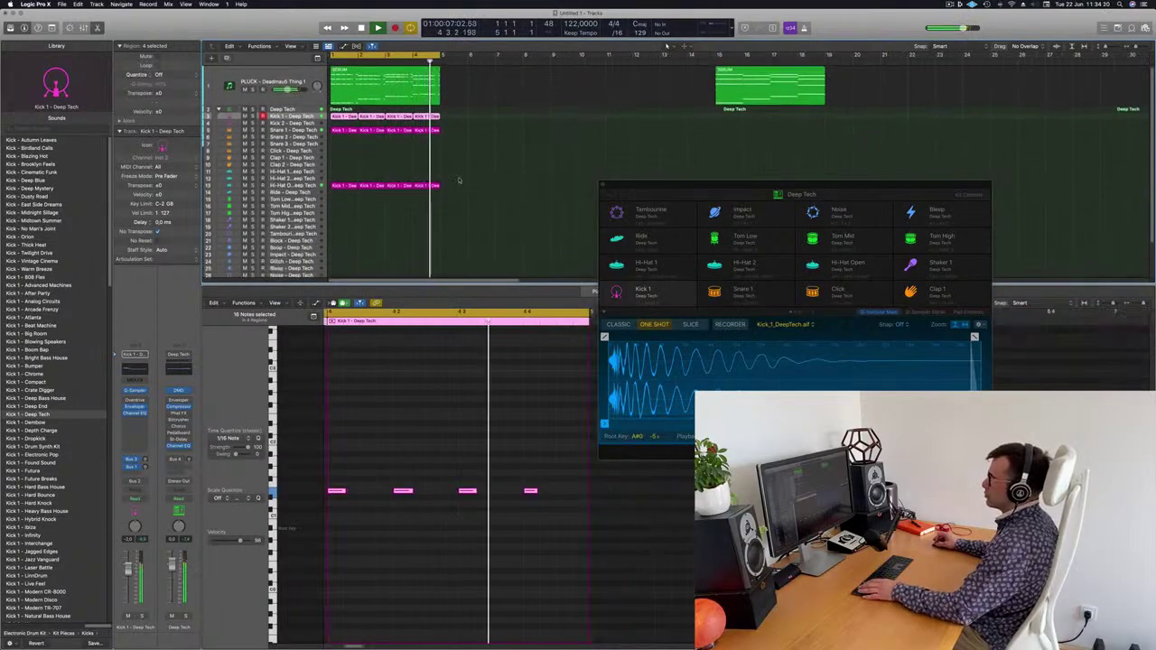
key(space)
Step: Copy a one-bar kick region onto the Shaker 2 track and duplicate its notes to fill the bar with sixteenth notes
click(353, 135)
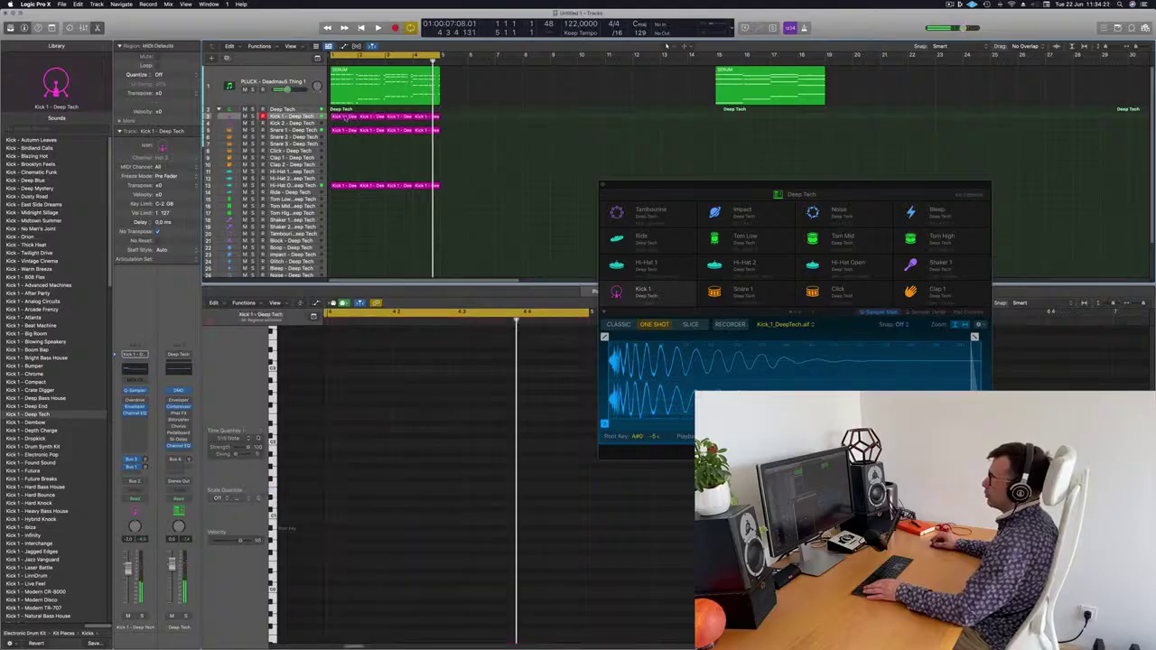
drag(344, 119, 350, 234)
drag(375, 473, 614, 533)
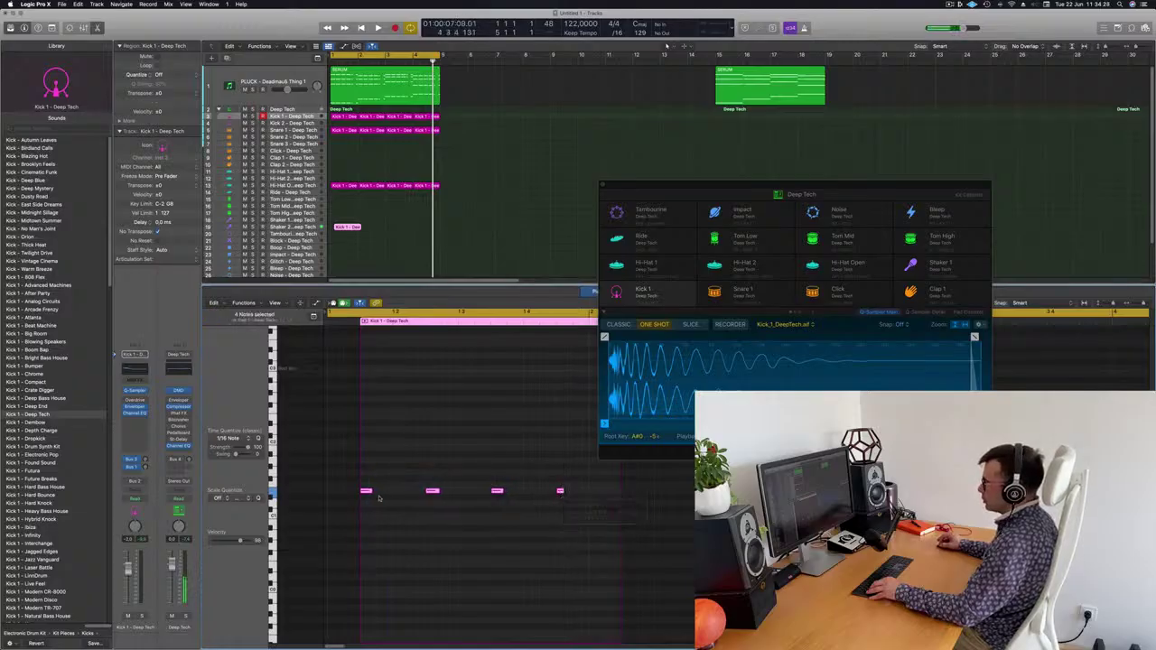
drag(367, 492, 396, 500)
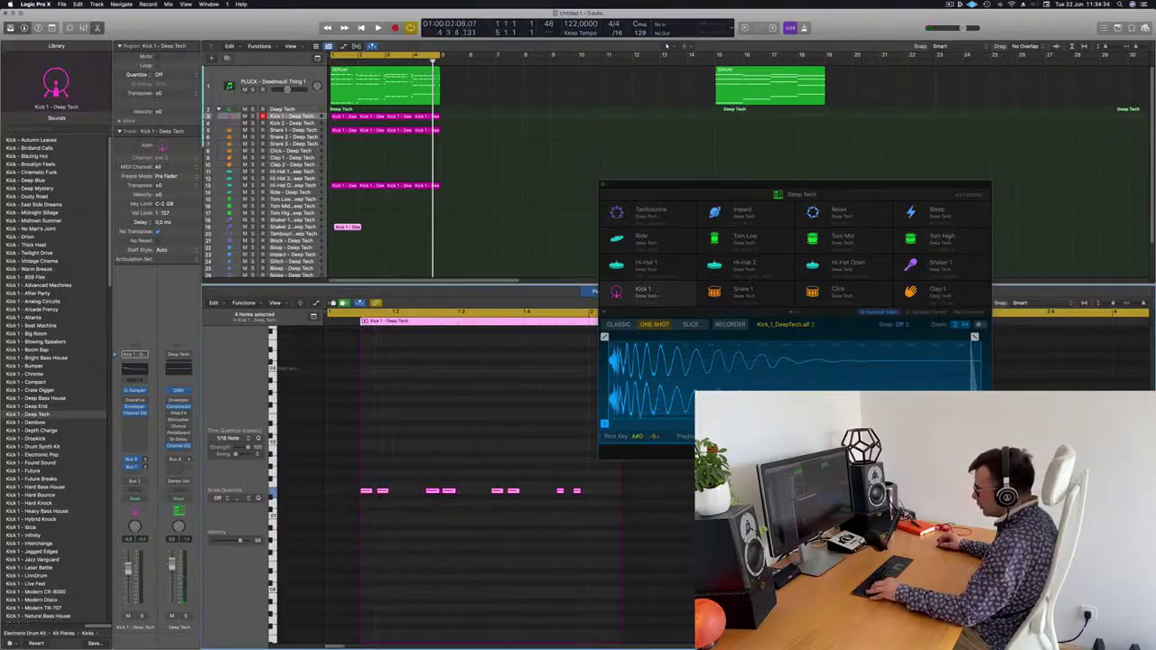
drag(365, 492, 398, 497)
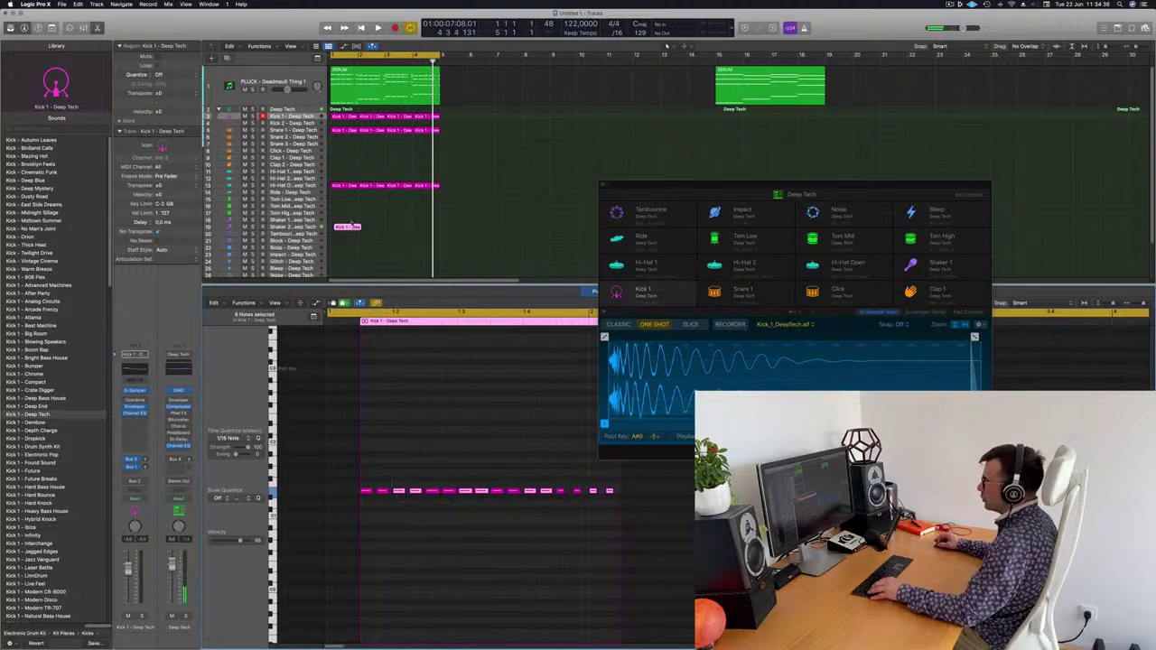
Step: Align the Shaker 2 region with the start of bar 1 and repeat it to fill bars 1 to 4
click(359, 231)
drag(352, 227, 353, 226)
key(super+r)
key(super+r)
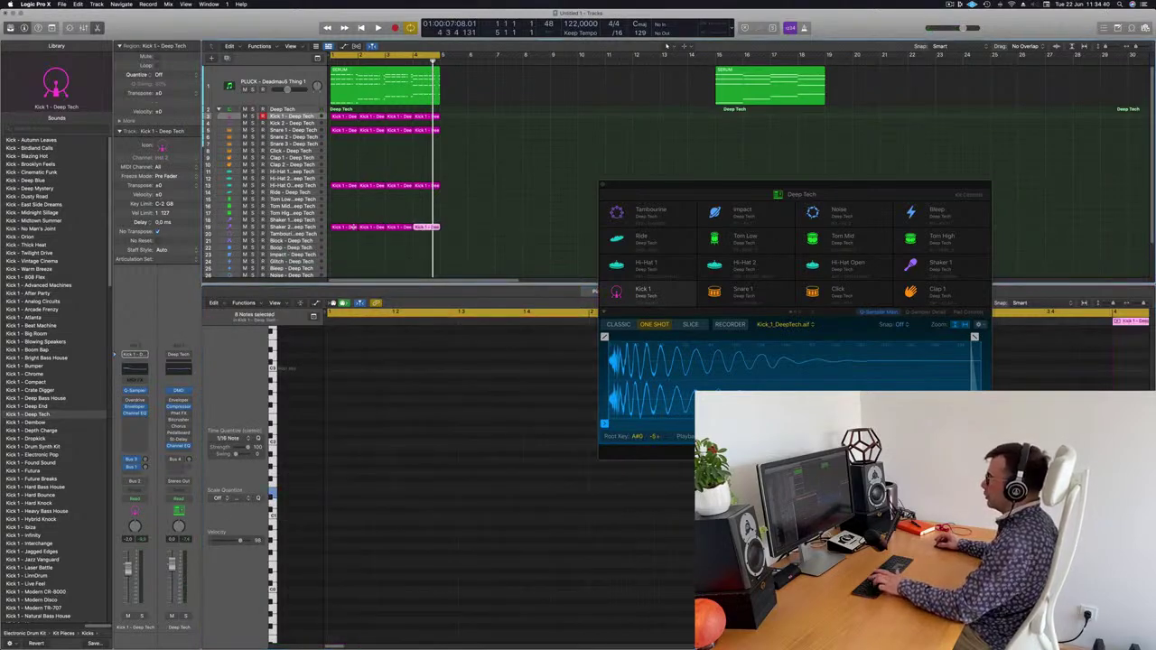
Step: Transpose all notes of the four Shaker 2 regions up two octaves and play the loop
key(space)
click(291, 226)
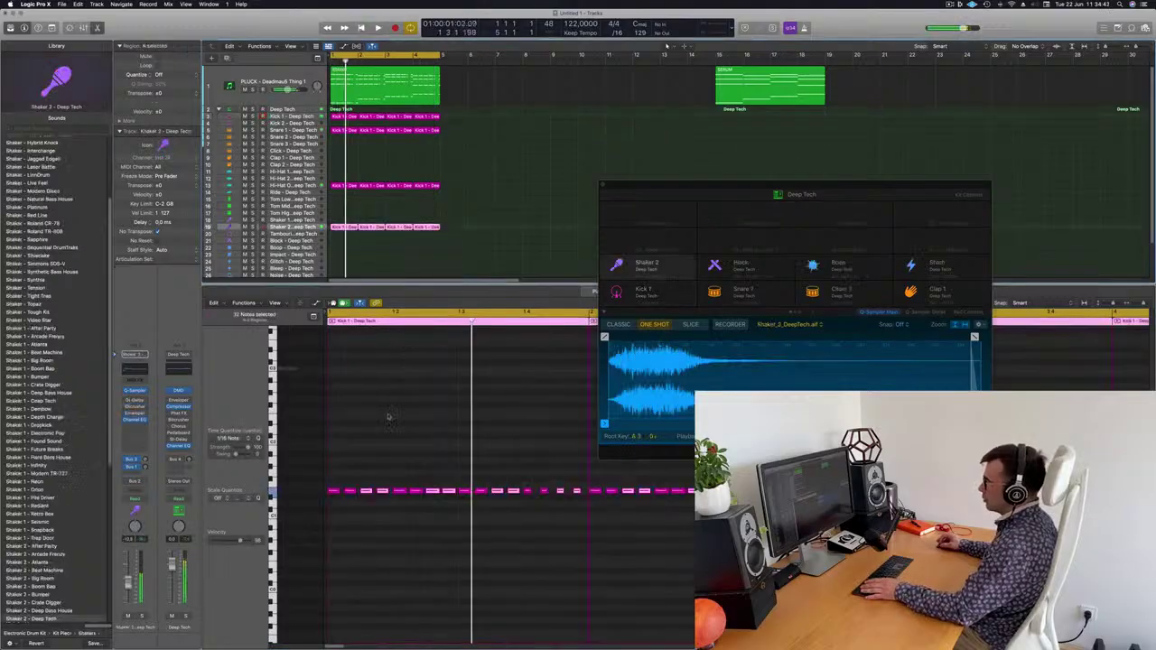
key(super+a)
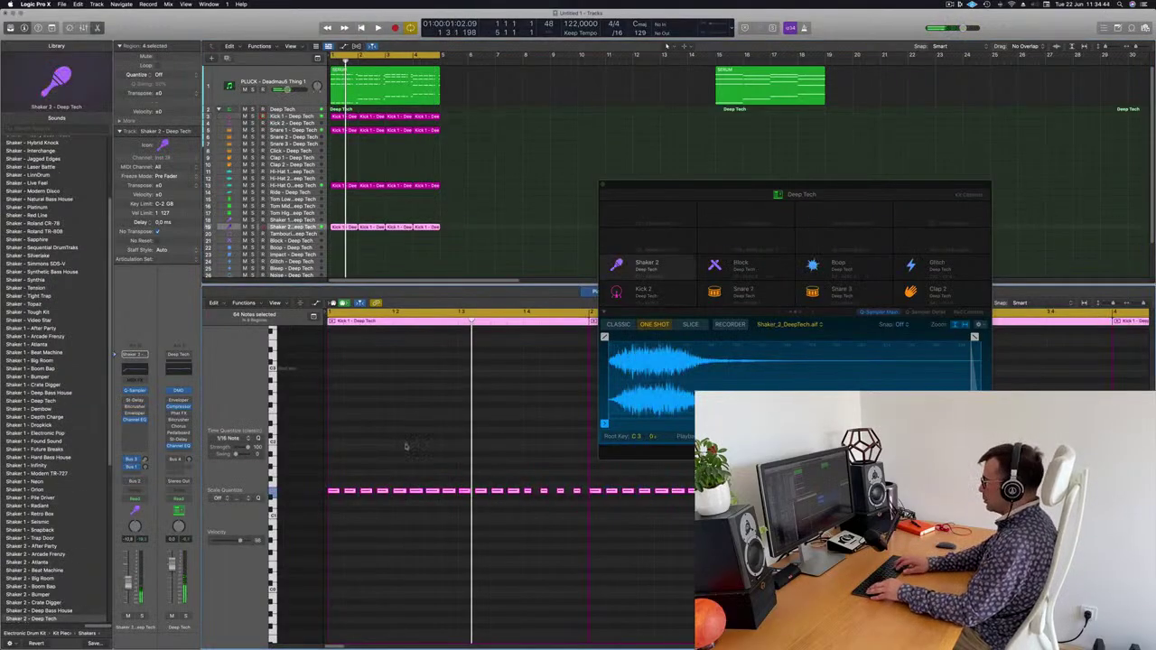
key(shift+alt+Up)
key(shift+alt+Up)
key(space)
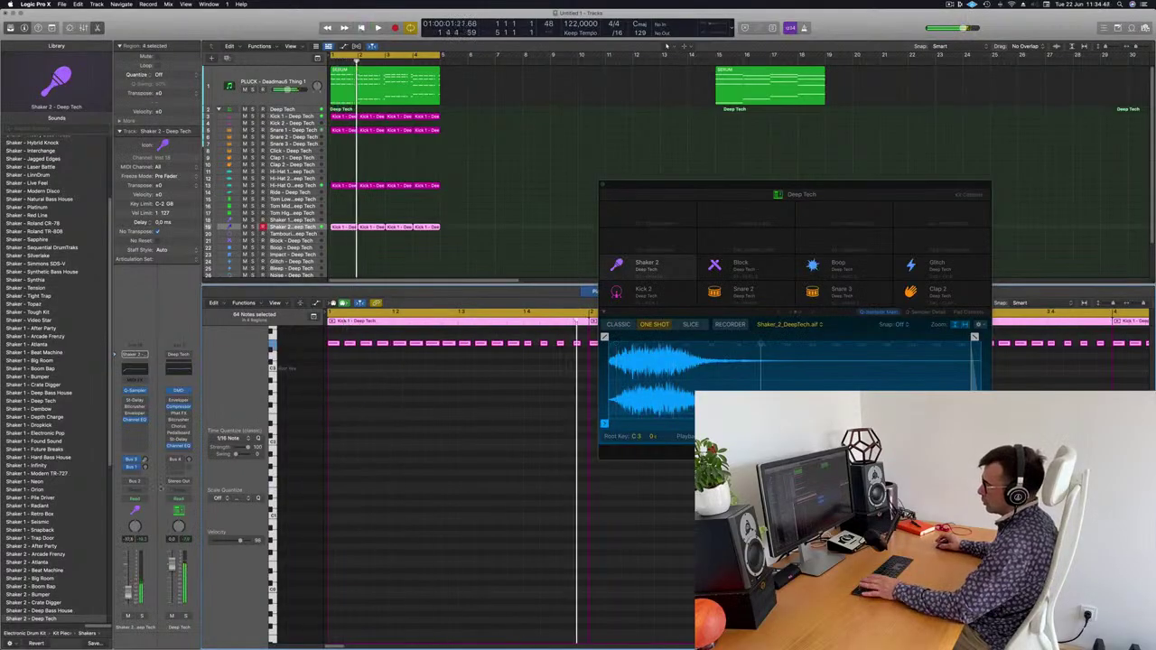
Step: Turn on the Stereo Delay of Shaker 2 and set its output mix to 37% left and 35% right
click(128, 398)
click(125, 401)
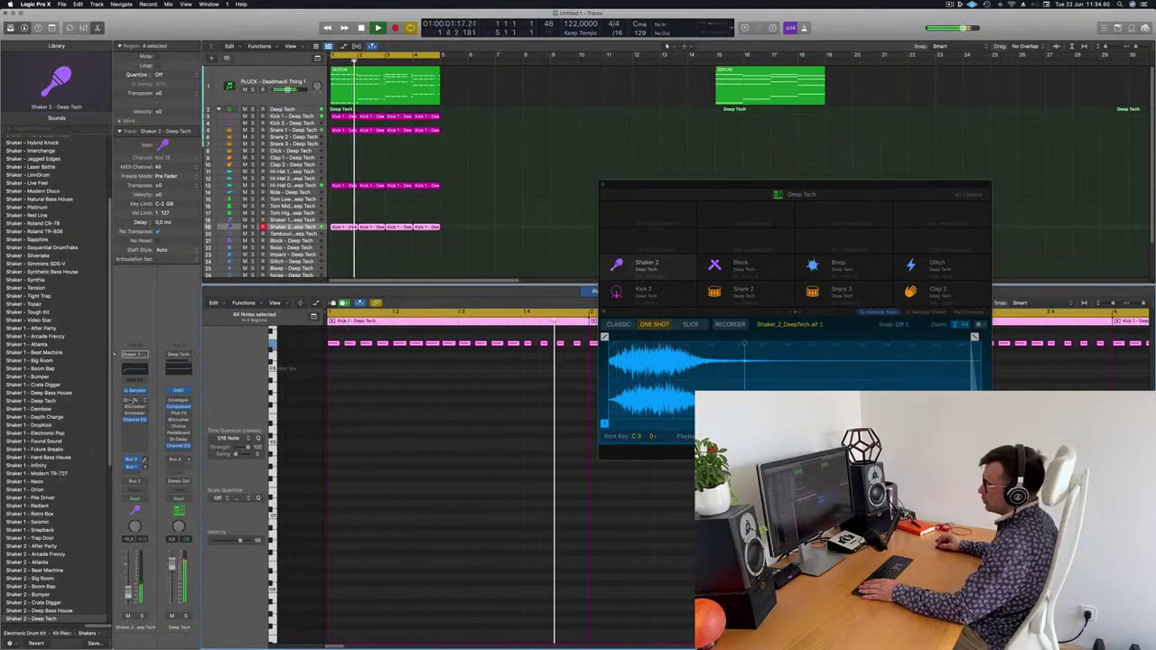
click(134, 401)
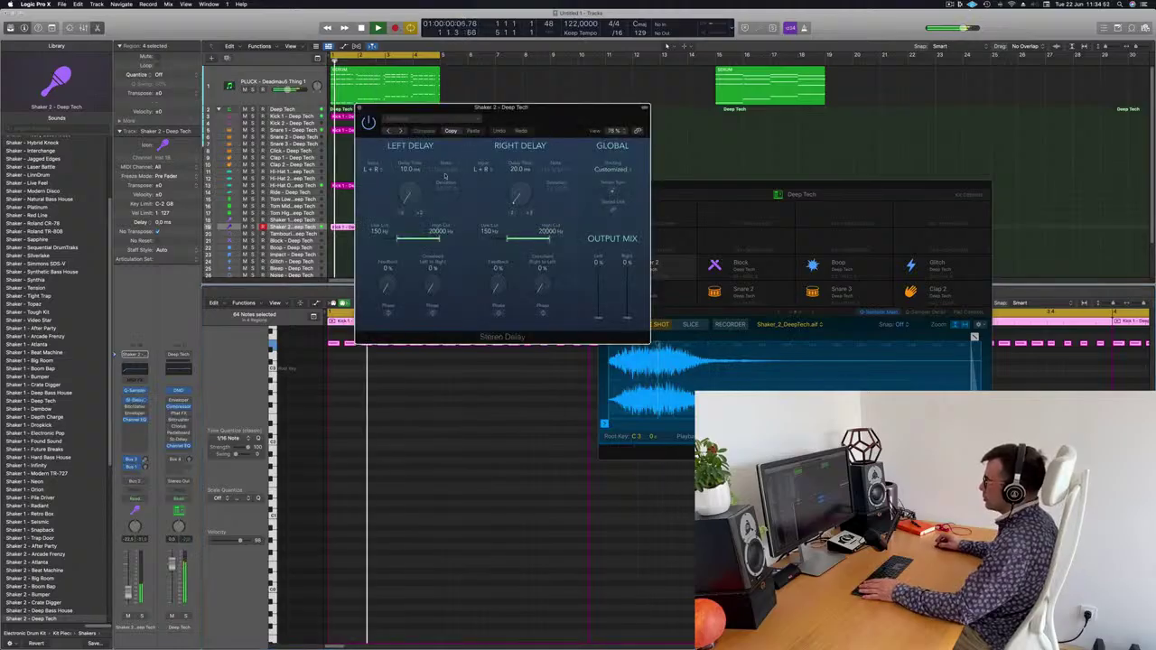
drag(602, 315, 598, 260)
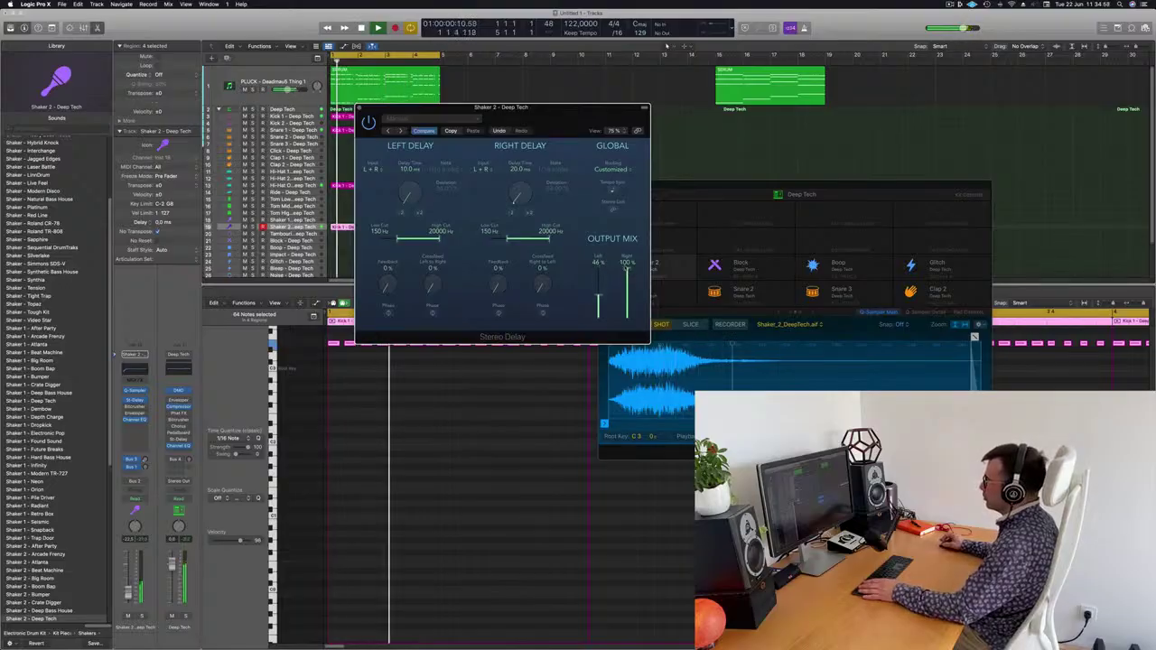
drag(627, 269, 626, 298)
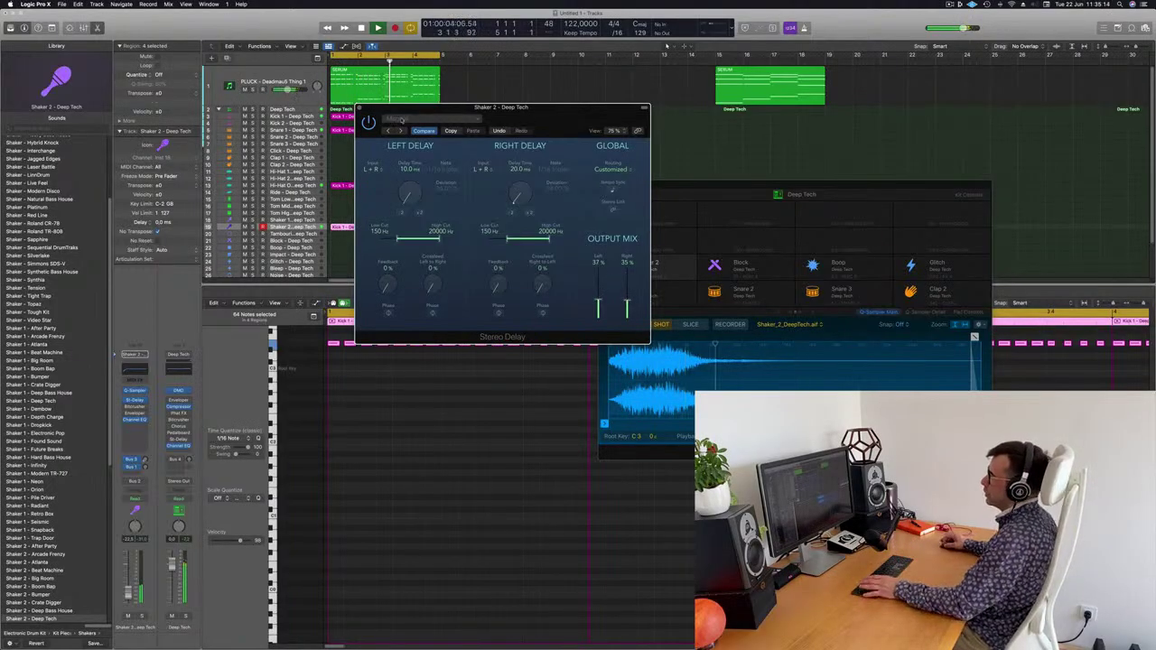
key(super+w)
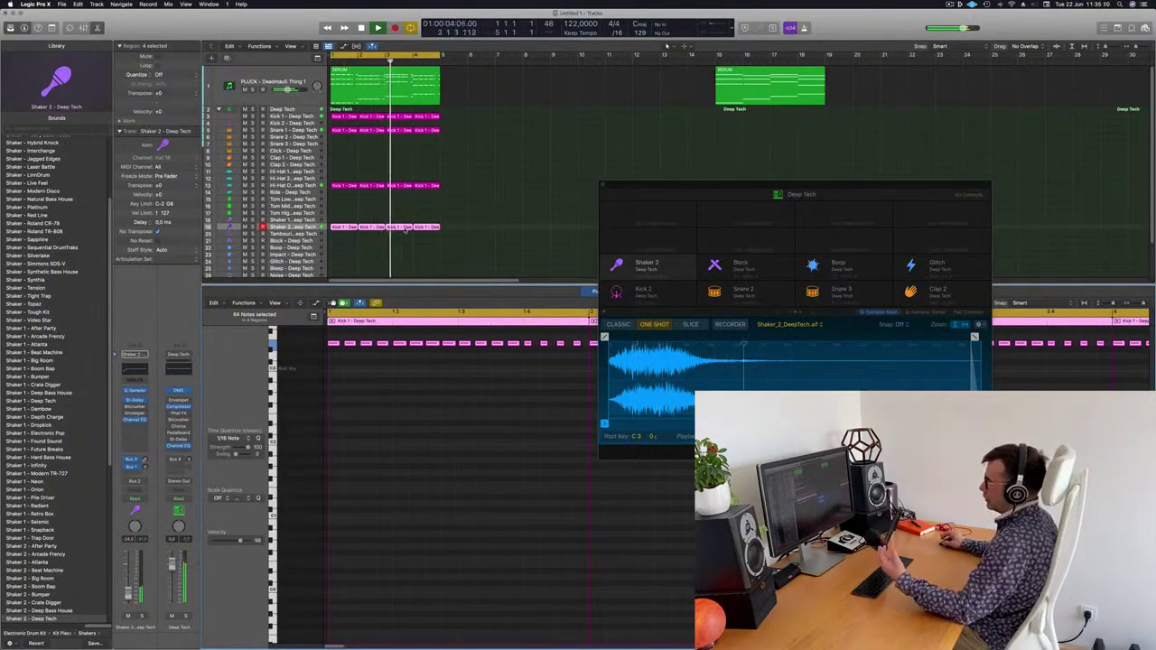
Step: Open the pluck track's Sylenth1 instrument, load the preset PLUCK - Alt+F4 and audition it with the loop
click(472, 165)
click(273, 81)
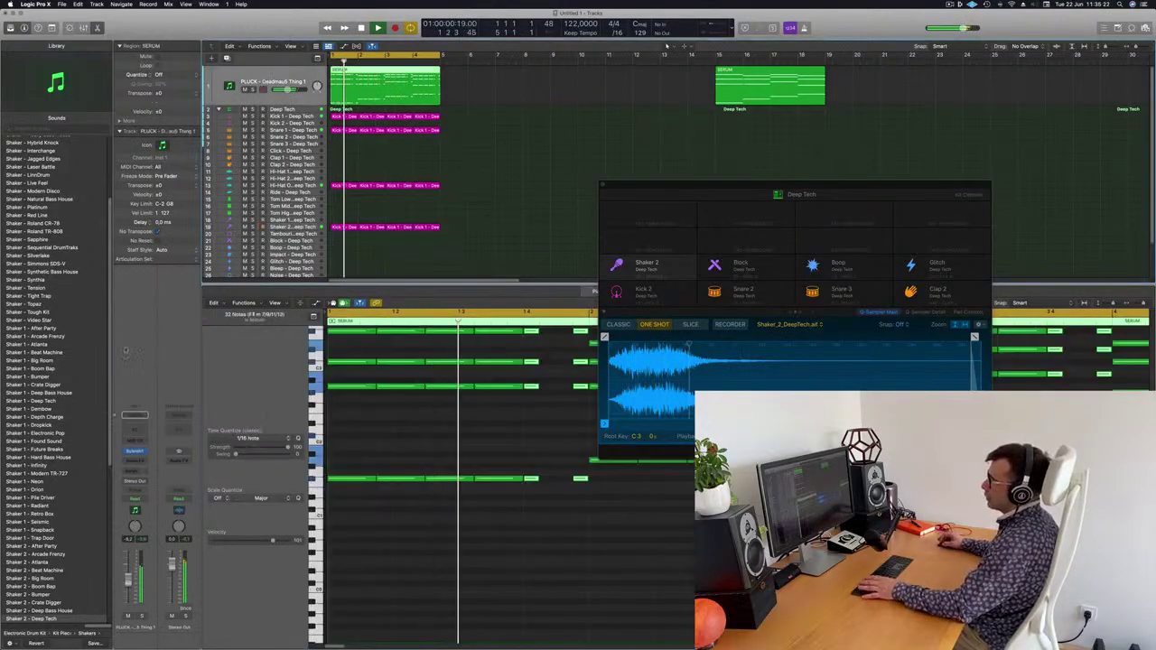
click(134, 451)
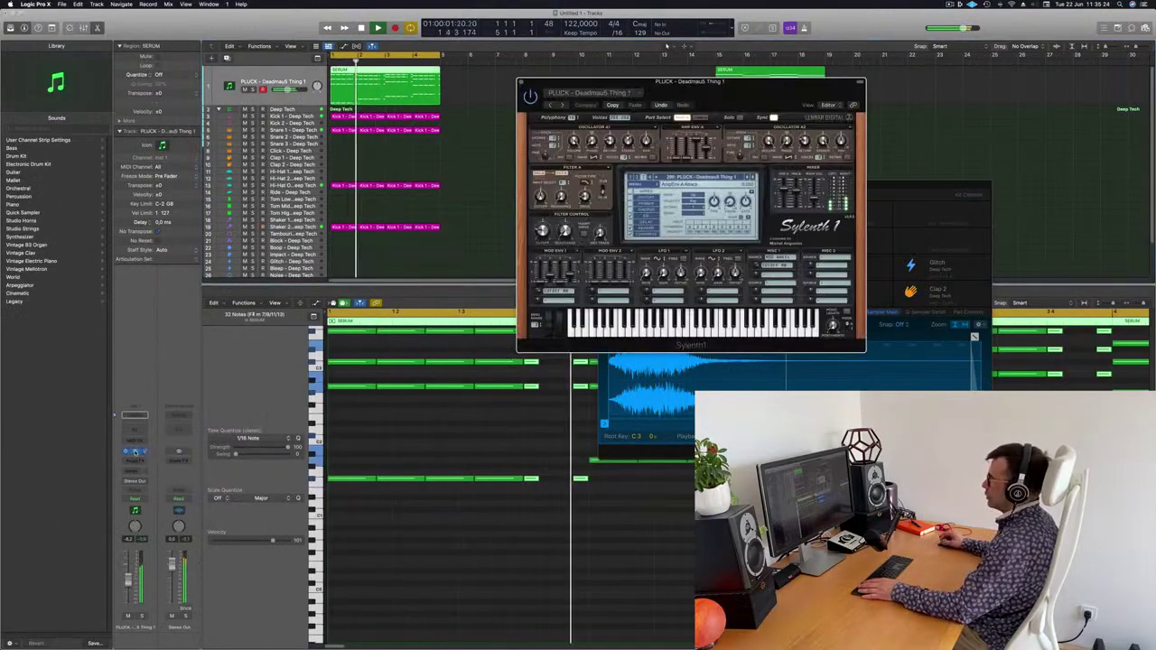
drag(727, 98, 643, 127)
click(624, 208)
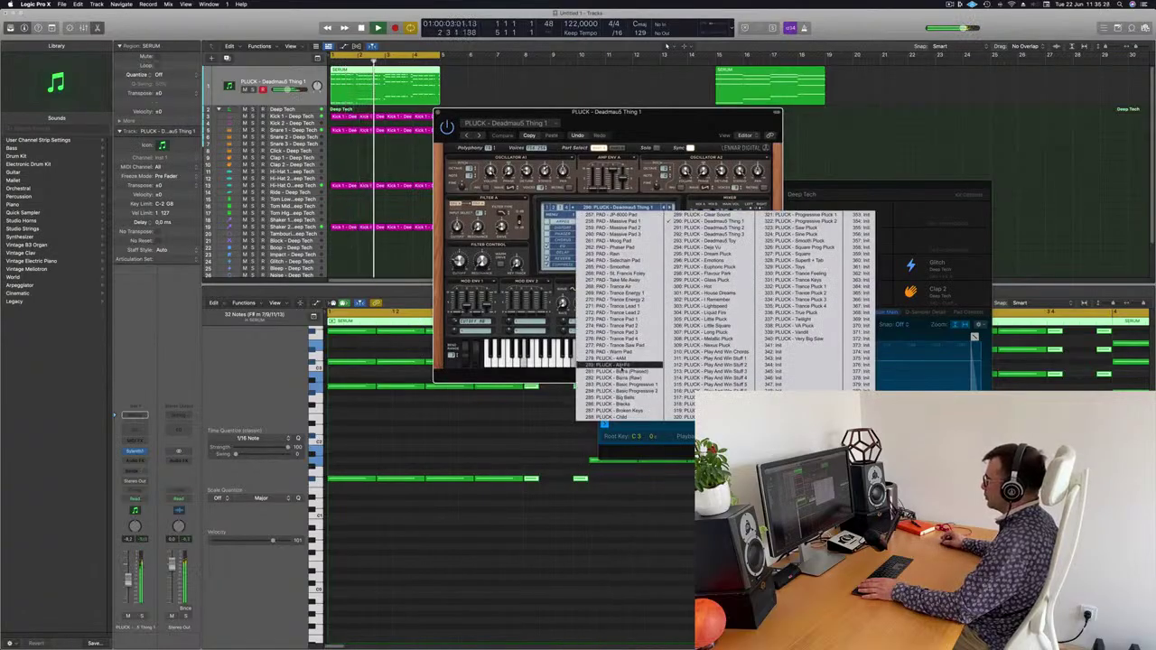
click(616, 365)
drag(599, 132, 592, 134)
key(space)
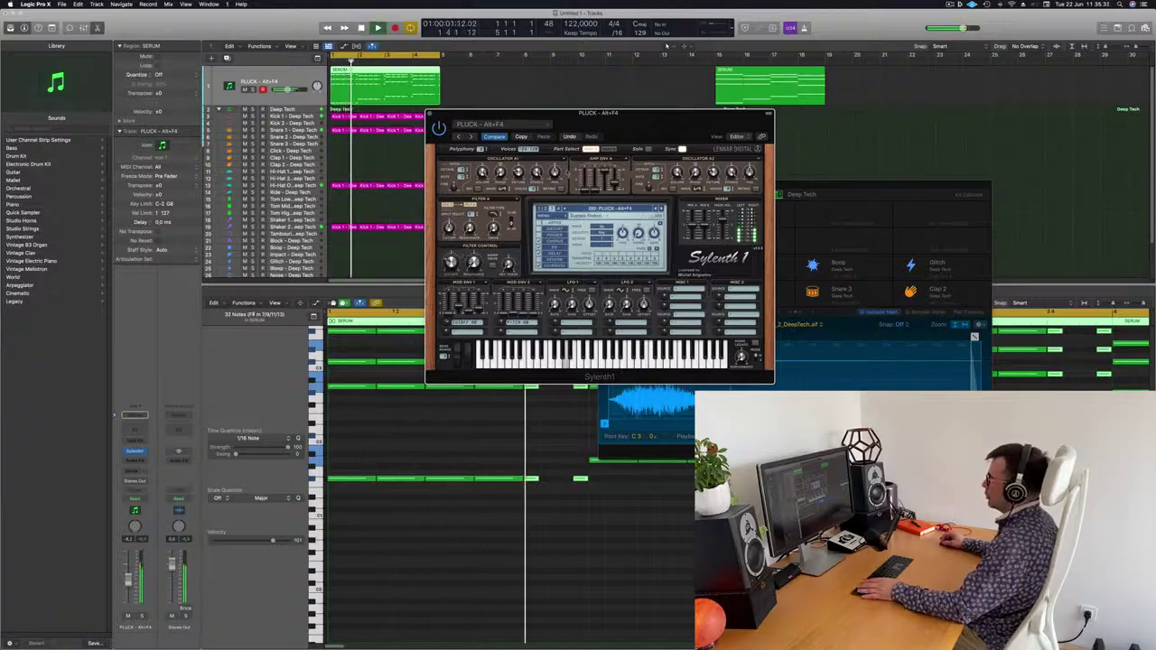
Step: Audition the following Sylenth1 pluck presets up to PLUCK - Emotions, keep that one and raise the track's volume
click(470, 136)
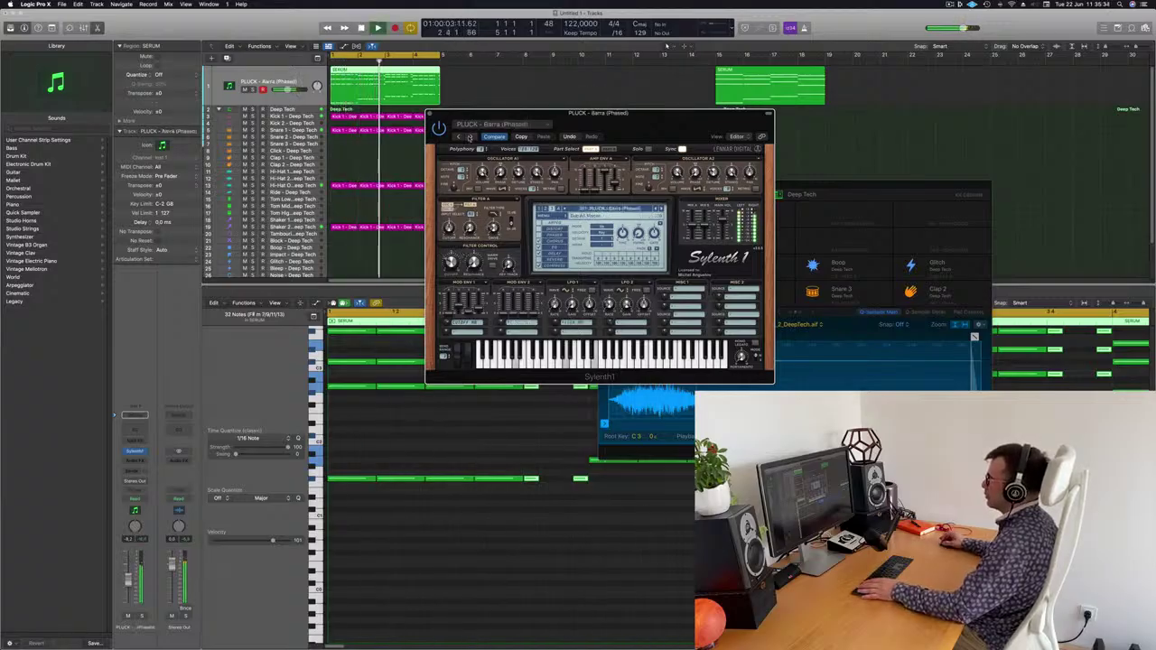
click(470, 137)
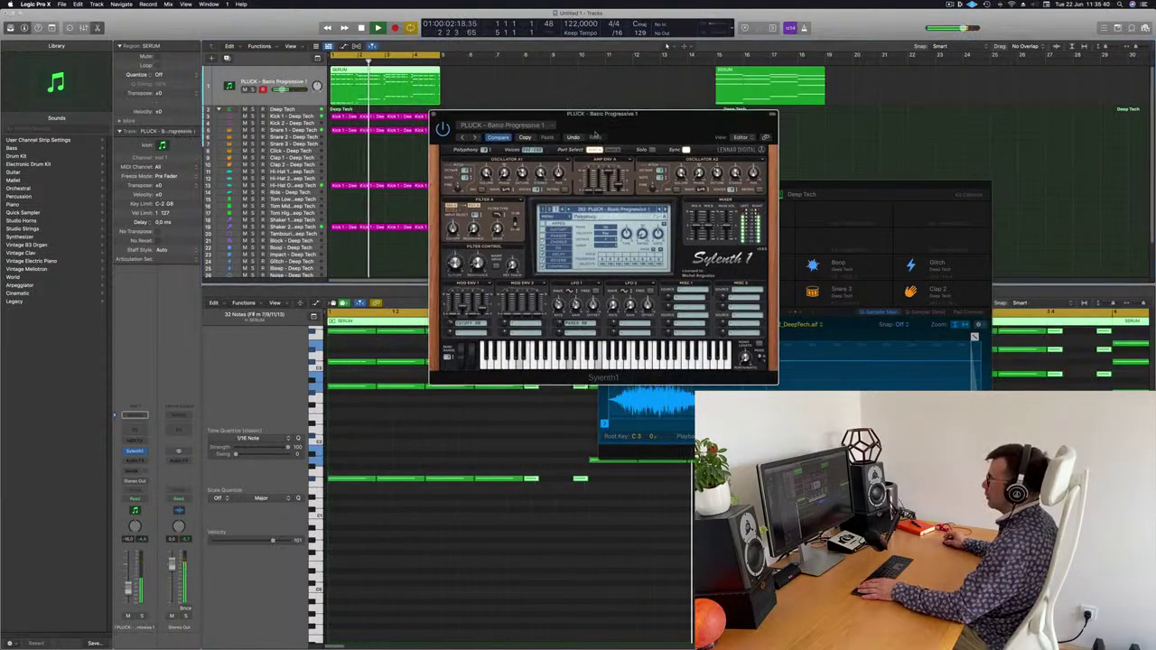
click(477, 137)
drag(635, 133, 637, 163)
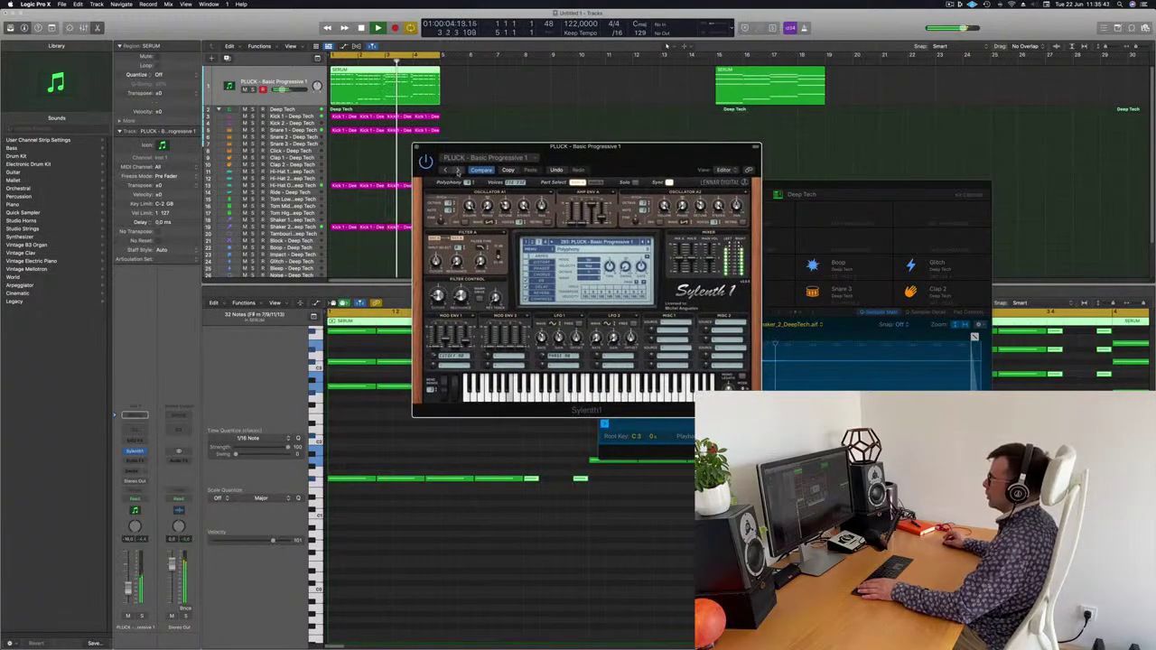
click(458, 171)
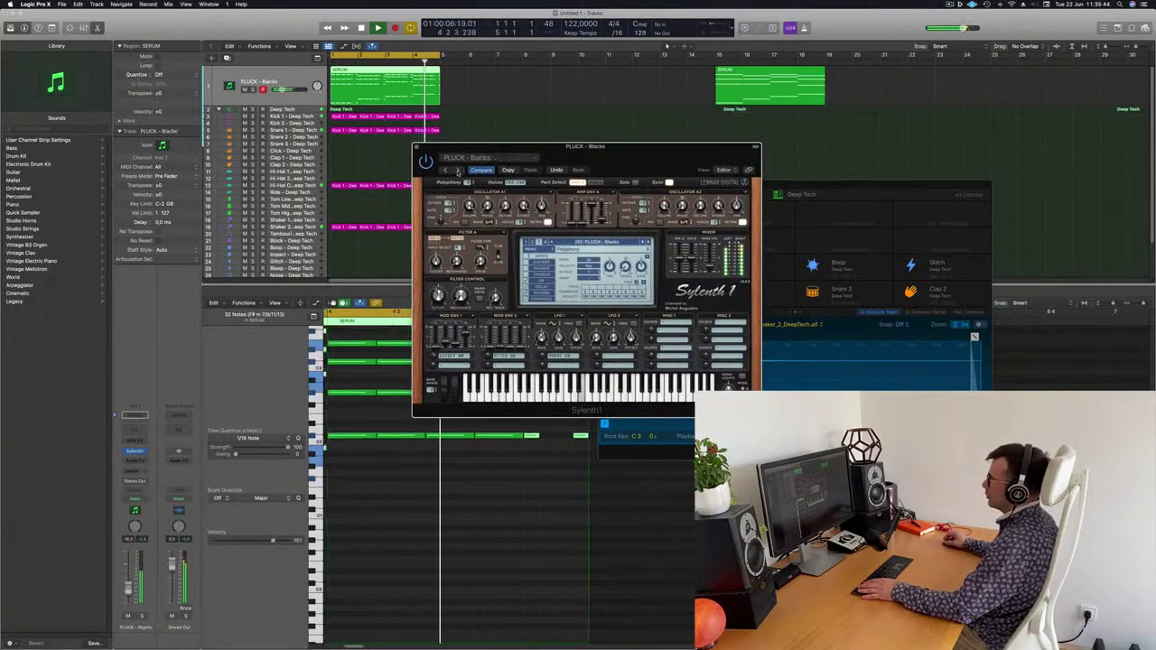
click(457, 171)
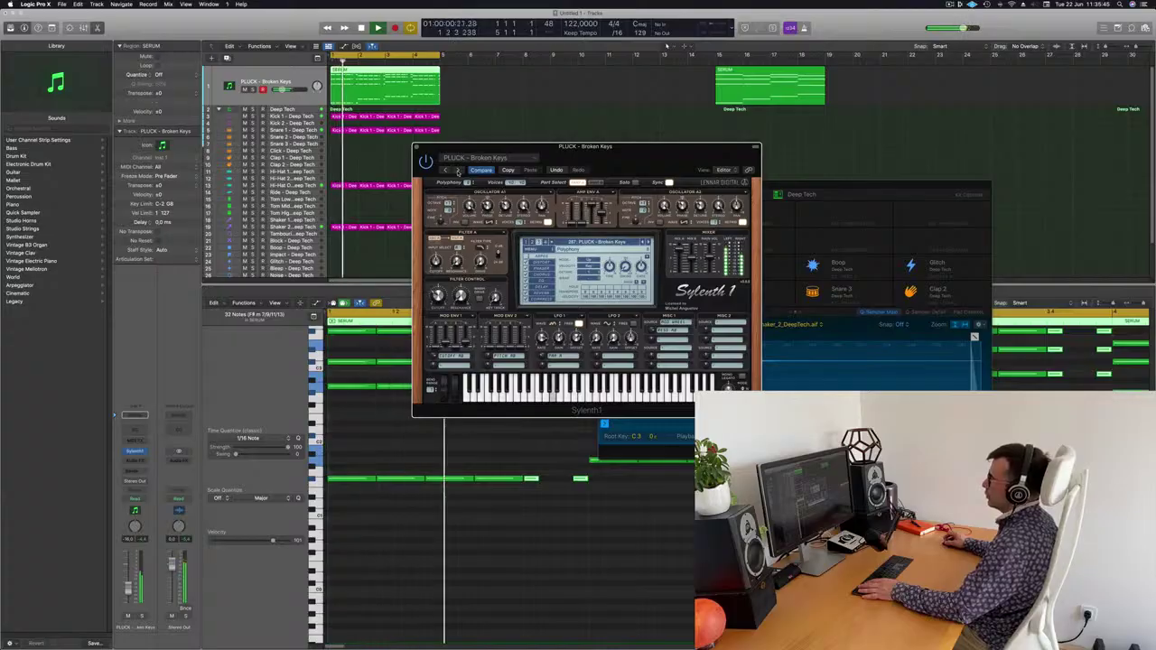
click(458, 170)
click(457, 171)
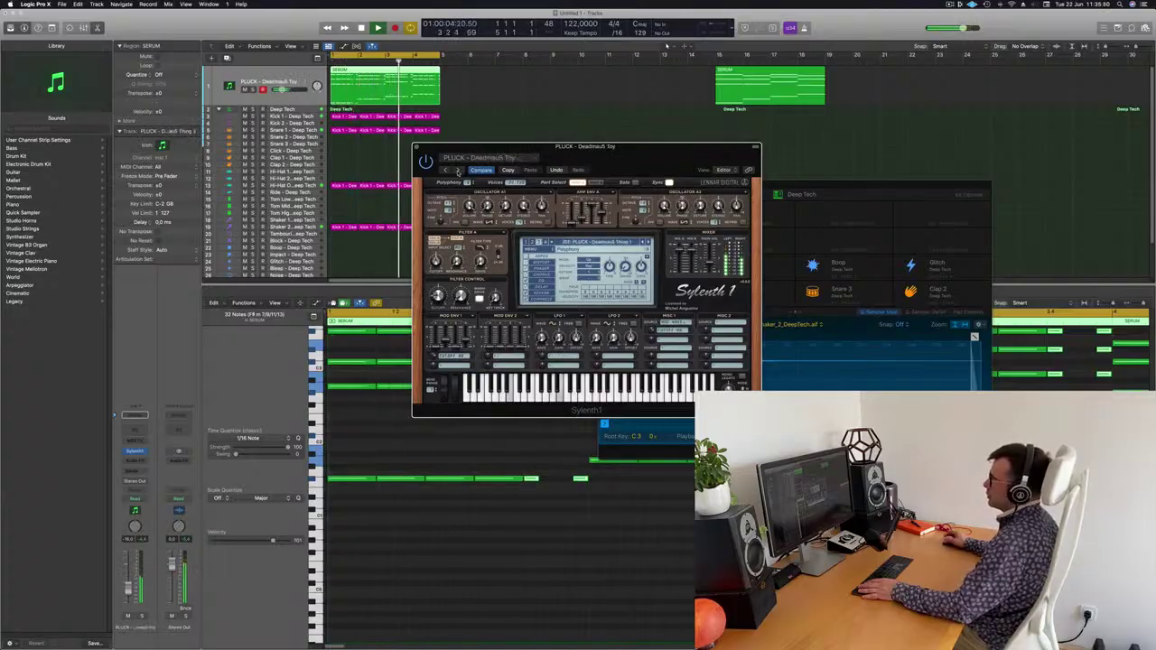
click(458, 171)
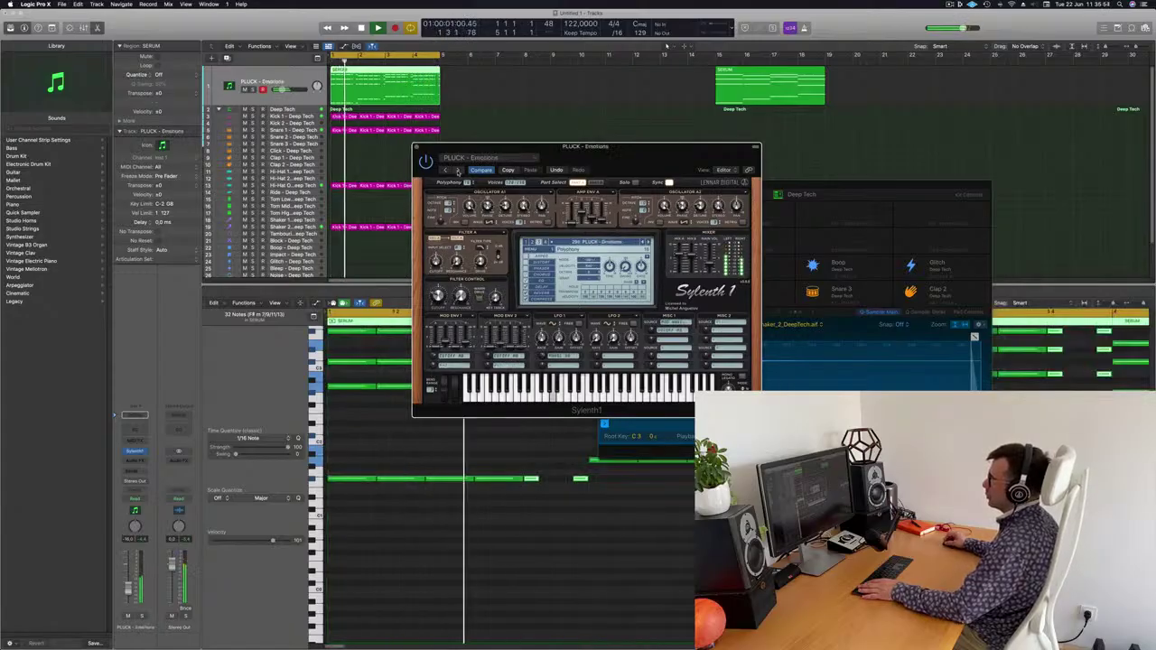
drag(689, 161, 729, 115)
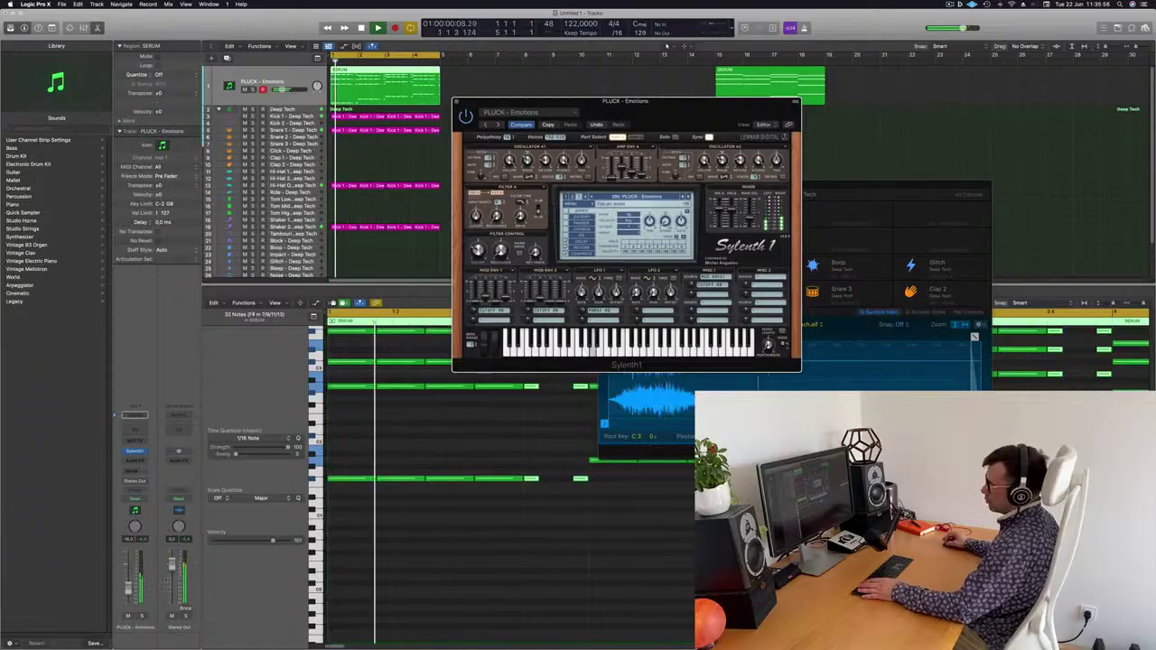
drag(129, 590, 128, 582)
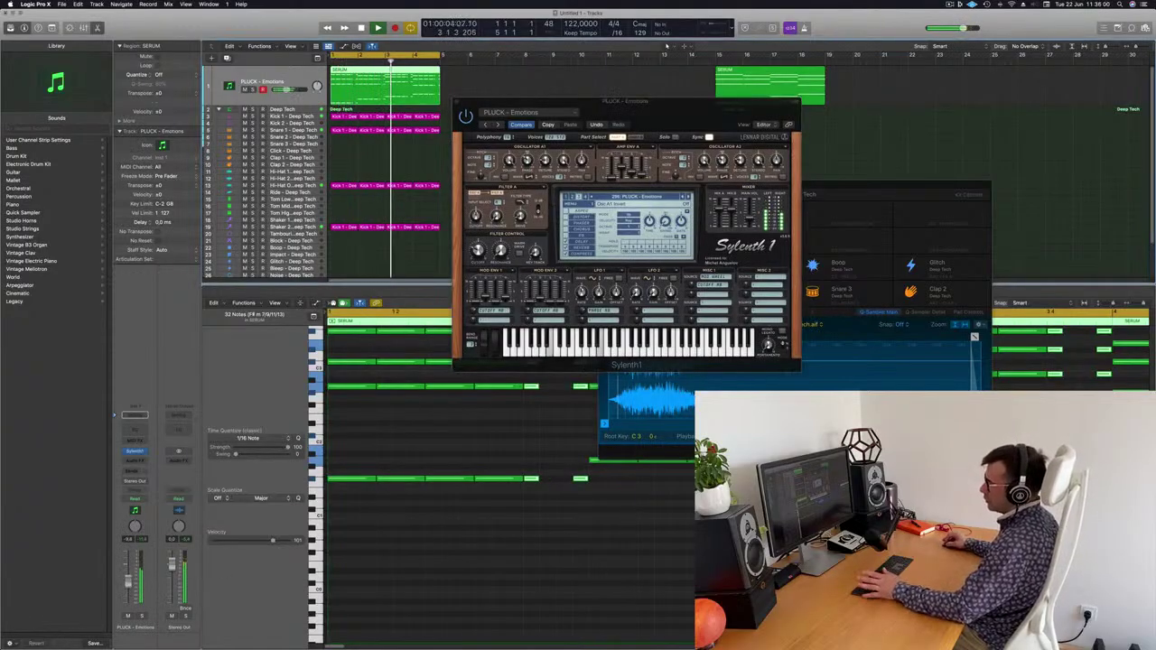
Step: Insert a stereo Compressor on the PLUCK - Emotions track
click(135, 460)
mouse_move(145, 493)
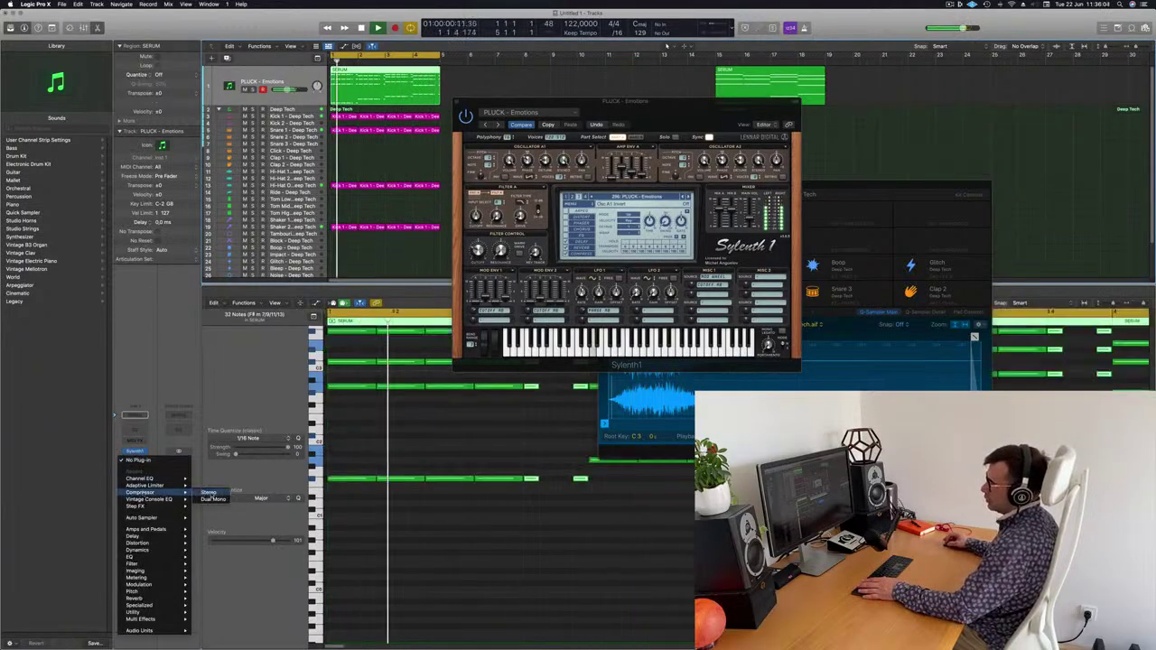
click(208, 492)
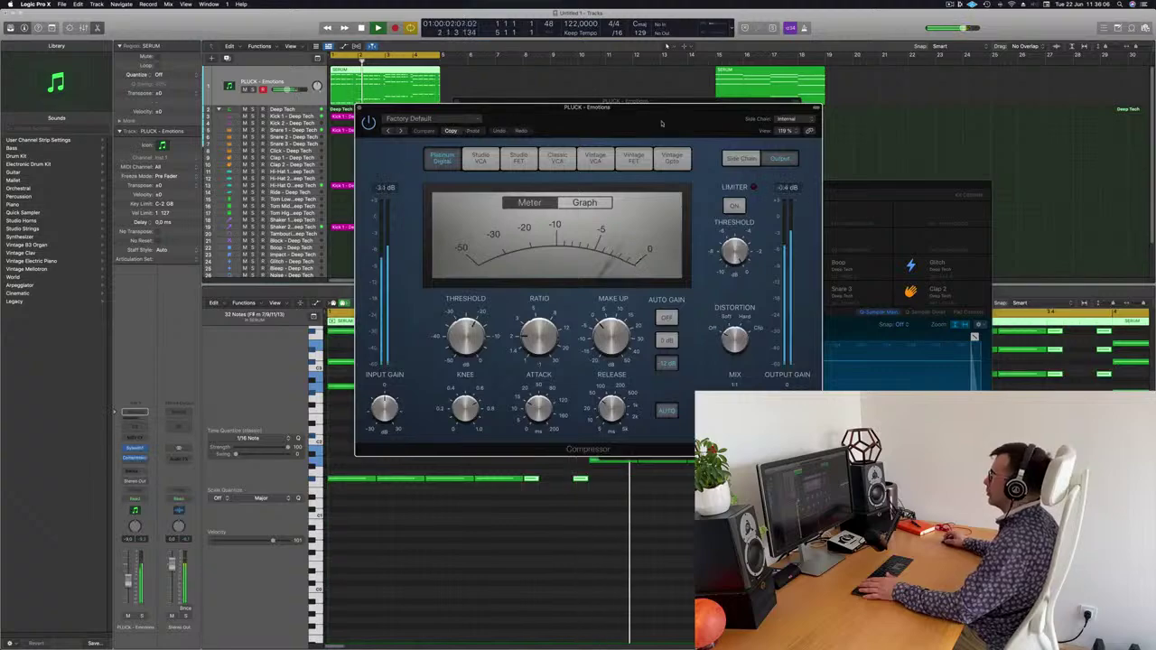
Step: Set the Compressor's side-chain source to Kick 1 - Deep Tech (Inst 2) and turn off its limiter
drag(660, 123, 651, 122)
mouse_move(786, 139)
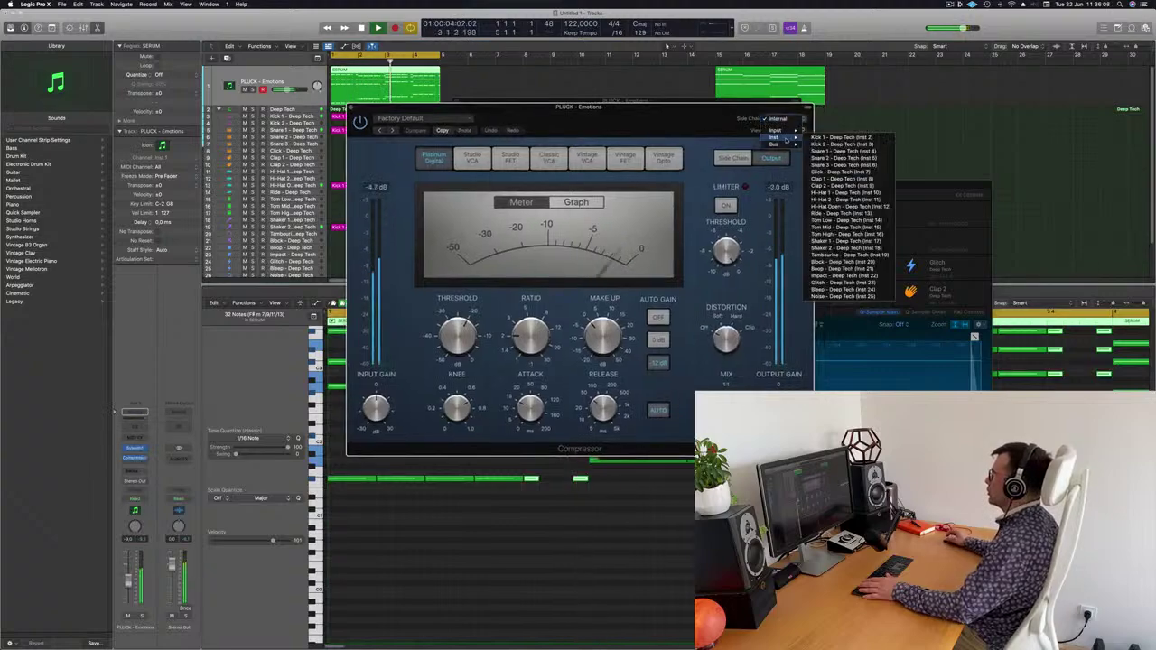
click(839, 137)
drag(646, 119, 733, 115)
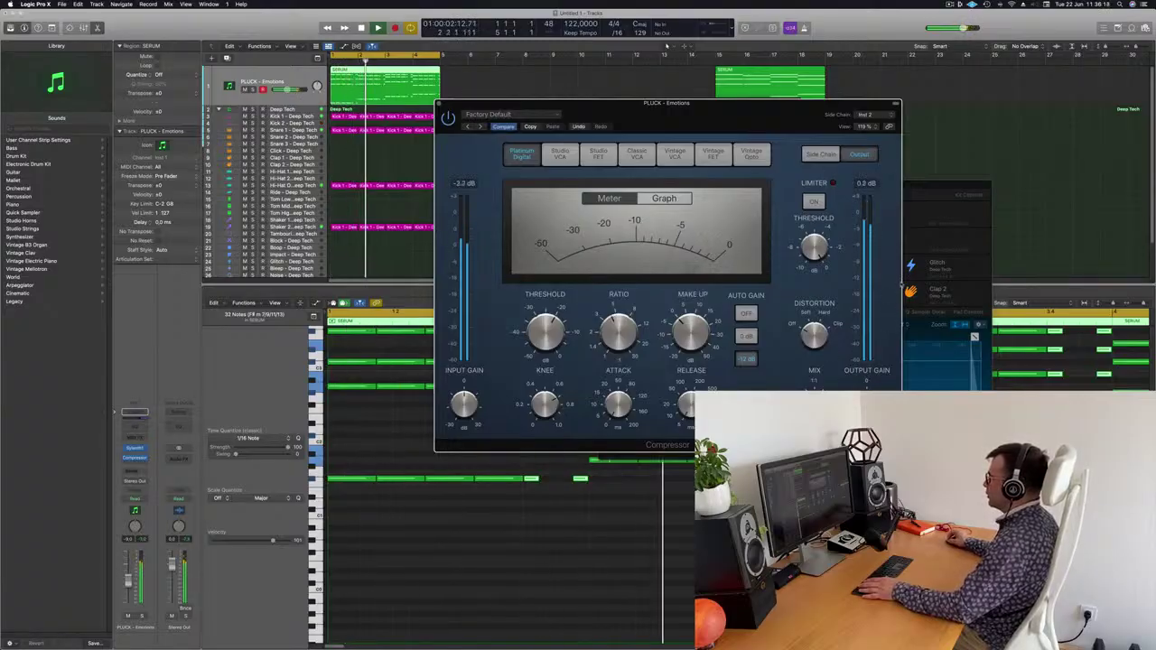
click(815, 204)
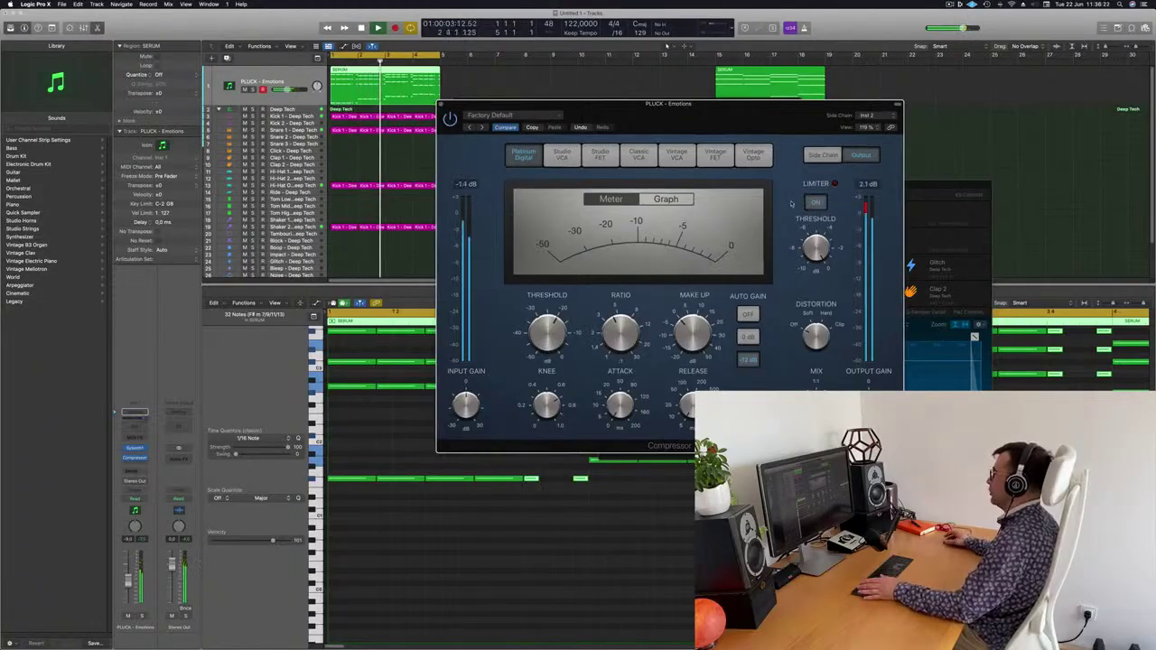
Step: Set the PLUCK - Emotions Compressor's threshold to -18 dB while the loop plays and close the Compressor
drag(749, 113, 773, 111)
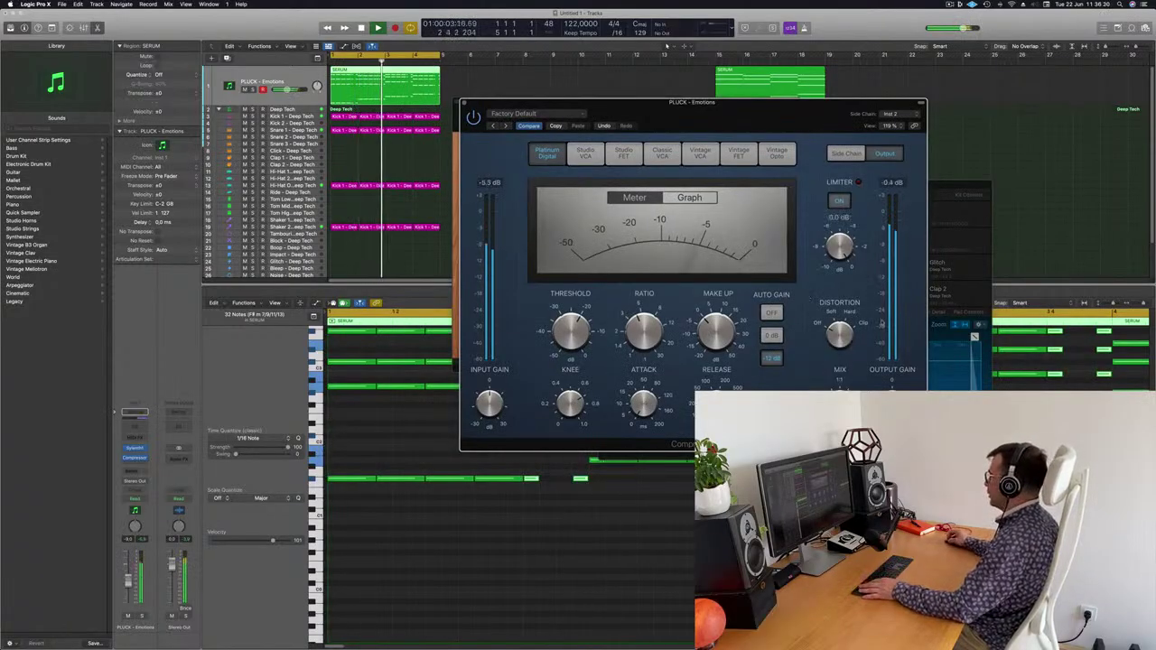
drag(807, 123, 875, 131)
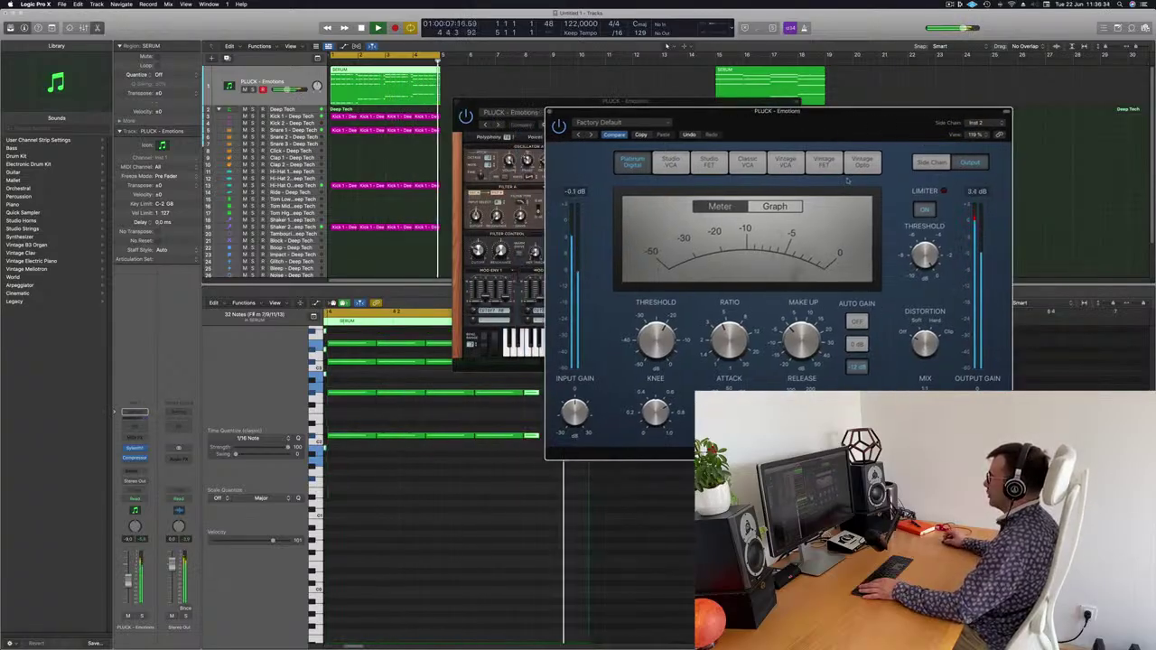
drag(663, 333, 665, 329)
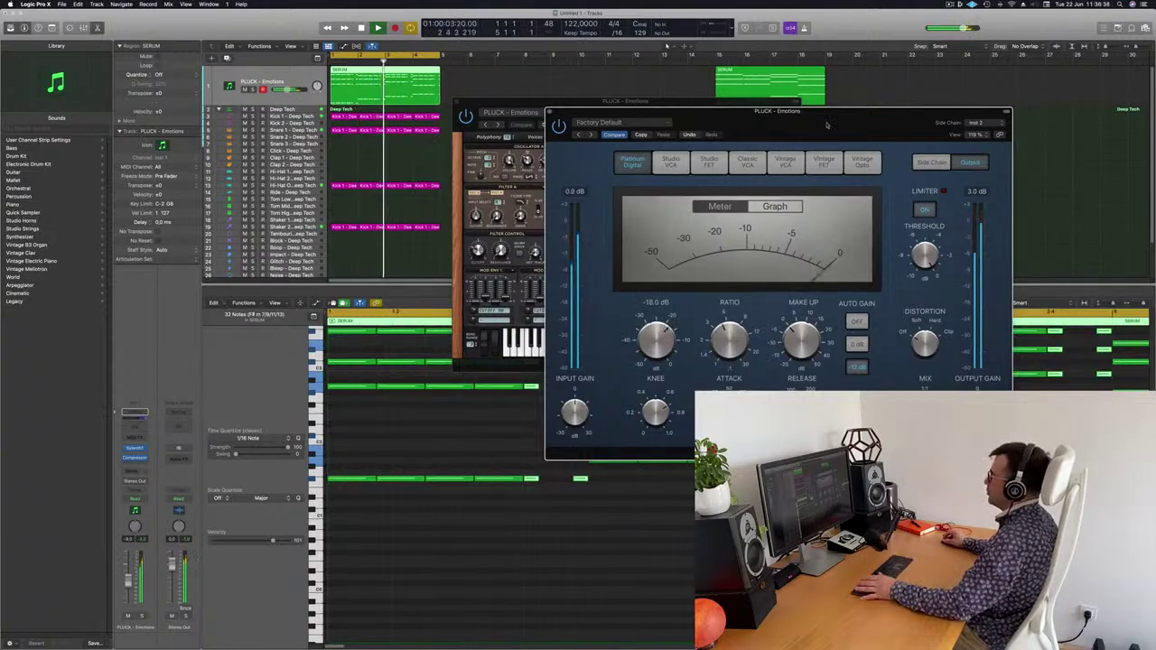
drag(832, 118, 808, 126)
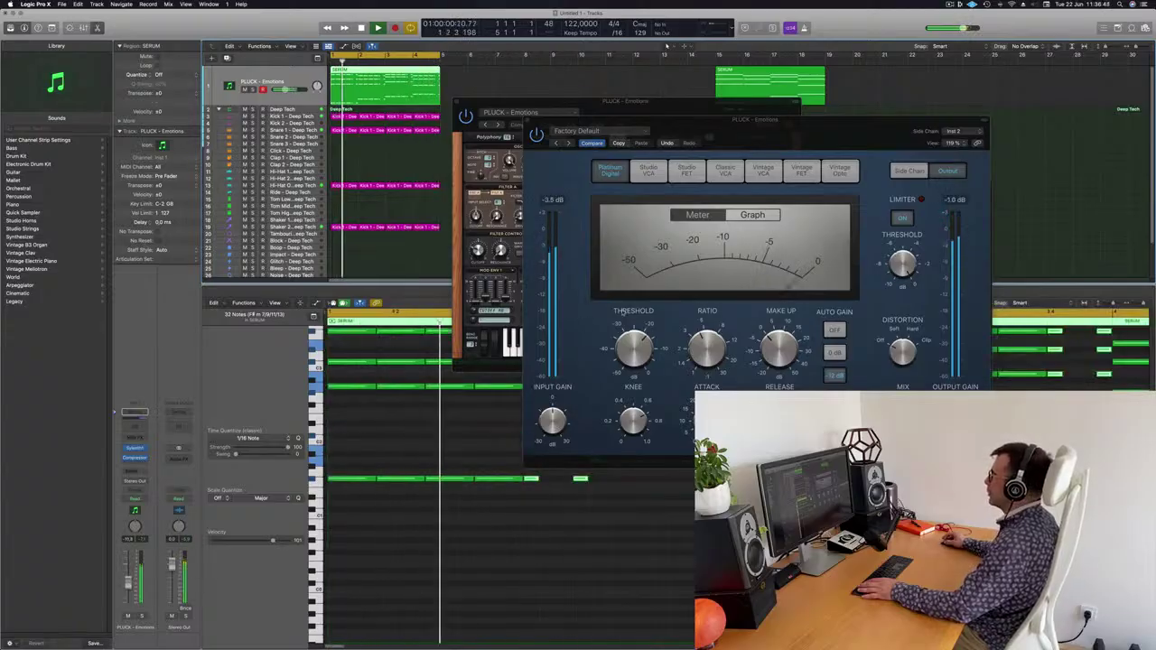
drag(686, 118, 597, 249)
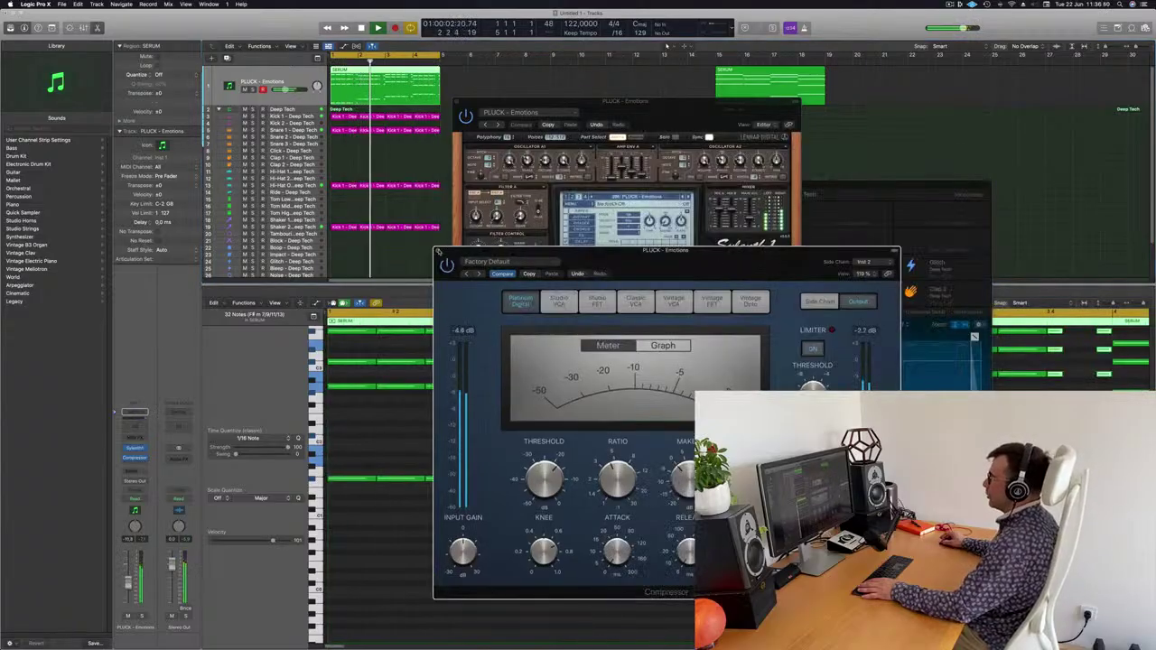
click(439, 251)
Step: Duplicate the PLUCK - Emotions track with its settings and copy the SERUM region at bar 1 onto the new track
drag(588, 106, 627, 363)
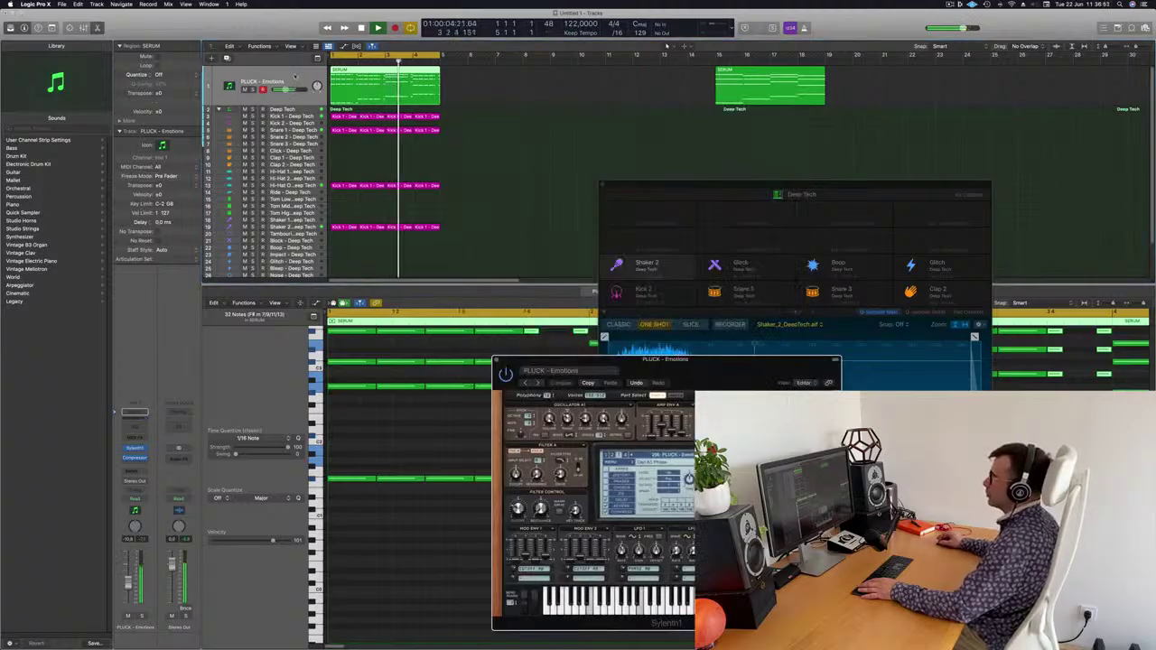
click(296, 76)
key(space)
key(space)
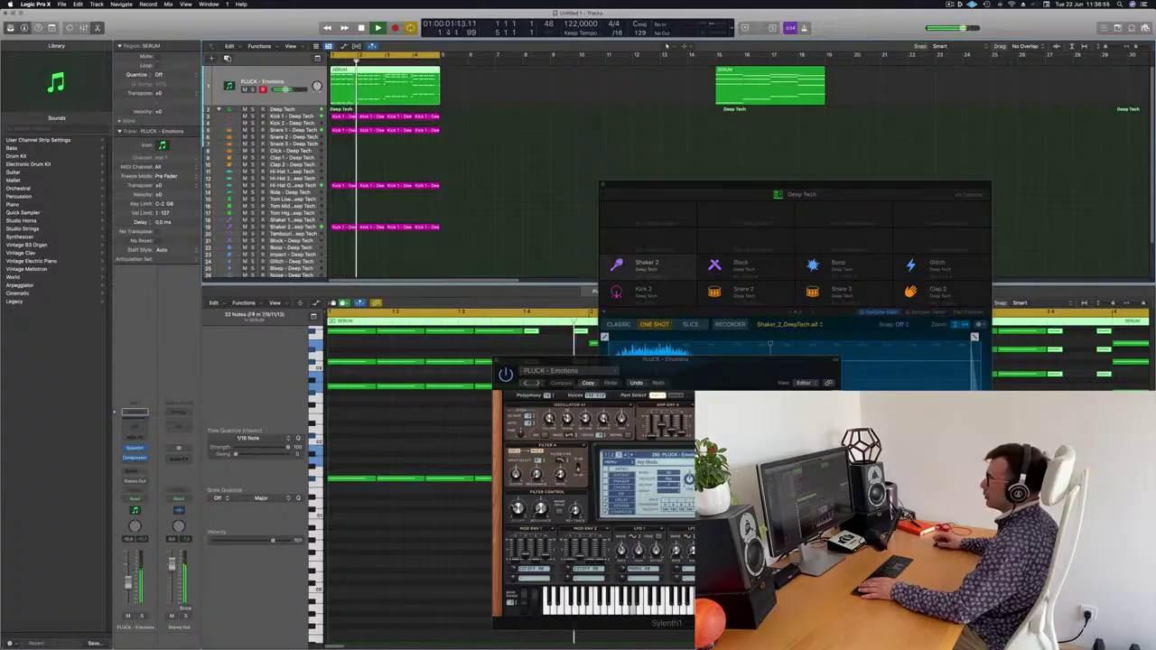
key(super+d)
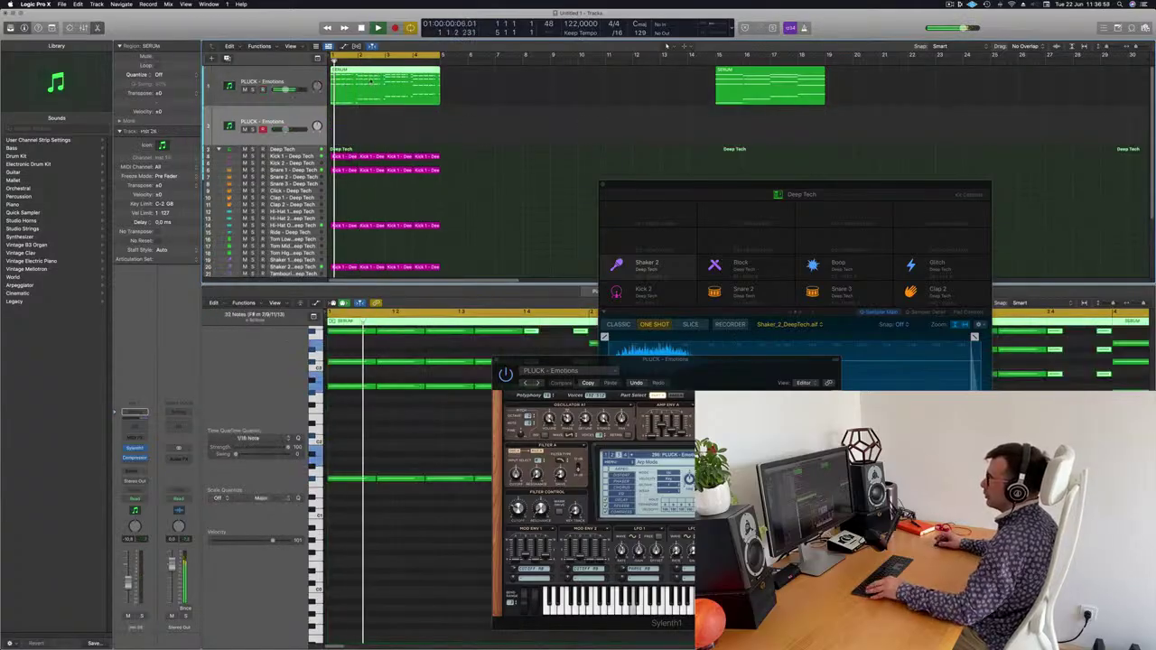
drag(370, 80, 380, 135)
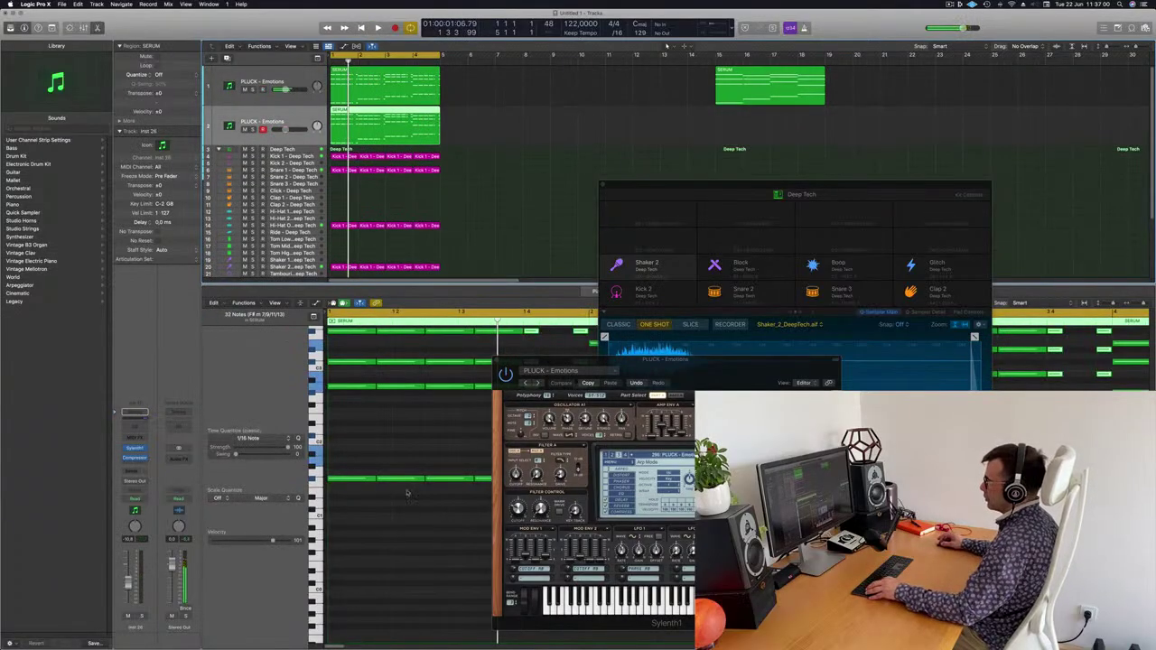
Step: Delete all upper chord notes in the copied SERUM region, leaving only the lowest note line as the bass
key(super+Left)
drag(744, 373, 742, 409)
drag(834, 202, 976, 223)
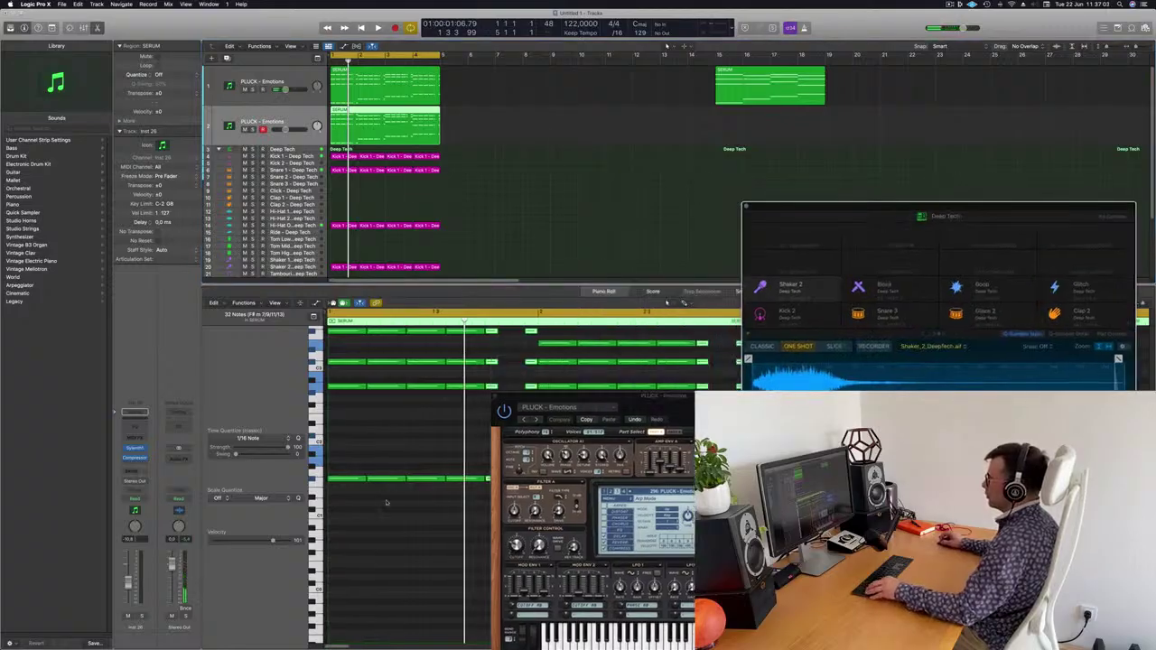
key(super+Left)
key(super+Left)
drag(593, 401, 573, 614)
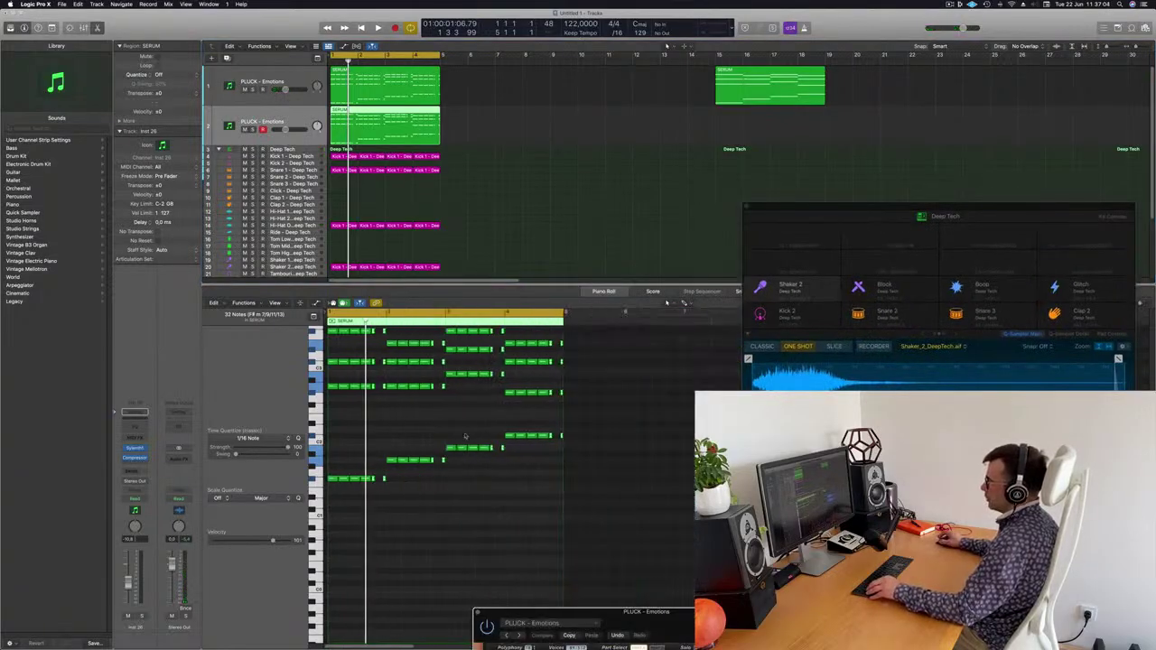
drag(335, 425, 583, 323)
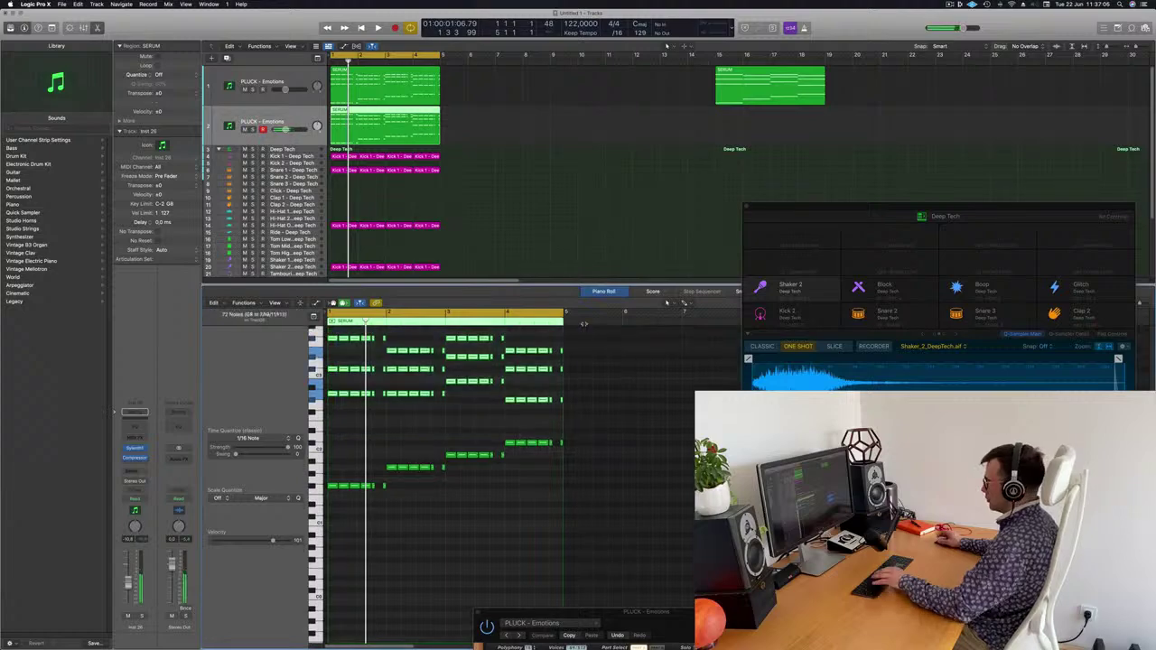
key(Delete)
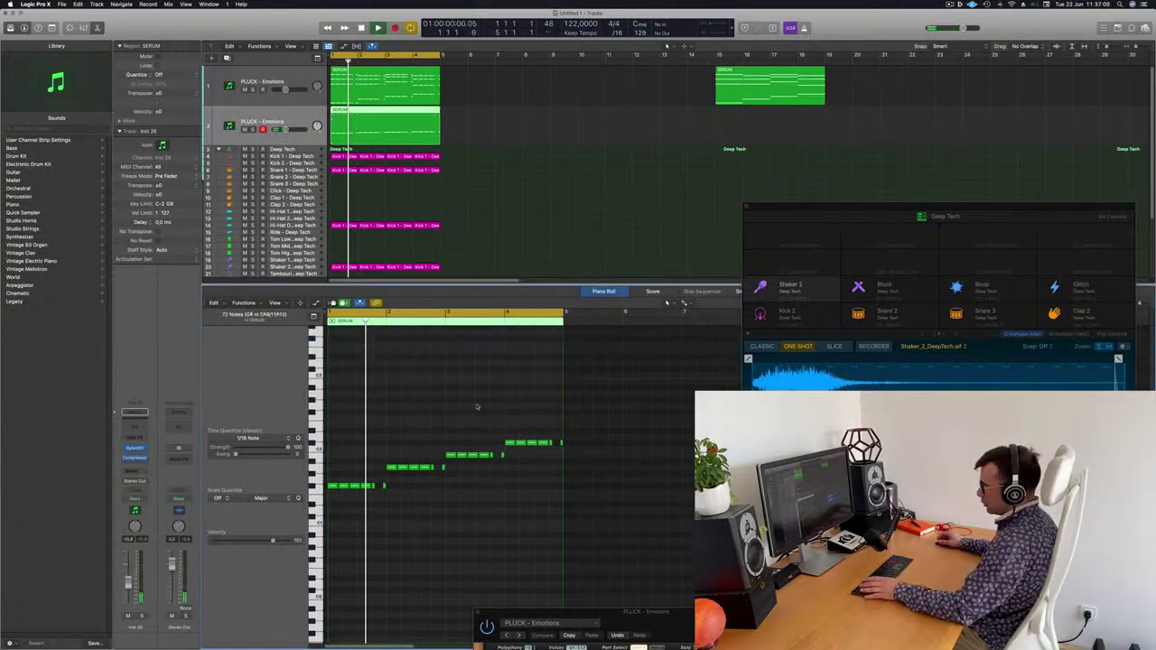
Step: Load the preset BASS - Acid Bass in the duplicated track's Sylenth1 and audition it with the loop
key(space)
click(313, 113)
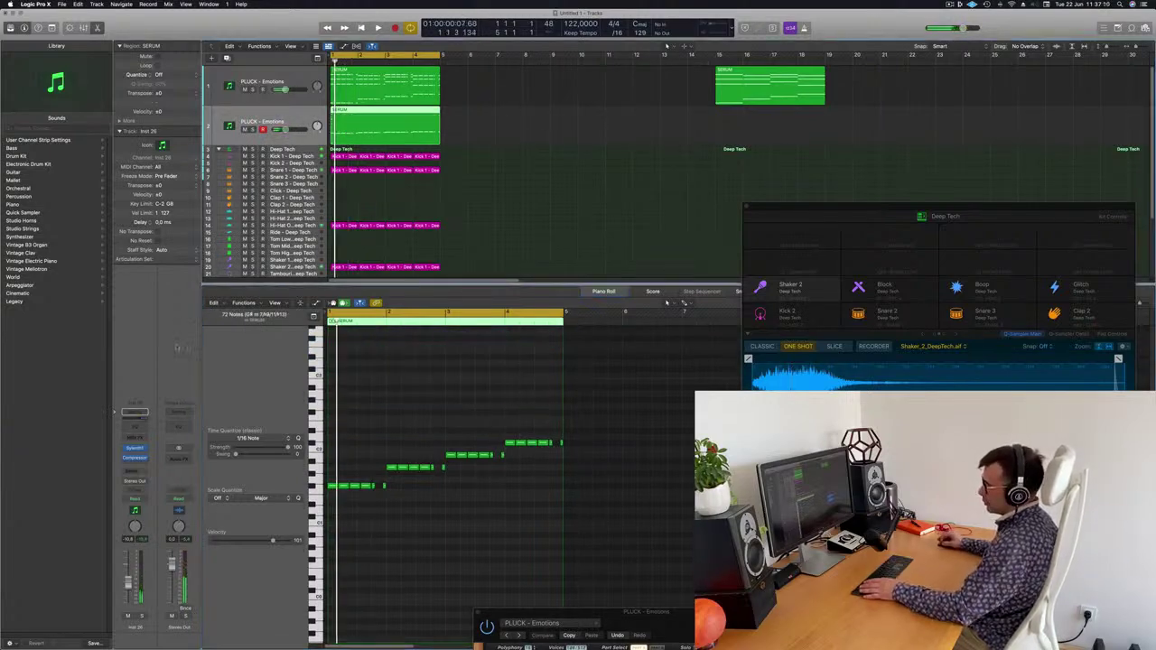
click(133, 449)
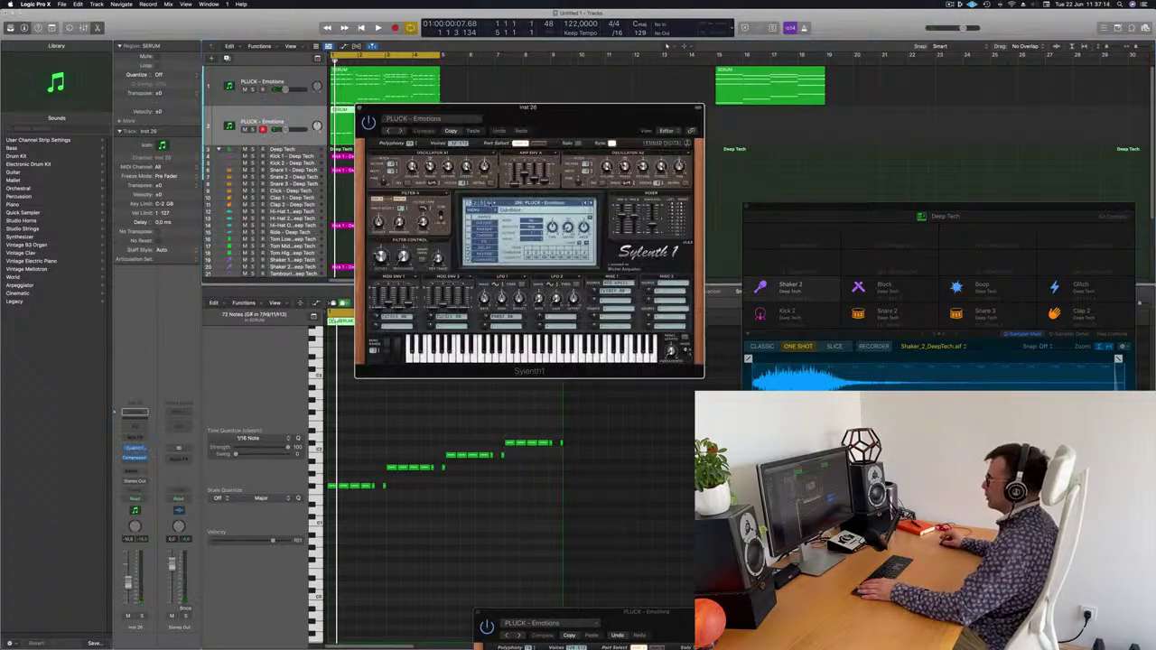
click(524, 203)
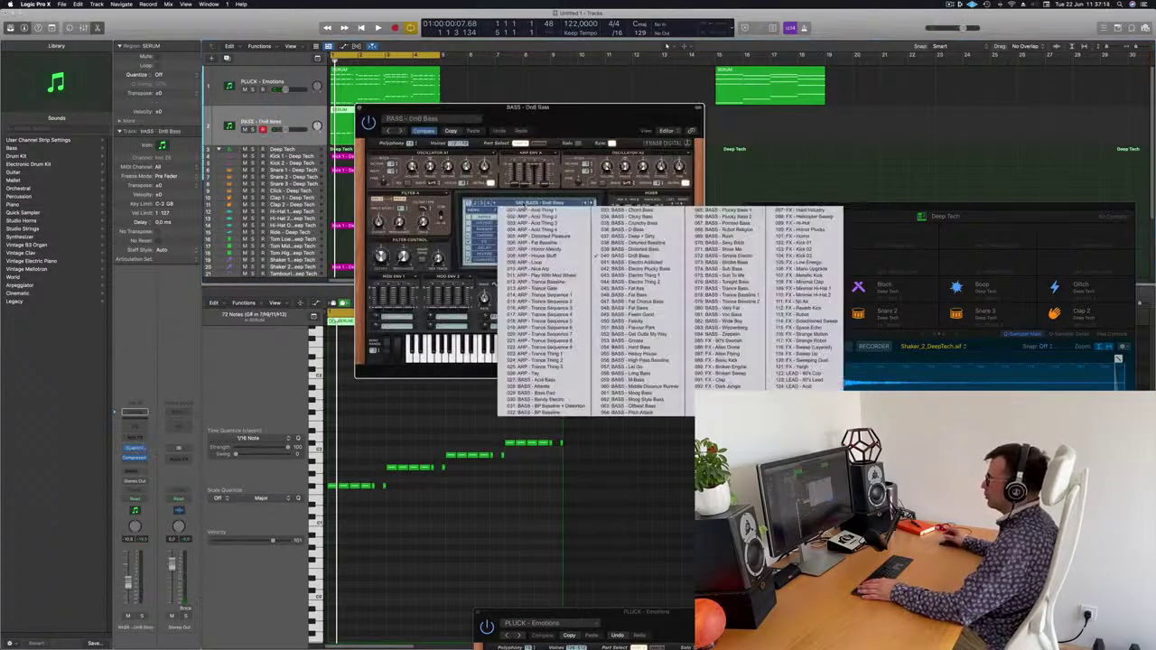
click(546, 380)
drag(545, 113, 646, 115)
key(space)
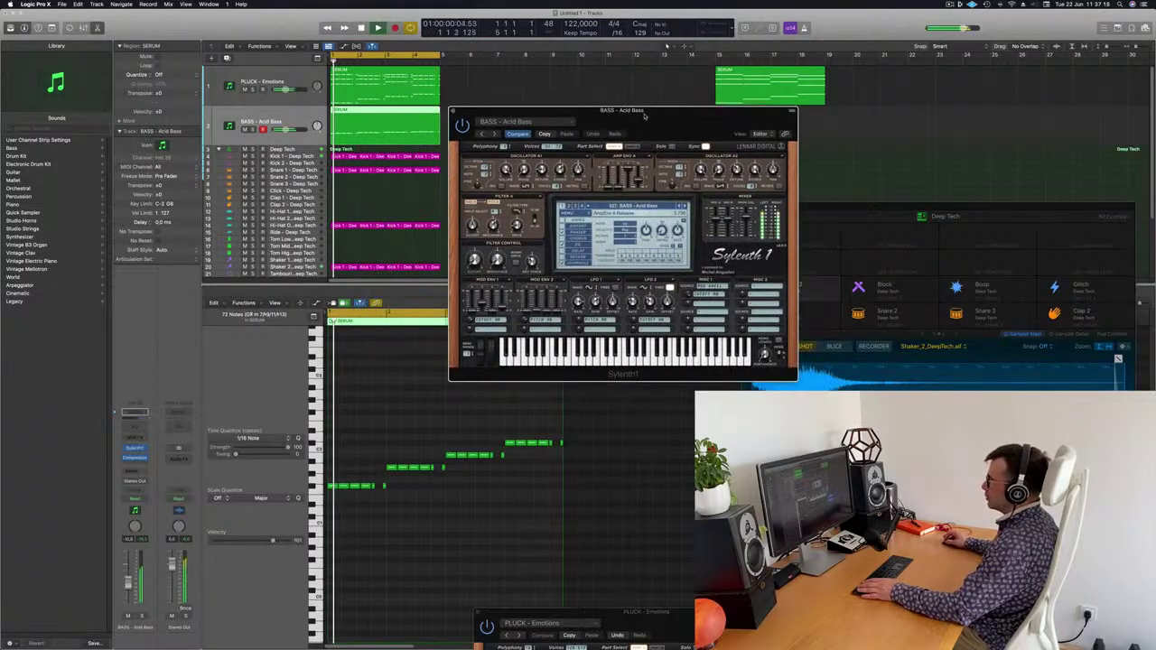
key(space)
Step: Lengthen the short fifth bass note in the first bar so it reaches the following note
scroll(452, 518, up, 3)
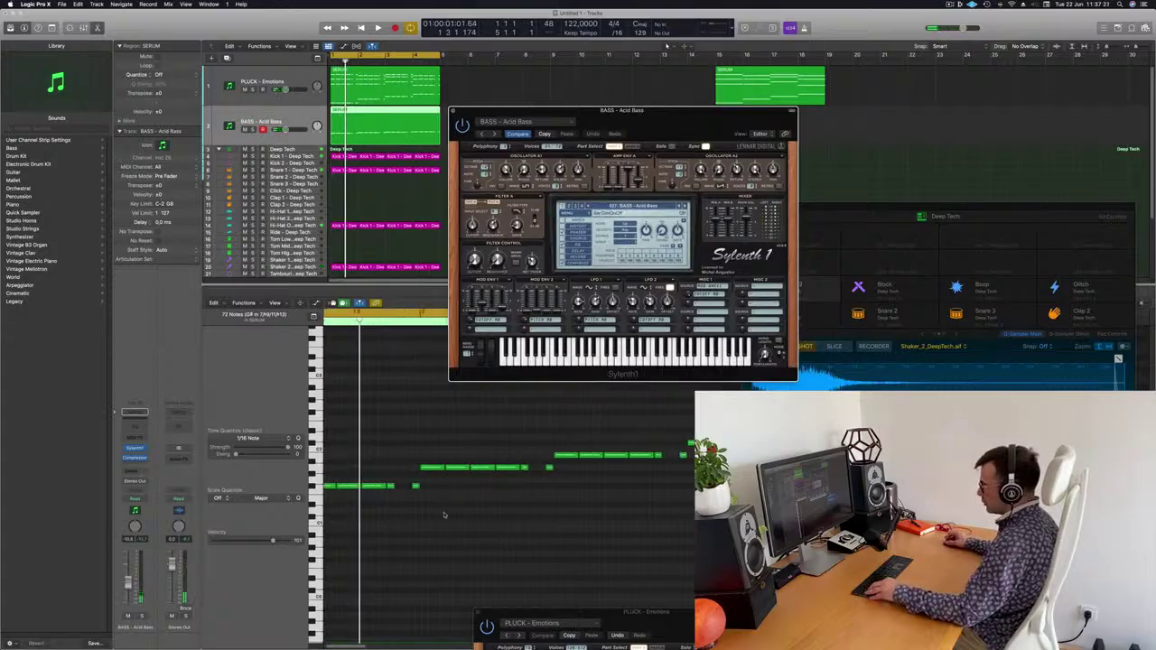
scroll(421, 479, down, 1)
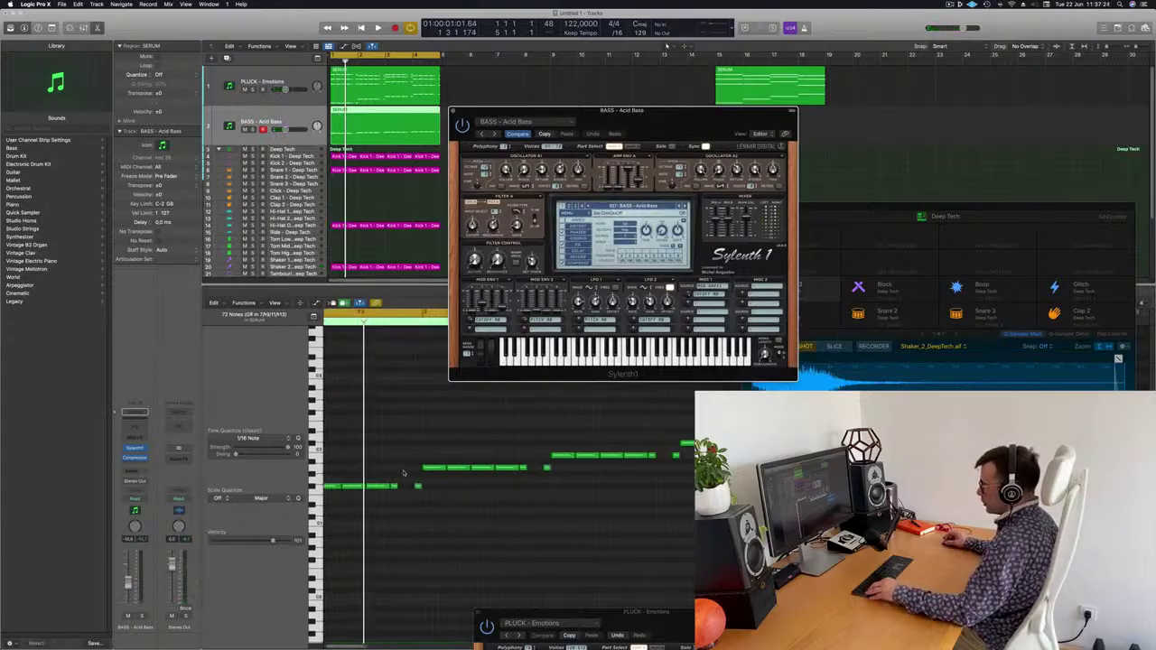
click(395, 487)
drag(395, 488, 405, 490)
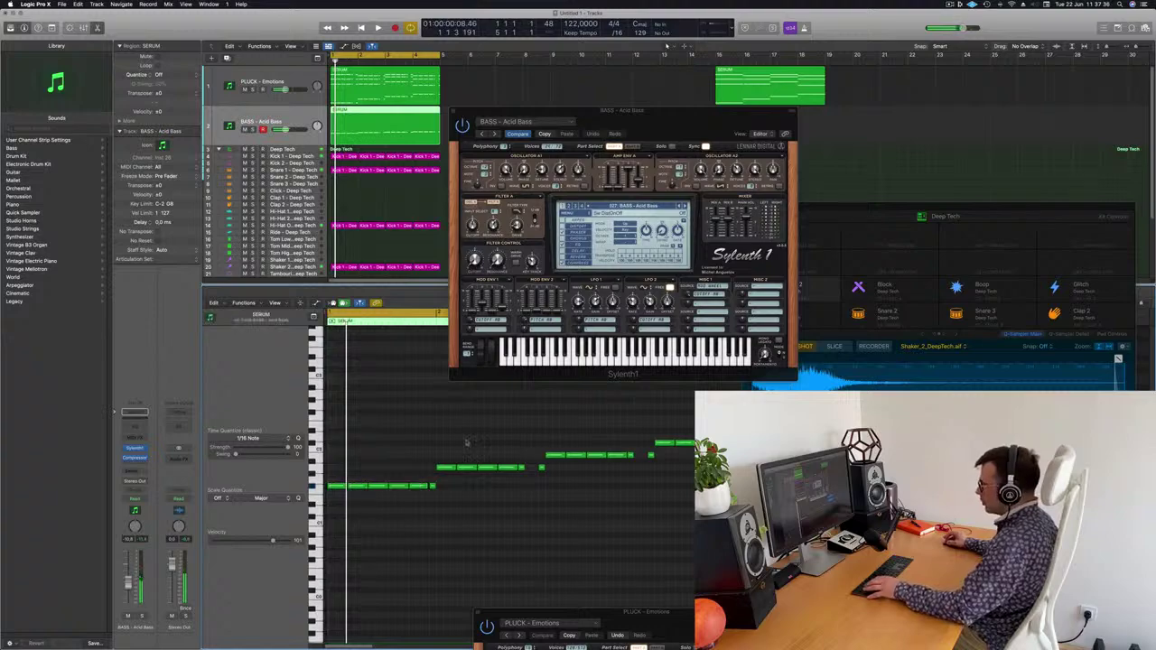
Step: Audition the following Sylenth1 bass presets with the loop up to BASS - Clicky Bass
click(685, 206)
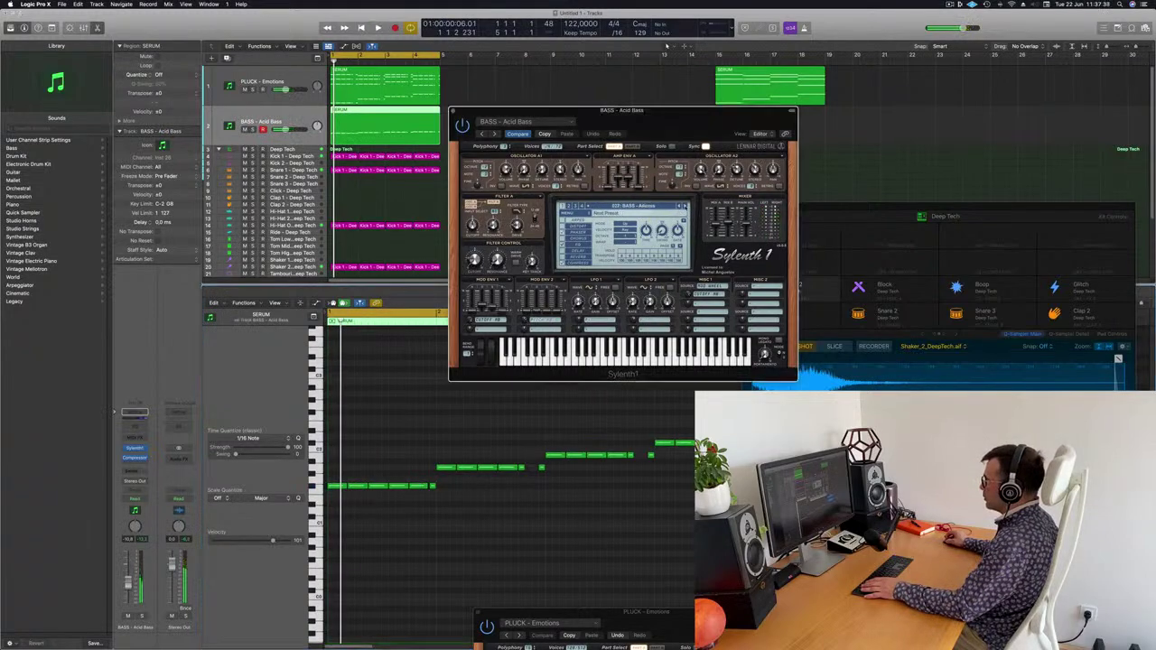
click(685, 205)
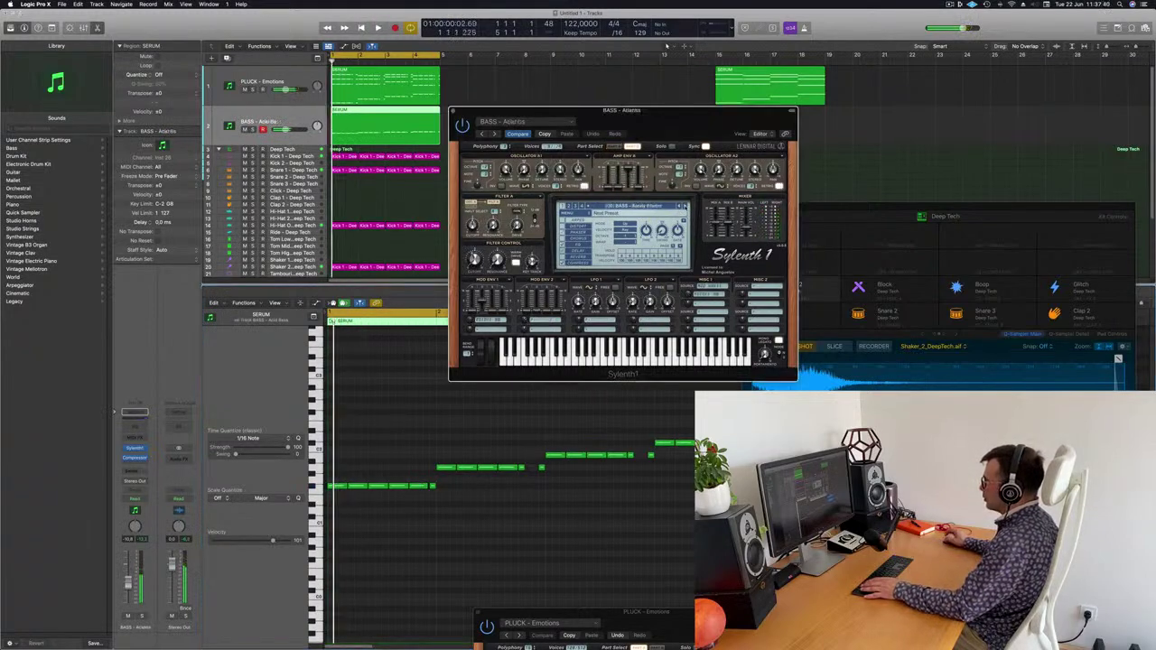
key(space)
click(685, 205)
key(space)
key(space)
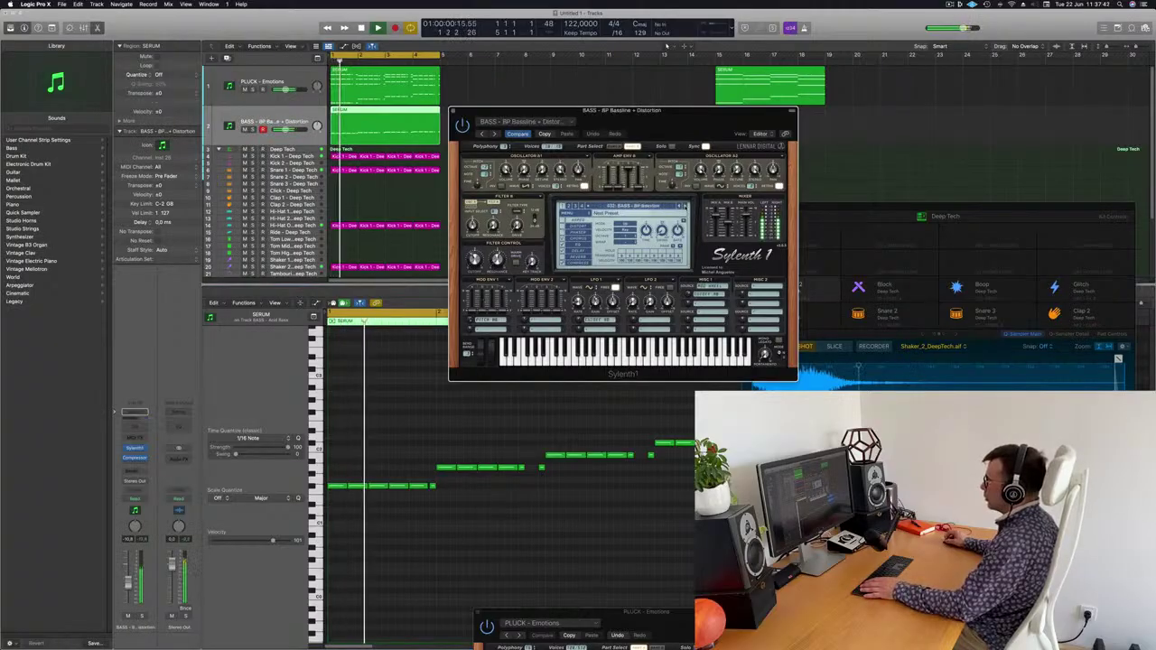
click(684, 206)
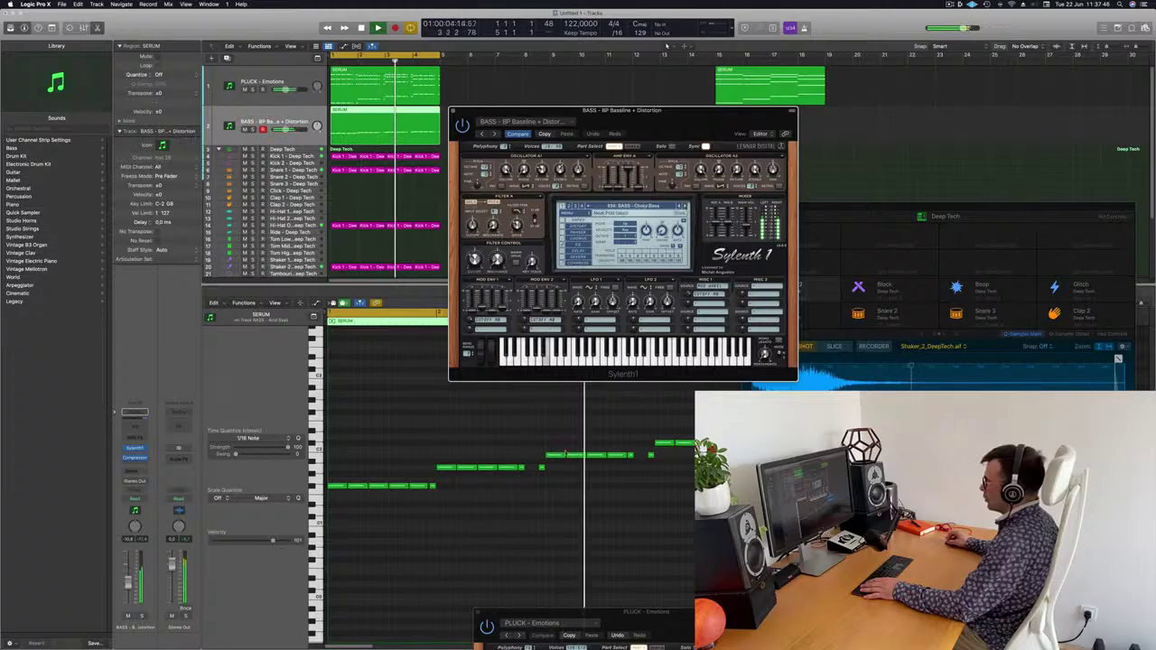
Step: Lengthen the short fifth bass notes in the remaining bars to reach the following note, and replay the loop
click(529, 469)
key(space)
click(524, 467)
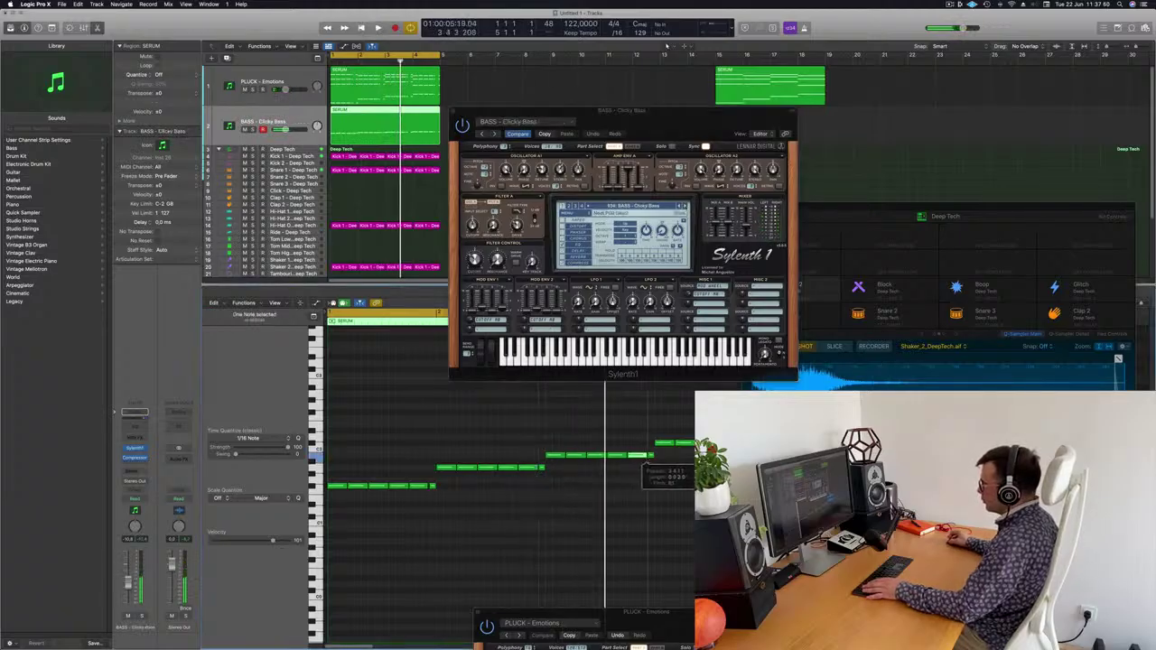
scroll(647, 458, right, 1)
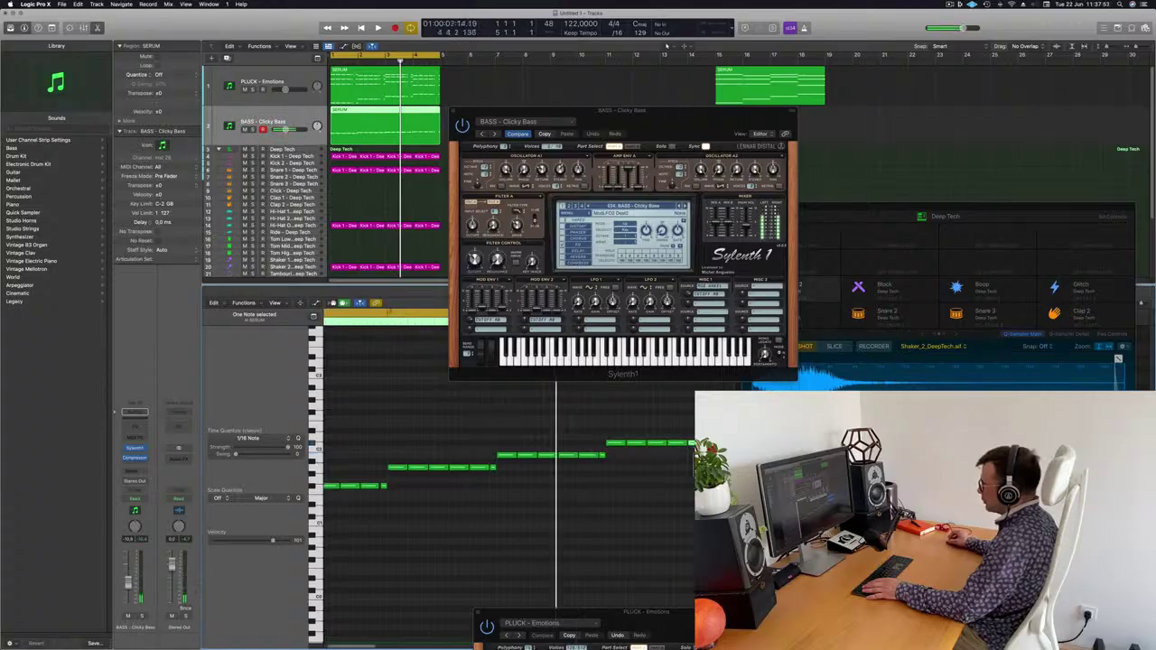
key(space)
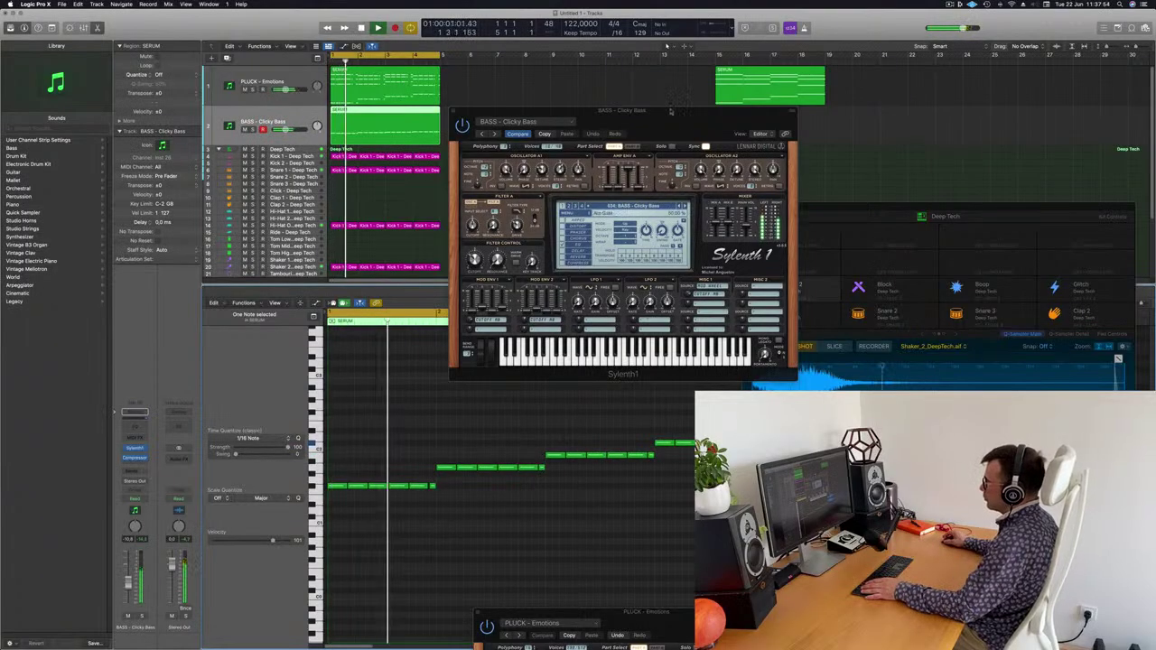
Step: Raise the BASS - Clicky Bass track's volume slightly and replay the loop from the start
mouse_move(671, 112)
mouse_down()
mouse_move(664, 120)
mouse_move(688, 120)
mouse_up()
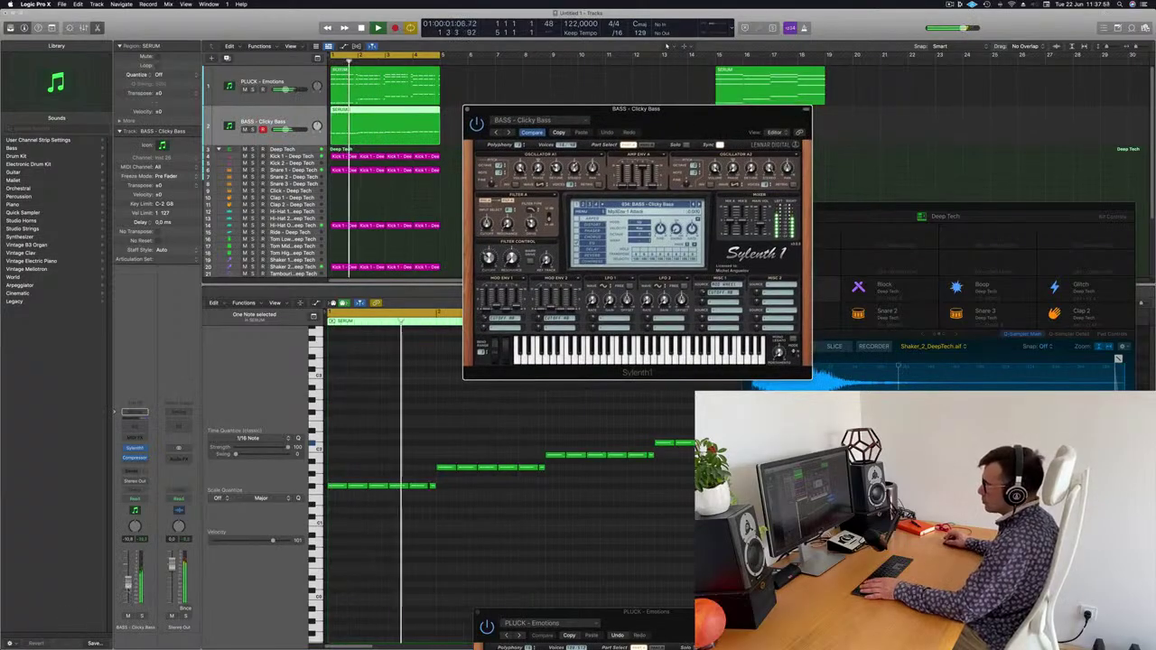
drag(129, 584, 128, 579)
key(space)
key(space)
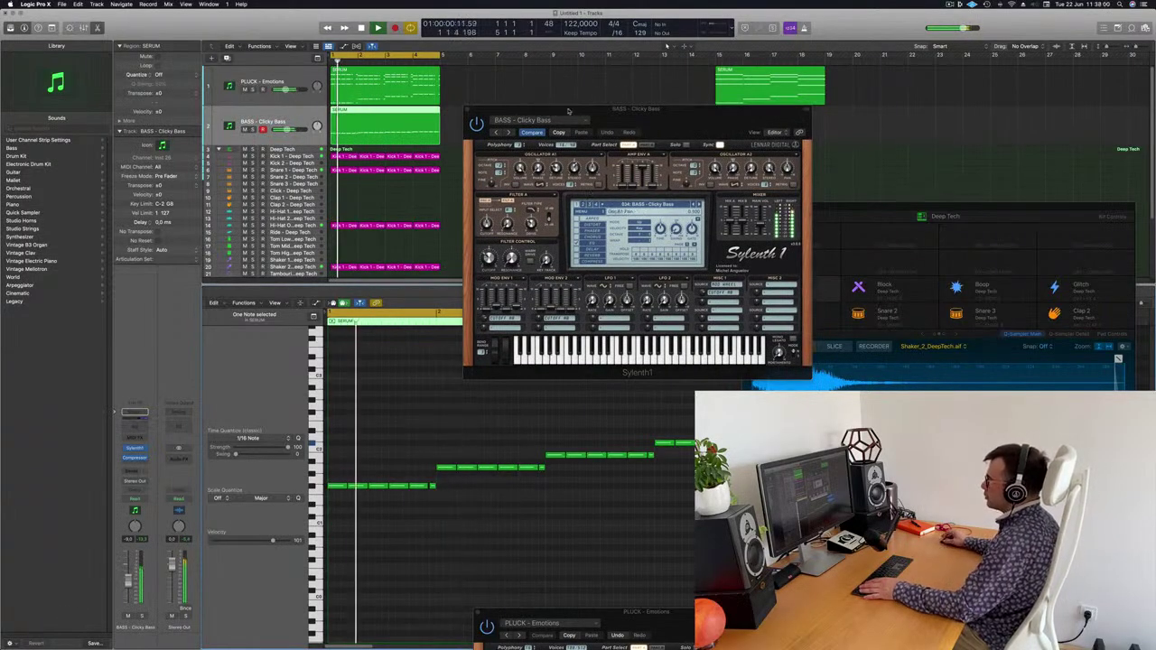
click(632, 112)
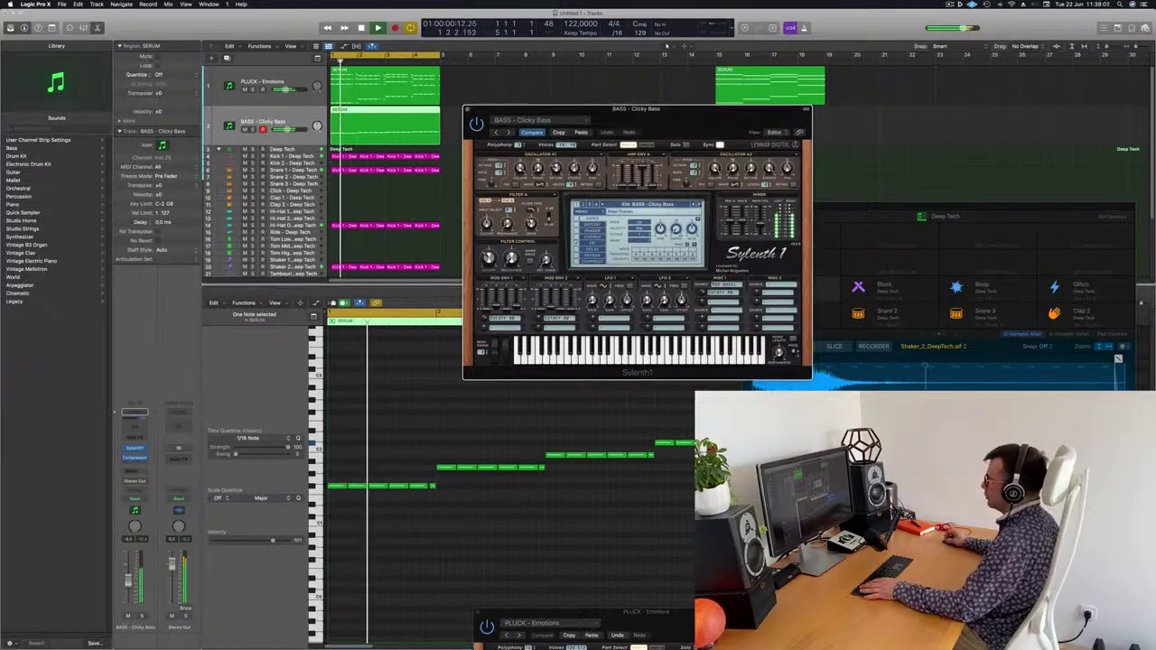
Step: Audition further Sylenth1 bass presets up to BASS - DnB Bass and keep that one
click(699, 205)
click(699, 205)
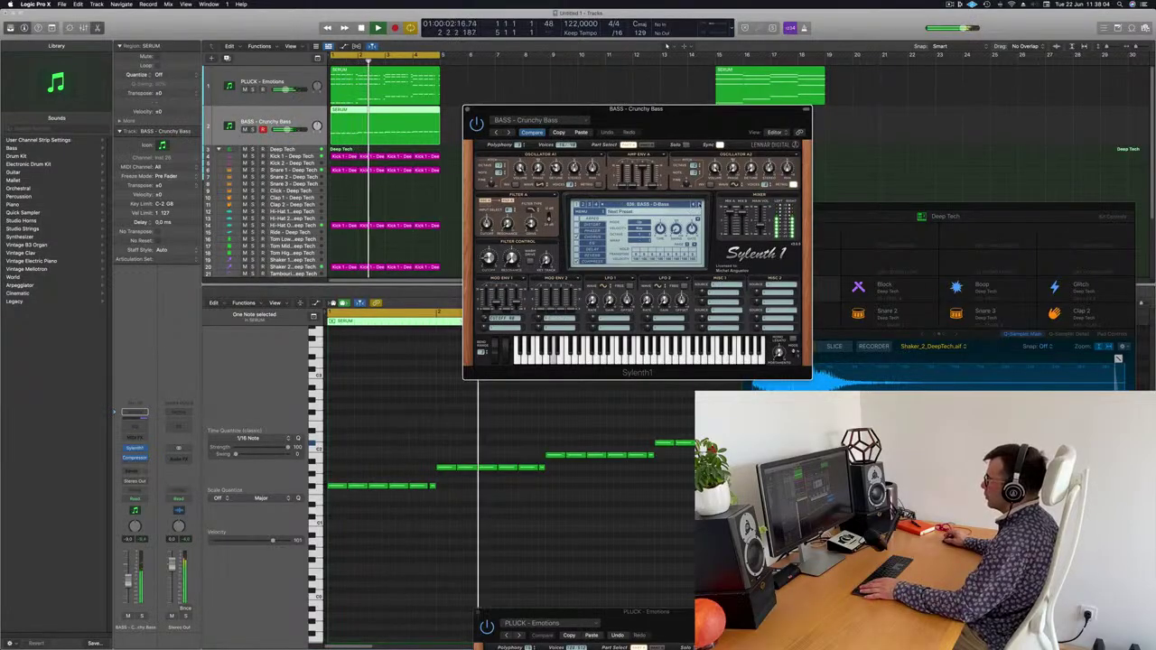
click(699, 205)
click(699, 205)
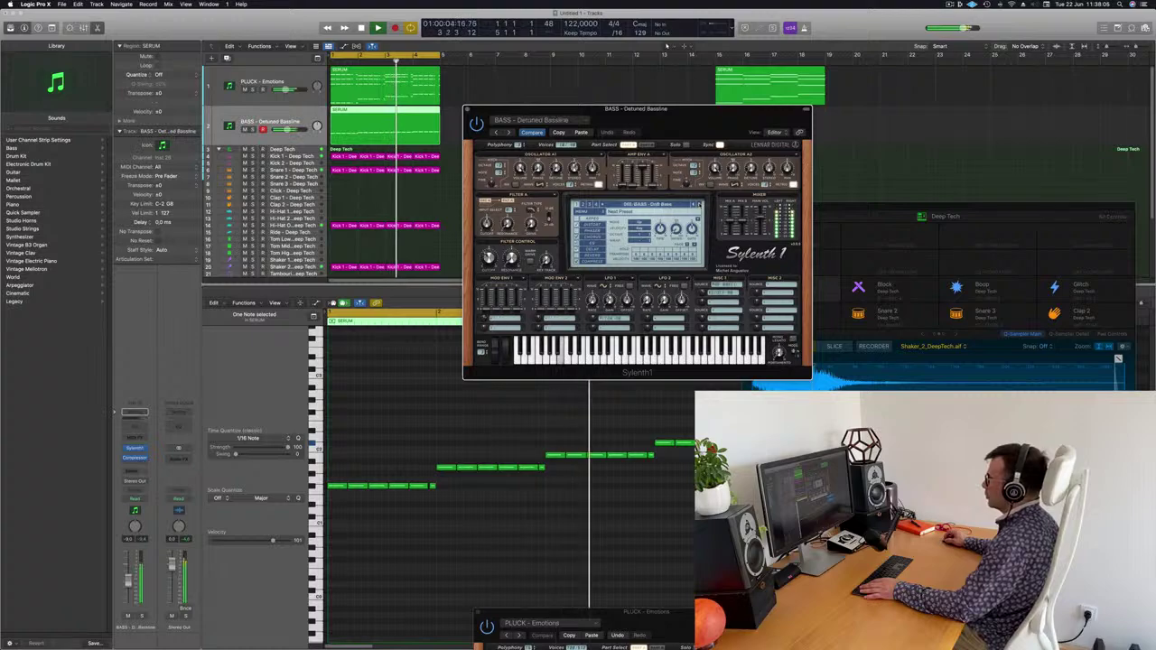
drag(718, 119, 668, 171)
key(])
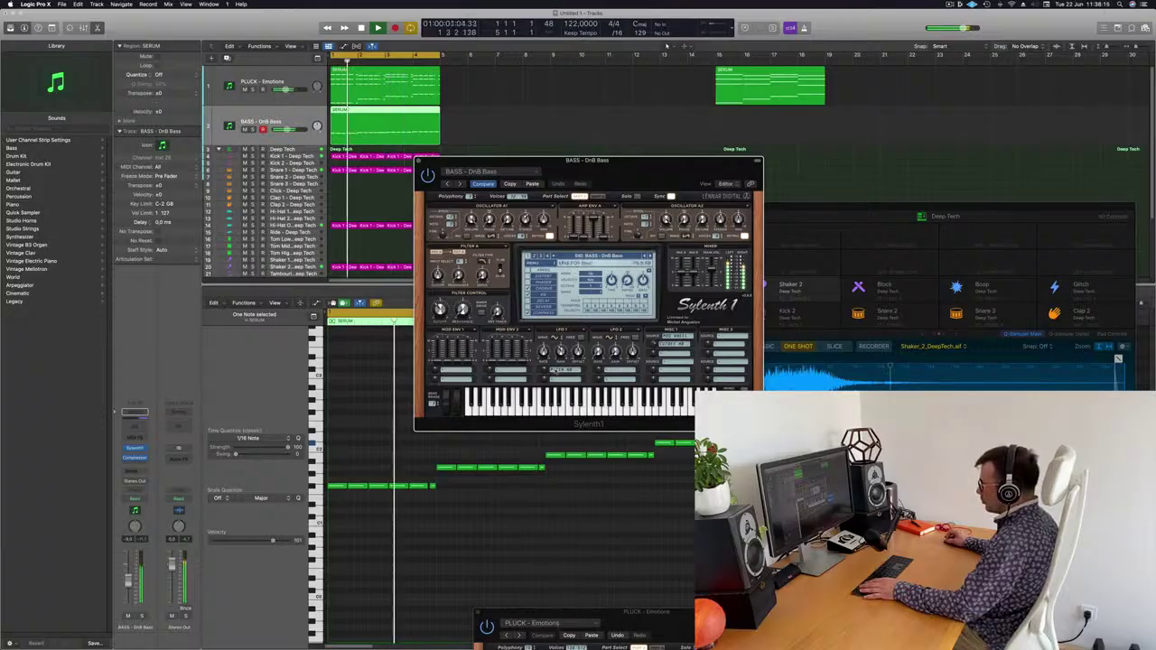
Step: Set the first modulation destination of LFO 1 to None in the BASS - DnB Bass preset
click(547, 371)
click(562, 383)
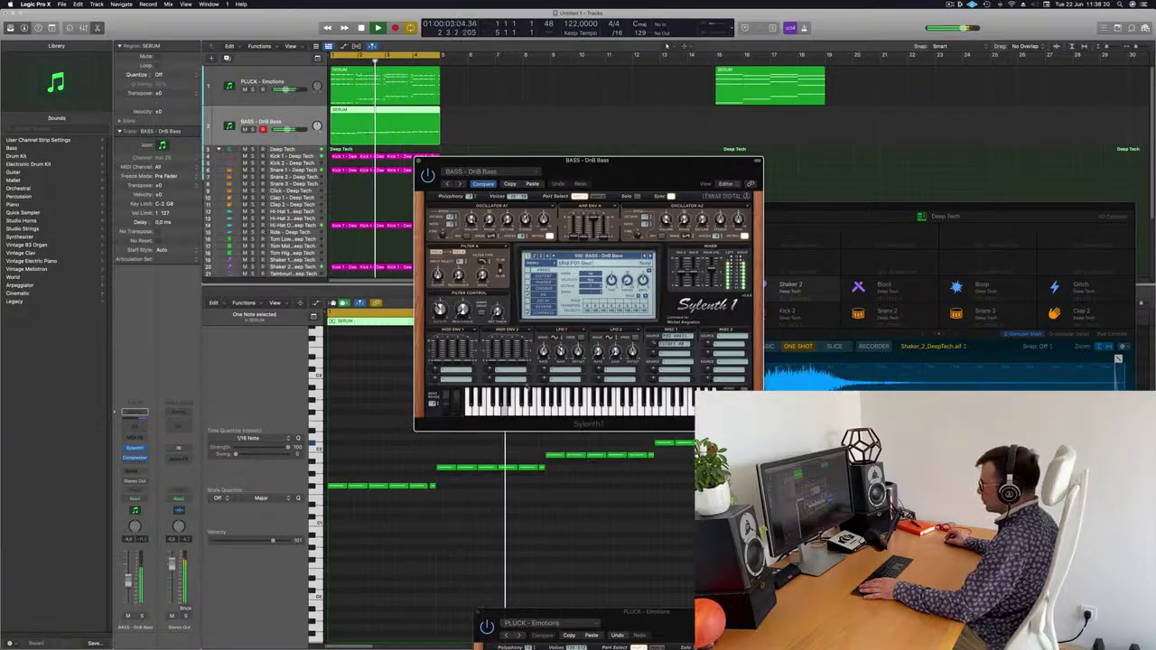
drag(640, 176, 661, 164)
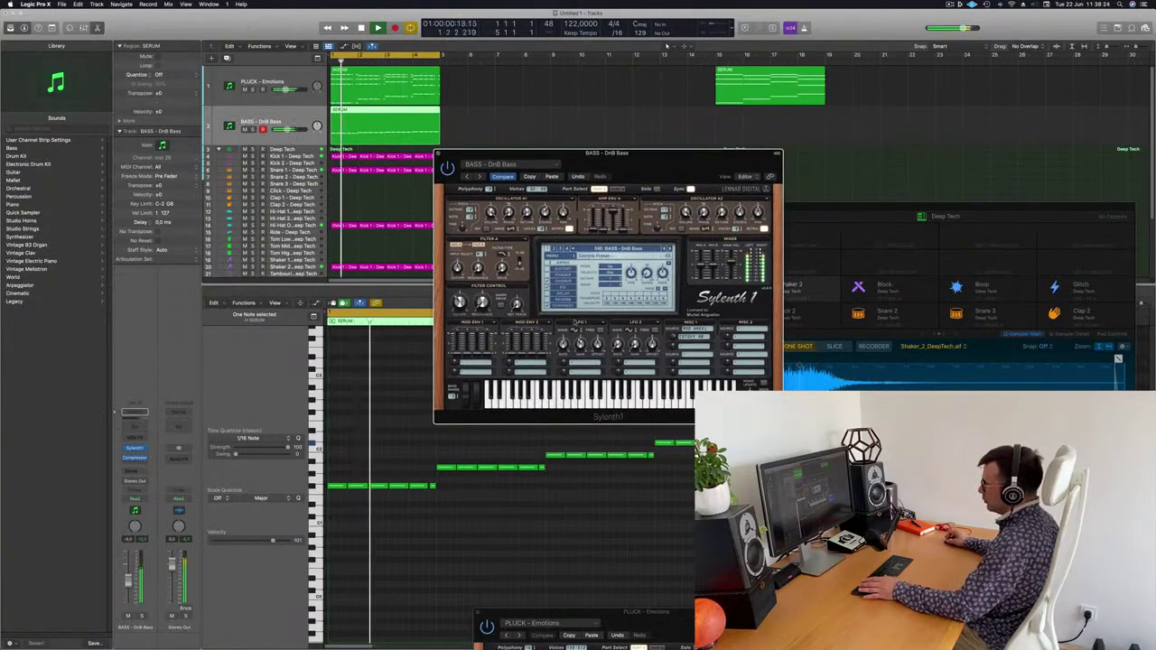
Step: Try Pitch A as the first modulation destination of LFO 1 in the BASS - DnB Bass preset
click(574, 364)
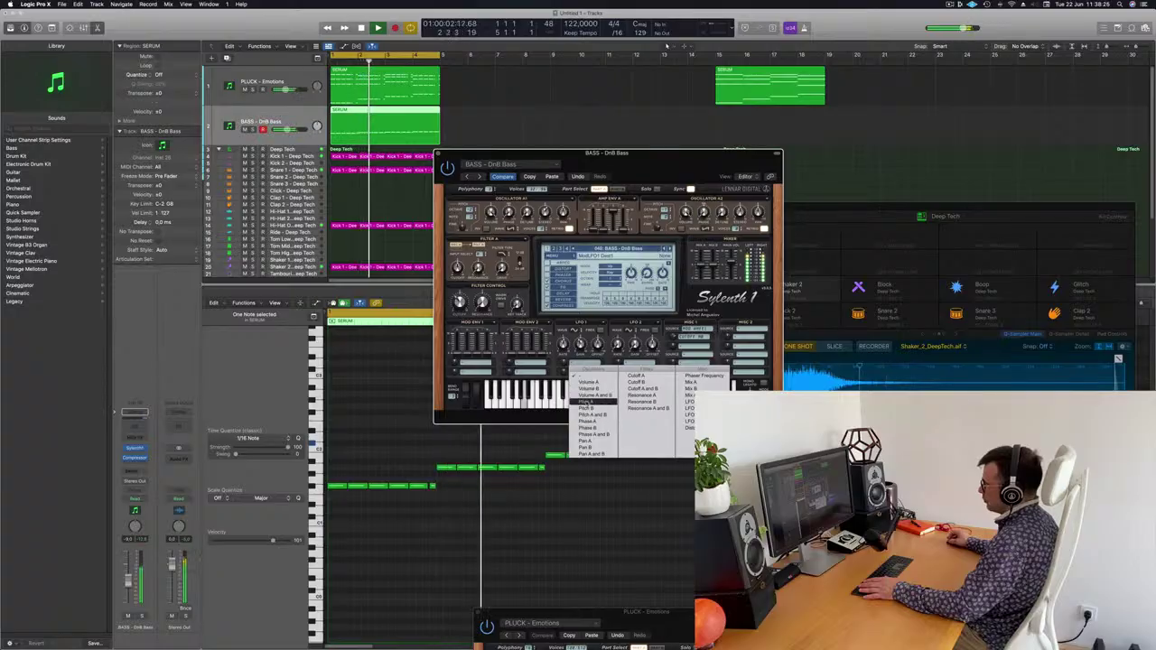
click(585, 407)
click(575, 365)
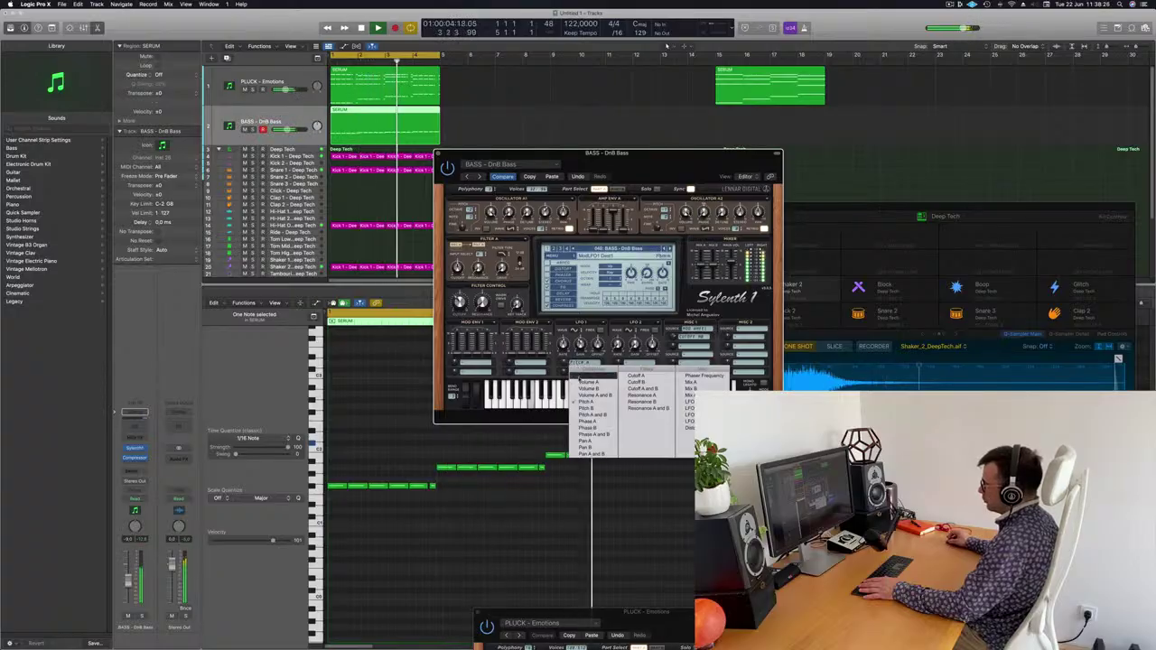
click(580, 372)
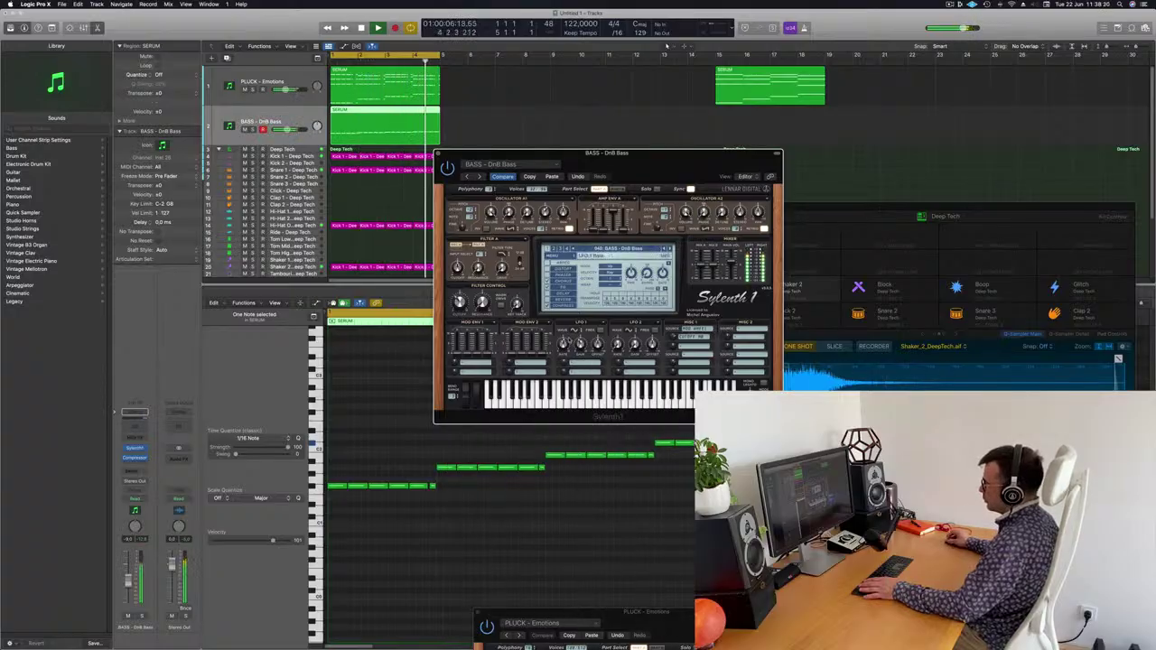
Step: Solo the bass track while switching it to the BASS - Electro Addicted preset, and replay it in the full mix
click(142, 616)
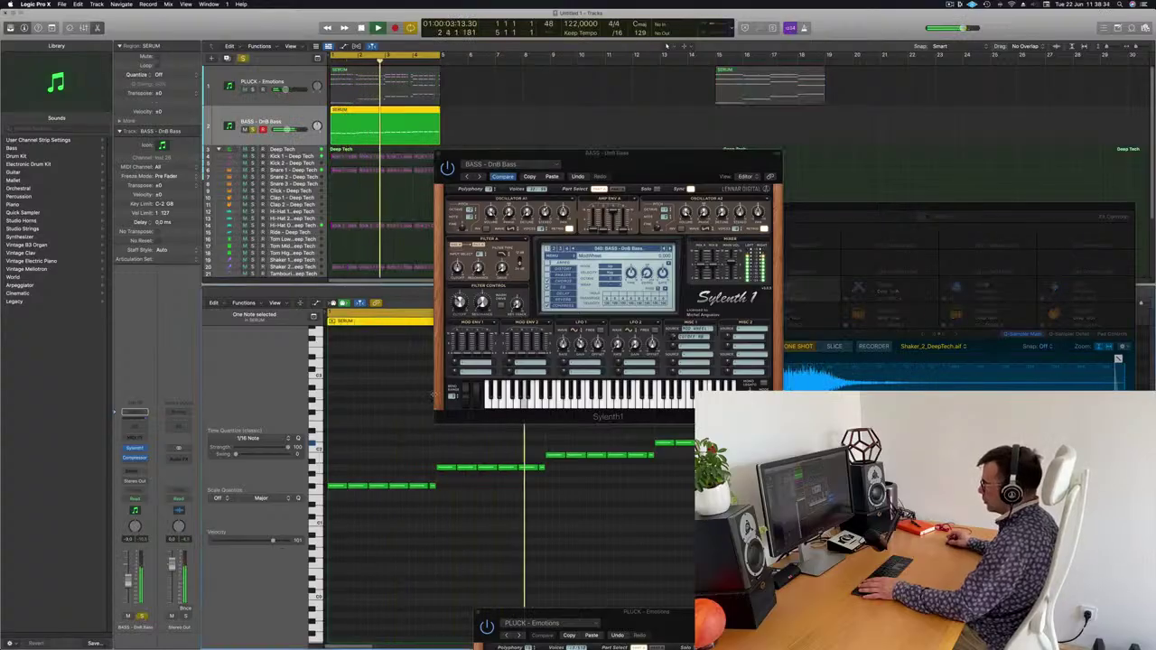
drag(579, 346, 580, 344)
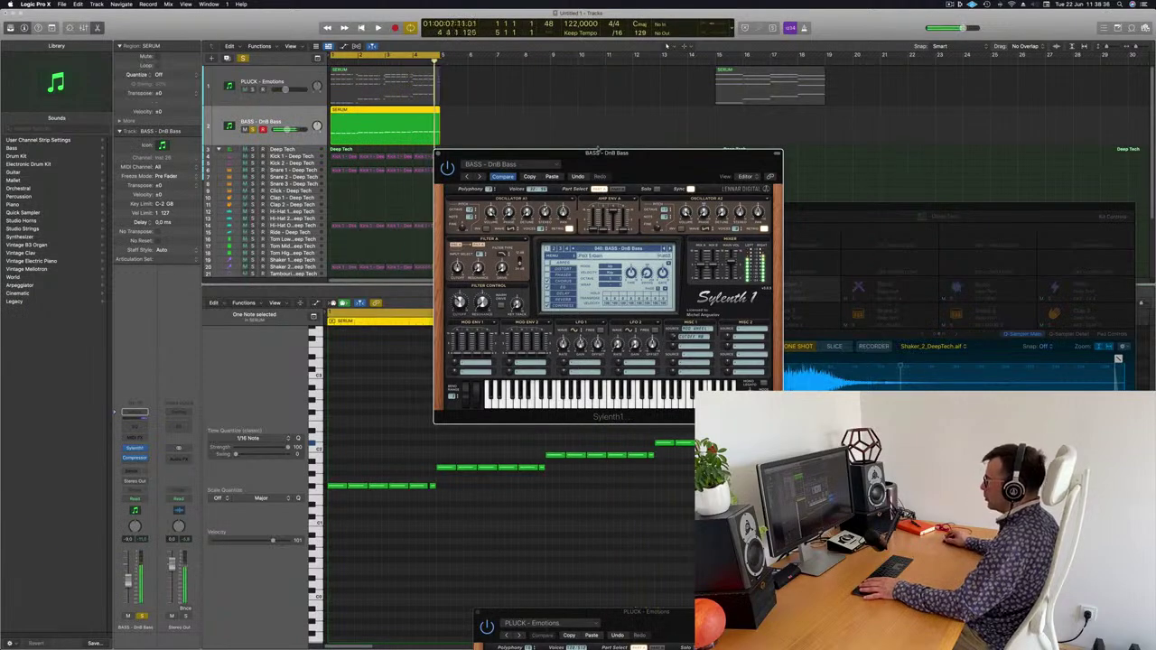
click(479, 176)
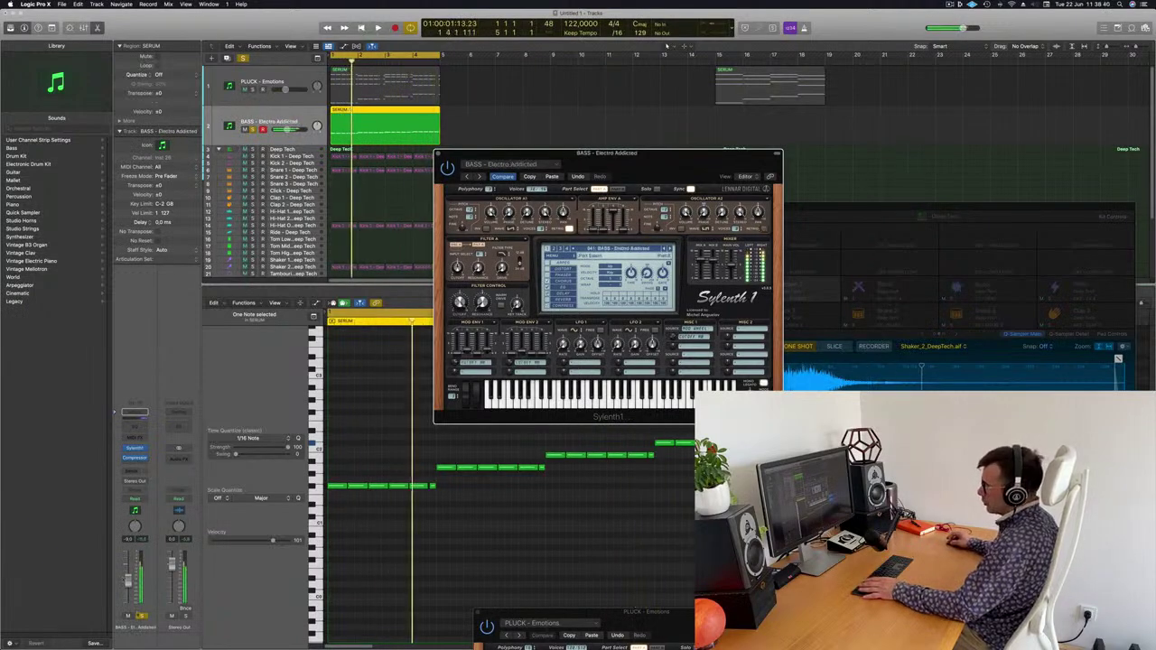
key(space)
click(140, 615)
key(space)
key(space)
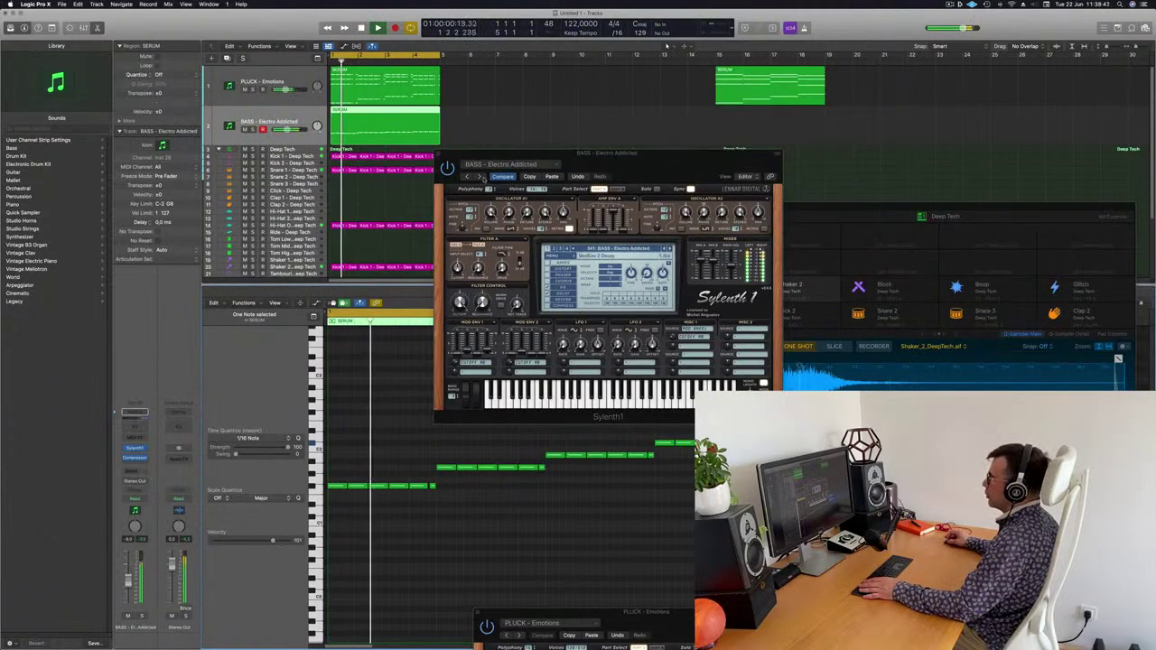
Step: Audition the following bass presets up to BASS - Get Outta My Way and check that one soloed against the full mix
click(479, 176)
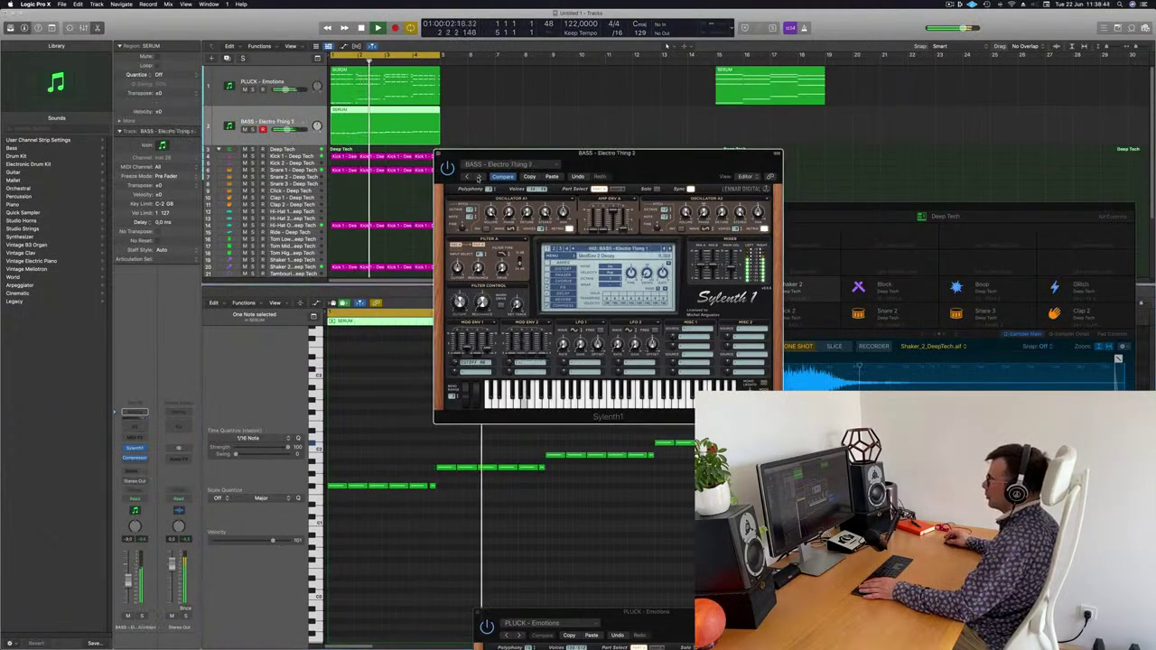
click(479, 176)
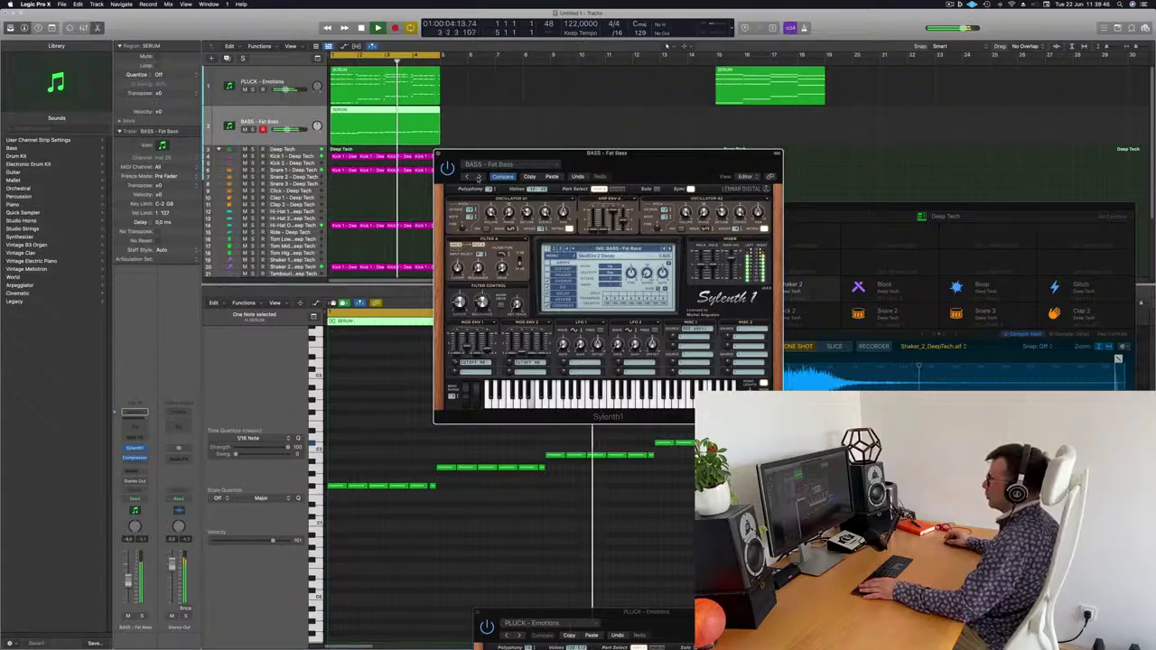
drag(614, 168, 703, 215)
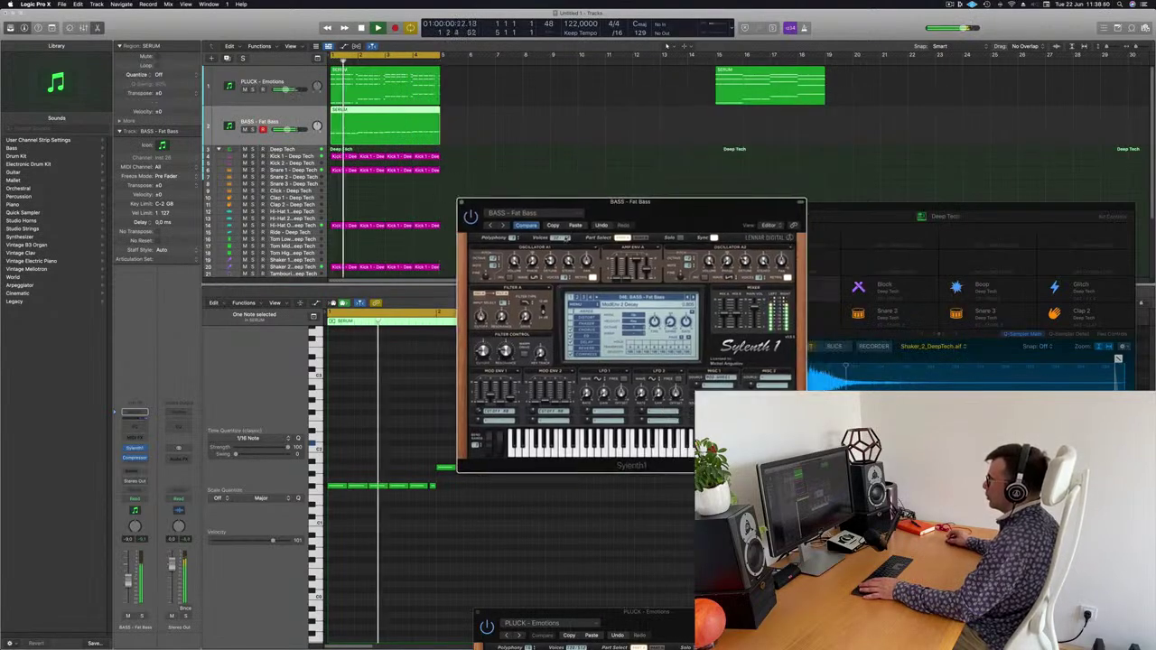
click(501, 225)
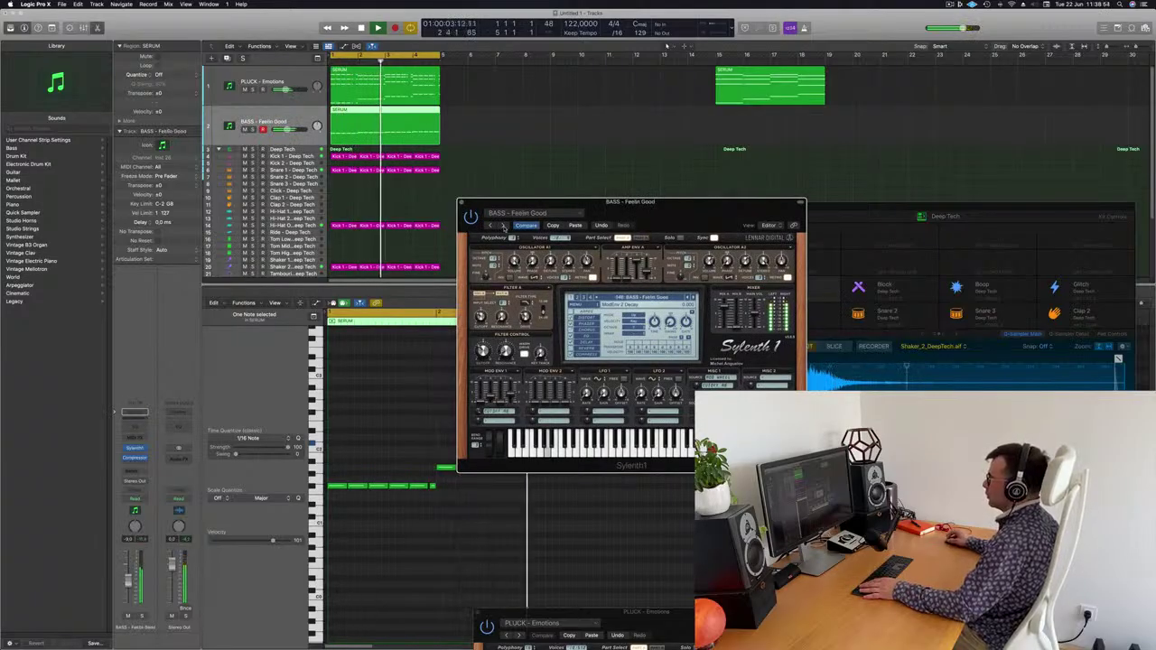
click(502, 226)
drag(693, 221, 704, 199)
click(434, 234)
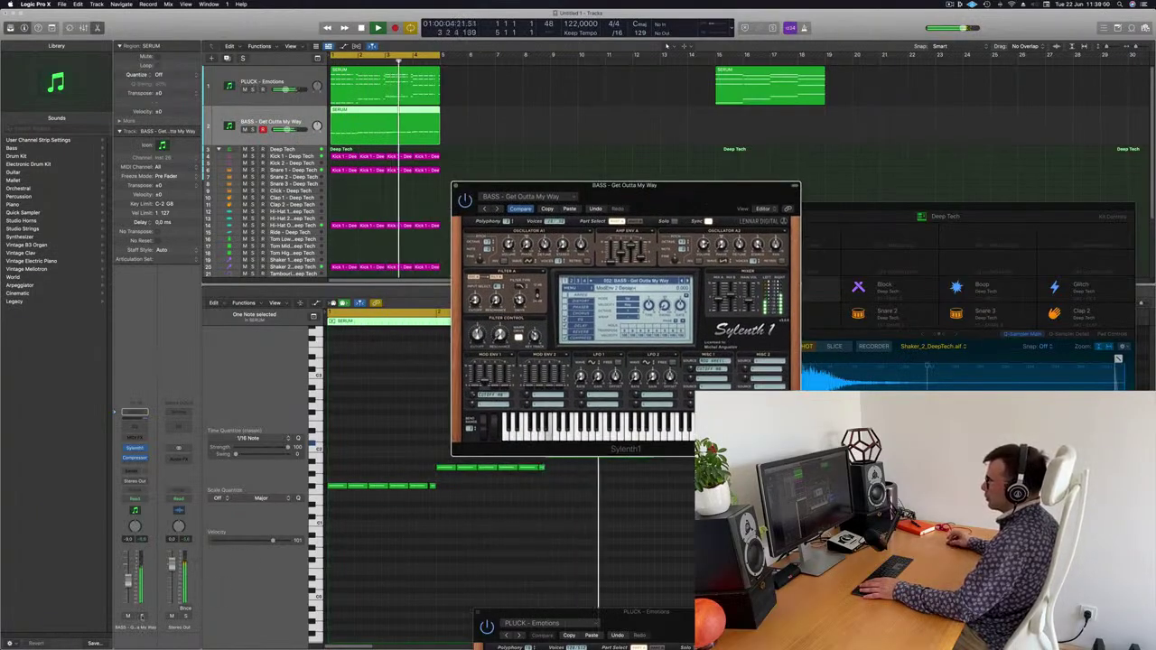
key(s)
key(s)
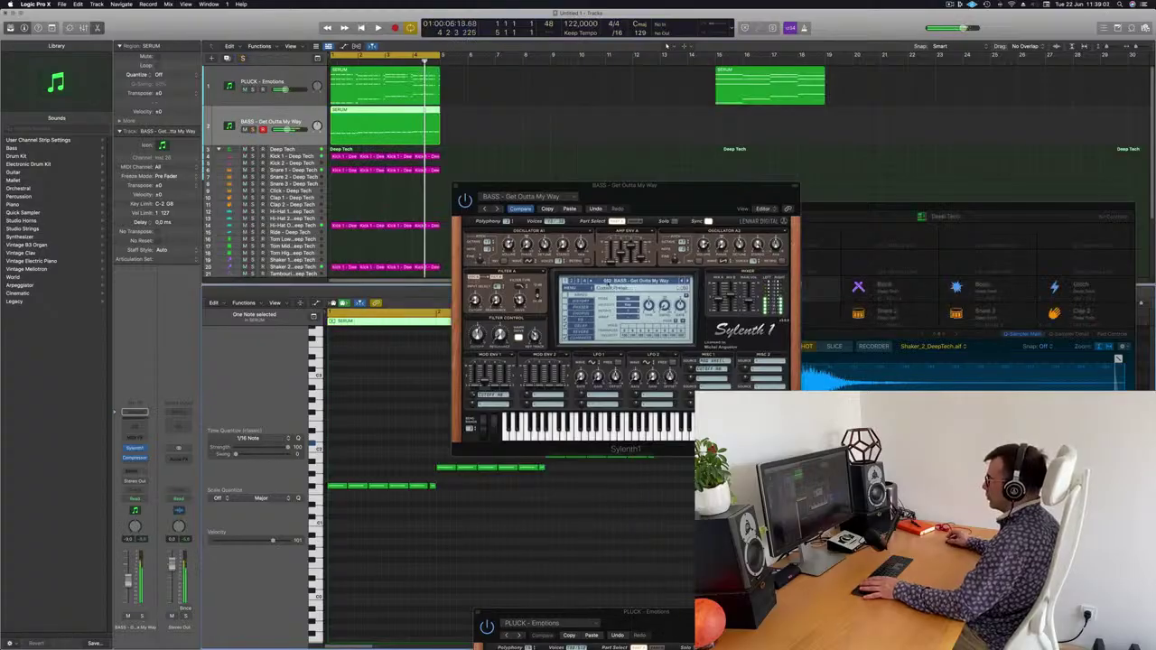
drag(694, 191, 773, 178)
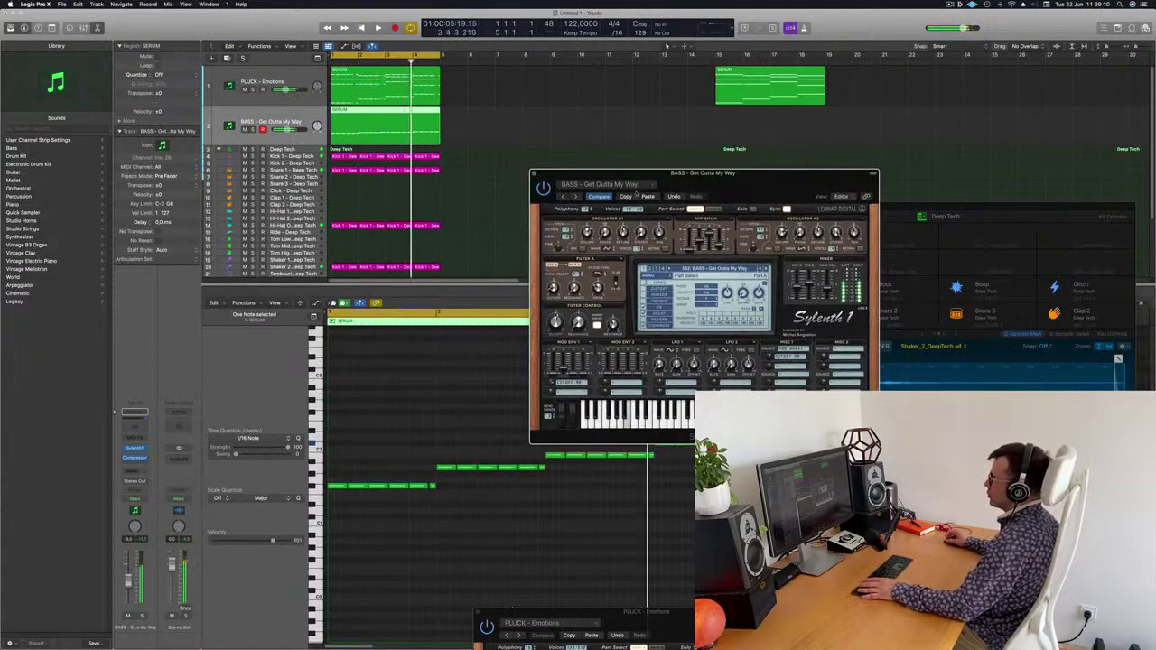
Step: Audition the following bass presets from BASS - Grossa to BASS - Moog Bass, and return to BASS - Get Outta My Way
click(574, 197)
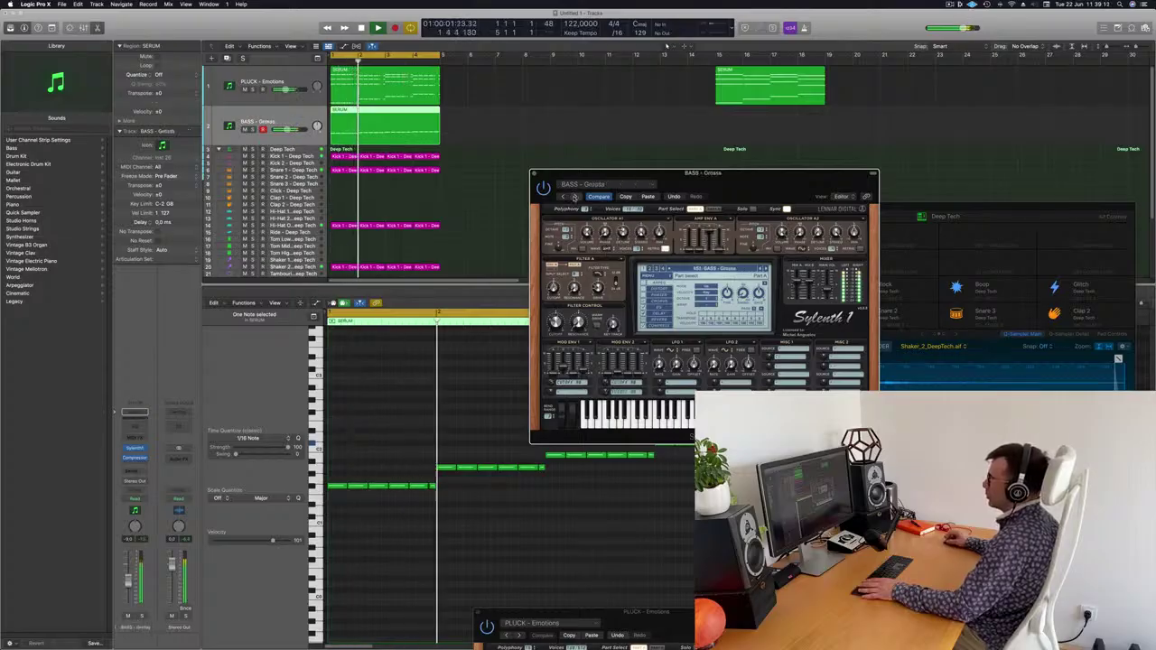
click(574, 197)
click(574, 197)
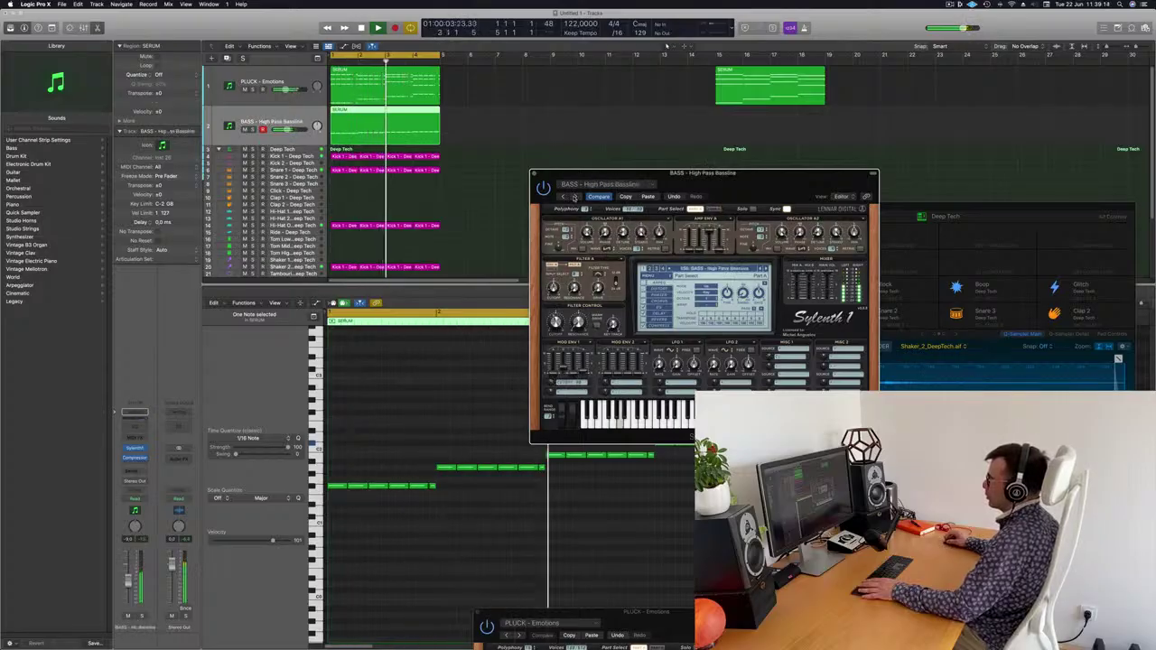
click(574, 197)
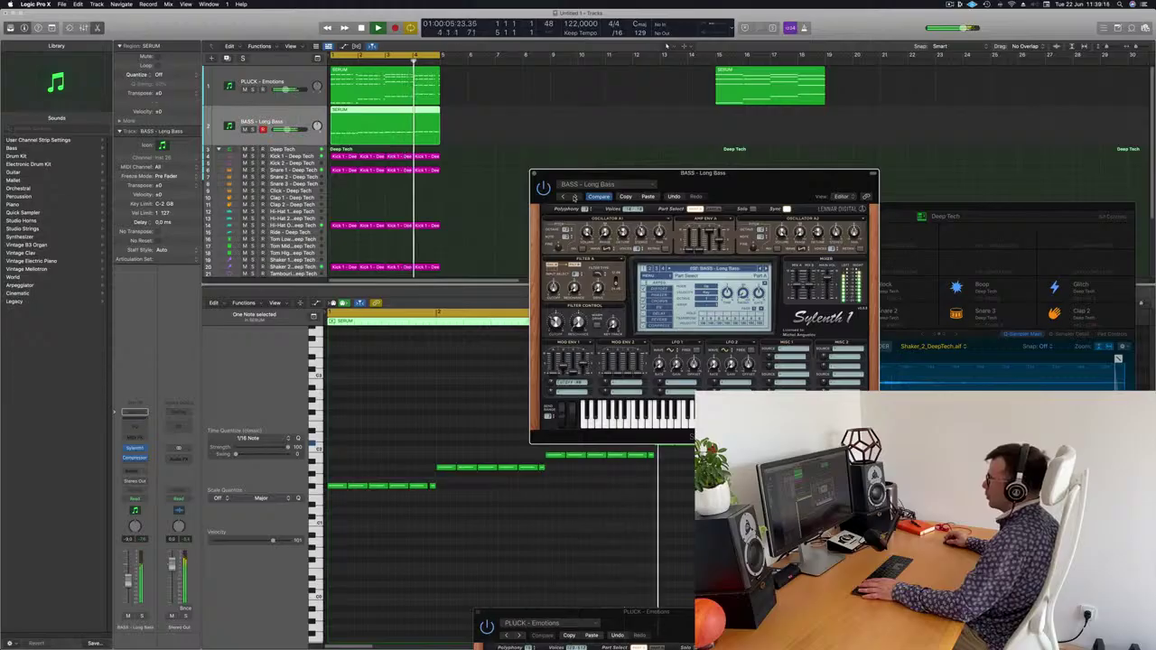
click(575, 197)
click(575, 197)
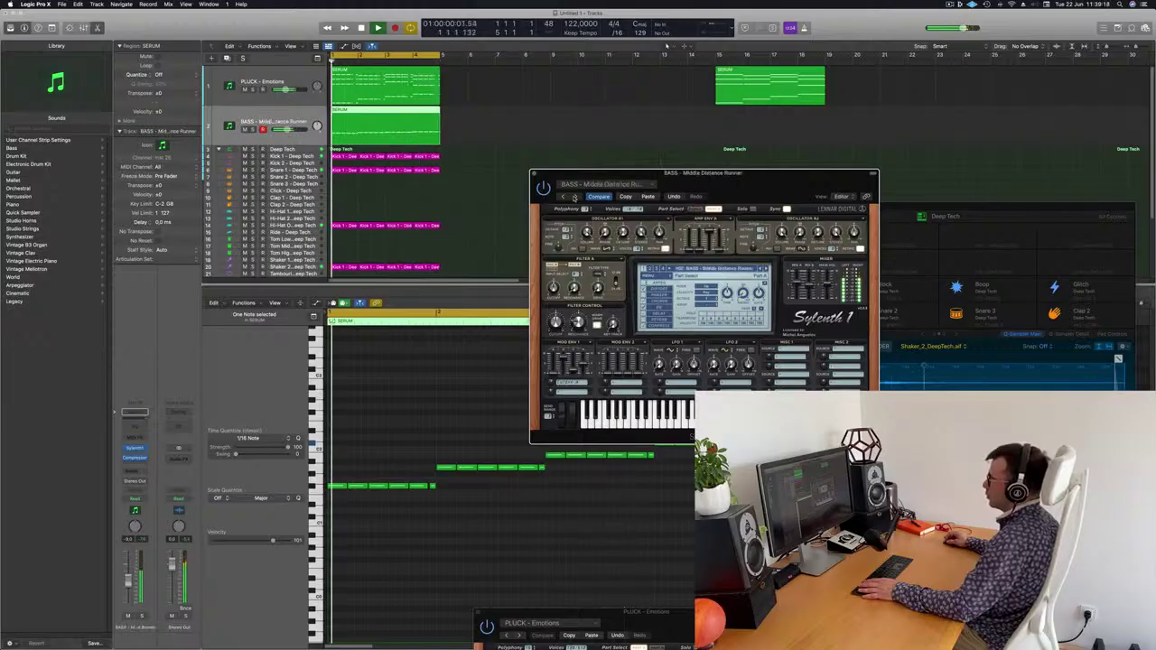
click(766, 268)
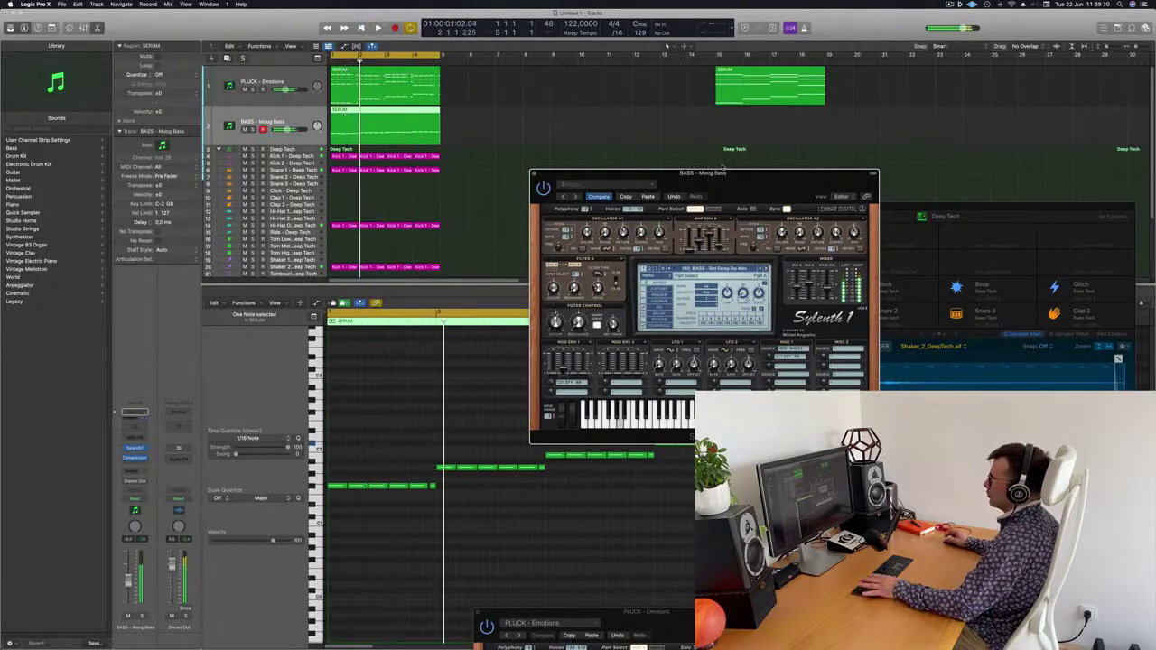
Step: Replay the loop from the start, compare the bass soloed with the full mix, and close its Sylenth1 window
key(space)
key(space)
drag(764, 186, 774, 104)
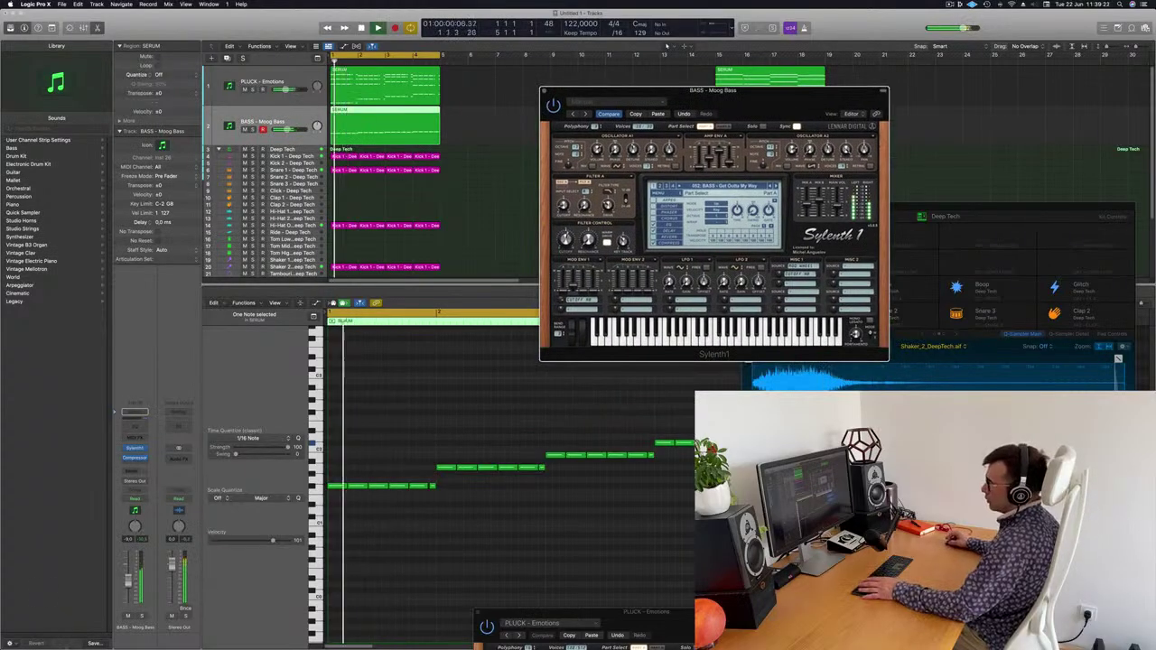
key(s)
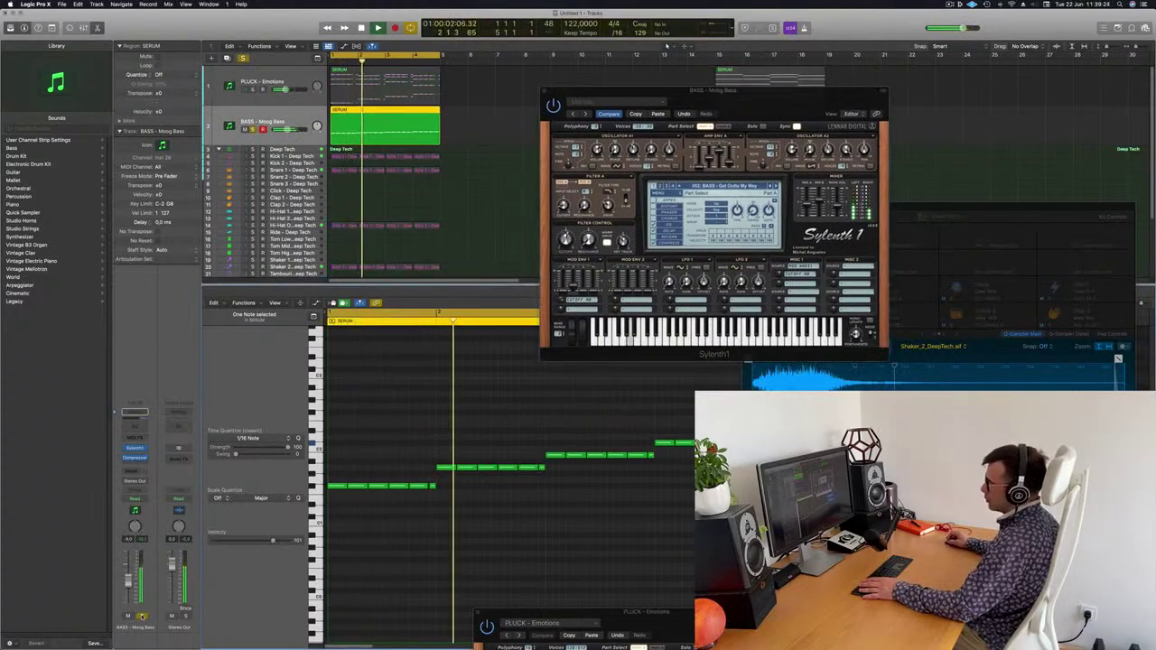
key(s)
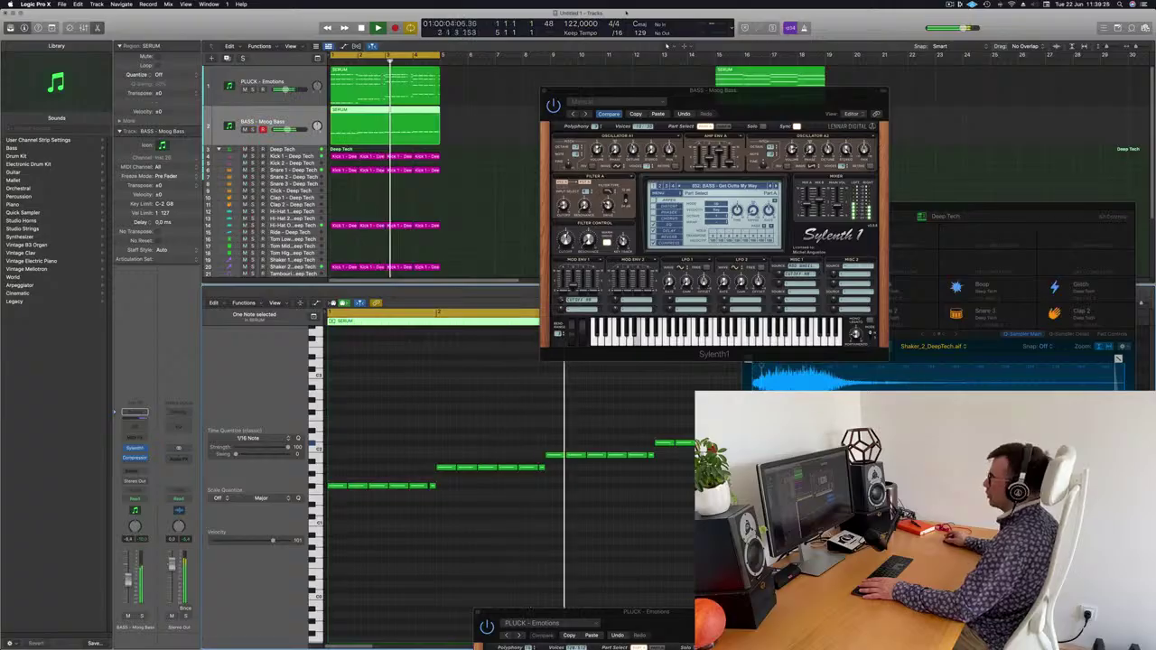
drag(759, 102, 857, 124)
click(643, 116)
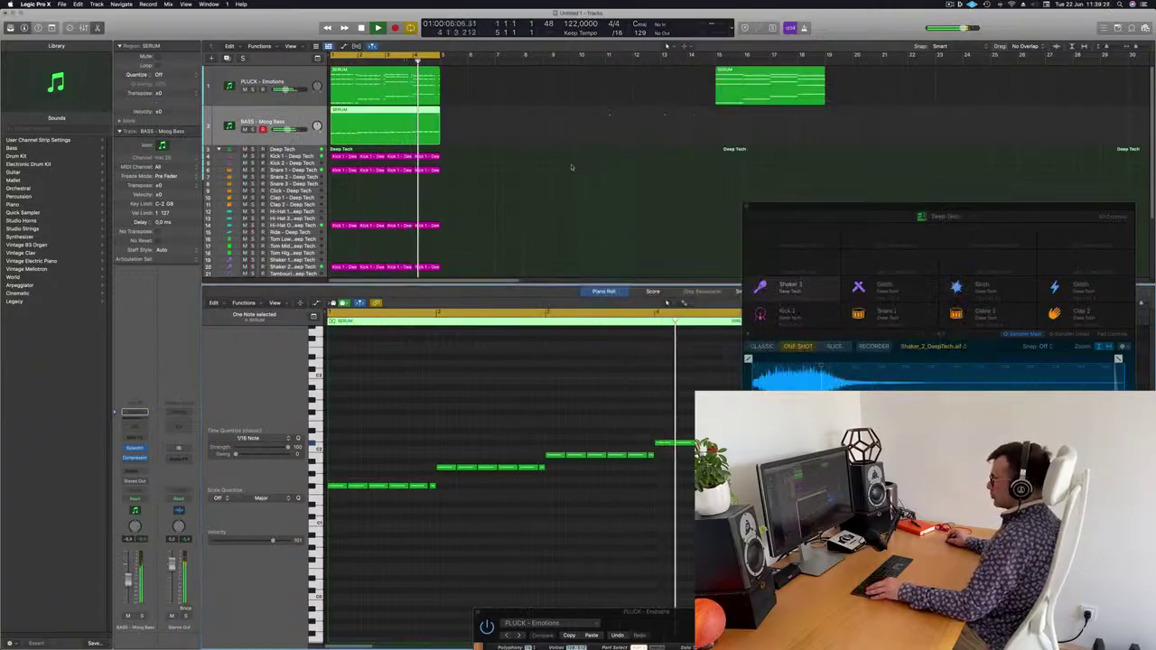
Step: Add an instrument track below the bass with the same Sylenth1 and Compressor settings, and open its Sylenth1
scroll(526, 184, down, 1)
scroll(526, 184, down, 2)
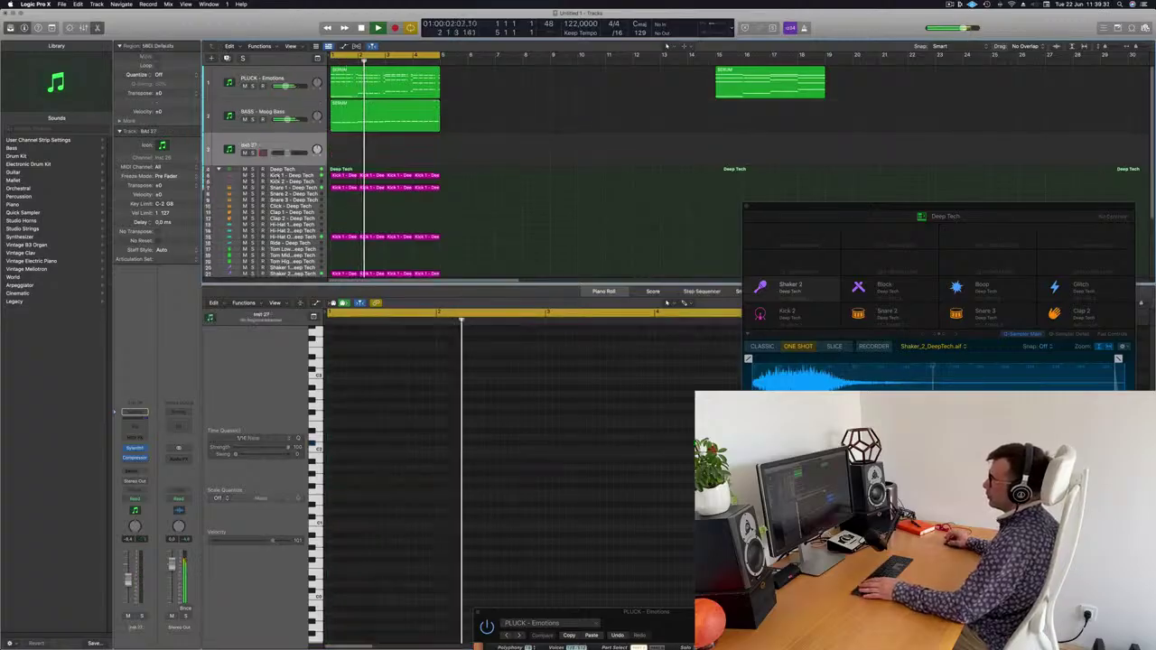
key(alt+super+s)
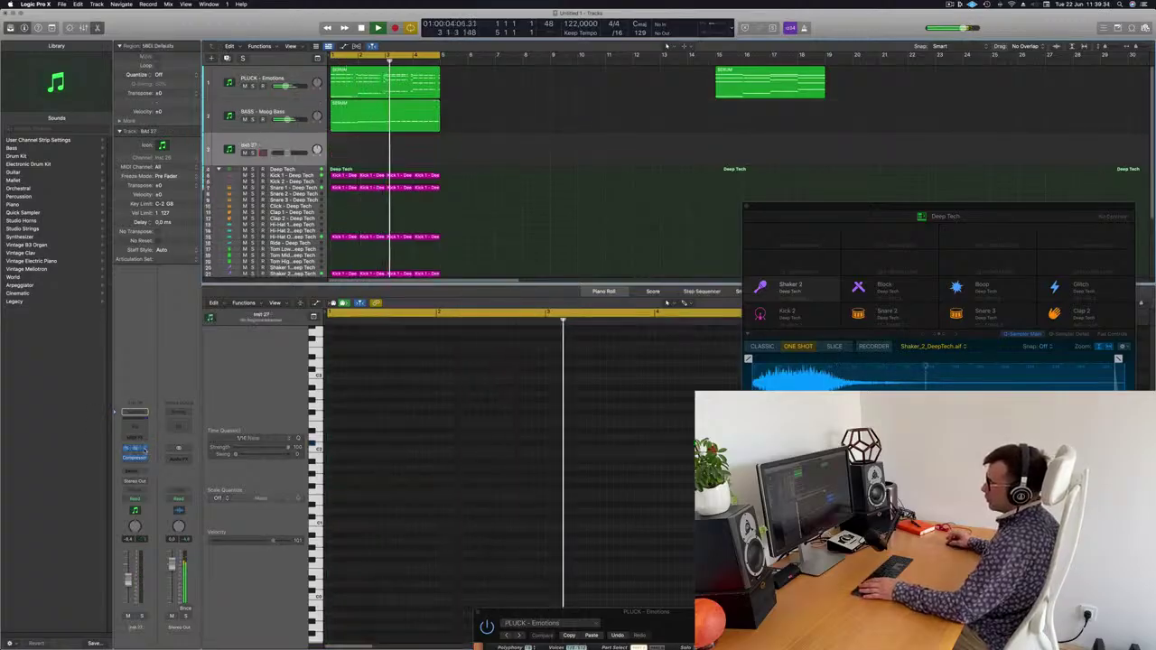
click(134, 449)
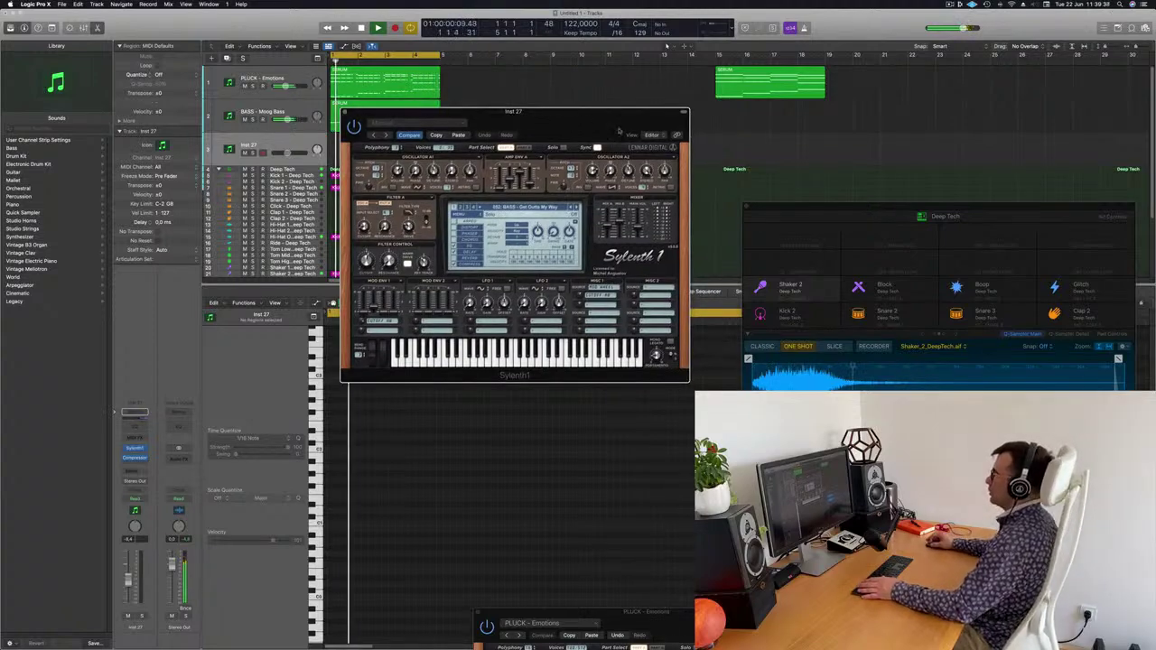
Step: Load the PAD - Anjuna Pad preset from the second Sylenth1 bank on the new track and move the plug-in window aside
drag(573, 126, 568, 151)
click(548, 232)
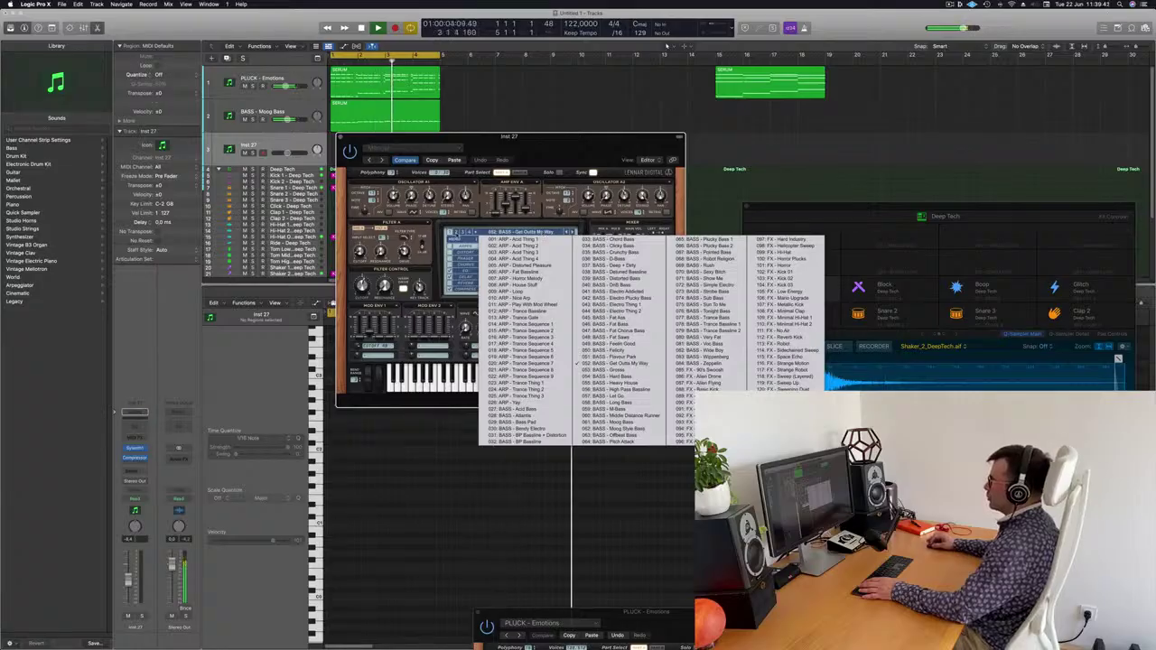
click(456, 232)
click(544, 235)
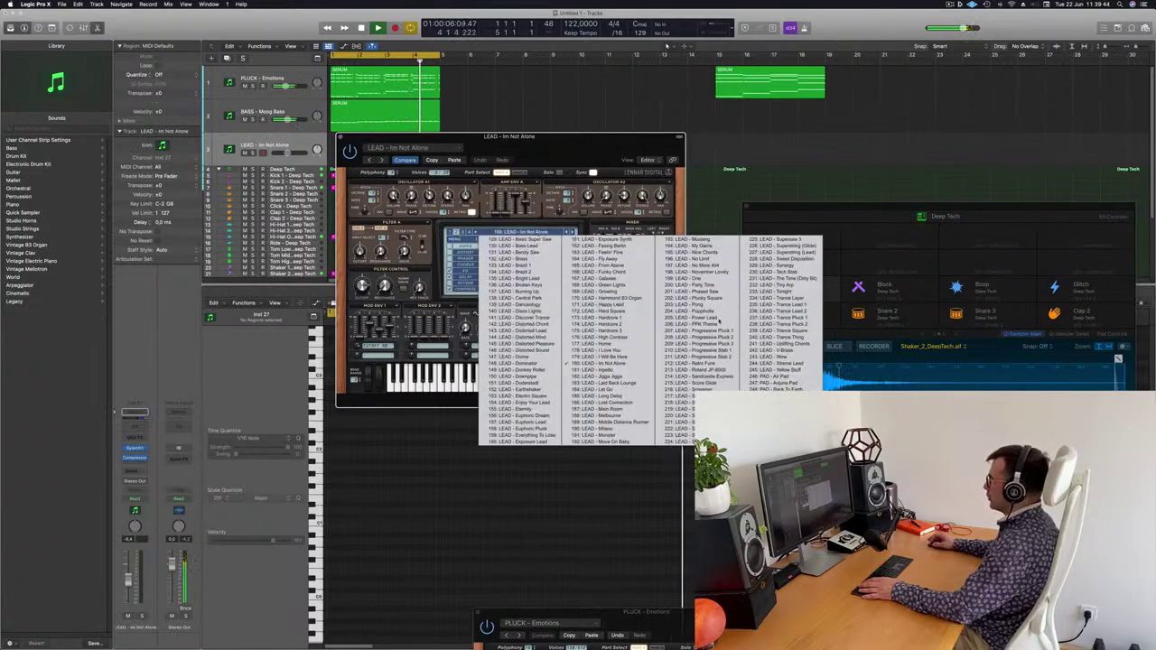
click(775, 386)
drag(542, 136, 787, 149)
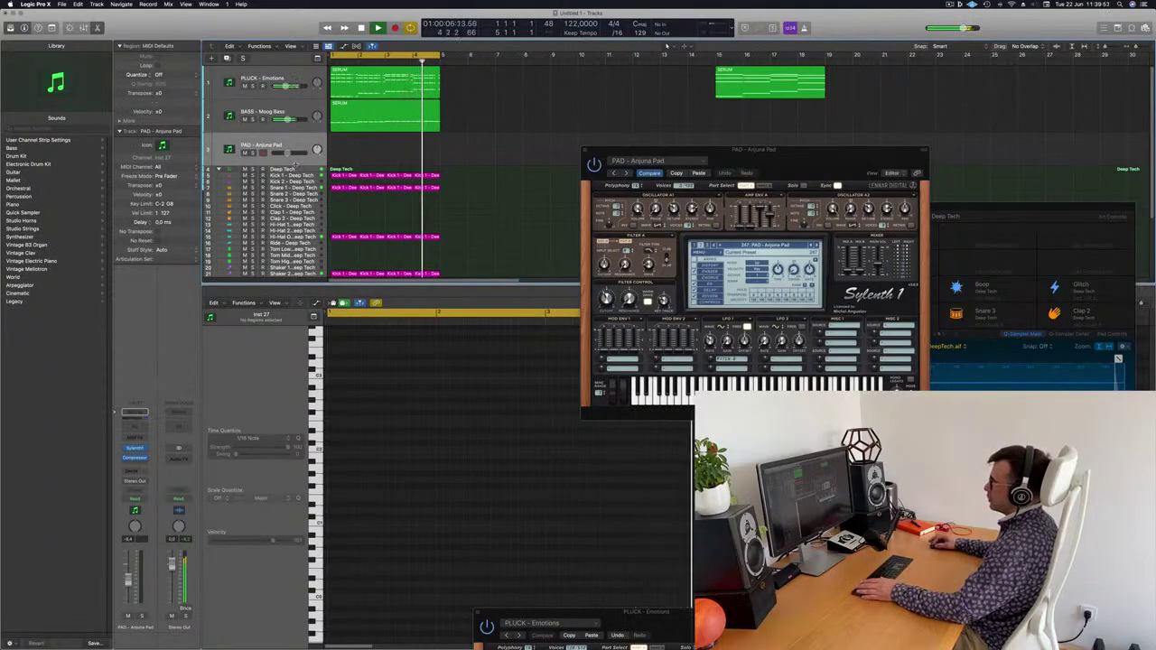
Step: Enlarge the pad track's height and open the Musical Typing keyboard, placing it over the arrangement
drag(296, 151, 299, 200)
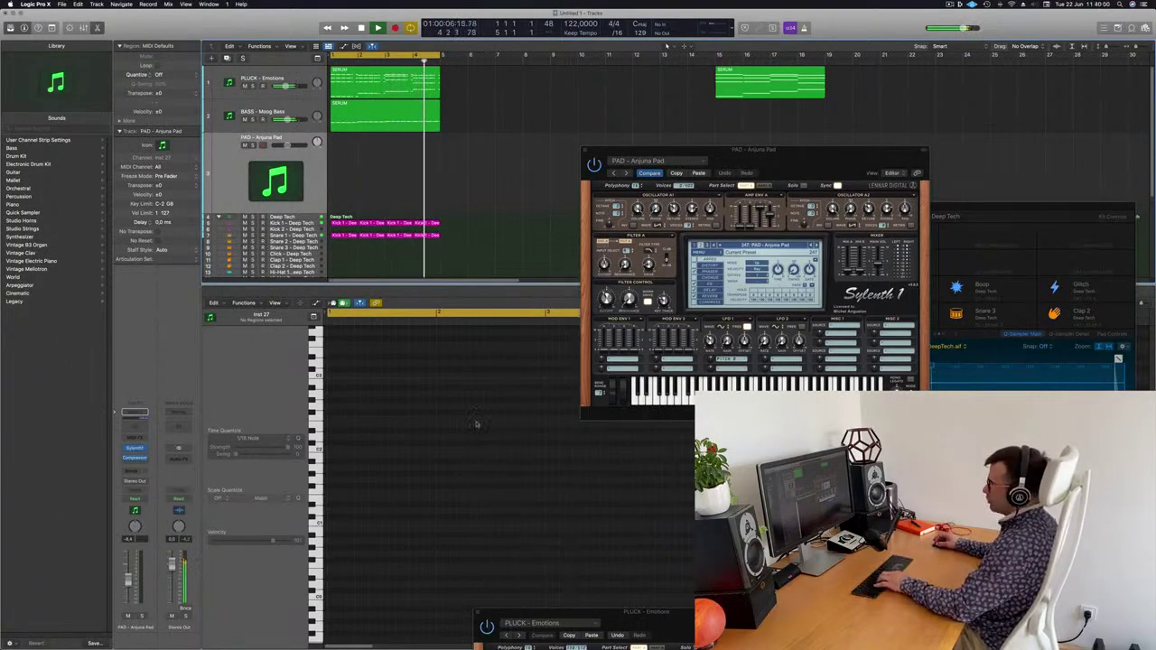
key(super+k)
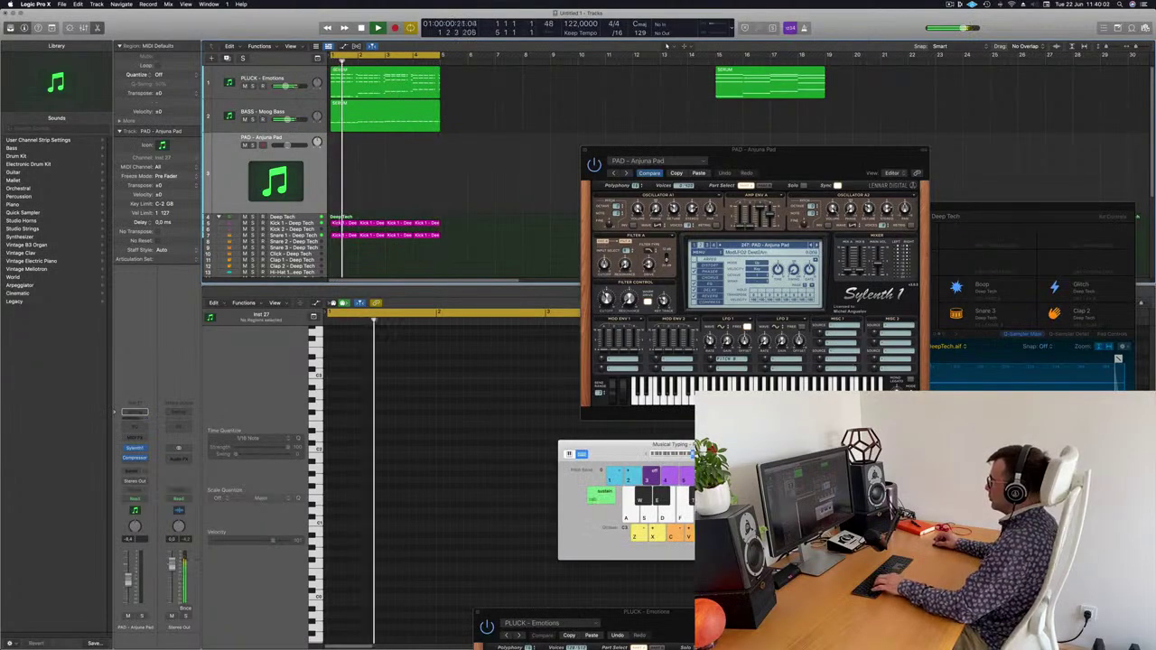
drag(780, 447, 688, 186)
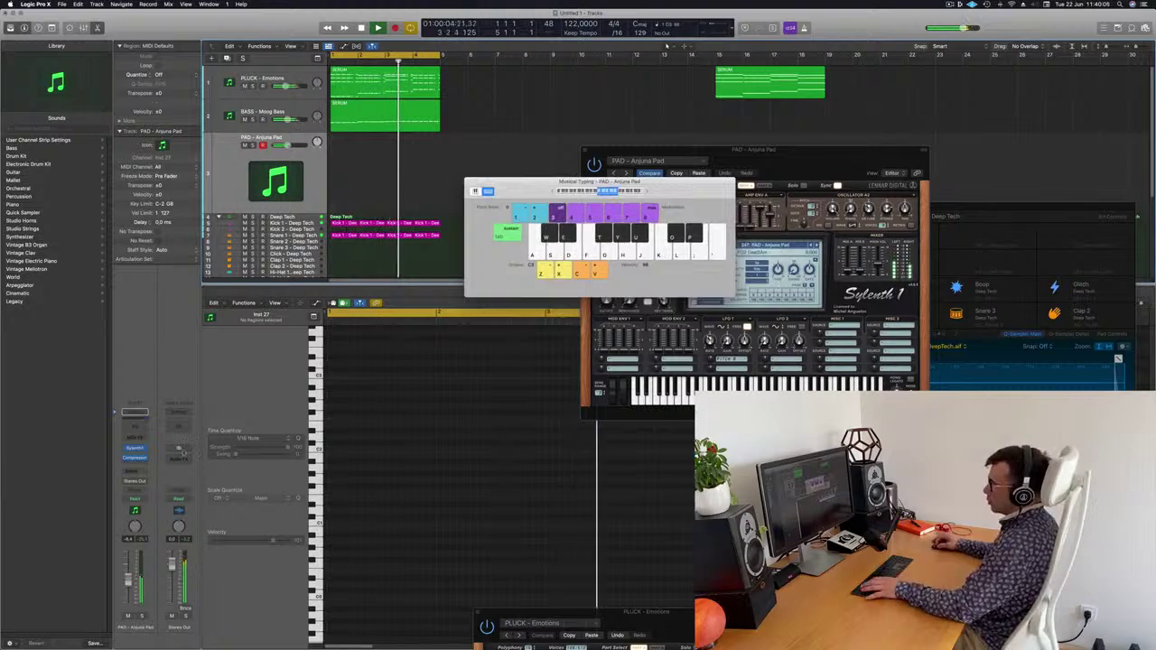
Step: Add a Bus 5 send to the pad track and load a stereo SilverVerb on its aux channel
click(128, 472)
mouse_move(140, 481)
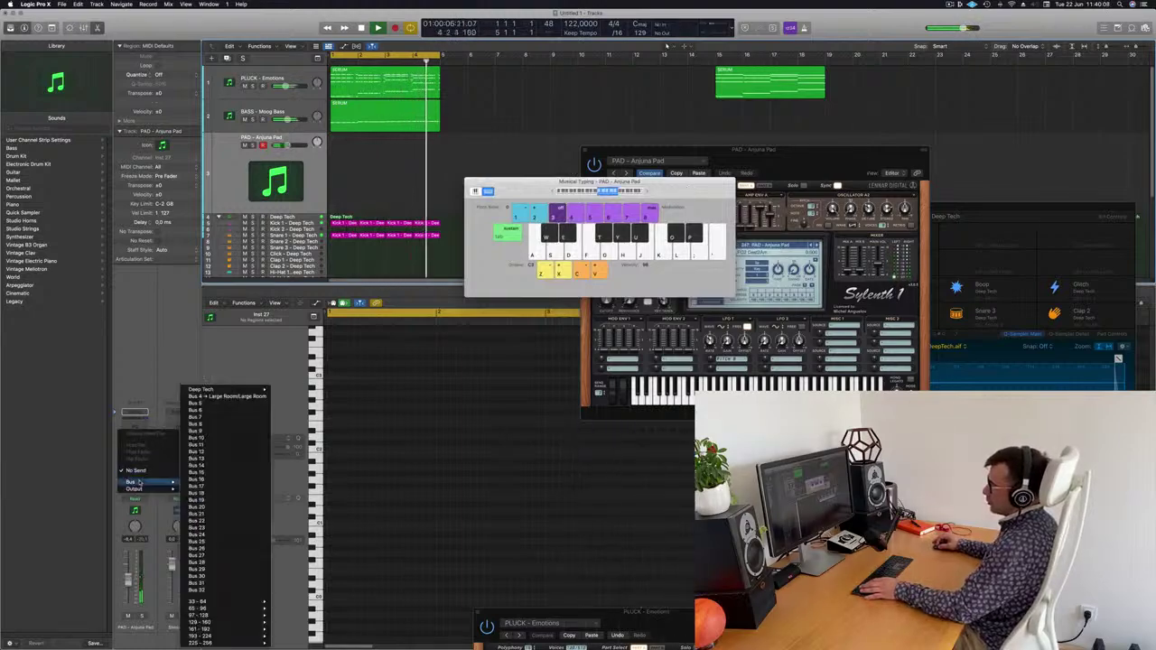
click(242, 403)
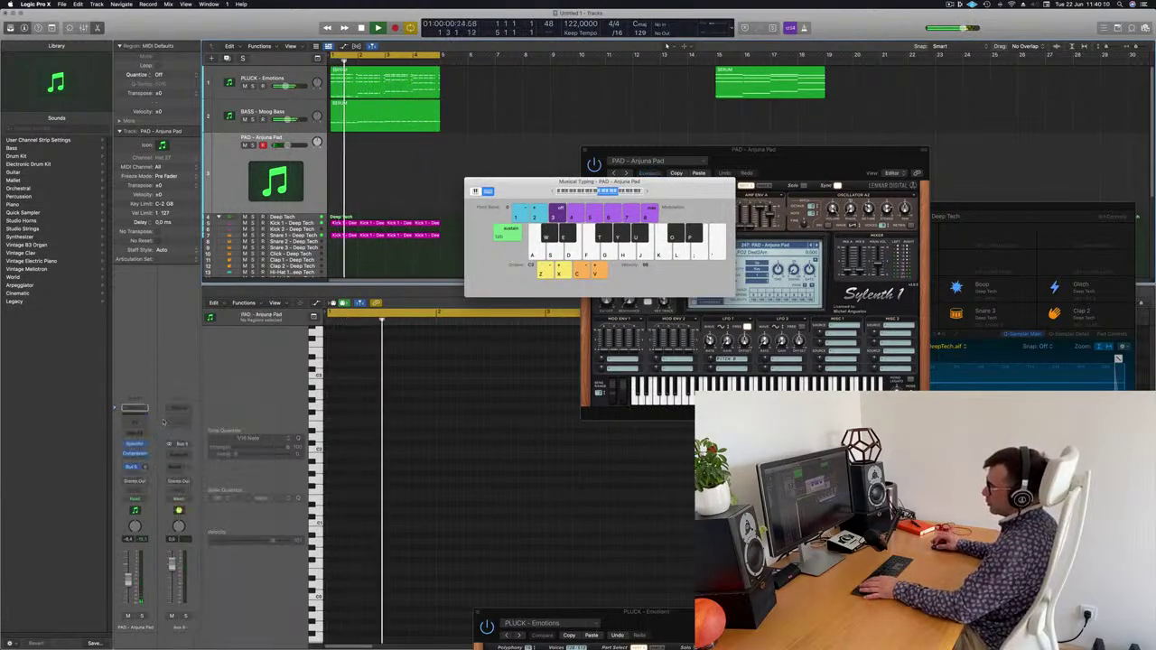
click(178, 454)
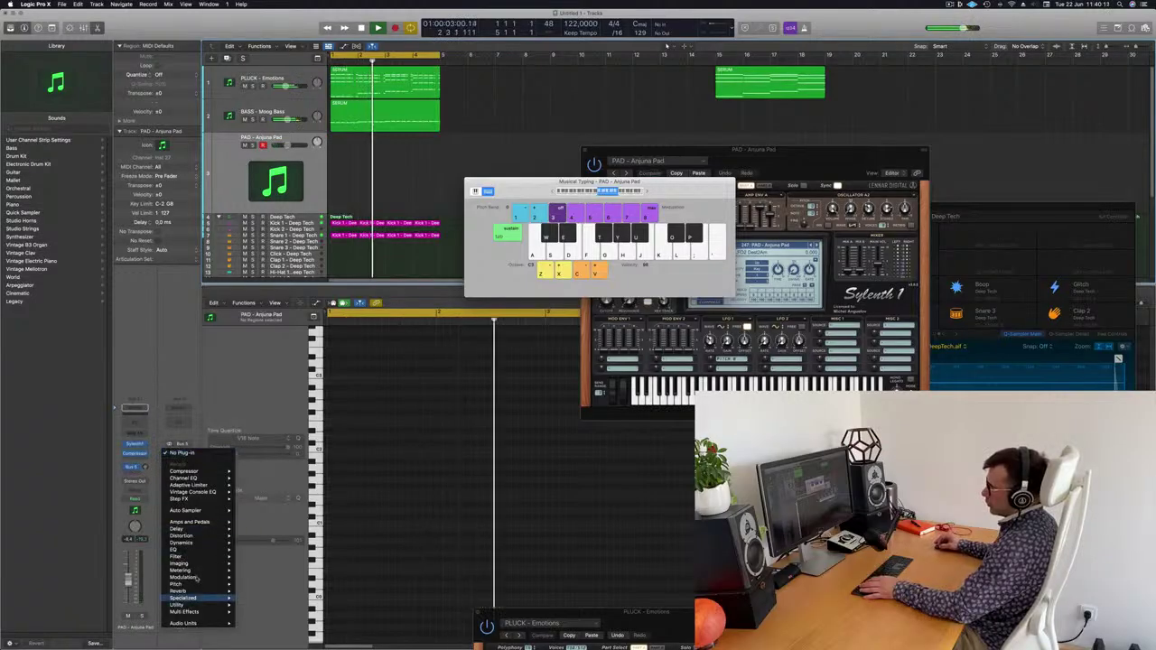
mouse_move(203, 590)
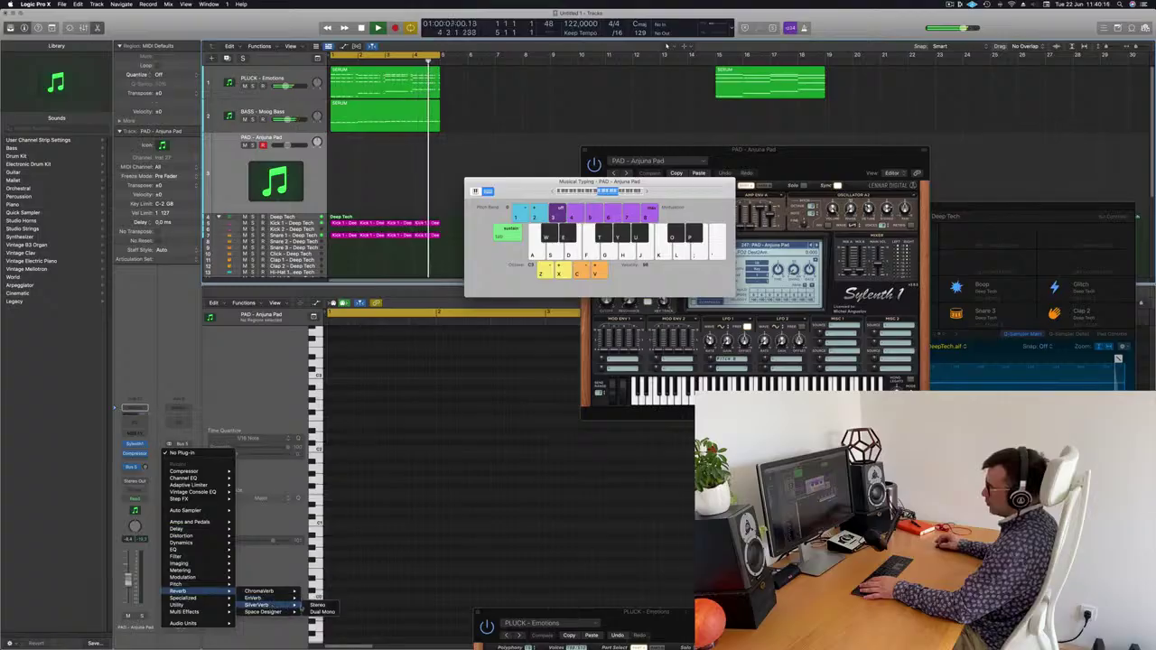
click(318, 604)
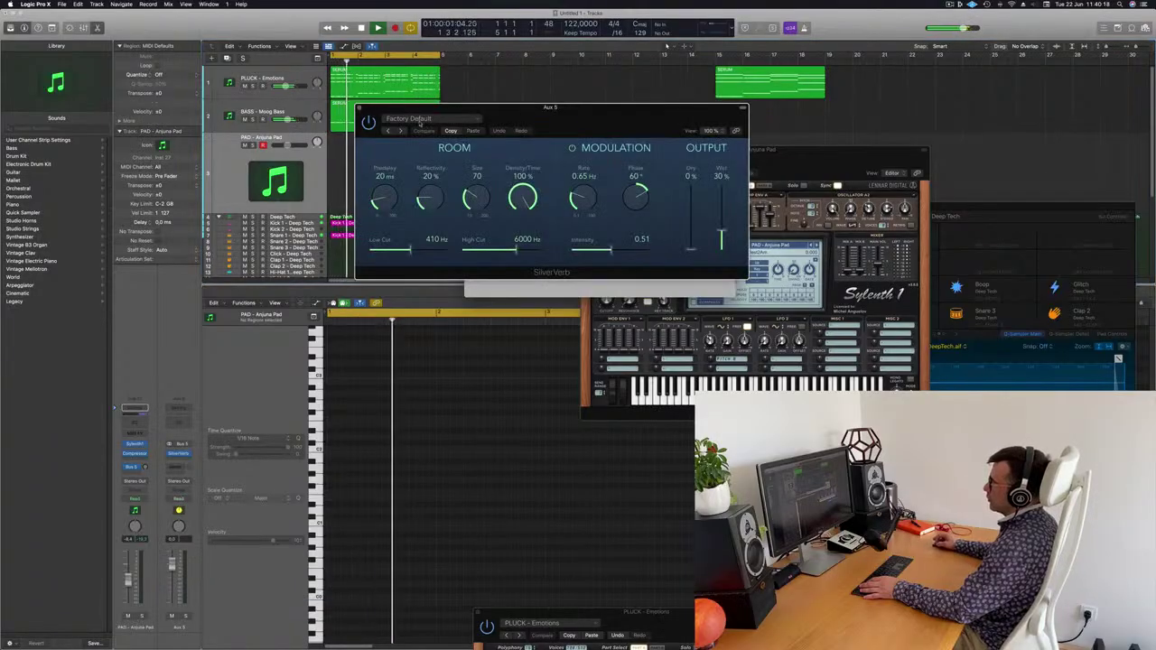
Step: Apply the grandiose preset to SilverVerb, set Wet to 100%, move its window aside and bring back the Musical Typing keyboard
click(421, 119)
click(403, 267)
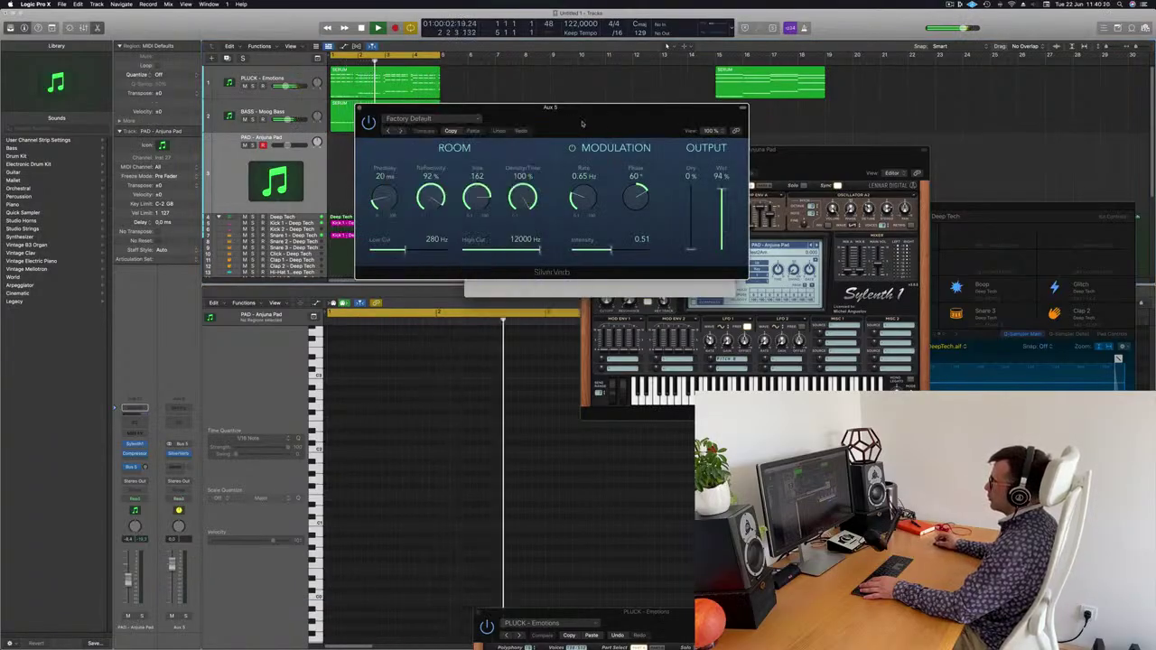
drag(451, 107, 493, 166)
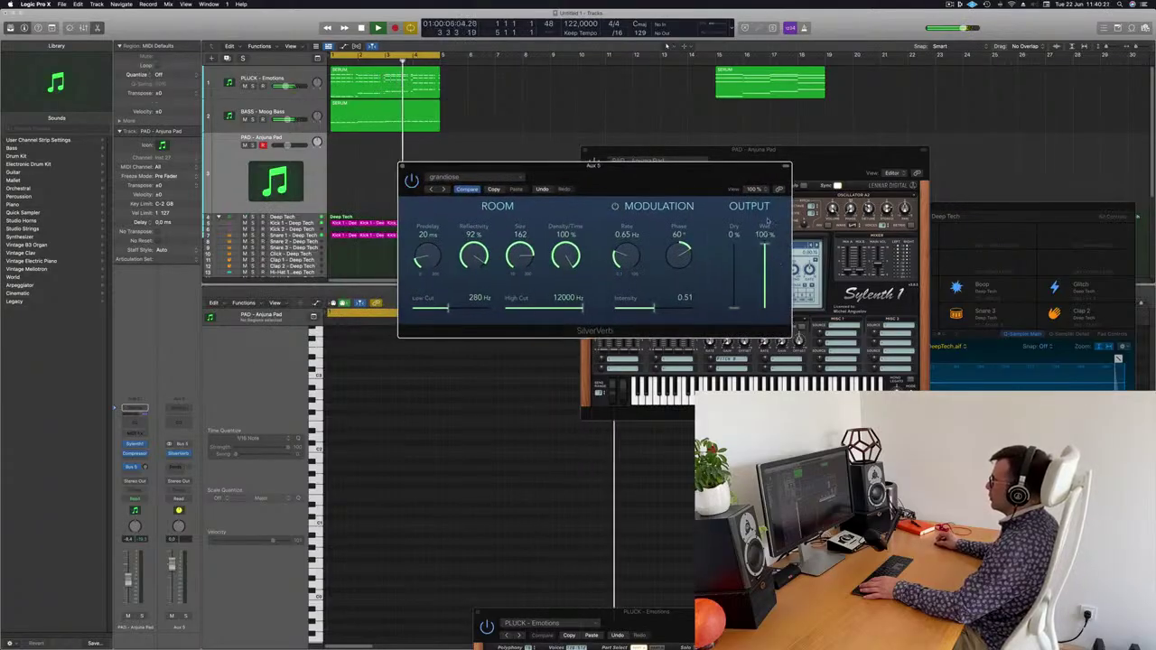
drag(592, 166, 1014, 177)
key(super+k)
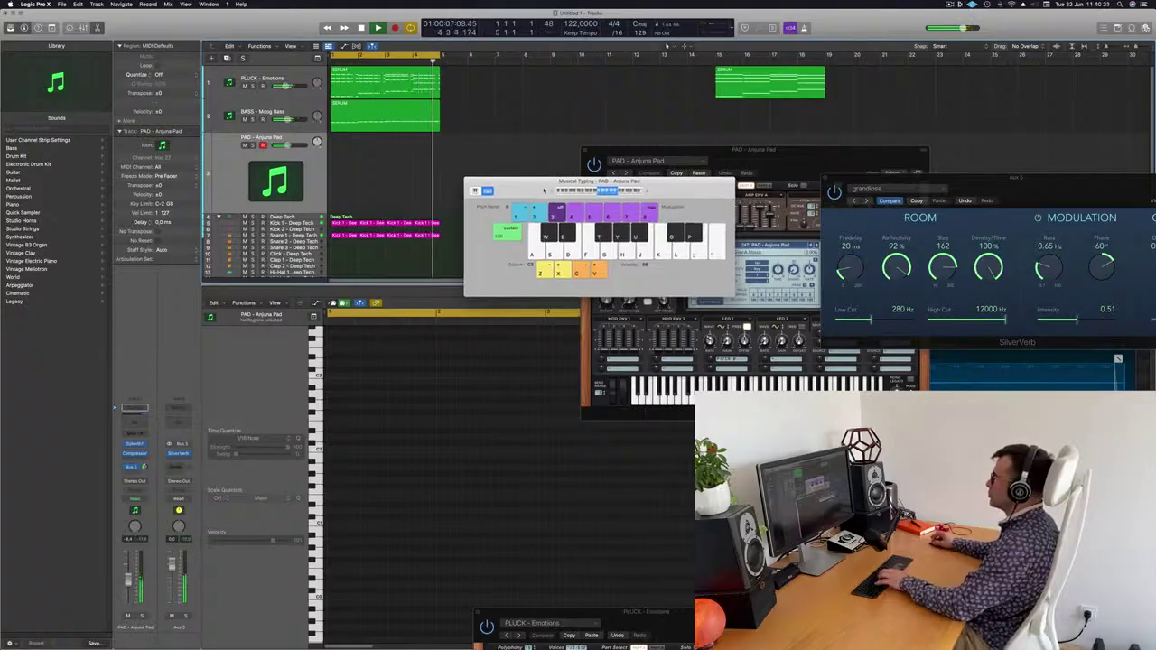
Step: Bring up the pad's Sylenth1 window and arrange it and the Musical Typing keyboard so both are reachable during playback
drag(554, 190, 541, 188)
drag(660, 182, 637, 179)
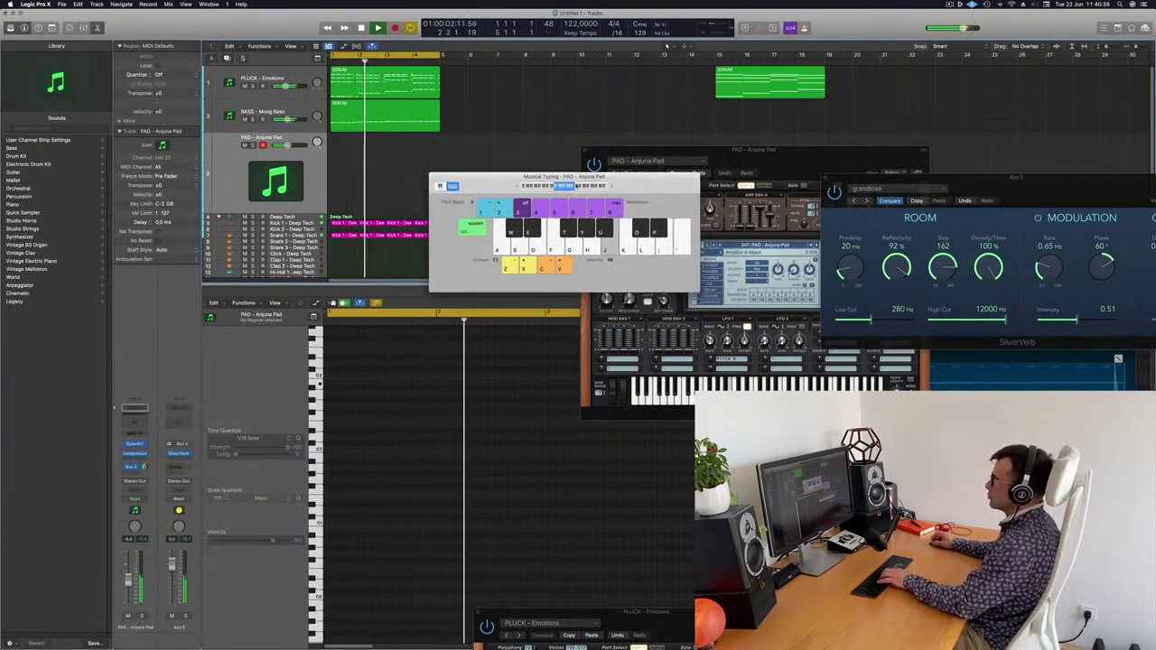
click(136, 445)
click(137, 444)
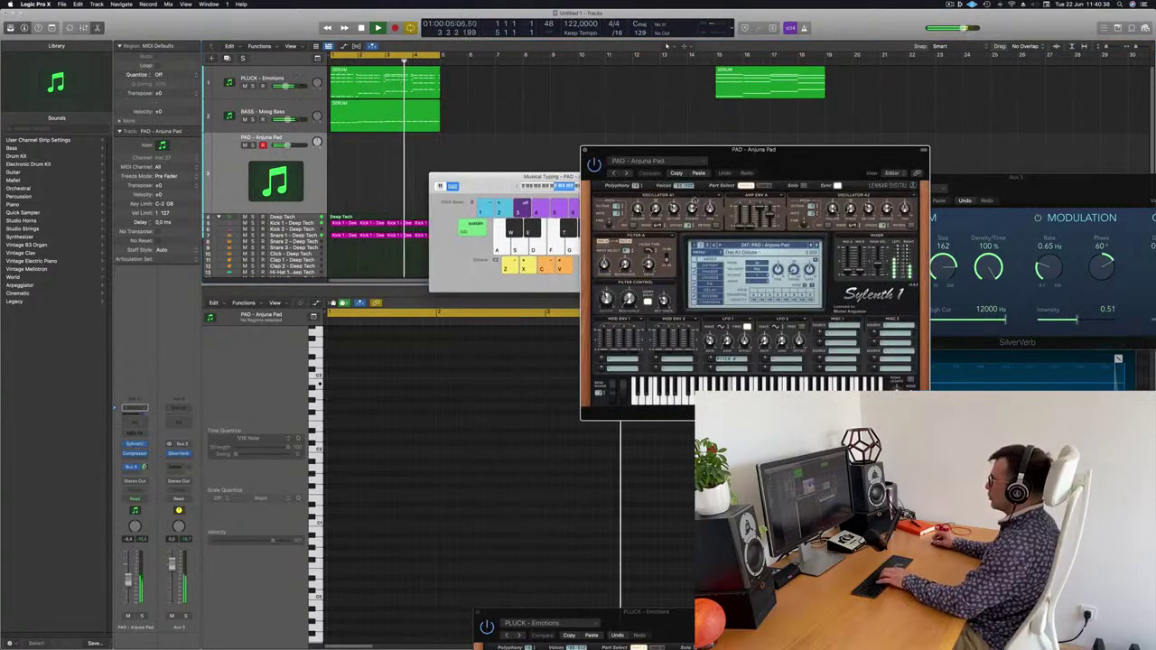
drag(816, 162, 785, 158)
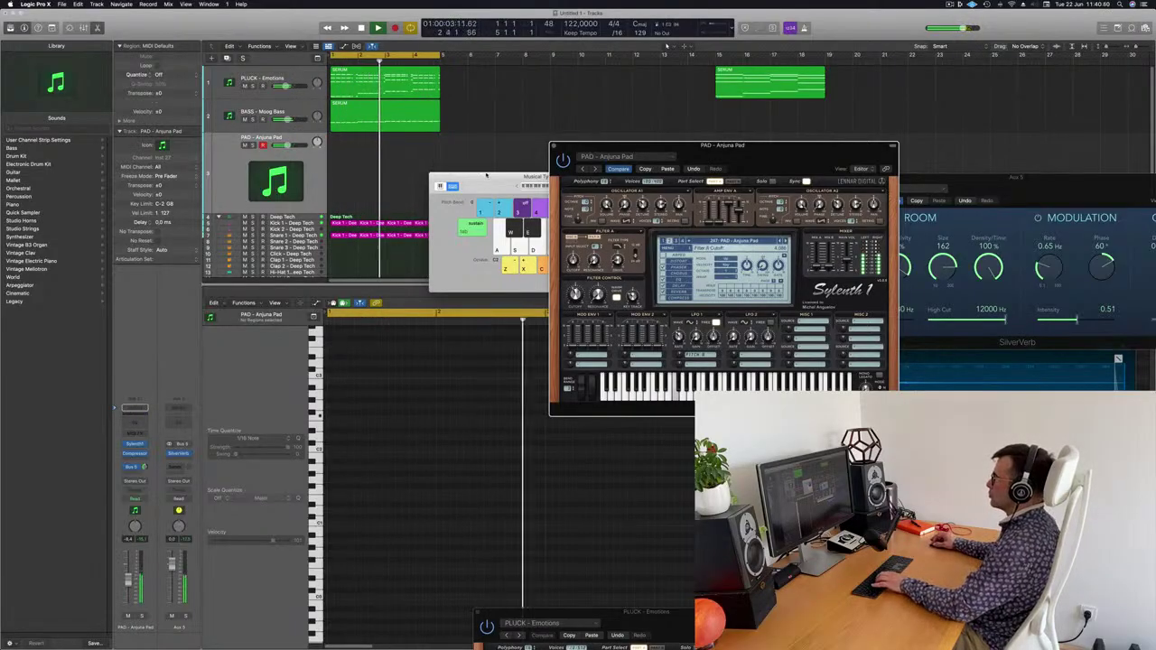
drag(537, 178, 532, 185)
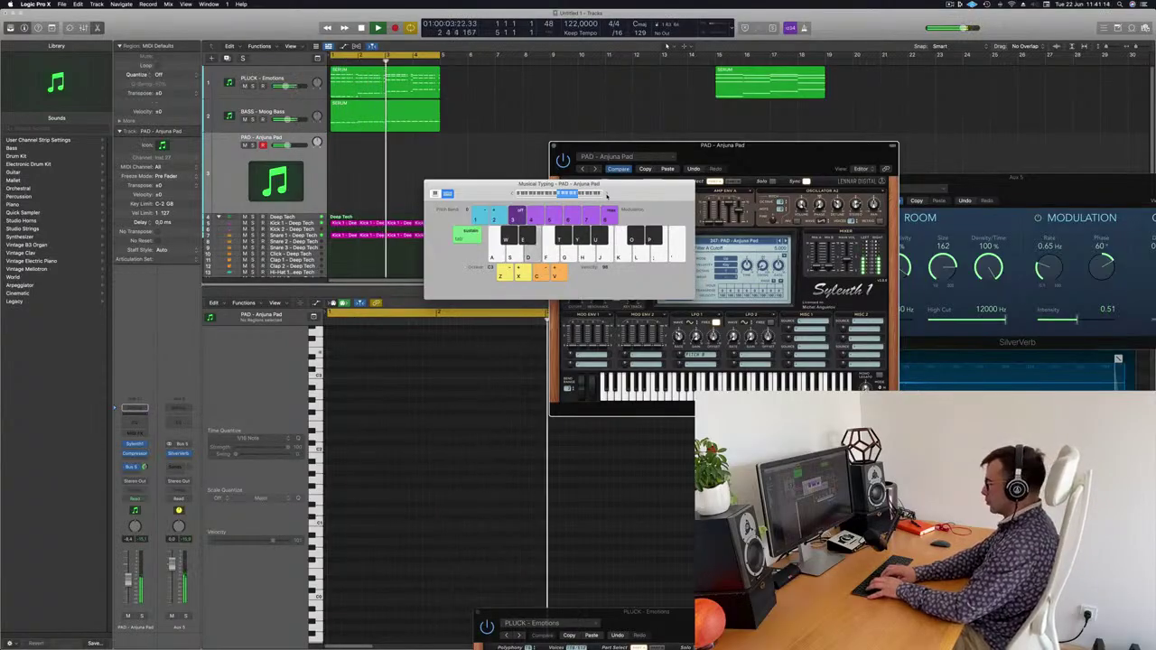
Step: Try recording a pad melody over the four-bar loop with Musical Typing, then undo the take
key(r)
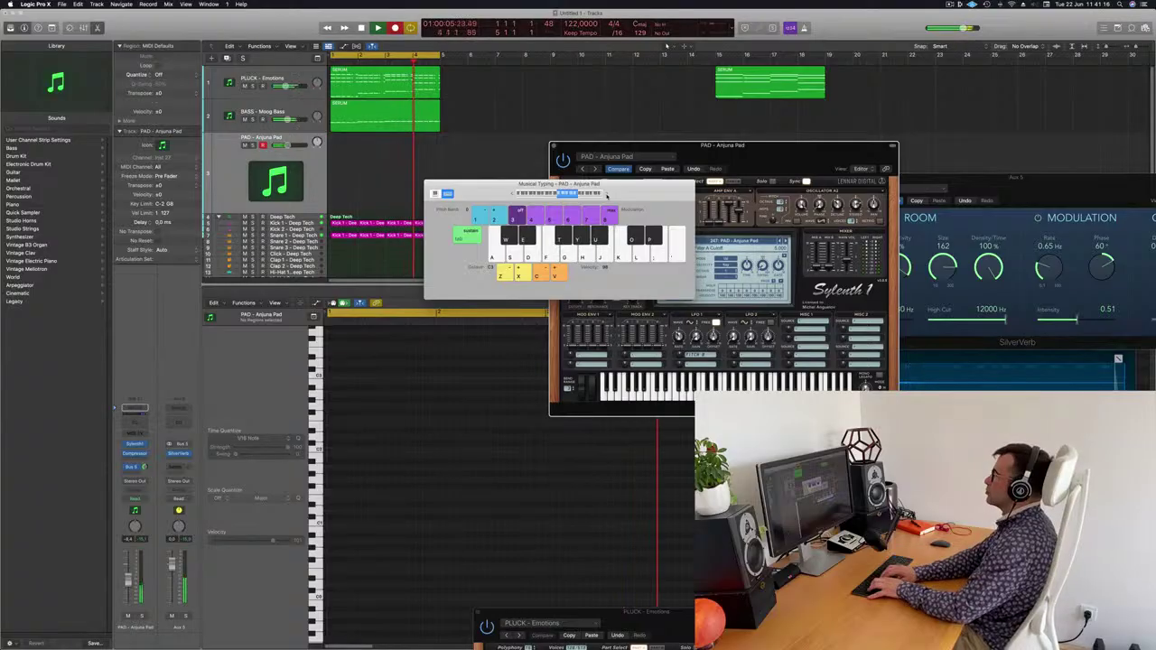
key(d)
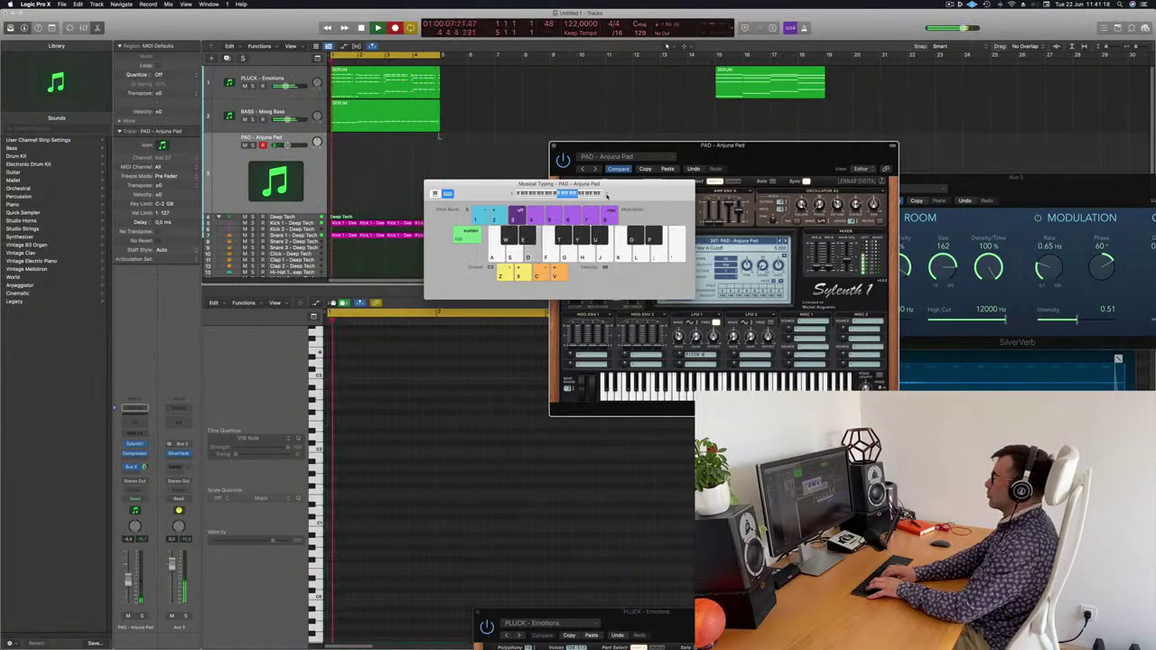
key(s)
key(k)
key(j)
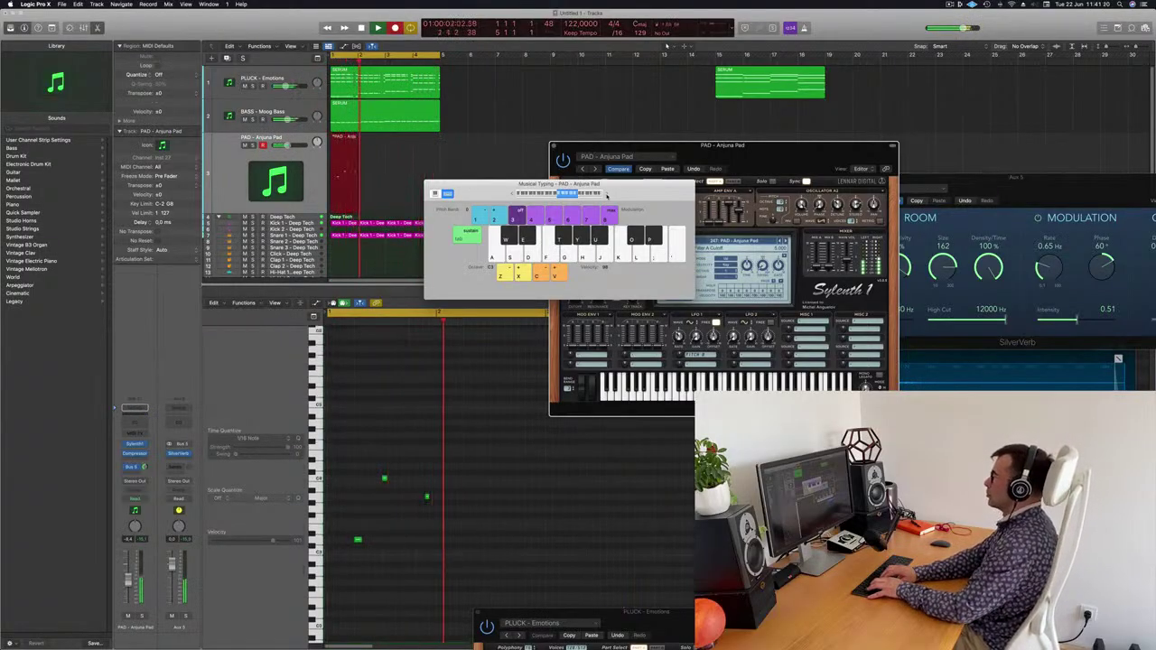
key(d)
key(t)
key(j)
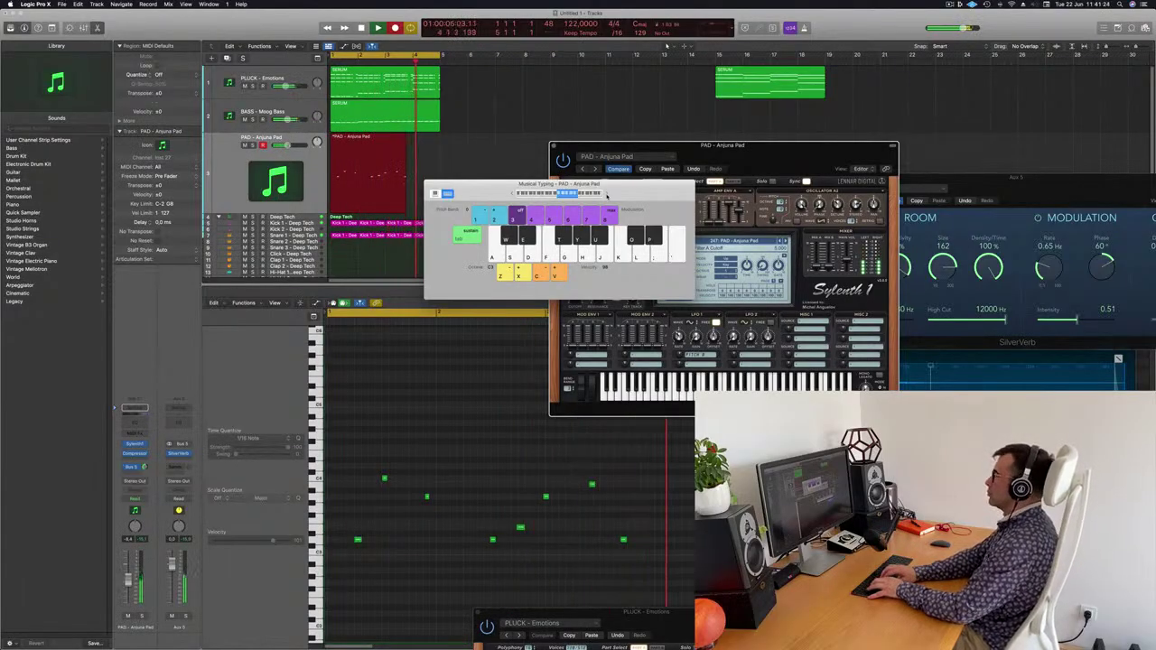
key(space)
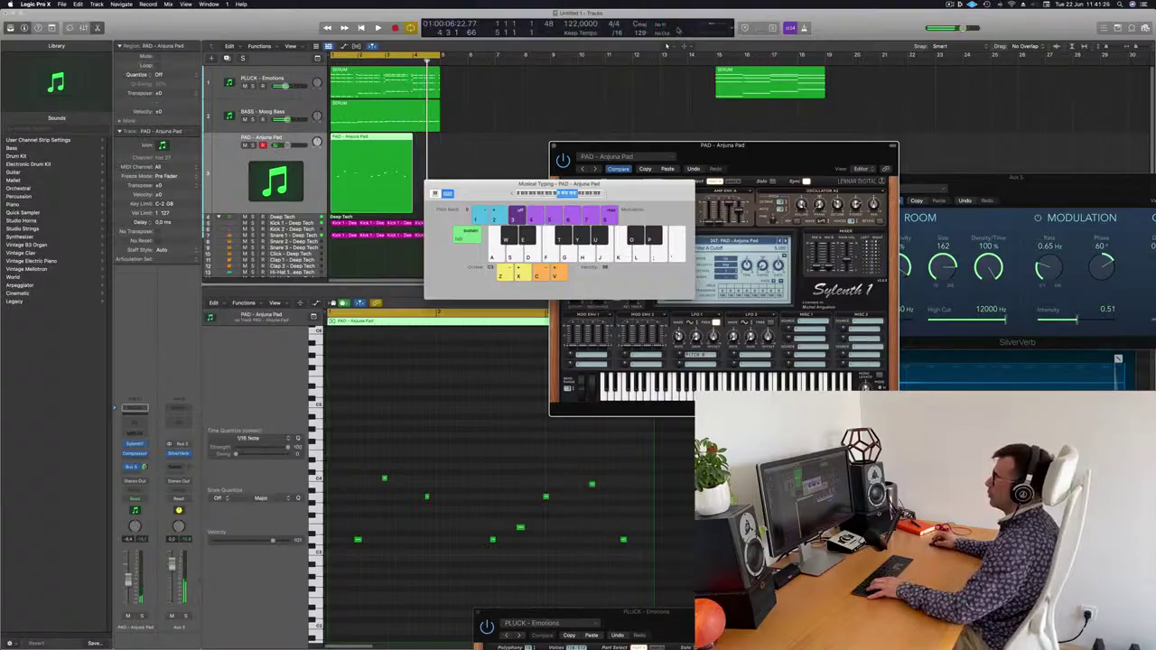
key(super+z)
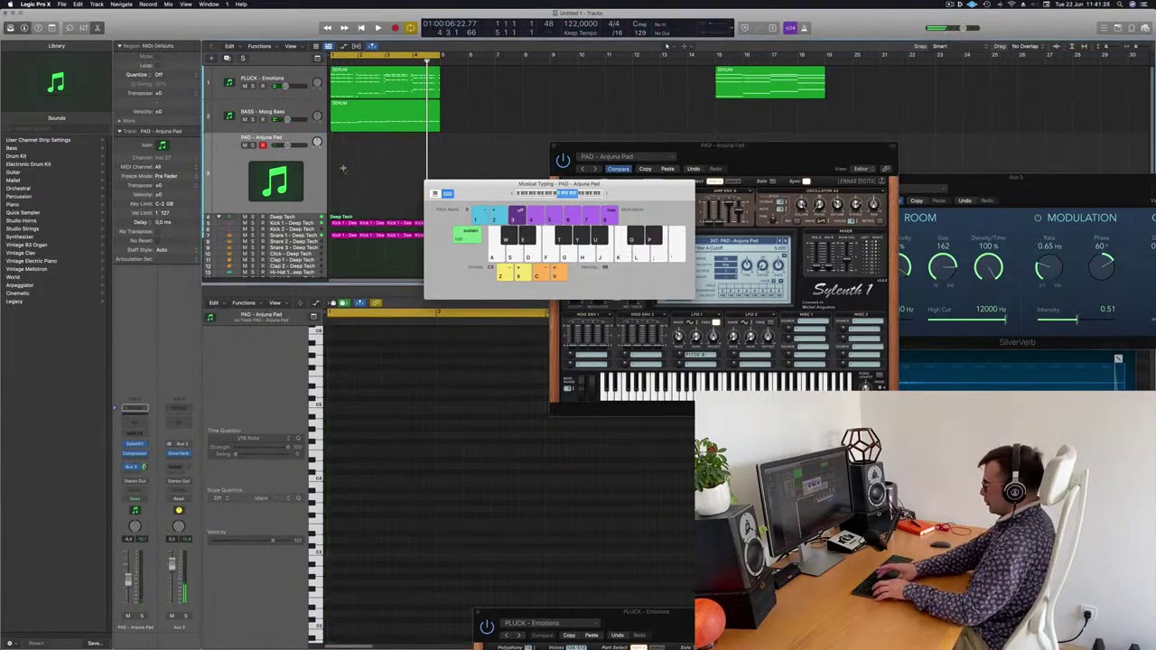
Step: Repeat the four-bar pluck, bass and drum regions three more times and extend the cycle range to bar 17
key(super+r)
key(super+r)
key(super+r)
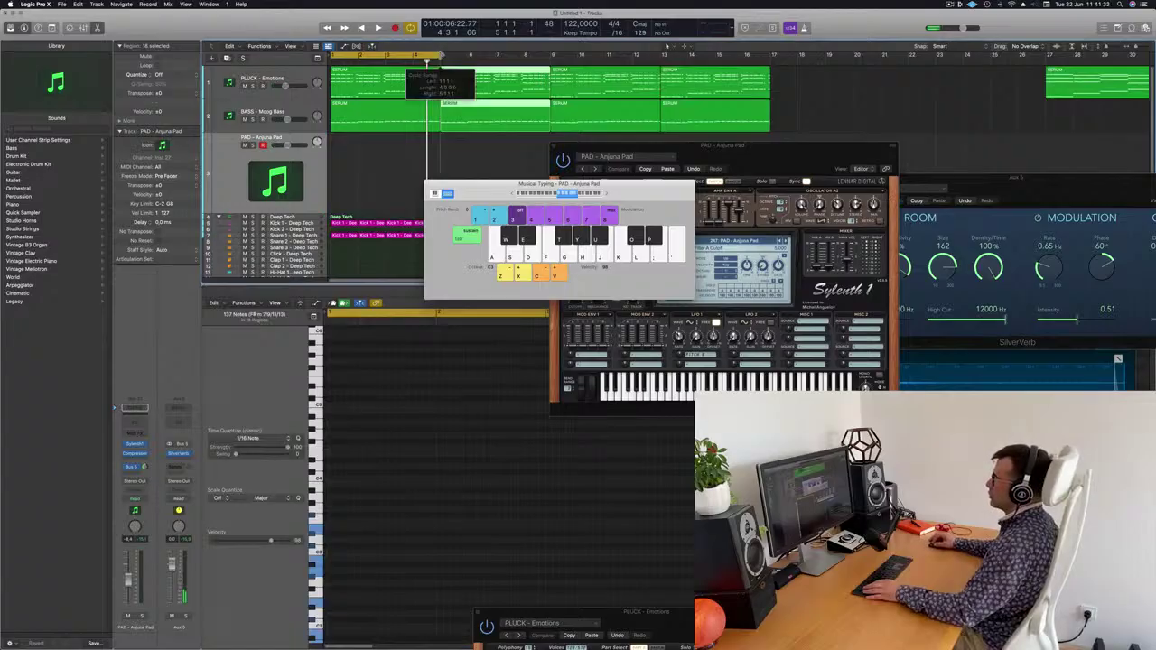
Step: Try recording a longer pad melody across the 16-bar cycle with Musical Typing, then delete the take
key(r)
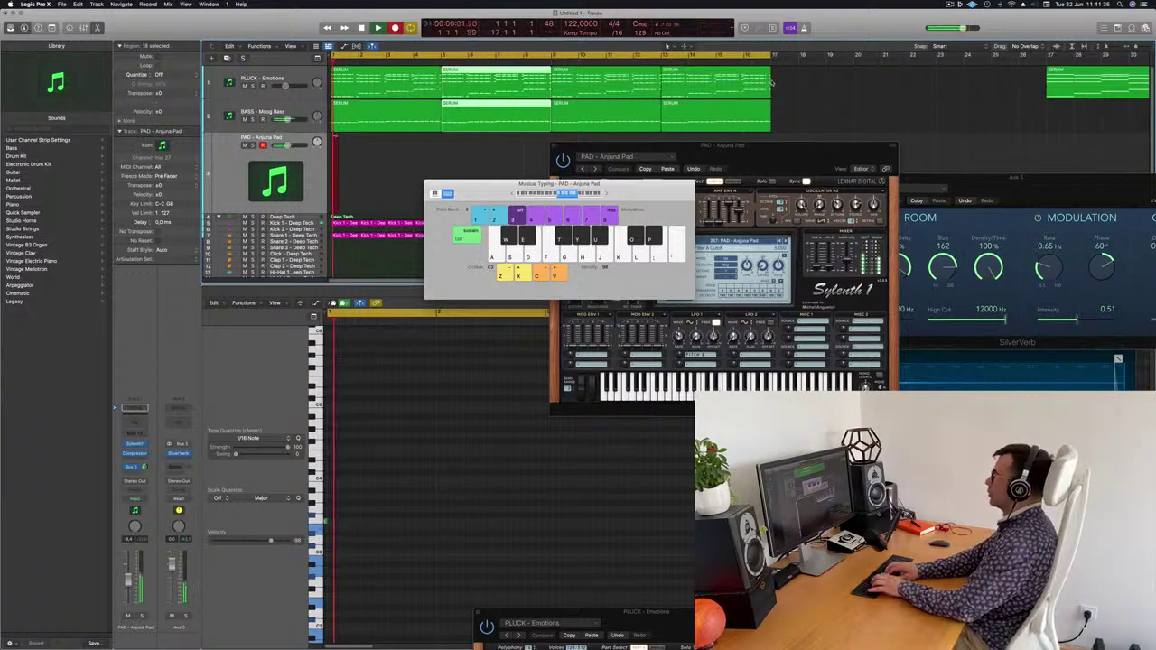
key(s)
key(d)
key(d)
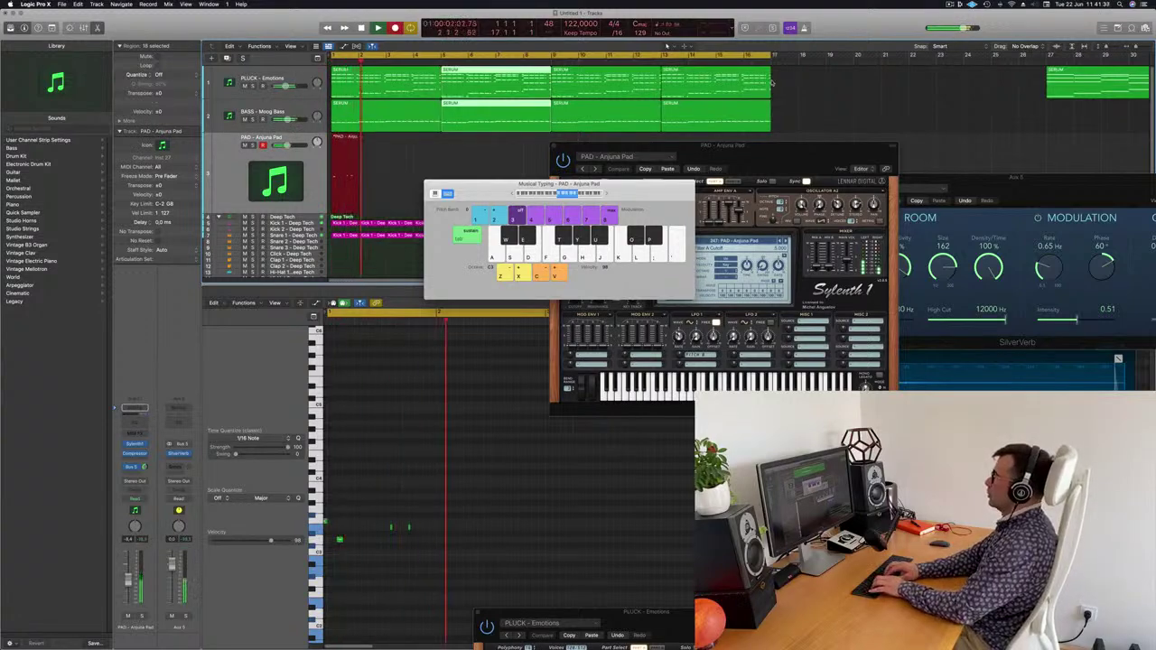
key(f)
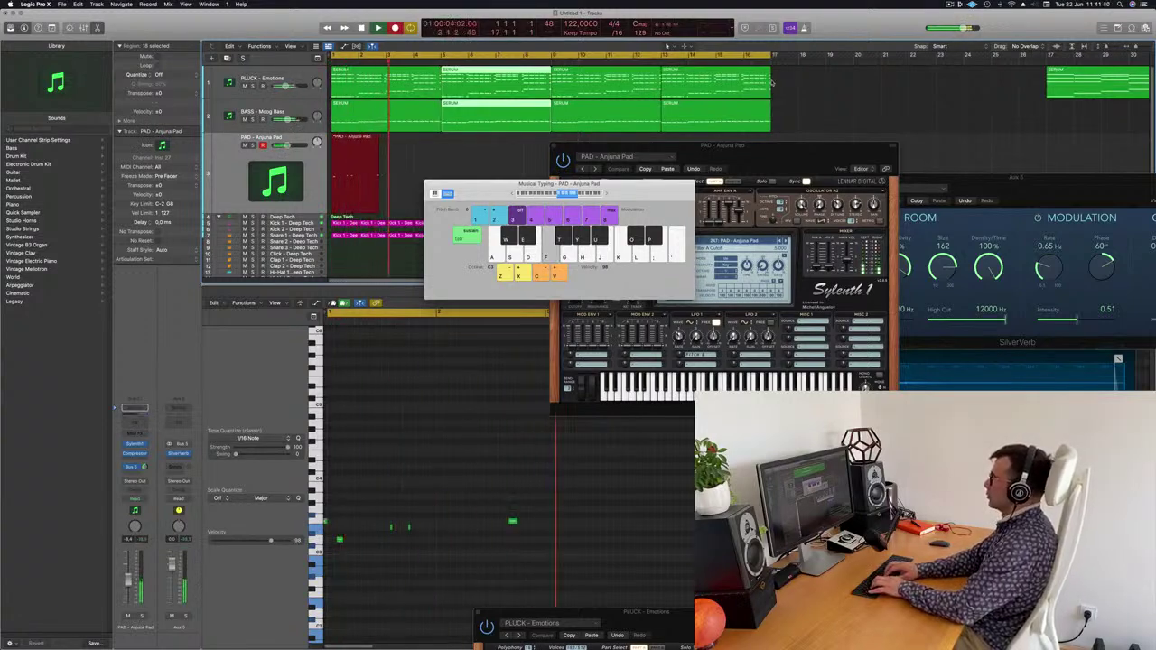
key(f)
key(g)
key(h)
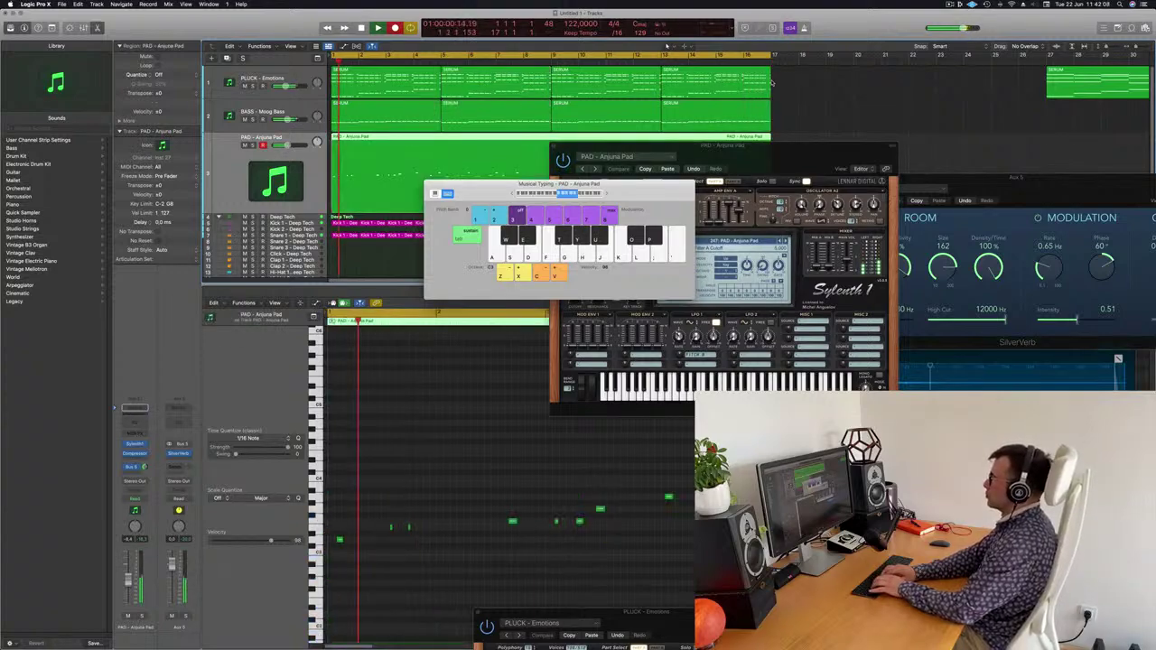
key(space)
key(Delete)
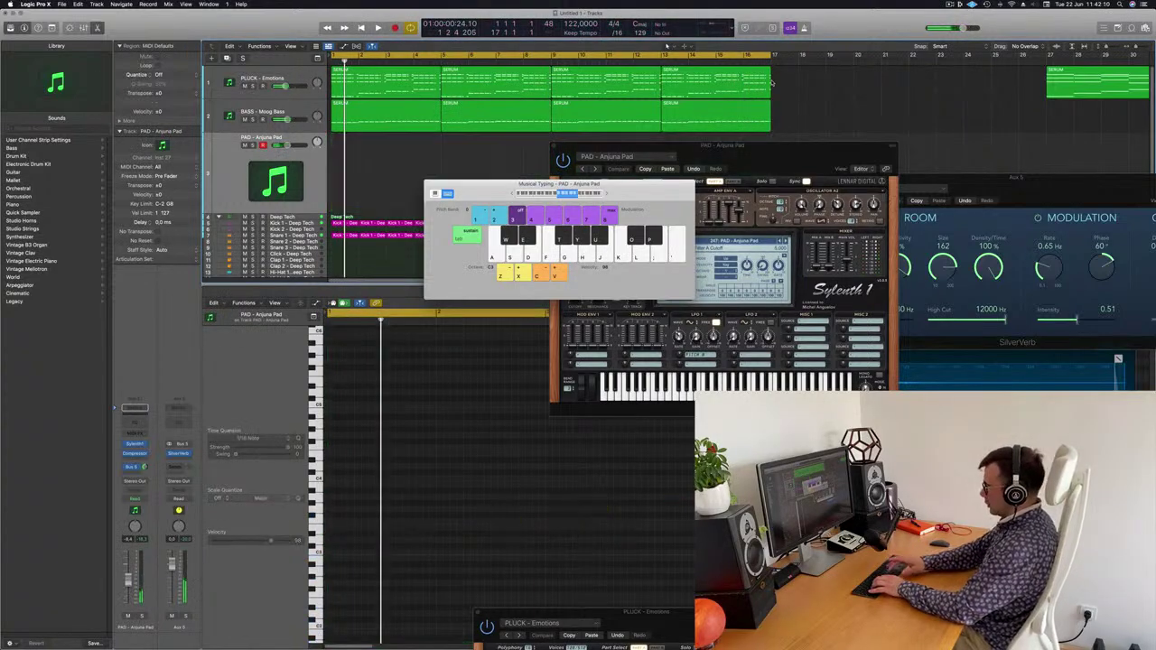
Step: Record a new eight-bar pad melody from bar 1 with Musical Typing
key(r)
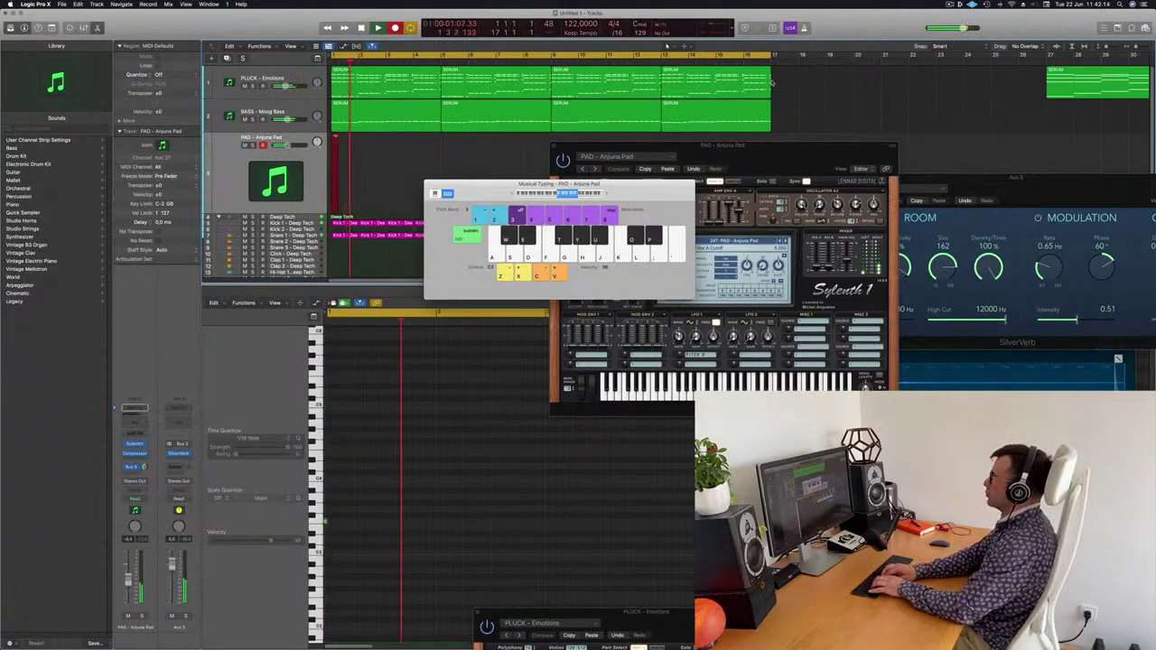
key(d)
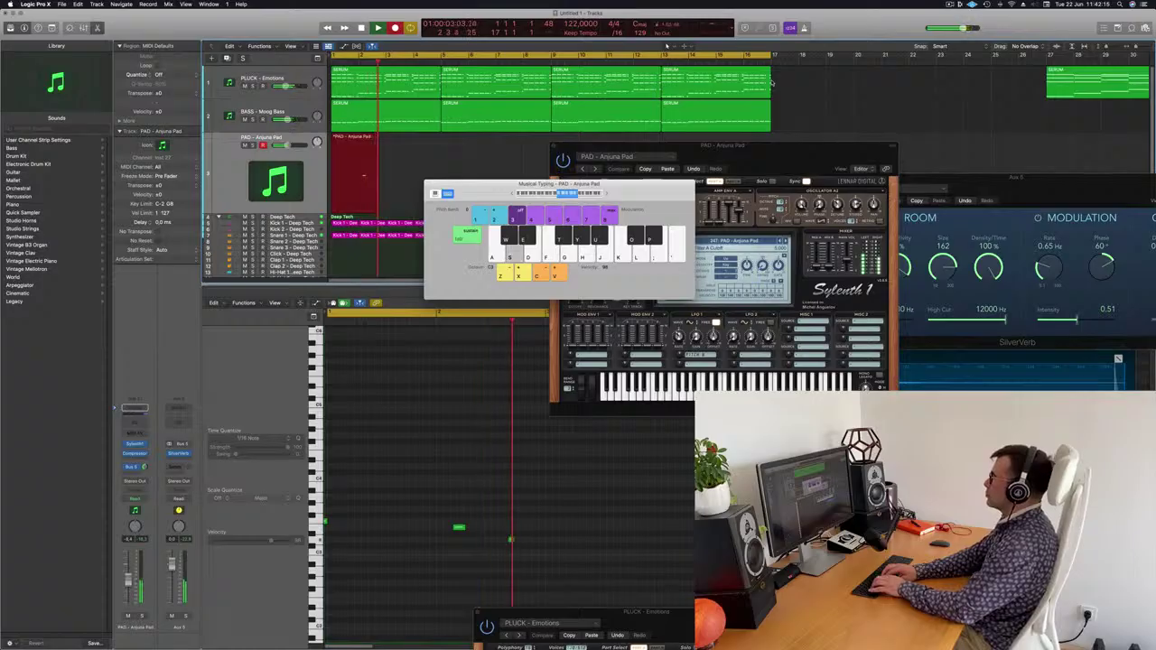
key(d)
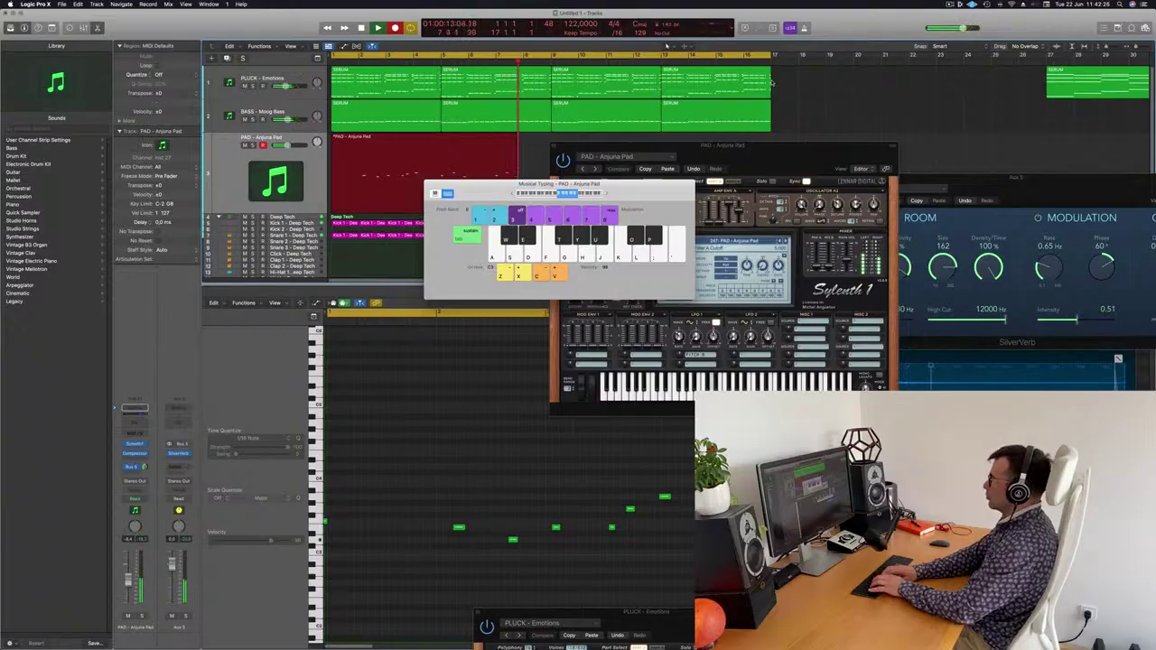
key(space)
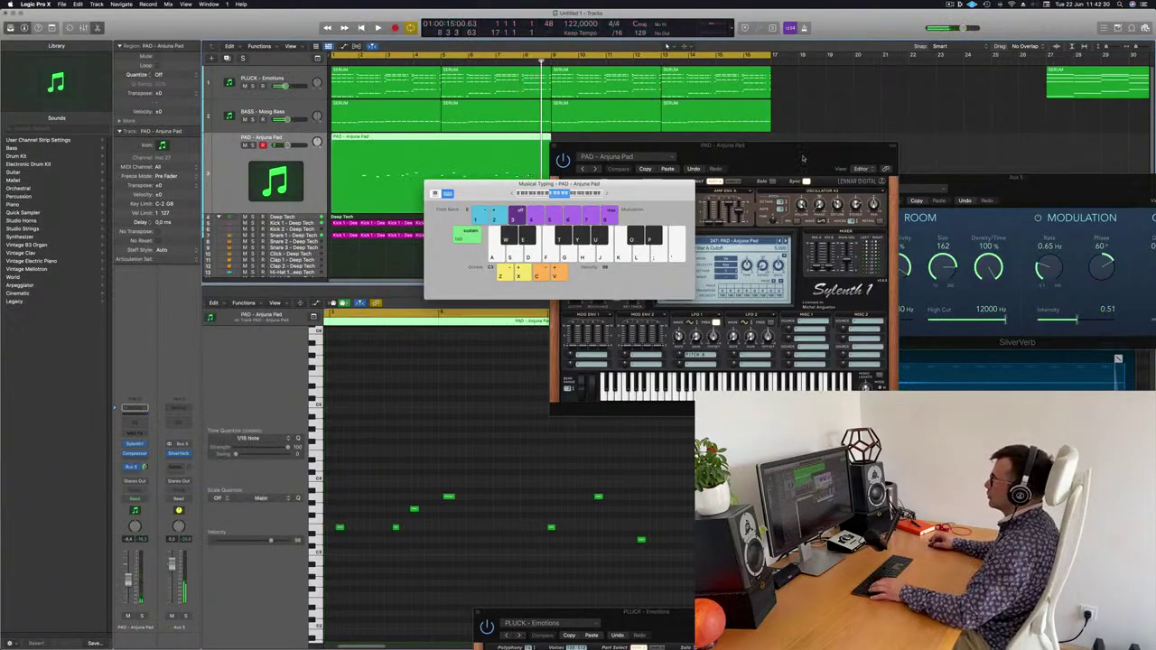
Step: Split the pad recording at bar 7, delete the part before it and move the remaining two bars to bar 1
drag(461, 193, 803, 158)
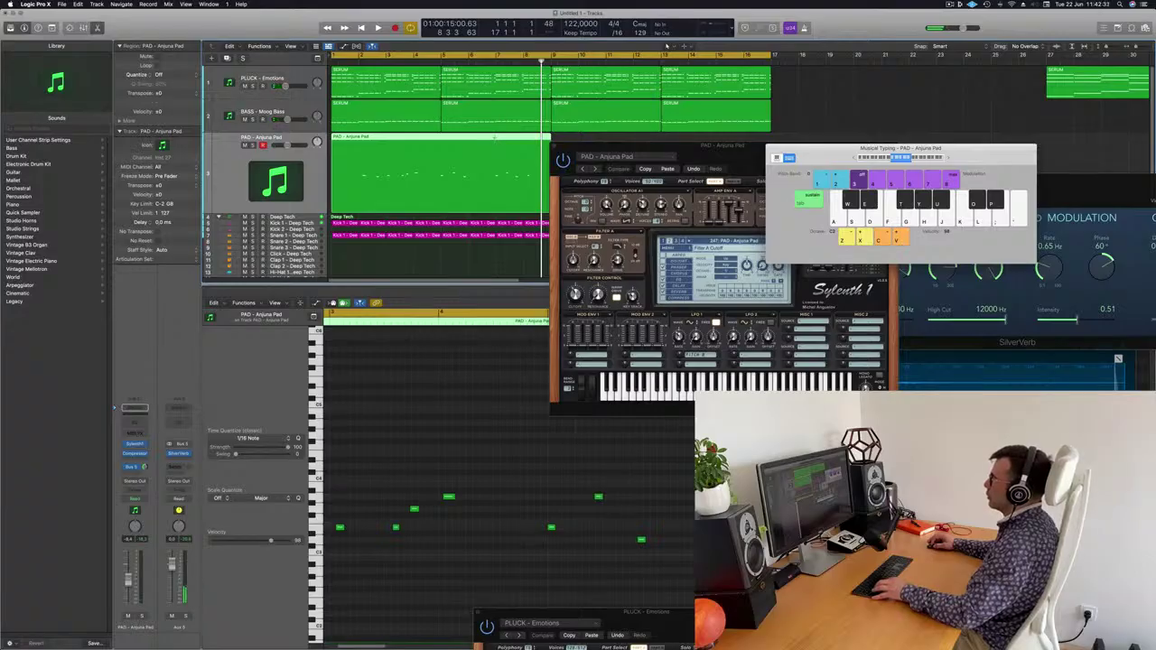
key(super+t)
click(636, 215)
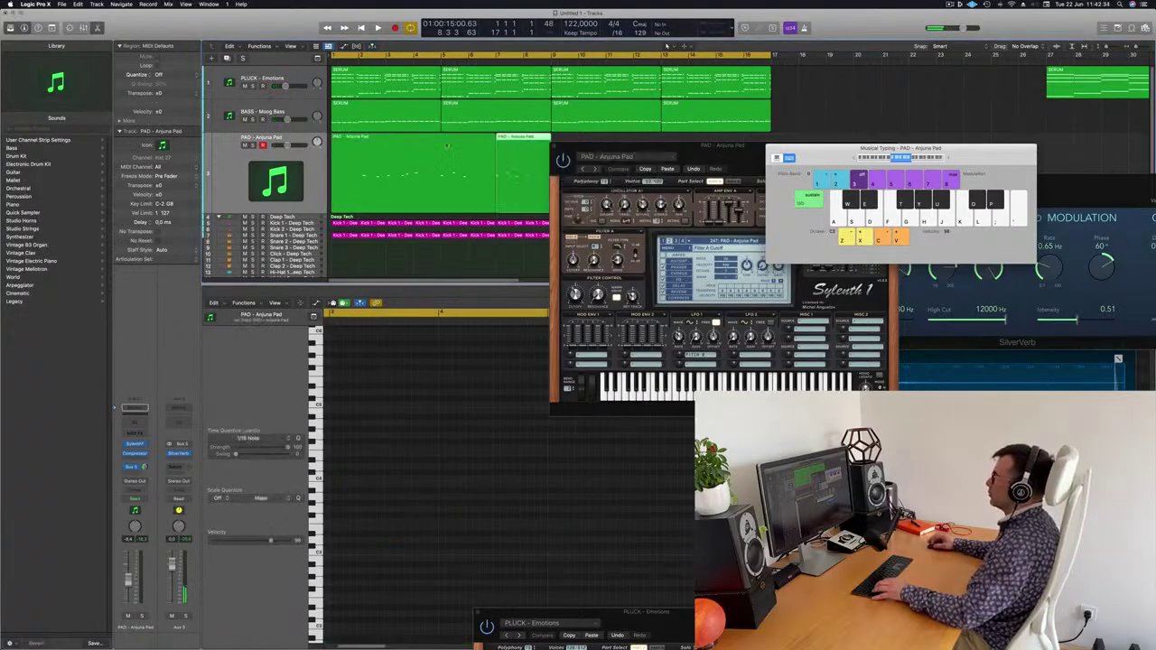
key(Delete)
drag(572, 145, 780, 143)
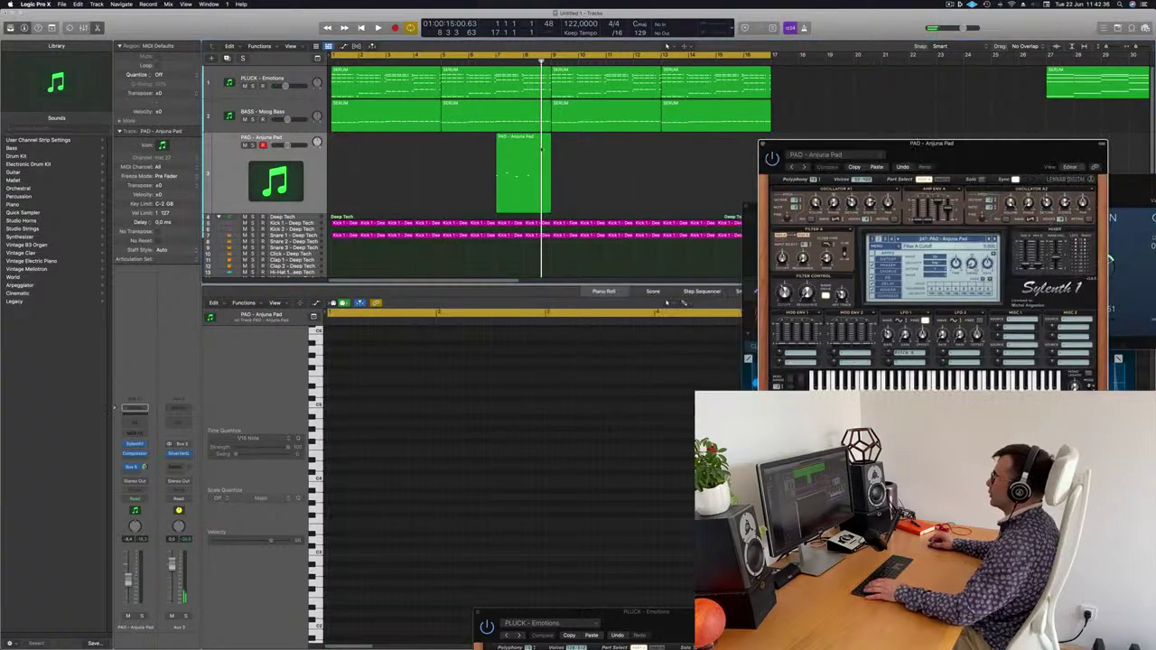
drag(528, 139, 364, 140)
Step: Play the trimmed pad region from the start and delete its last note in the Piano Roll
key(Return)
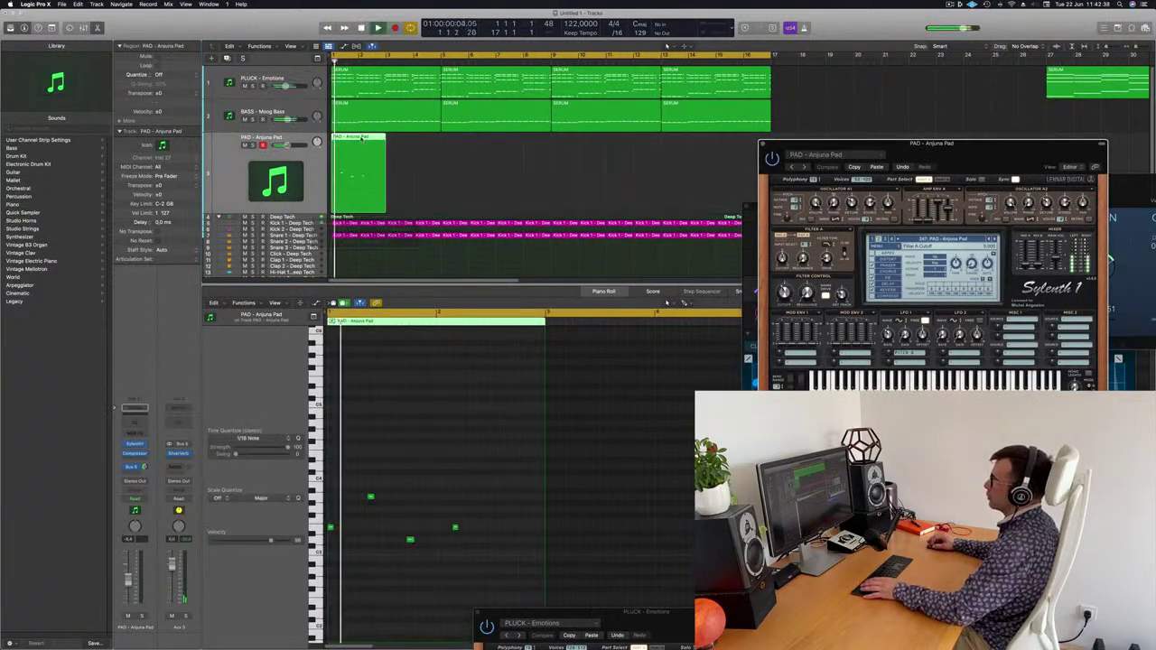
key(space)
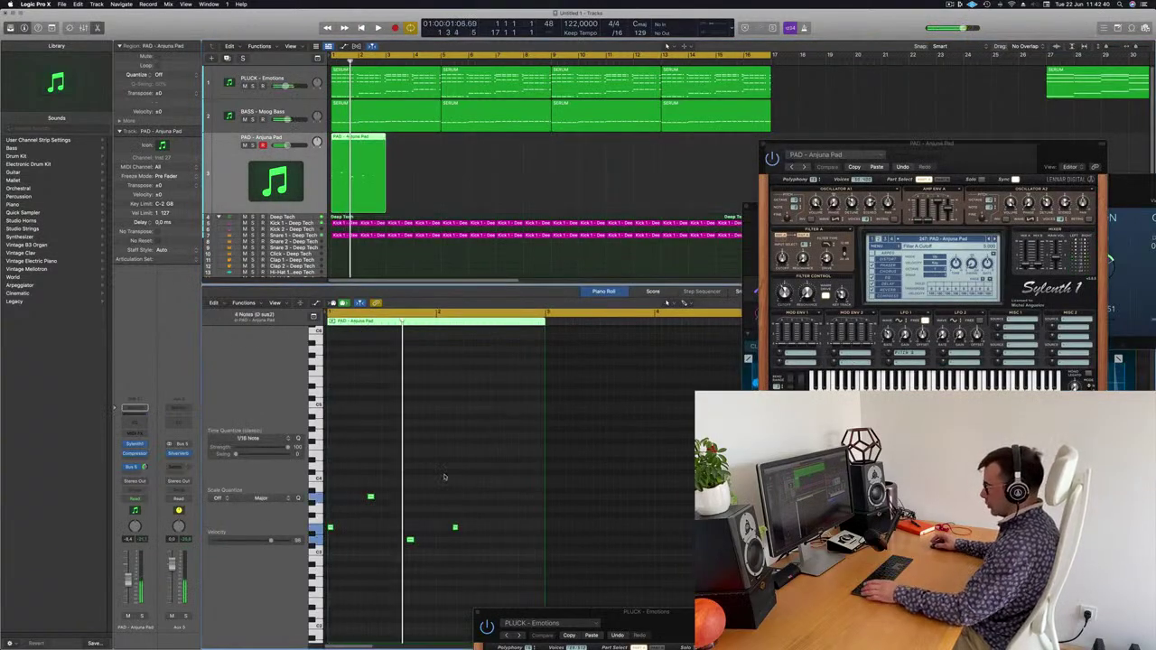
key(space)
scroll(480, 490, up, 5)
scroll(484, 490, down, 3)
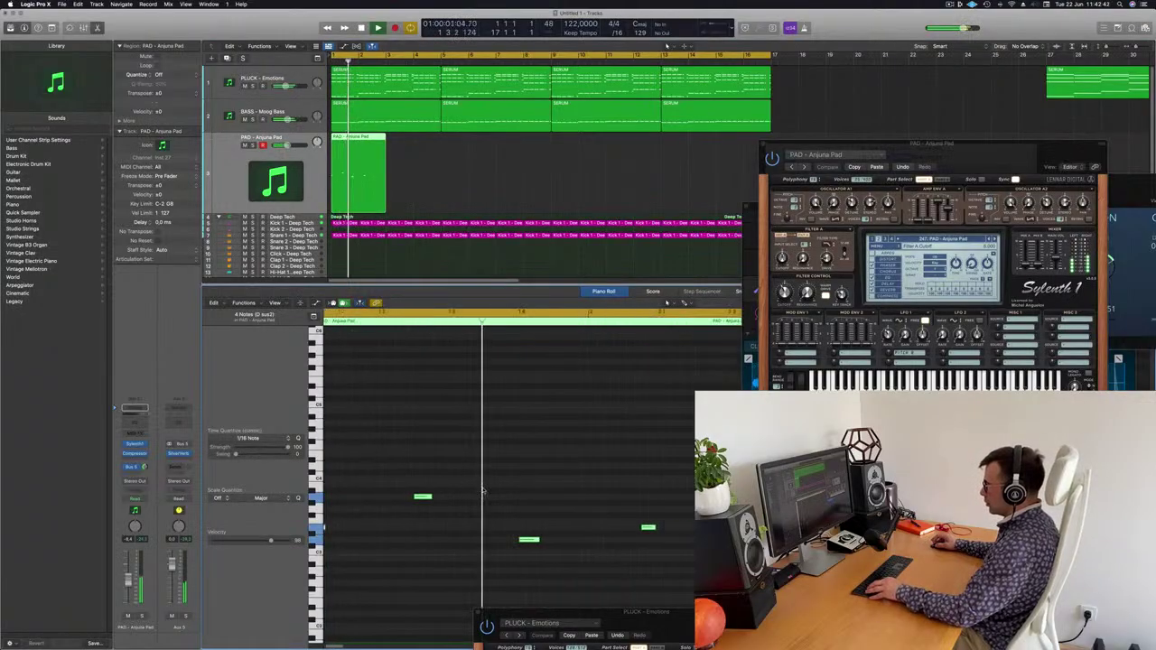
scroll(503, 474, down, 1)
mouse_move(527, 507)
mouse_down()
mouse_move(551, 539)
mouse_move(524, 545)
mouse_up()
key(Return)
key(Return)
key(BackSpace)
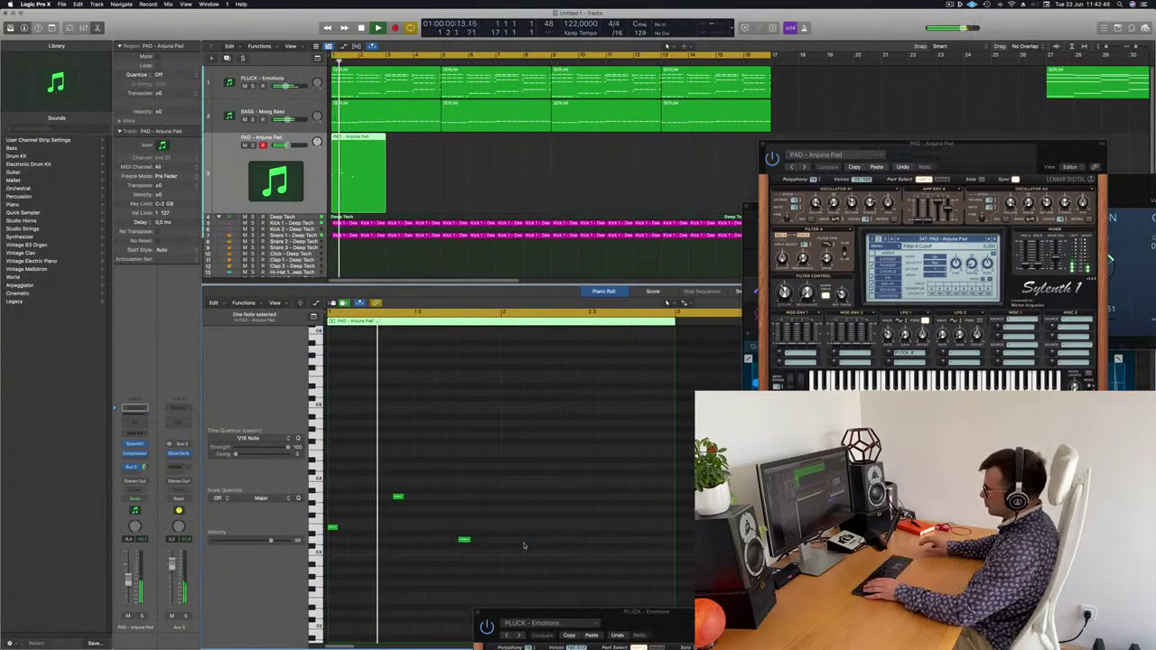
Step: Copy the second and third pad notes about three beats later in the region and play the result
key(space)
drag(386, 471, 484, 576)
drag(398, 497, 533, 503)
key(space)
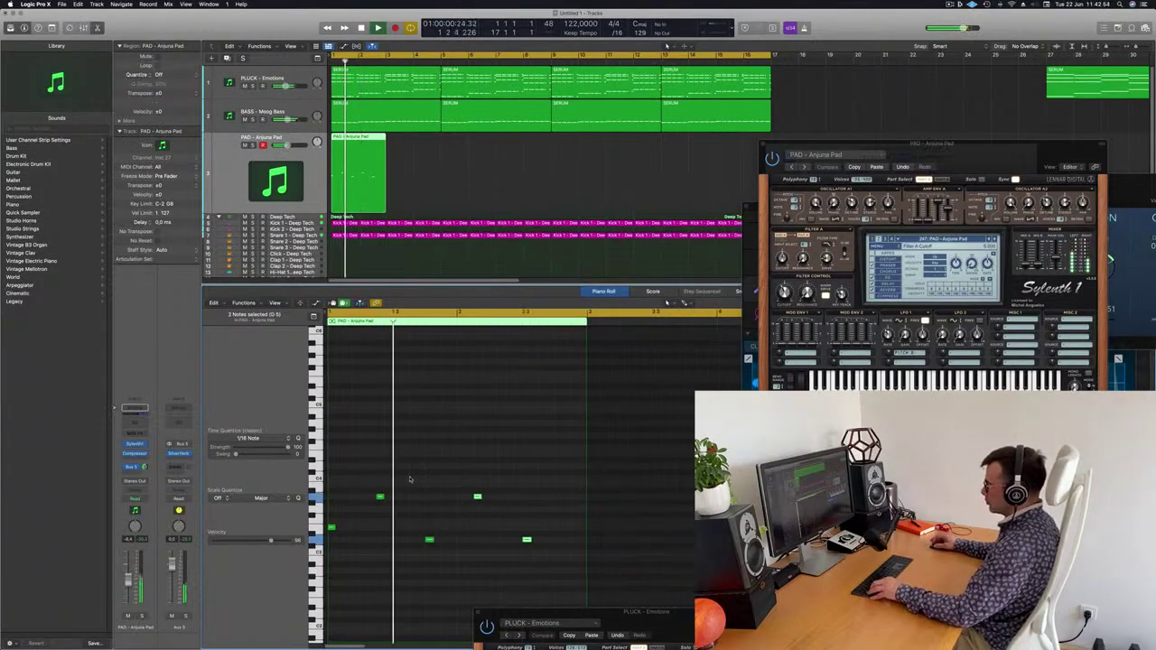
Step: Play the loop and copy the two-bar PAD - Anjuna Pad region to bar 3, directly behind the original
scroll(422, 479, left, 4)
scroll(443, 478, left, 3)
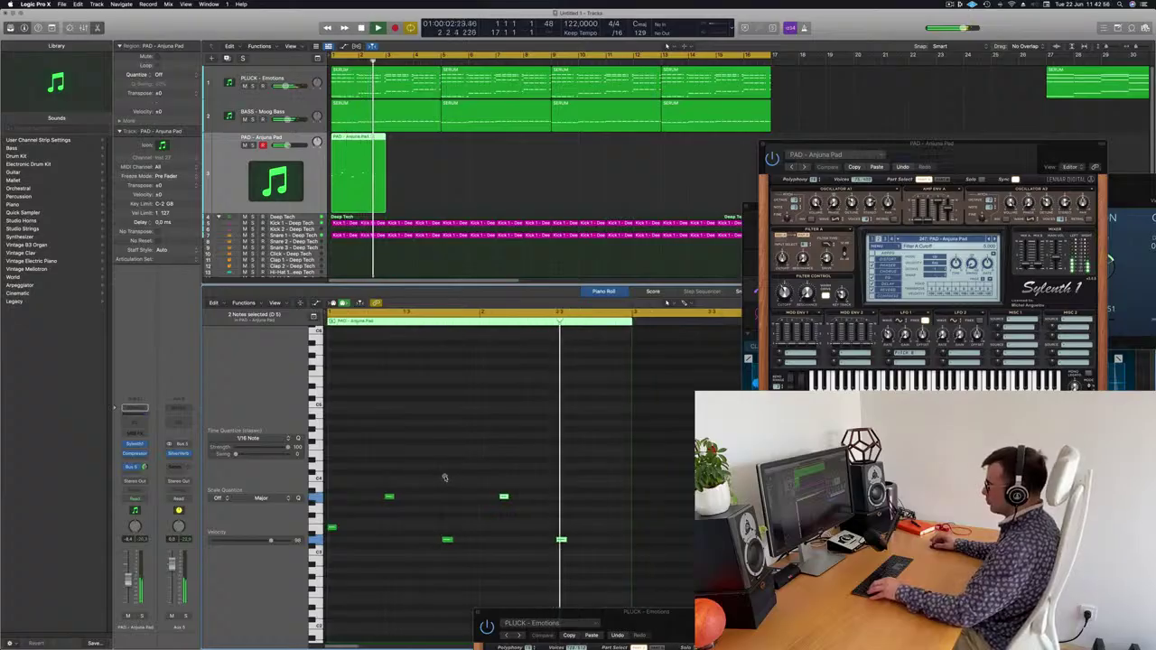
key(space)
key(space)
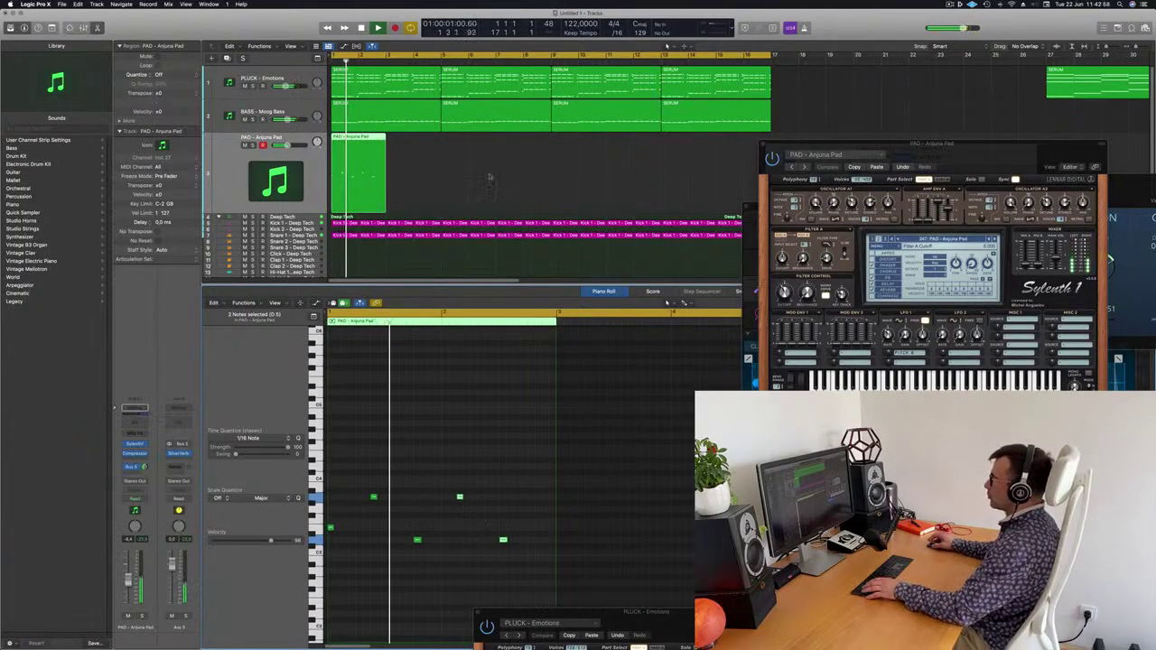
key(space)
key(space)
alt+drag(358, 145, 414, 145)
scroll(485, 170, left, 2)
scroll(487, 176, left, 2)
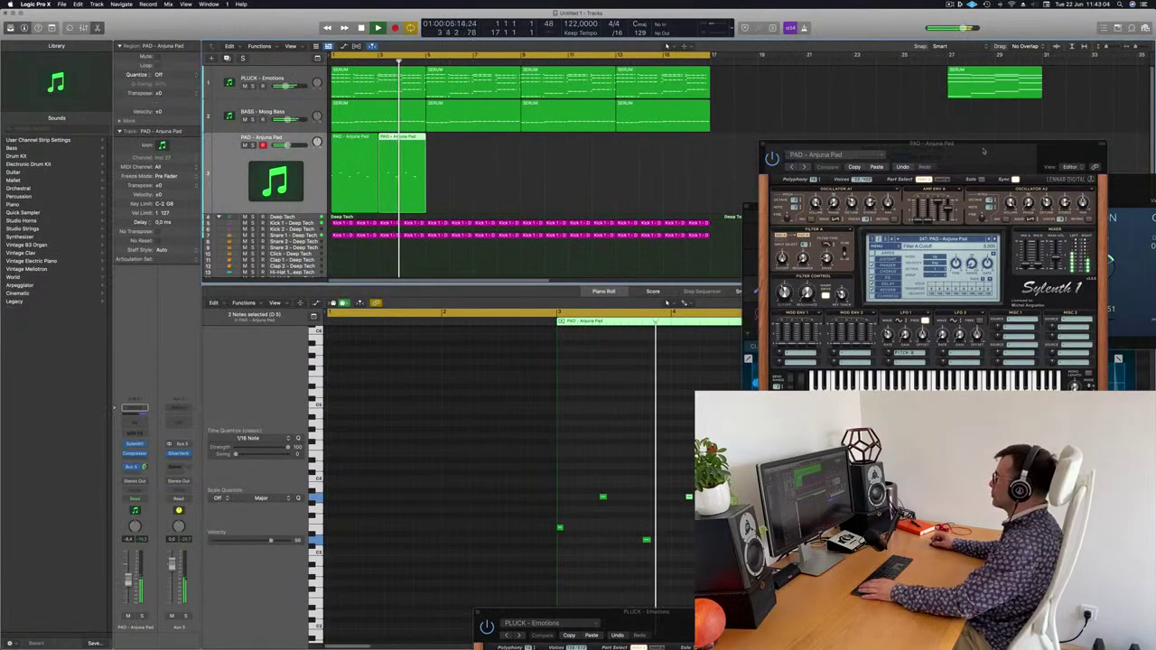
Step: Select both pad regions and repeat them once so the pattern fills bars 1 to 8
drag(1044, 143, 946, 79)
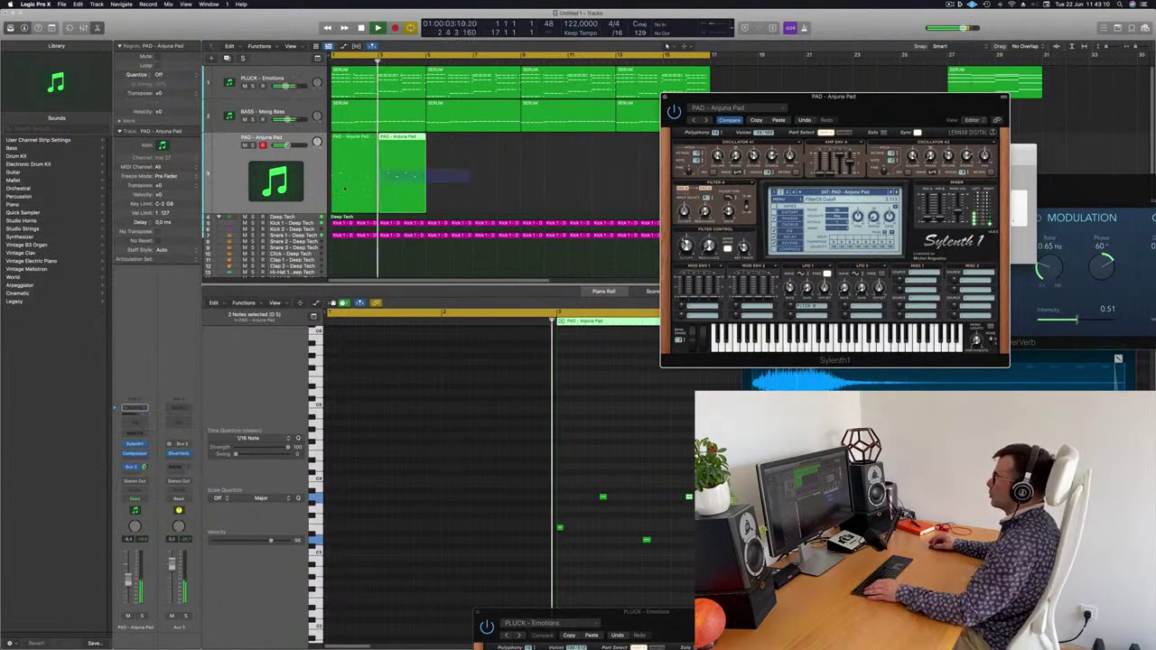
shift+click(347, 138)
key(super+r)
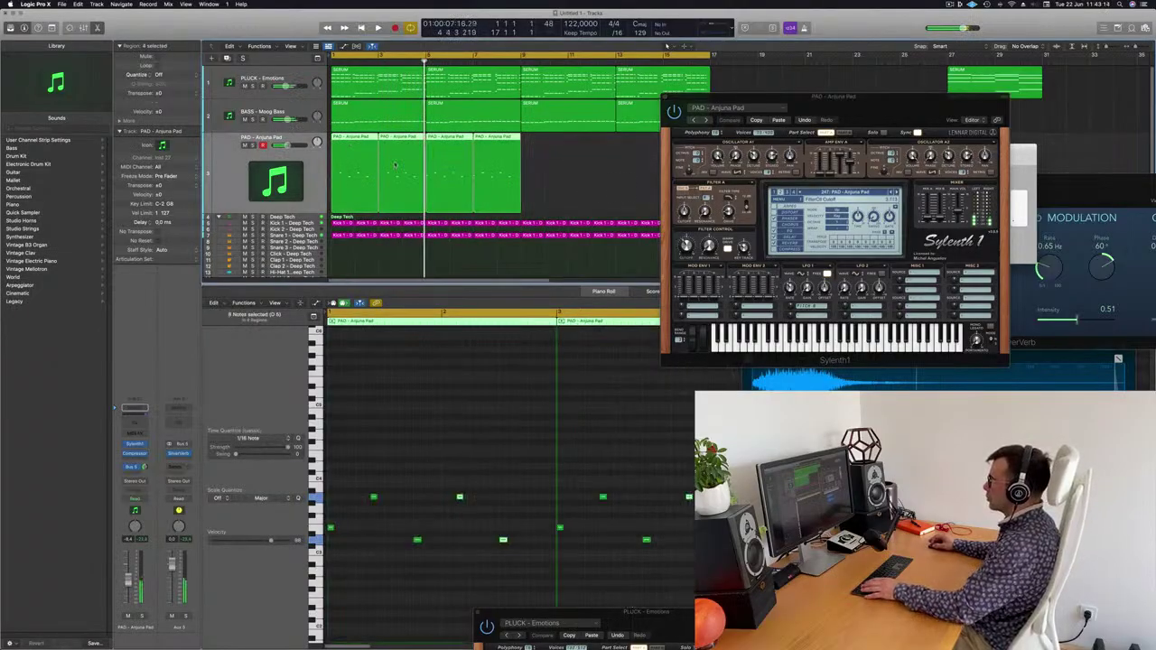
Step: Select all four pad regions and repeat them so the part extends through bar 16, with the Sylenth1 window moved aside
key(space)
click(536, 181)
click(357, 139)
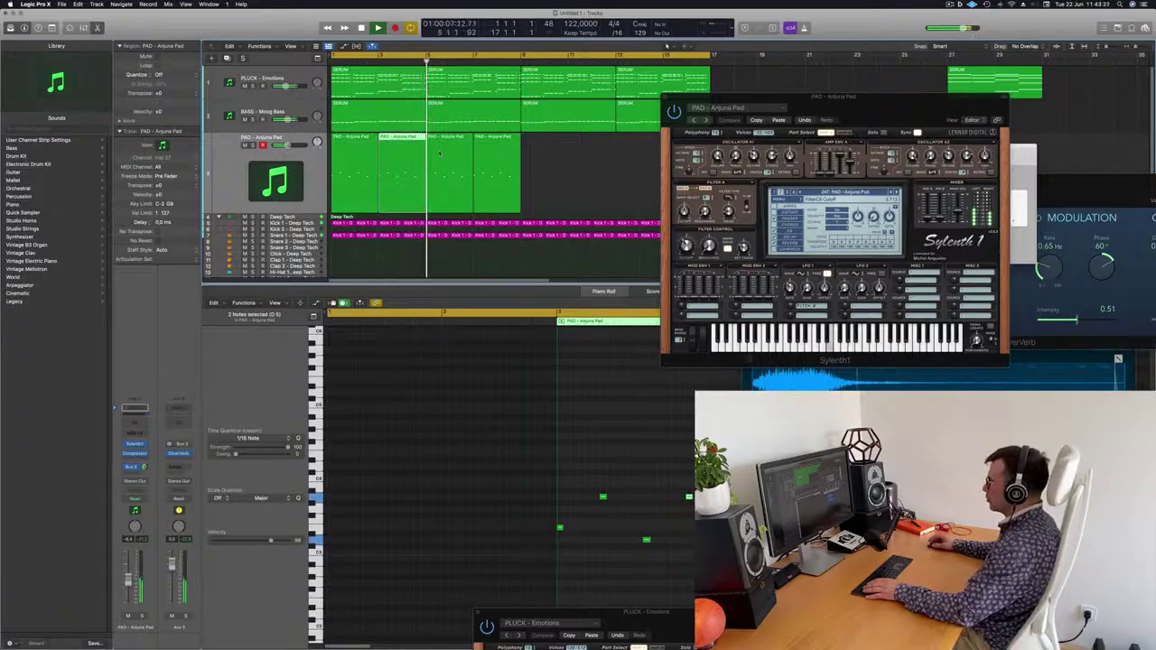
drag(810, 106, 860, 121)
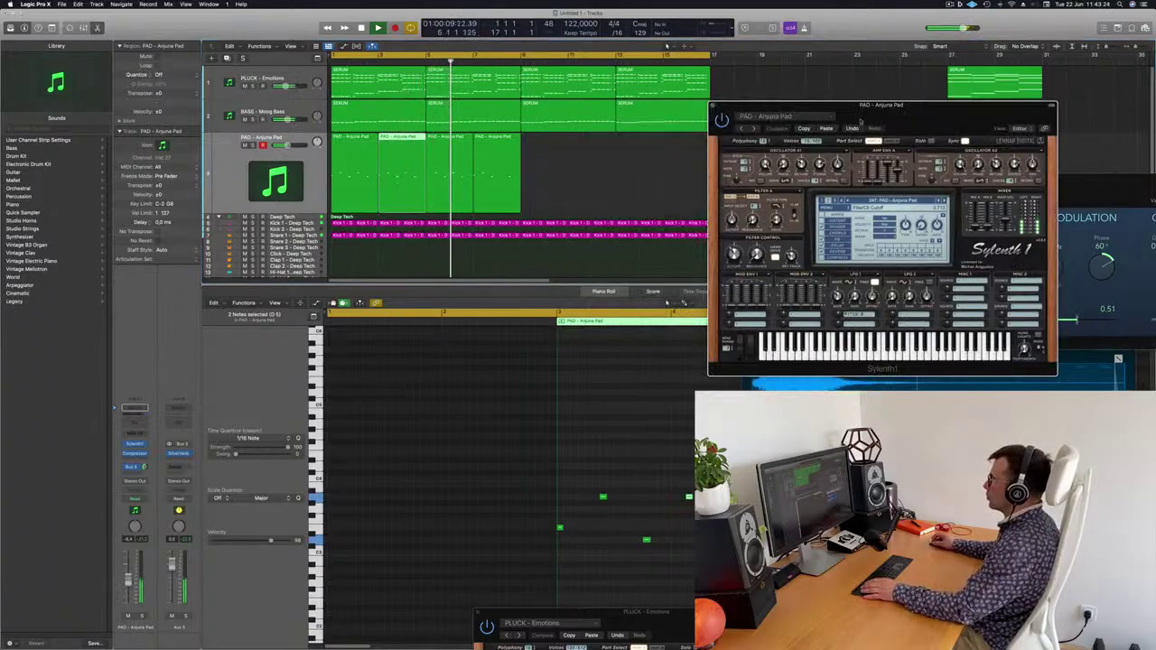
drag(585, 191, 538, 140)
key(space)
key(space)
drag(939, 106, 707, 175)
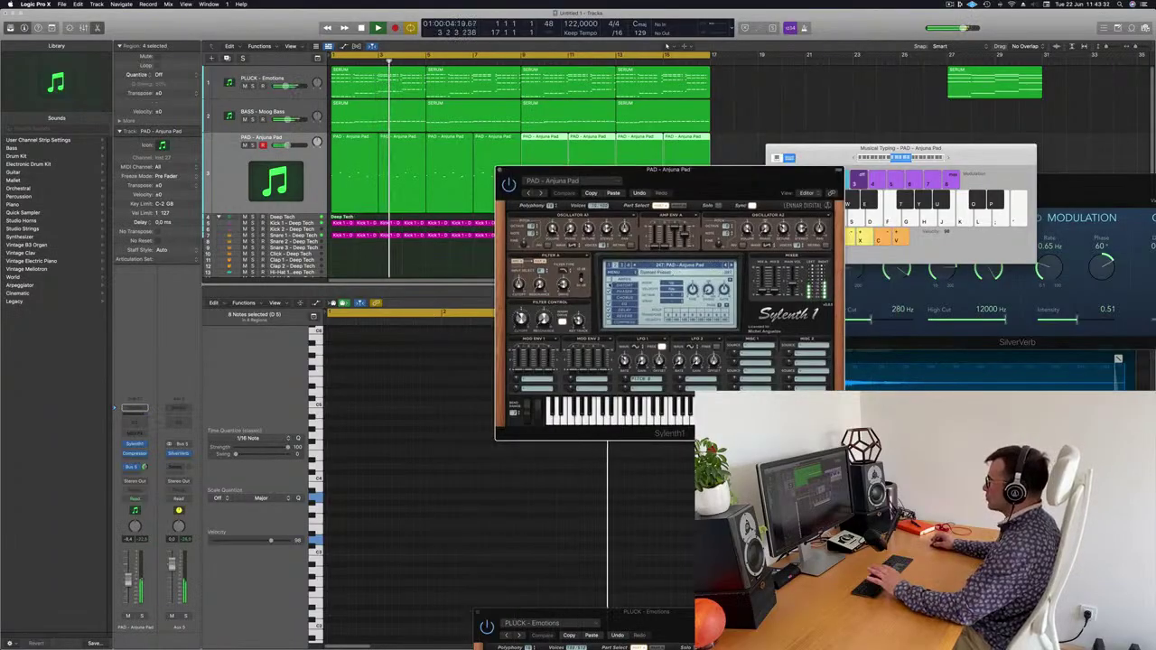
Step: Play the loop and edit Part B of the pad's Sylenth1 patch, adjusting its amp envelope release and filter cutoff
key(space)
key(space)
drag(699, 175, 658, 173)
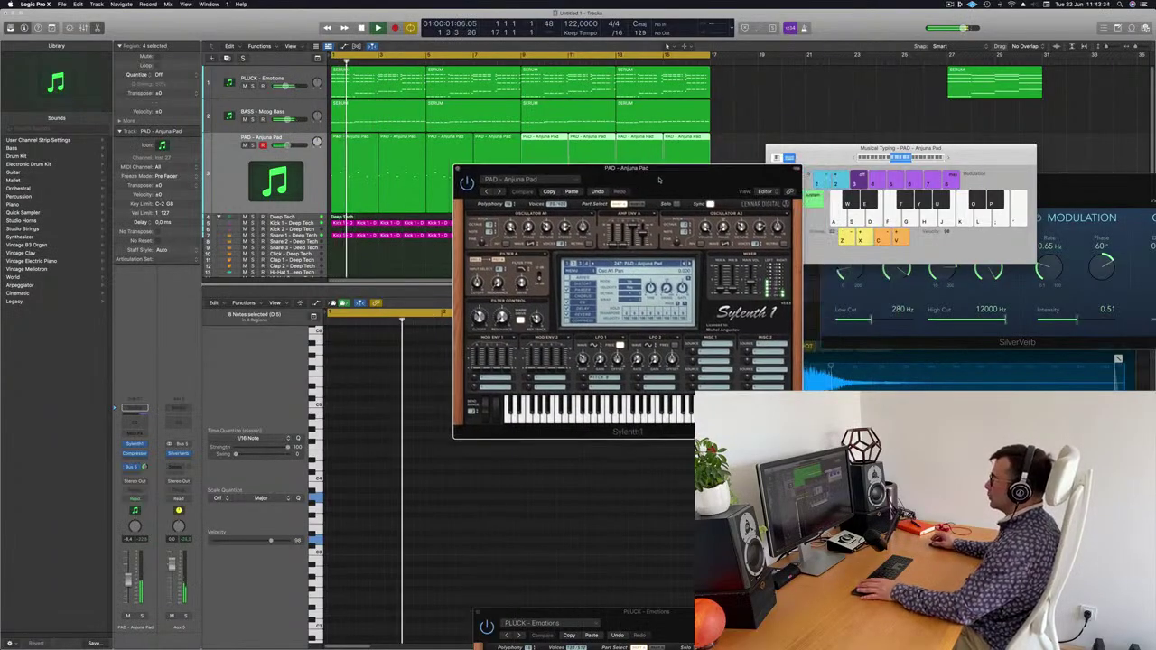
key(space)
key(space)
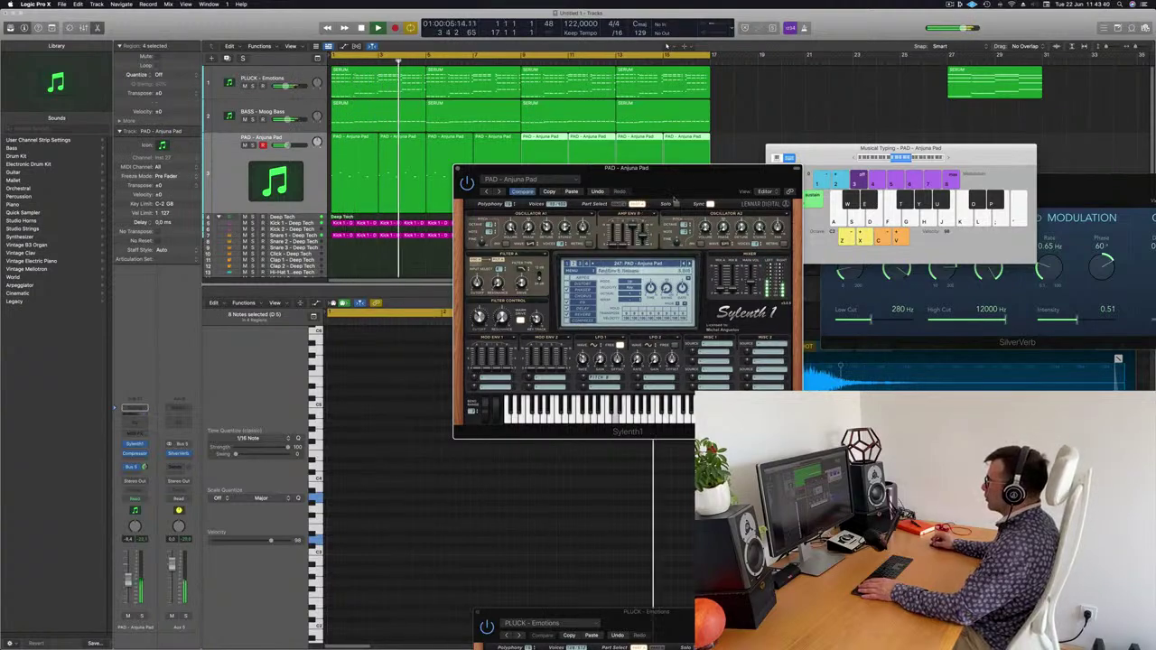
click(637, 204)
drag(680, 190, 705, 190)
drag(613, 168, 633, 169)
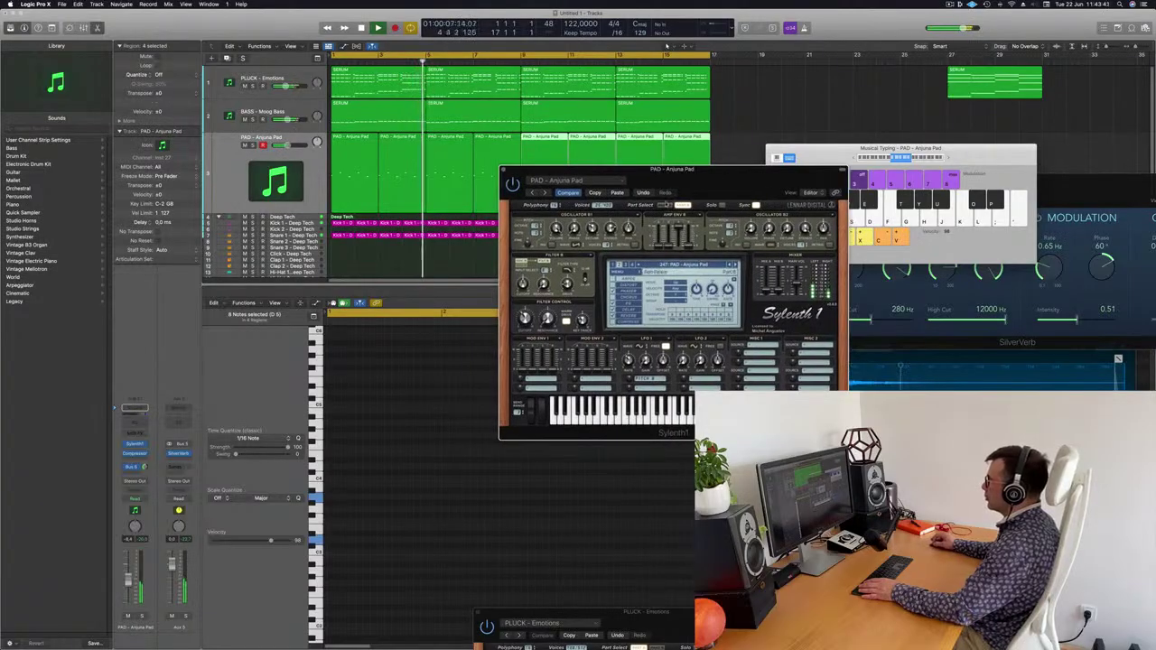
drag(736, 173, 830, 172)
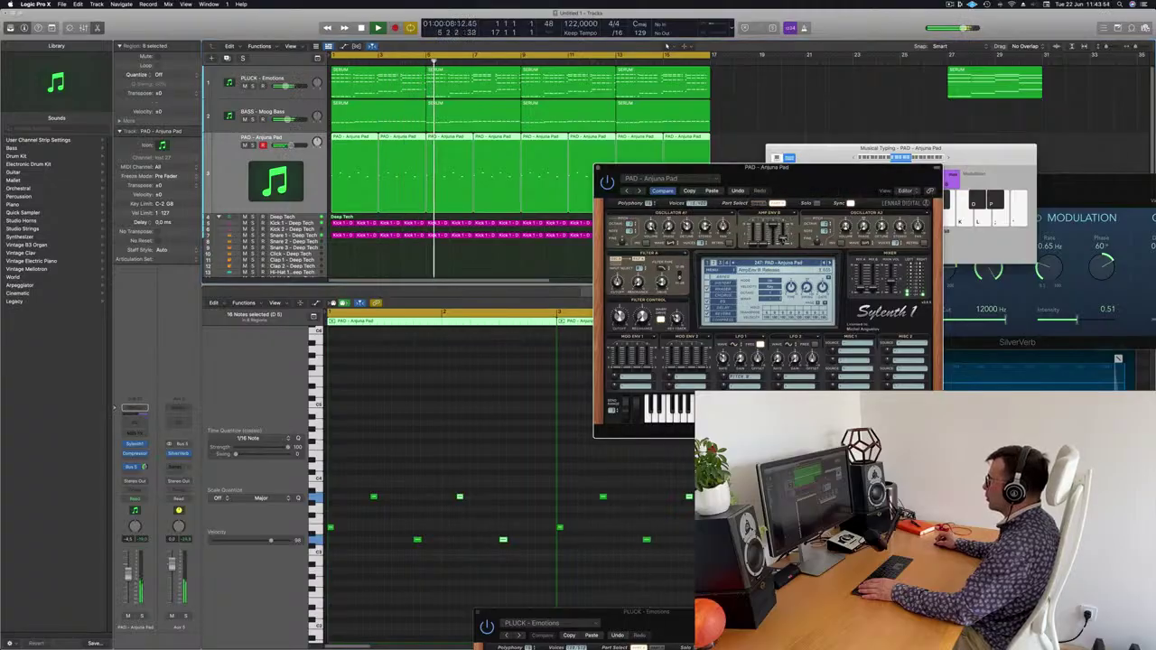
drag(684, 184, 550, 187)
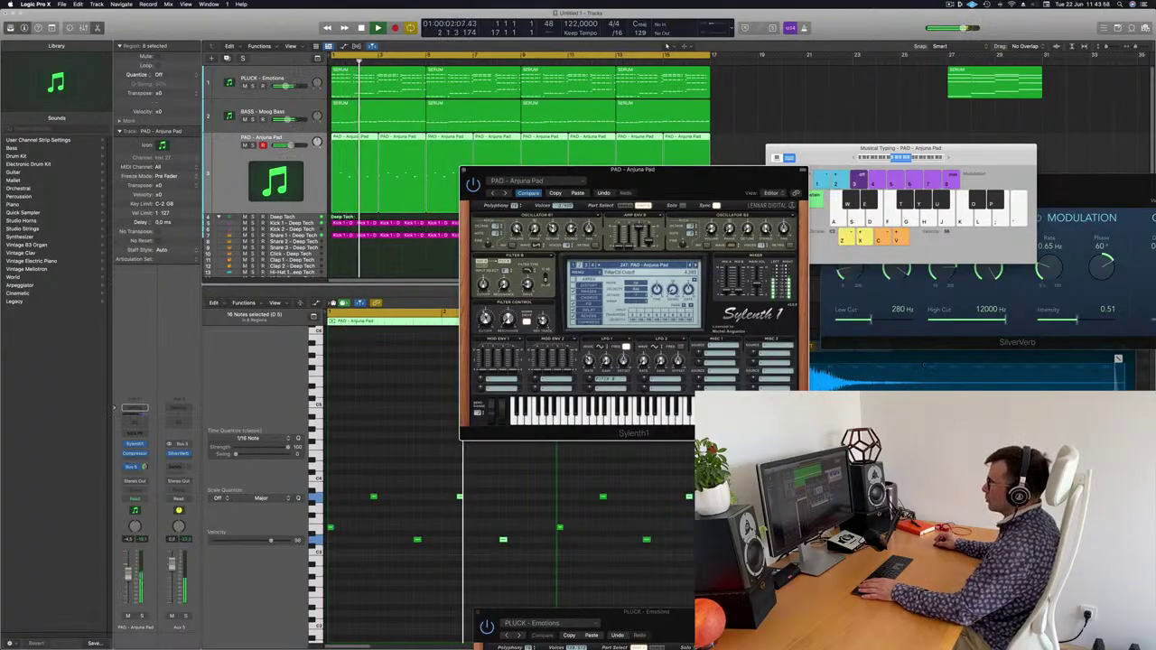
Step: Try transposing all the pad notes in the Piano Roll down one octave
click(404, 404)
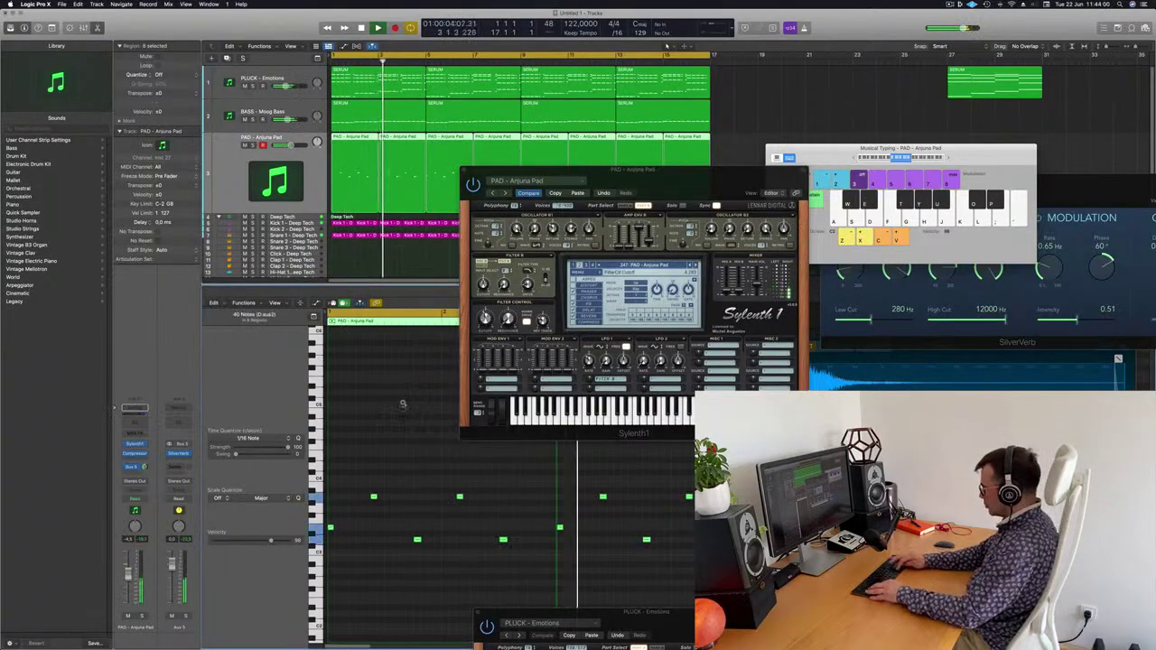
key(super+a)
key(alt+shift+Down)
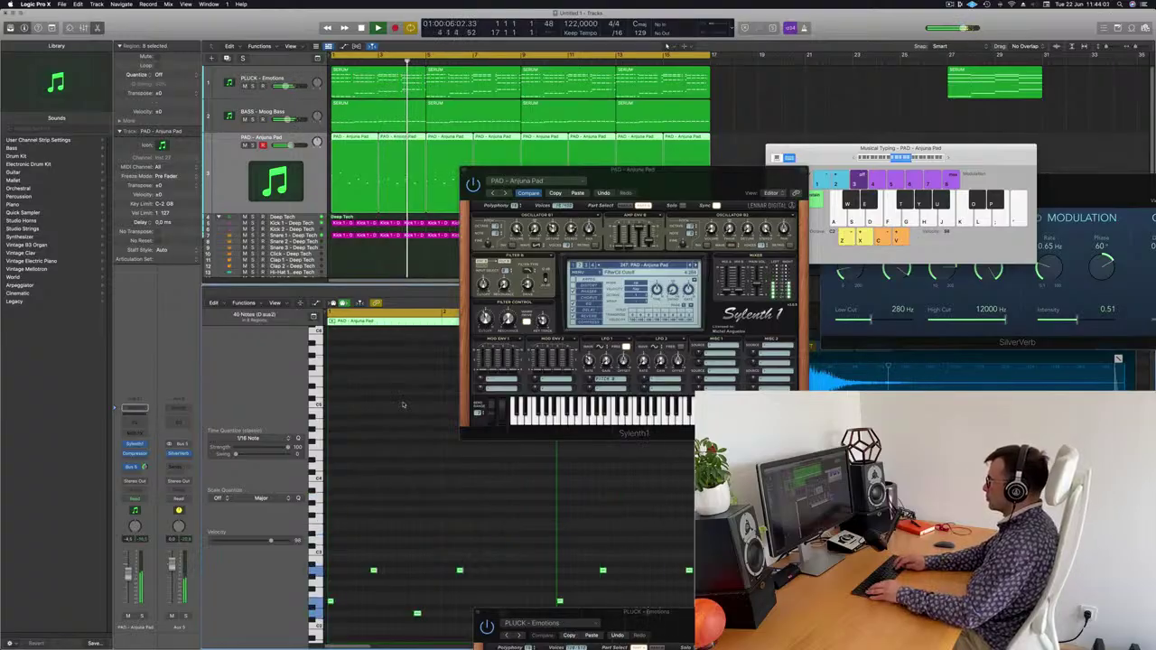
scroll(404, 405, down, 3)
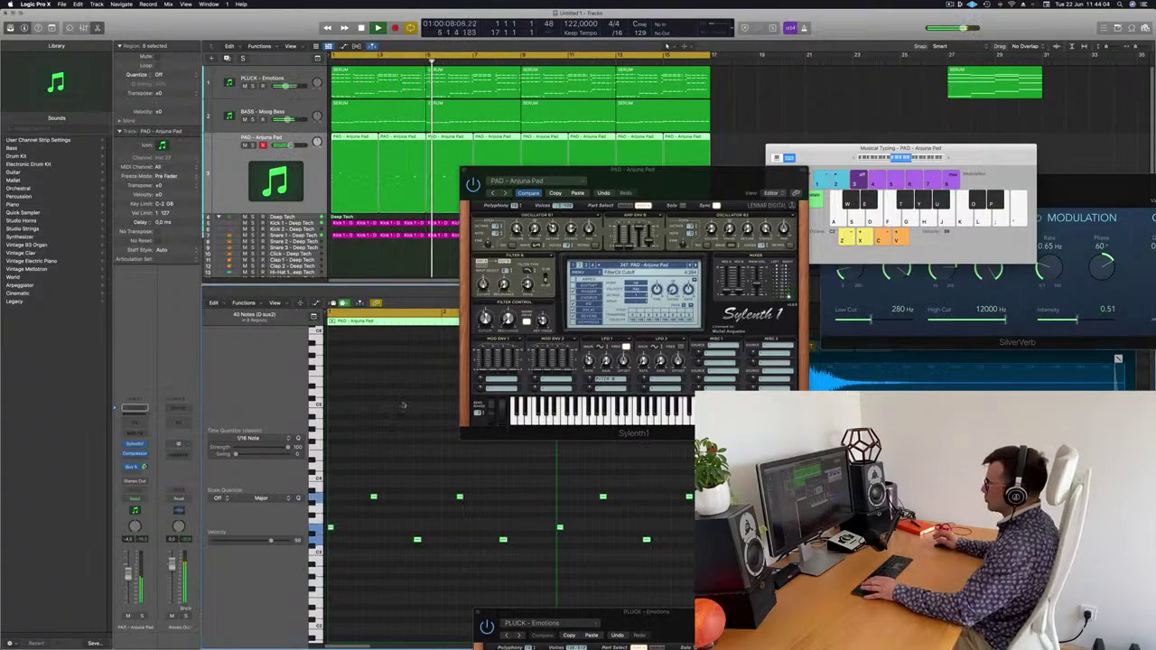
Step: Clear the arrangement view by closing the Sylenth1 window, zooming out the tracks and moving the Musical Typing window aside
key(space)
mouse_move(697, 180)
mouse_down()
mouse_move(641, 181)
mouse_move(684, 186)
mouse_up()
drag(492, 172, 445, 191)
click(400, 191)
key(super+Left)
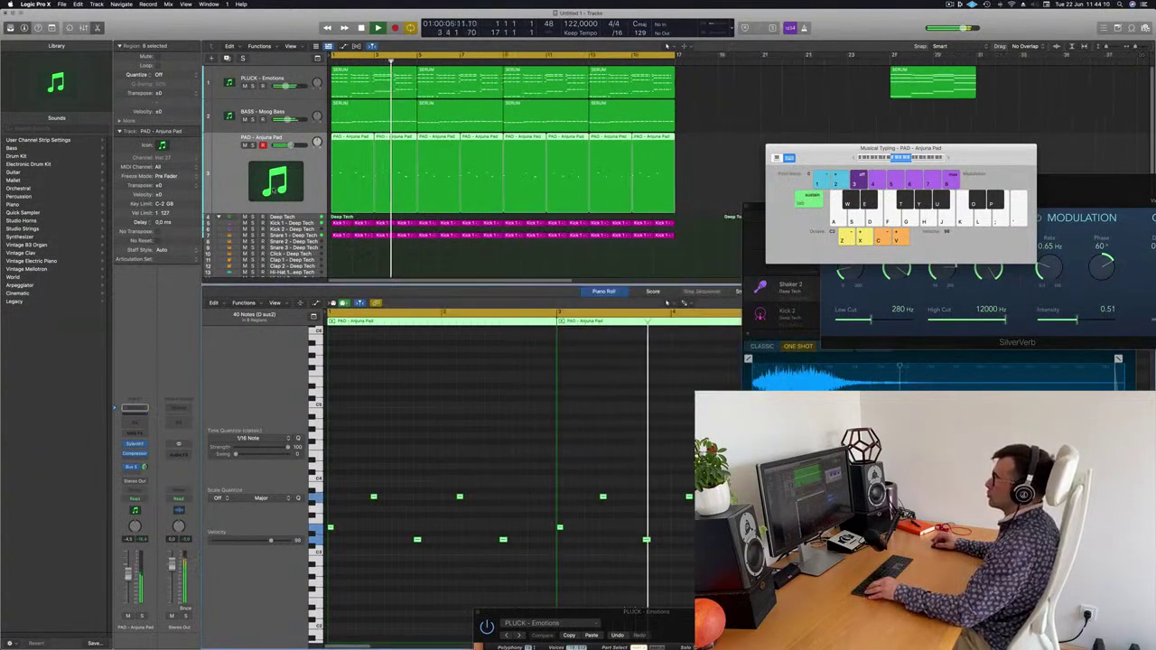
key(super+Up)
scroll(225, 185, down, 2)
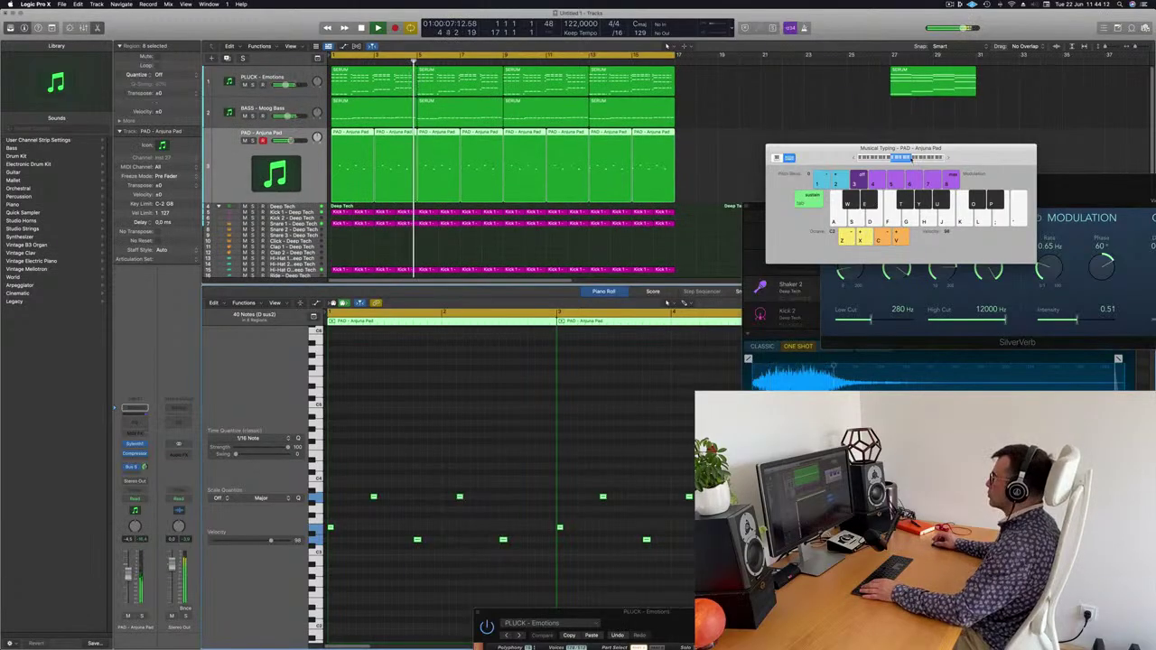
drag(977, 147, 1121, 127)
key(cmd+Up)
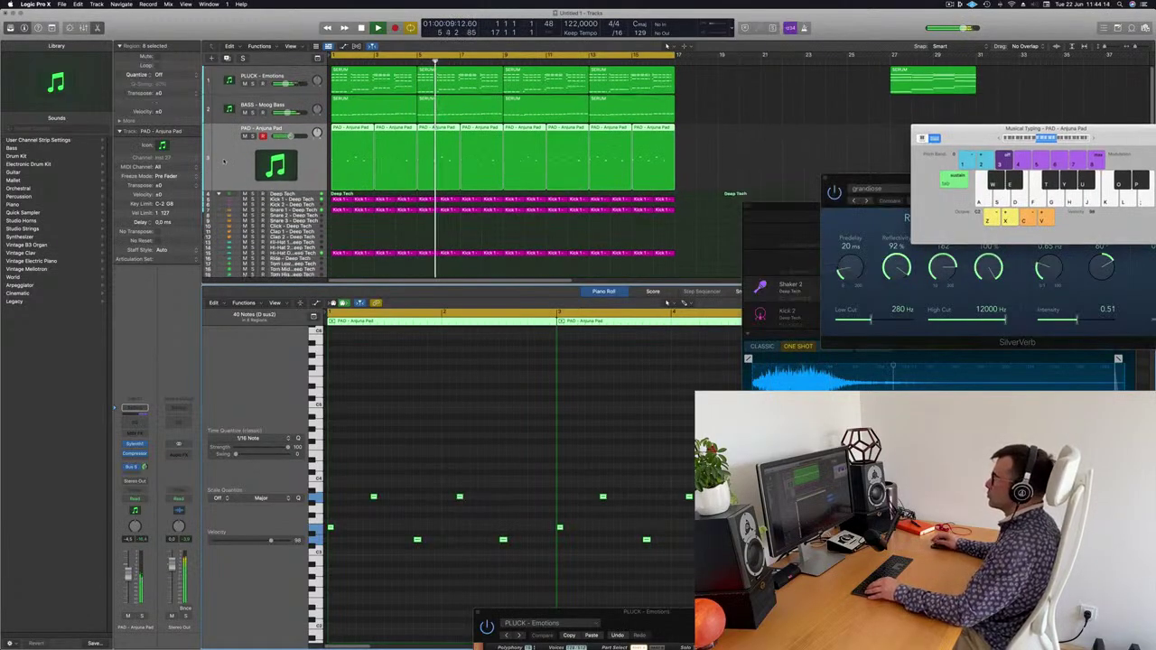
Step: Play the loop from the start and slightly lower the volume of the PAD - Anjuna Pad channel
key(space)
key(space)
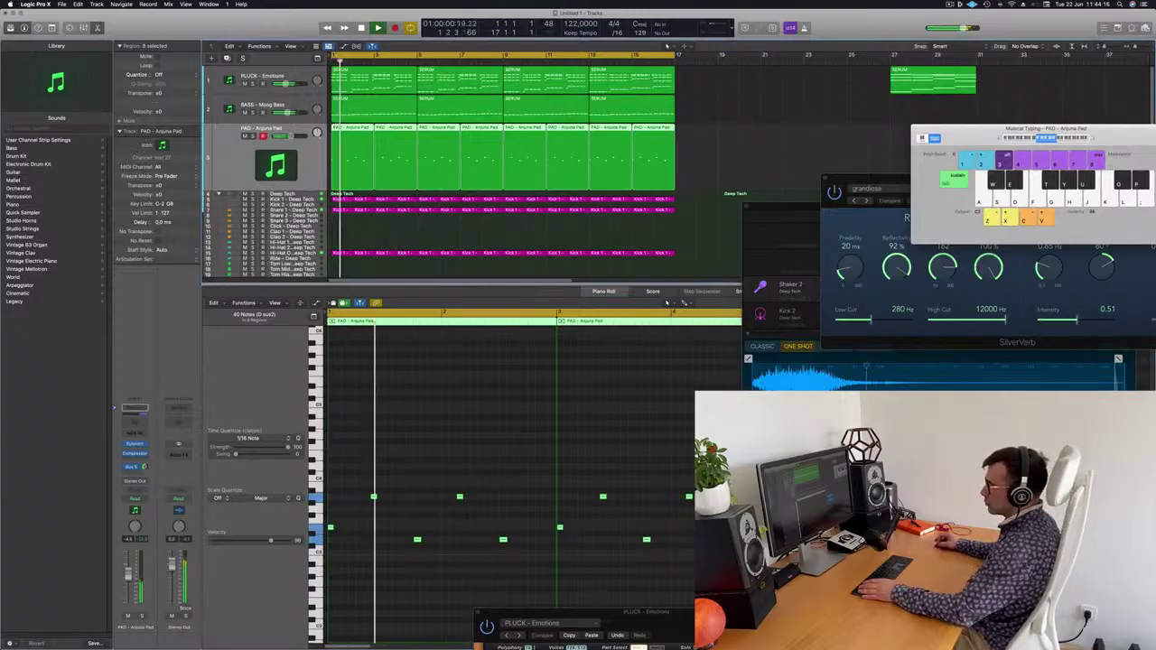
drag(129, 573, 128, 578)
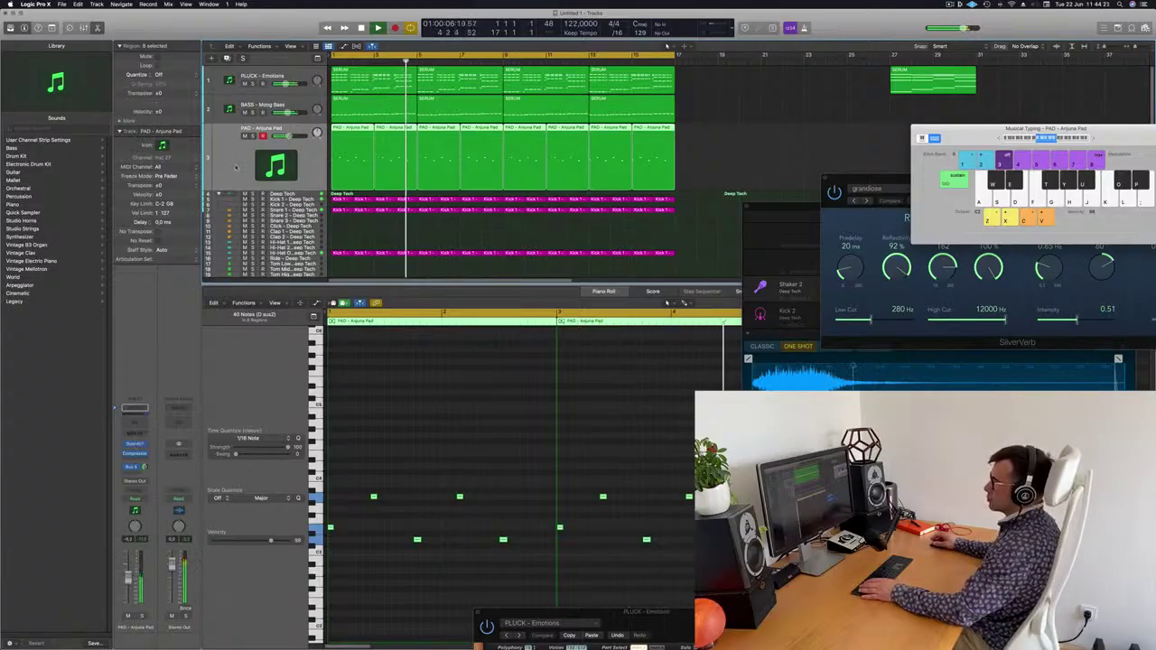
Step: Open the pad track's Sylenth1 instrument and load the preset LEAD - Basic Super Saw
key(space)
click(137, 445)
key(space)
key(space)
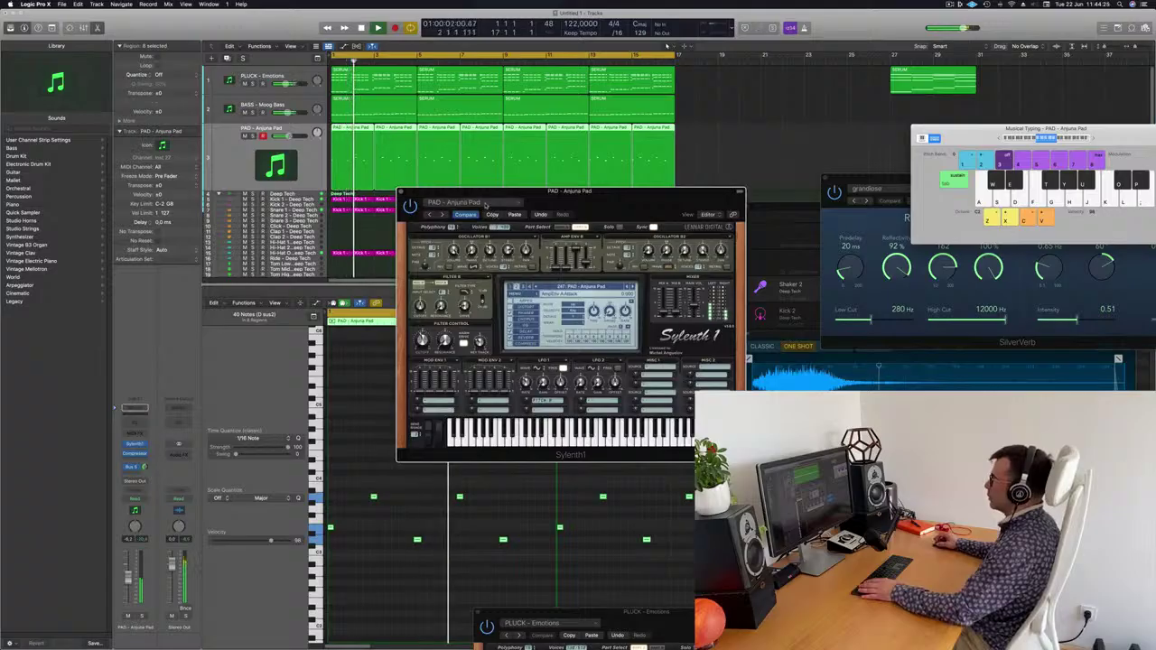
click(485, 204)
click(654, 201)
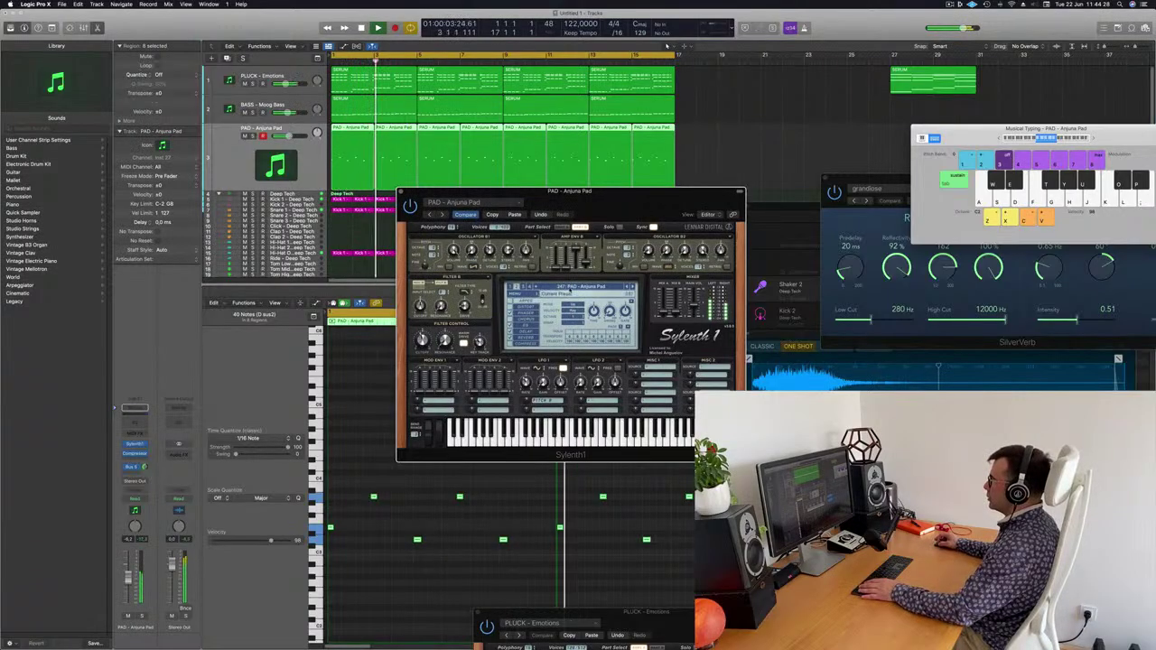
click(579, 287)
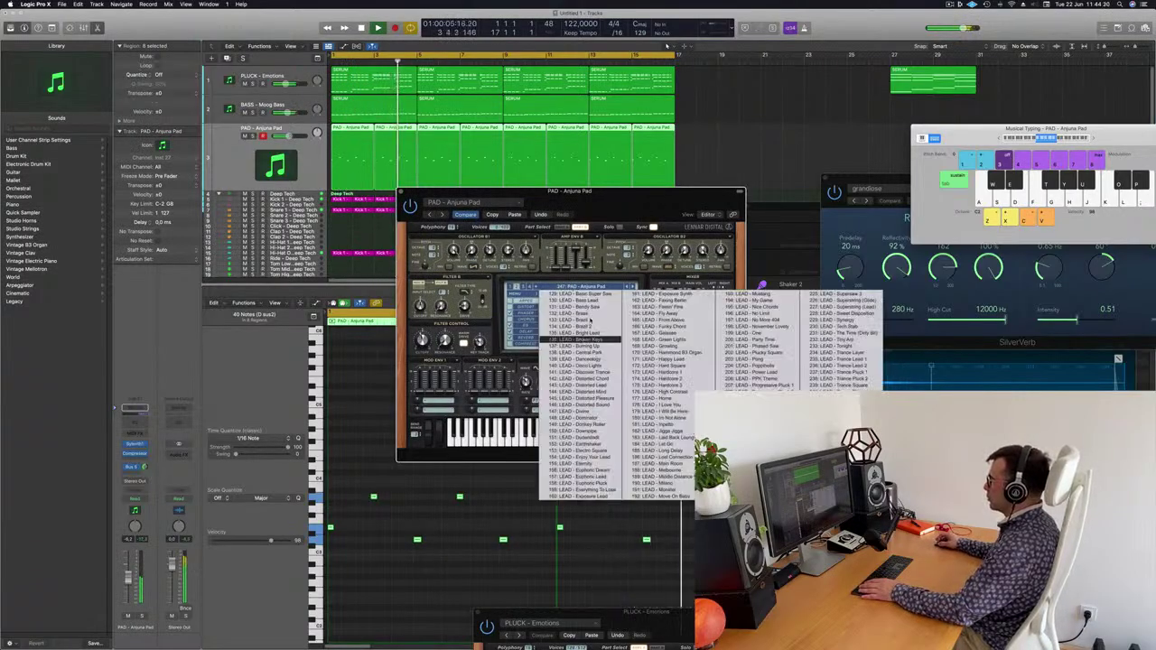
click(578, 294)
drag(587, 192, 609, 182)
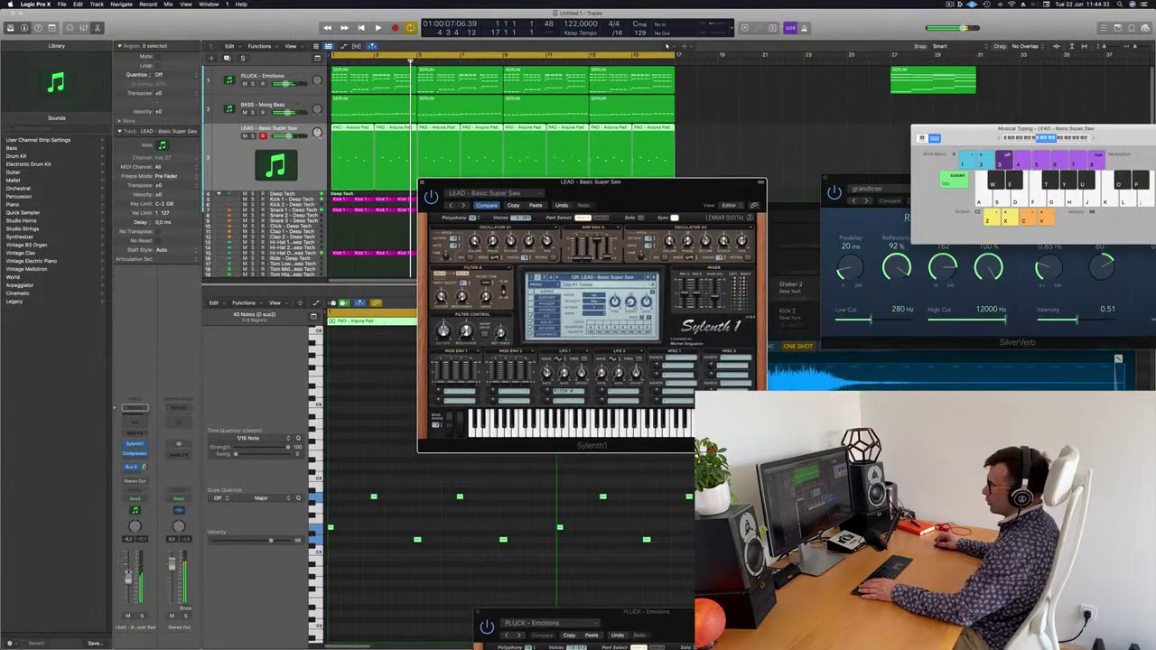
Step: Audition the following Sylenth1 presets during playback and switch the instrument to LEAD - Brass
click(410, 234)
key(space)
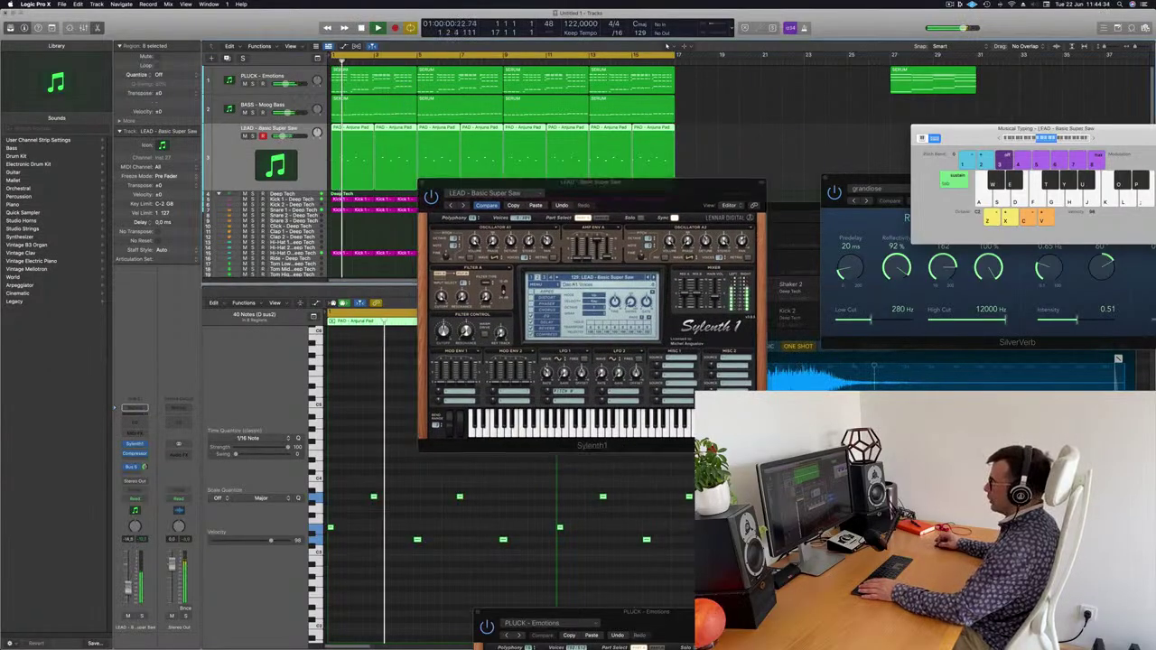
click(464, 205)
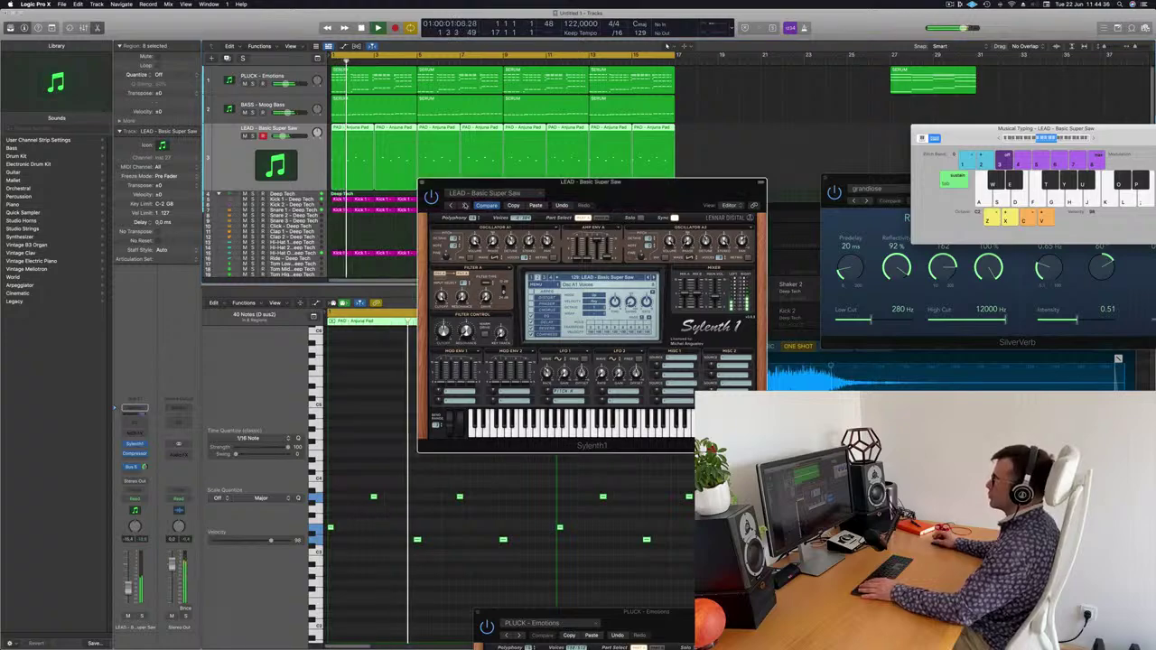
click(464, 204)
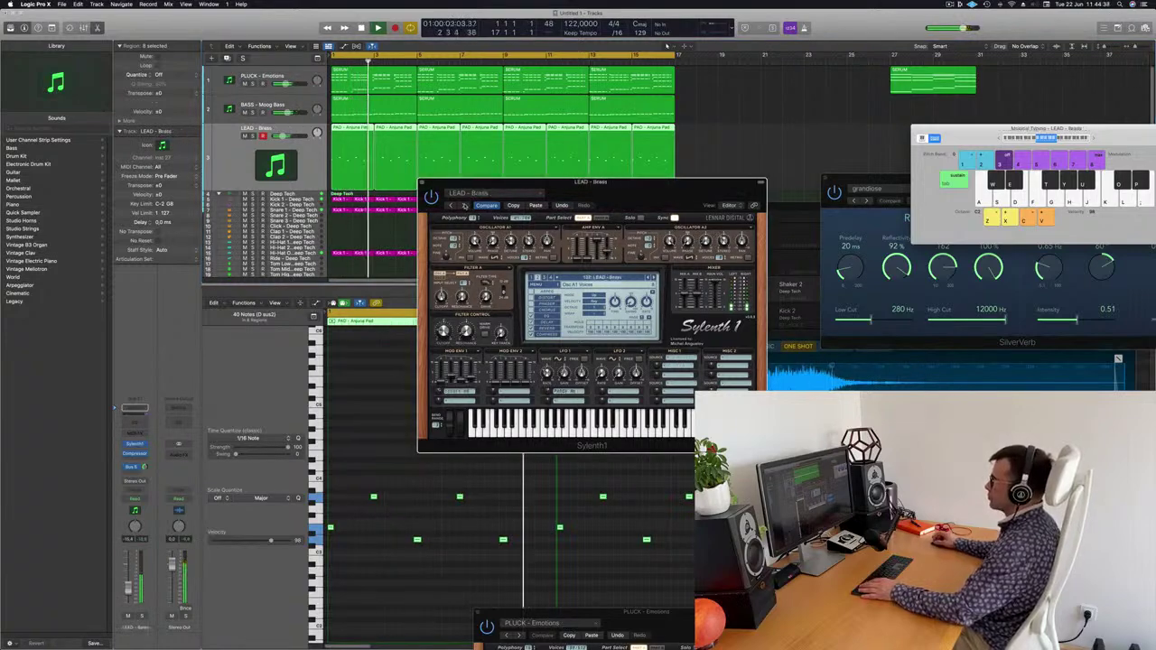
click(464, 205)
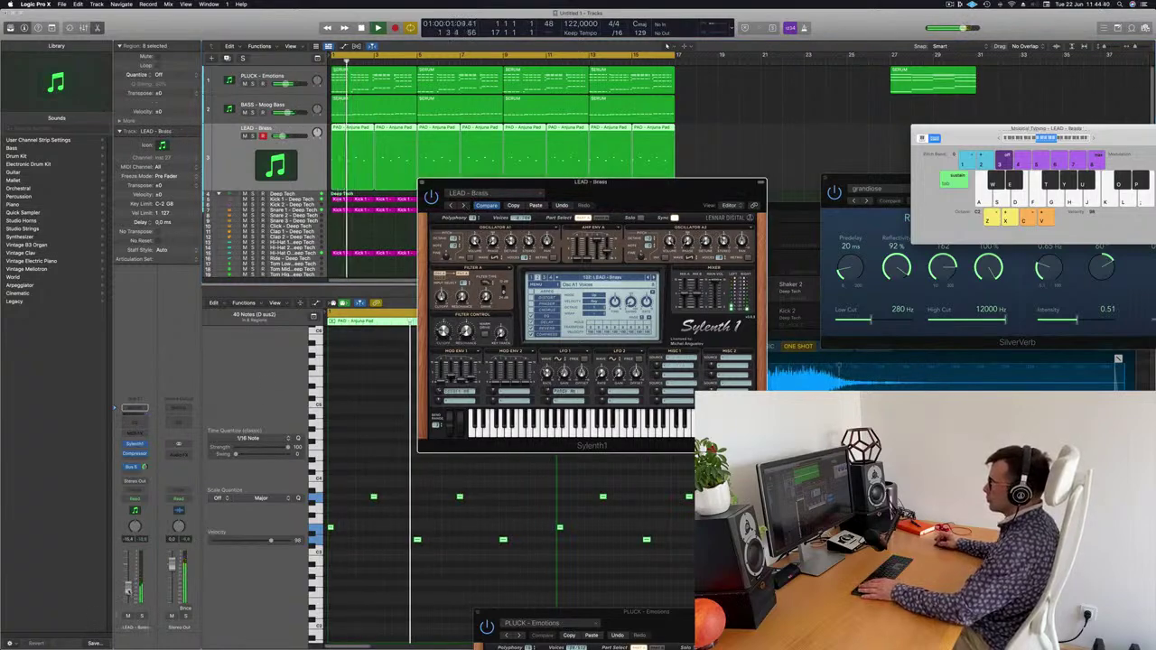
Step: Raise the LEAD - Brass channel's volume slightly and play the loop from the start
drag(128, 589, 127, 582)
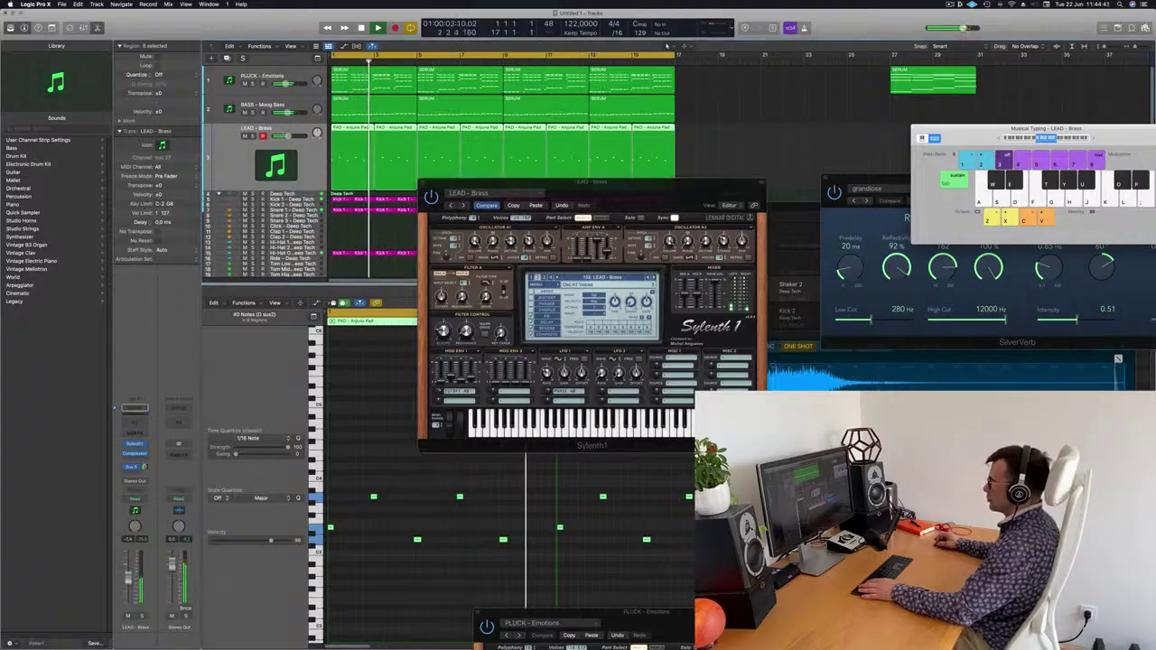
key(Return)
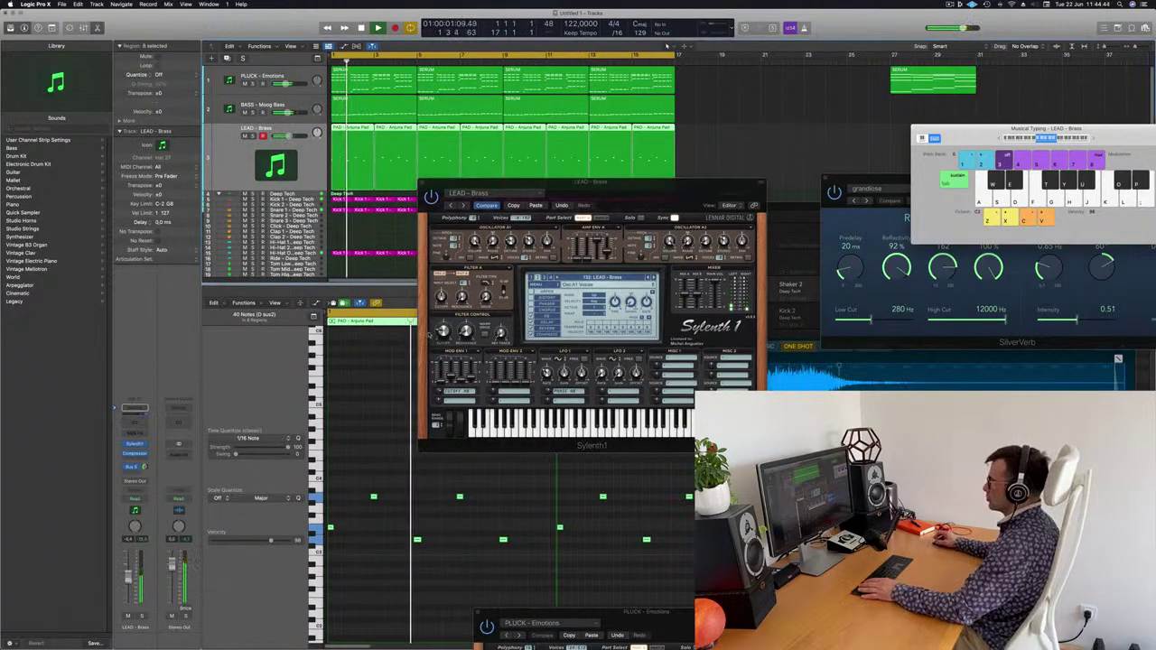
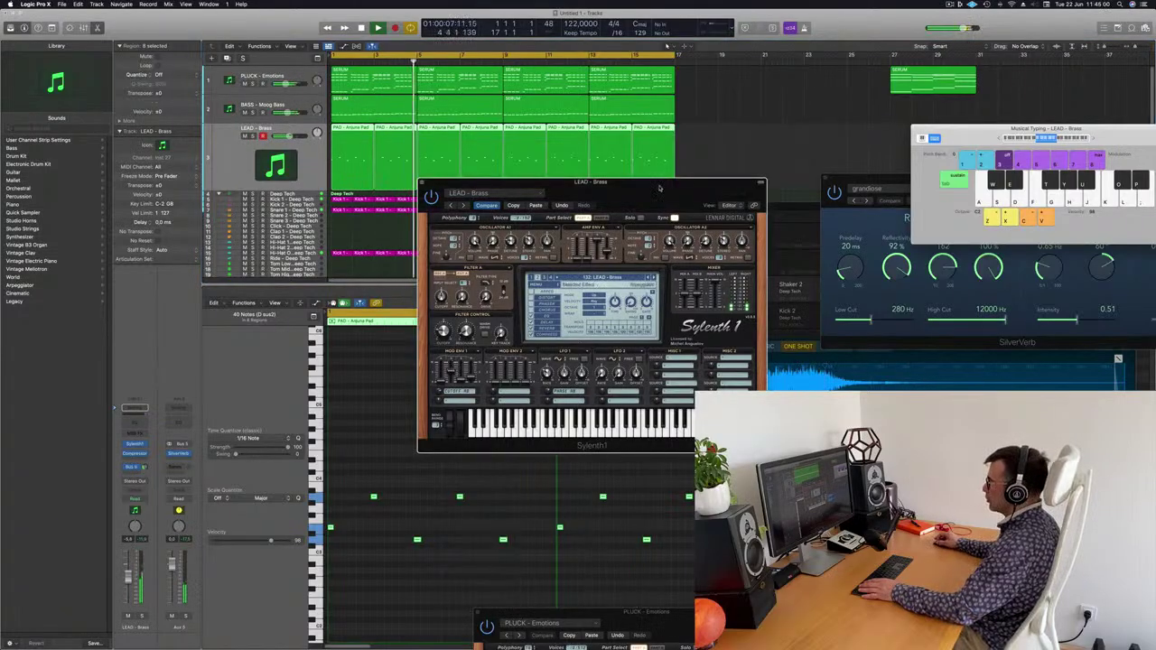
Step: Move the Sylenth1 window off the track area and add a second bus send to the LEAD - Brass channel
drag(659, 187, 580, 167)
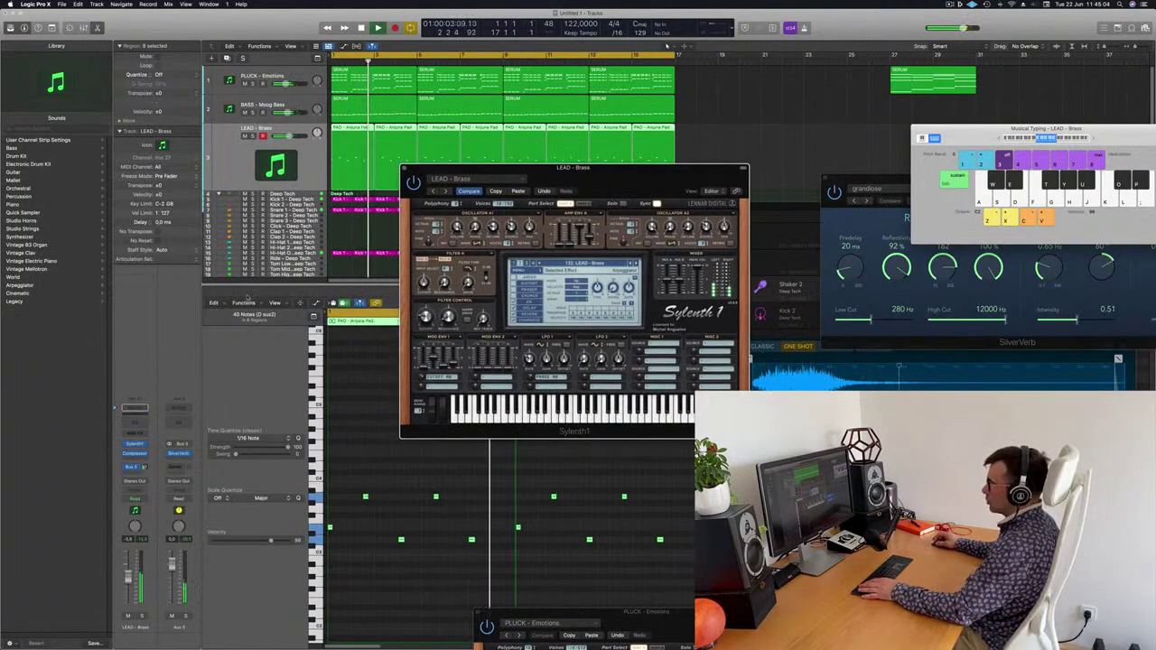
click(135, 467)
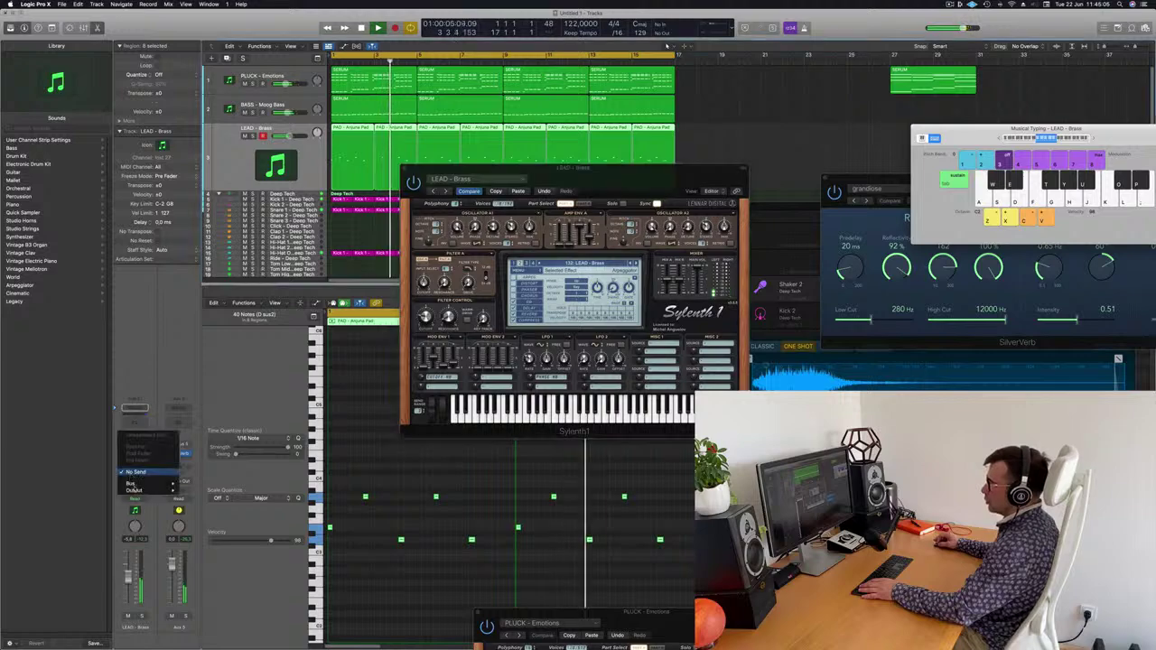
mouse_move(145, 485)
click(231, 410)
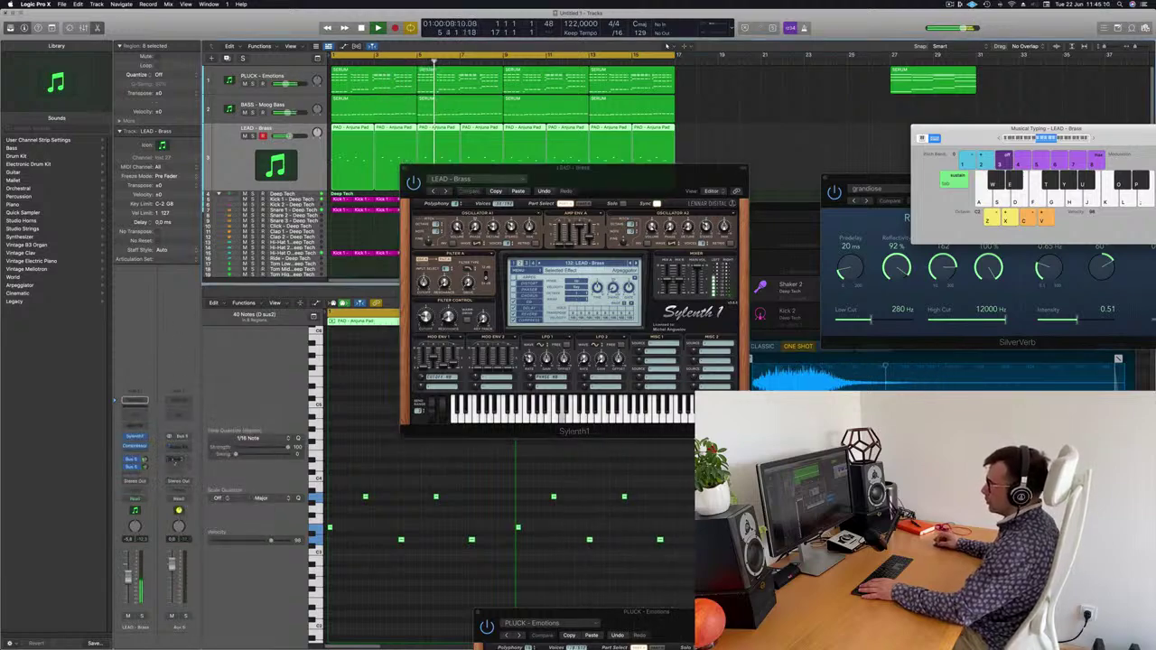
click(176, 460)
mouse_move(174, 470)
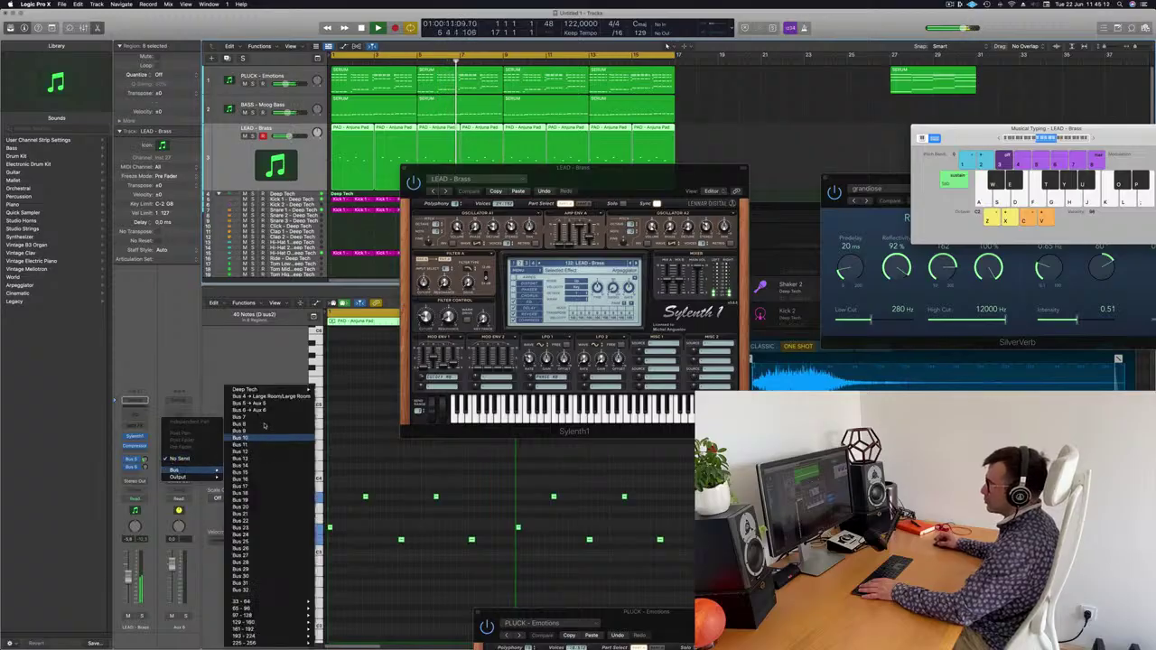
click(191, 366)
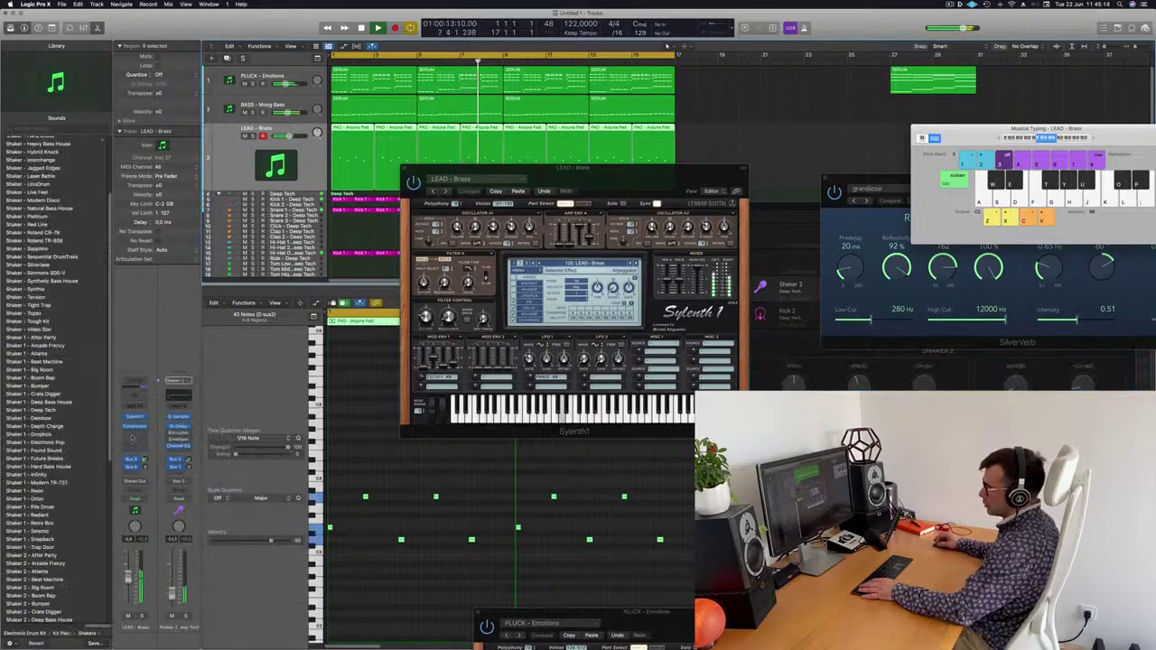
Step: Insert a stereo Stereo Delay on the Aux 6 channel fed by the LEAD - Brass channel's Bus 6 send
click(135, 467)
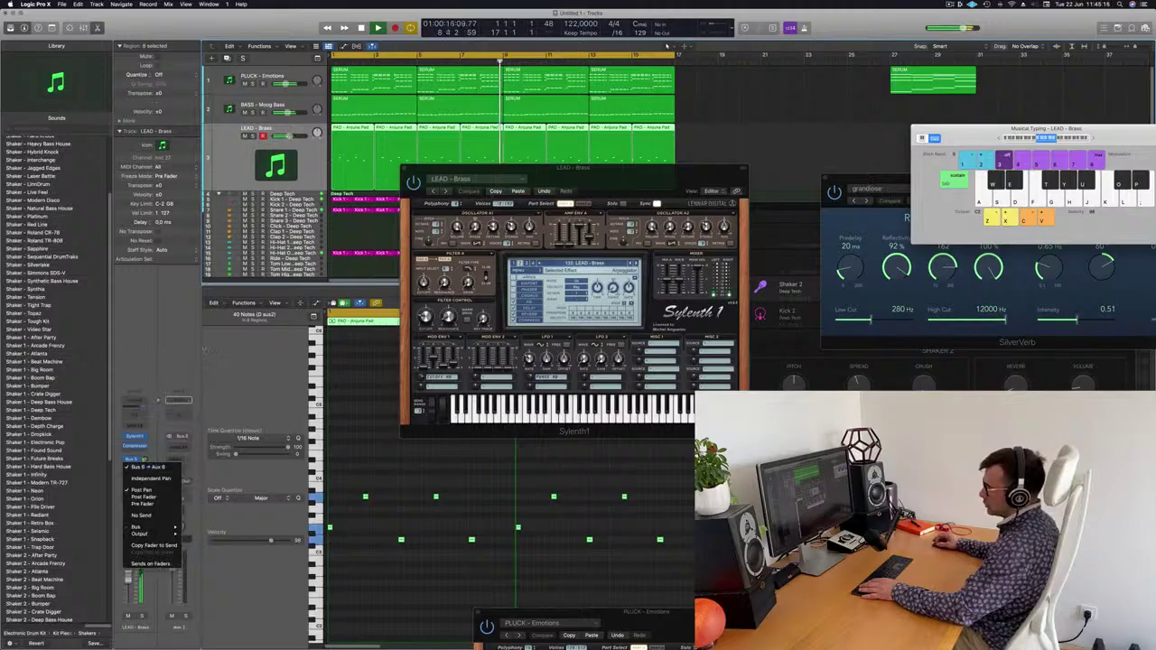
click(135, 467)
click(185, 445)
mouse_move(208, 522)
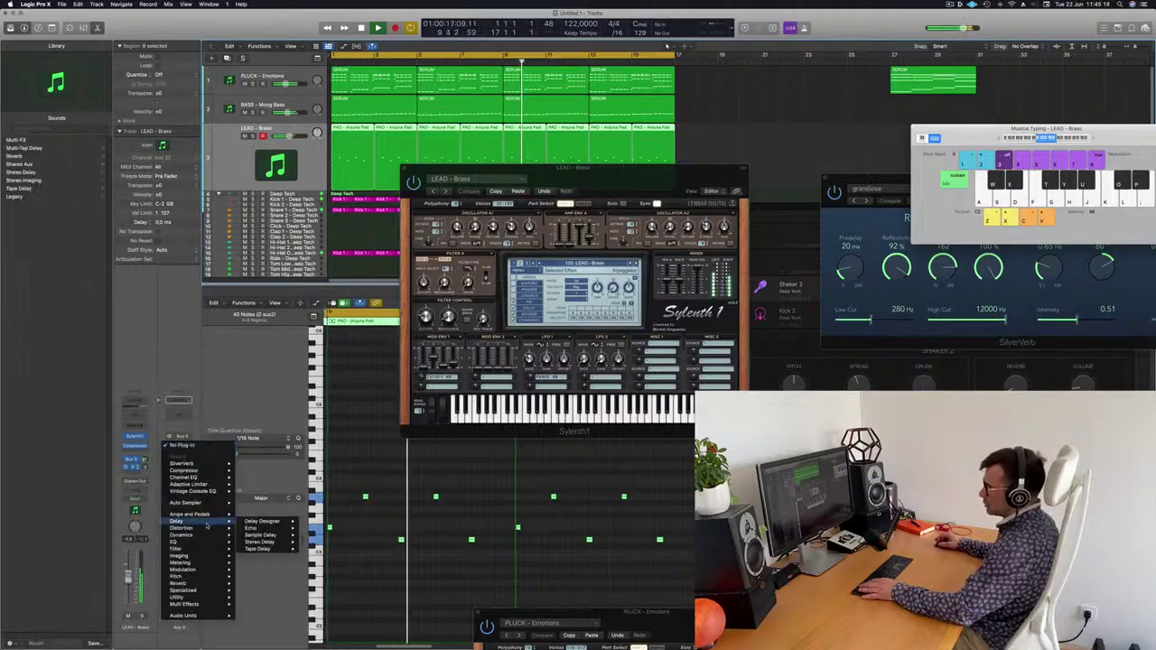
mouse_move(278, 543)
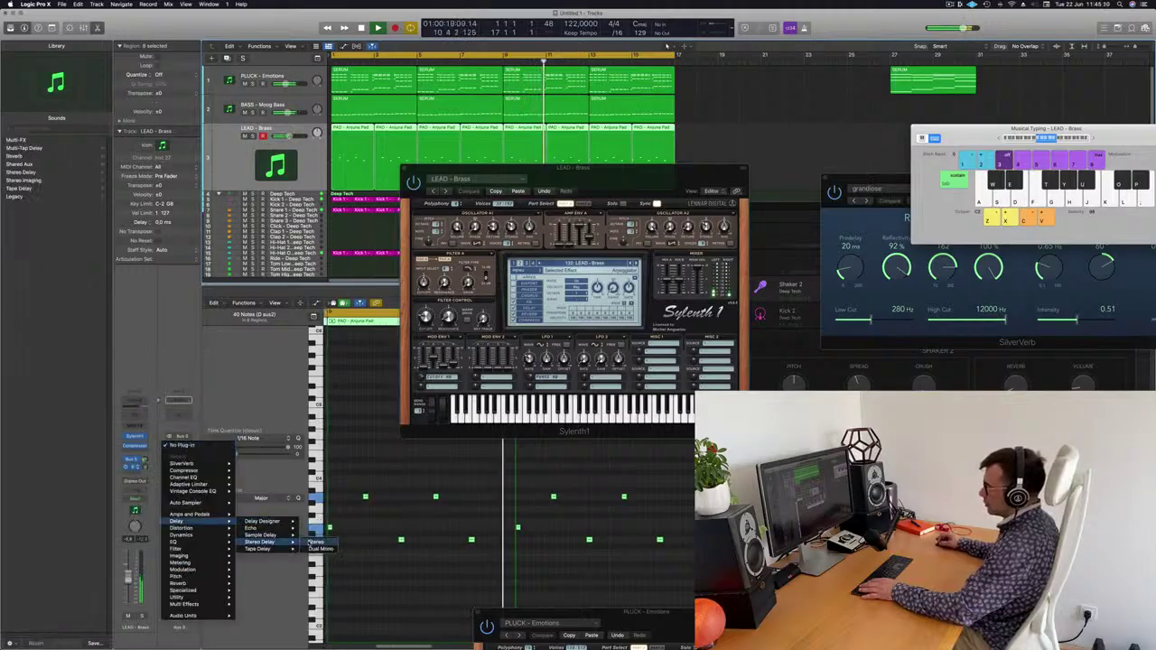
click(316, 542)
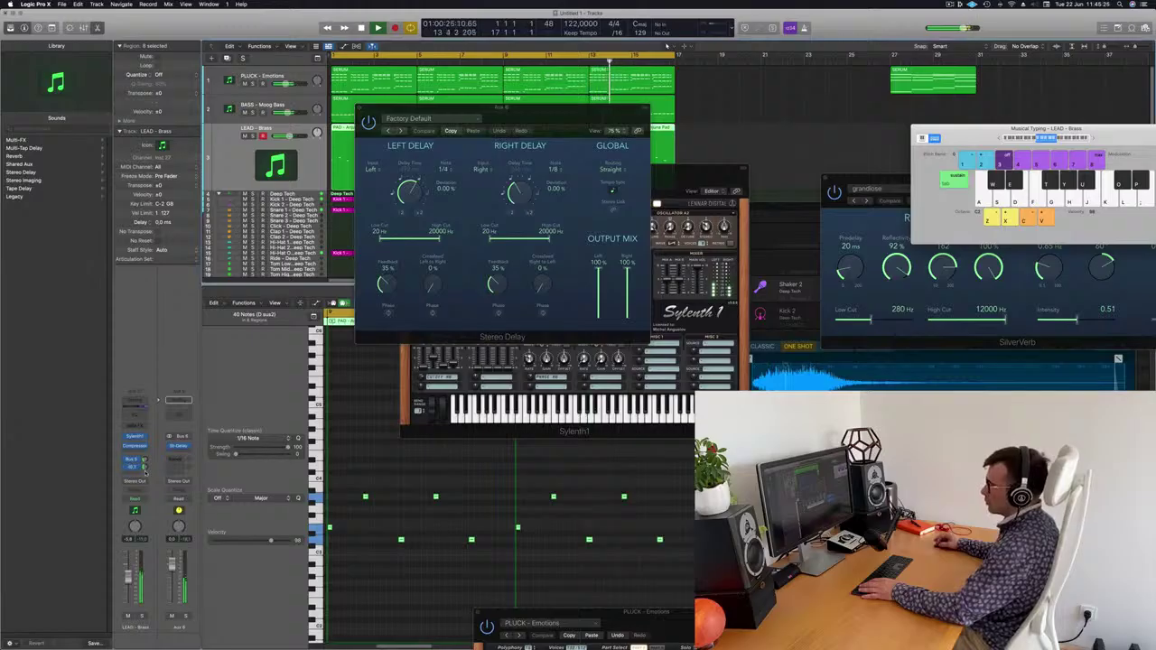
Step: Adjust the LEAD - Brass channel's Bus 6 send level to the delay and close the Stereo Delay window
drag(583, 124, 636, 154)
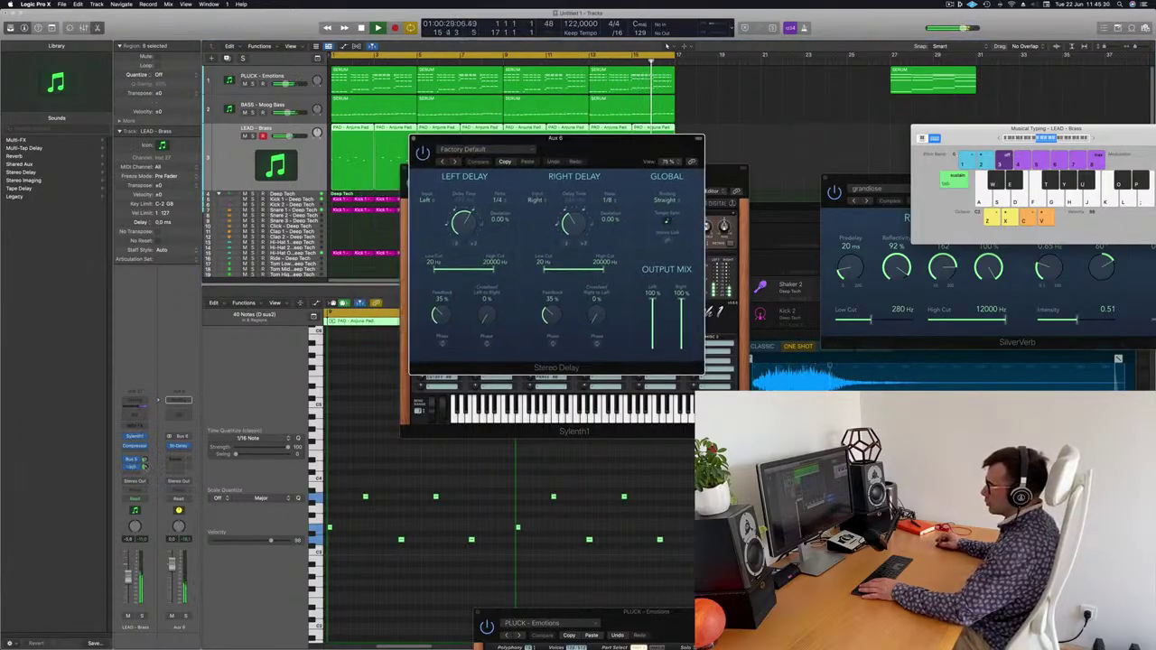
drag(145, 466, 144, 468)
drag(466, 139, 355, 156)
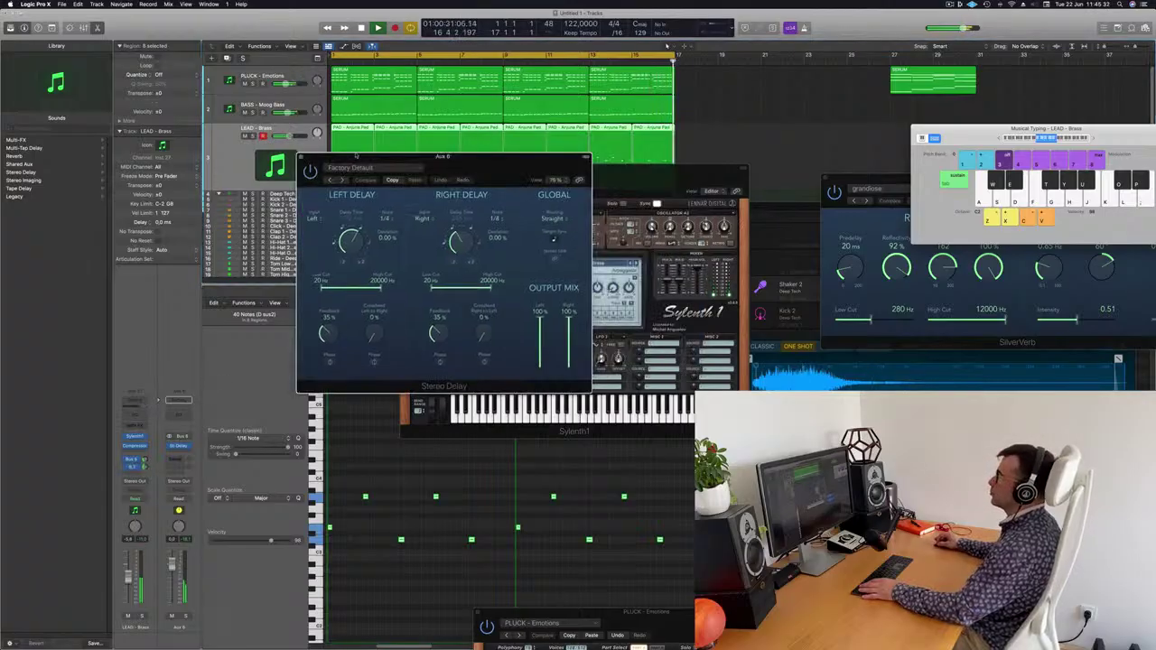
click(304, 162)
Step: Close the Sylenth1 window and play the loop from the start
drag(430, 184, 342, 214)
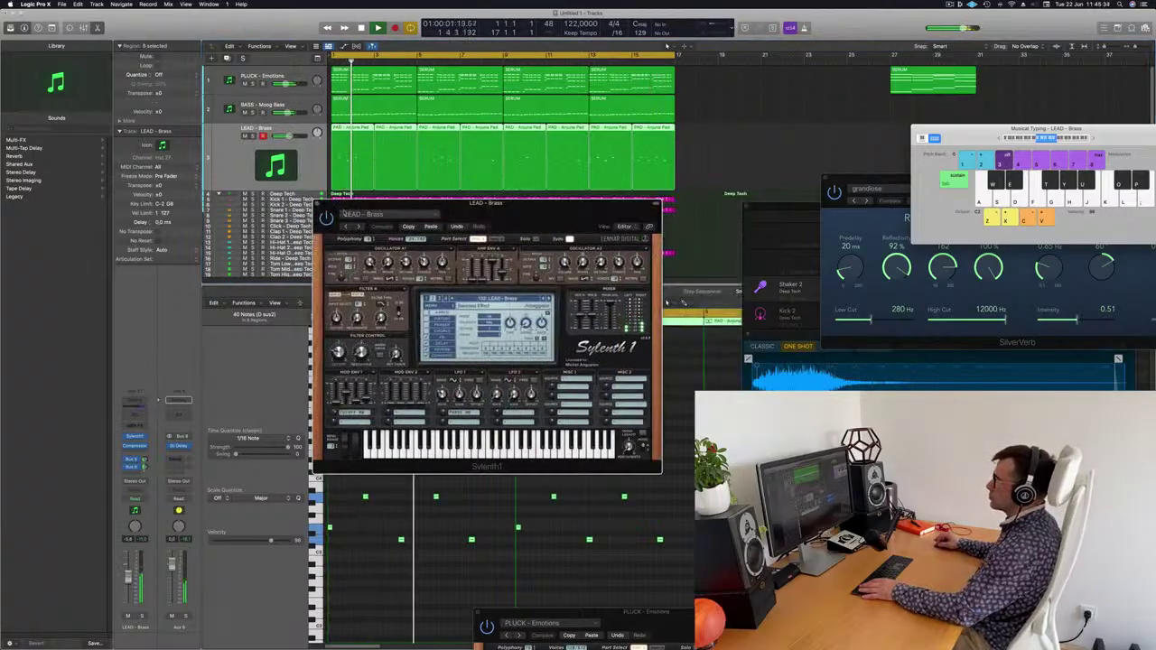
click(316, 204)
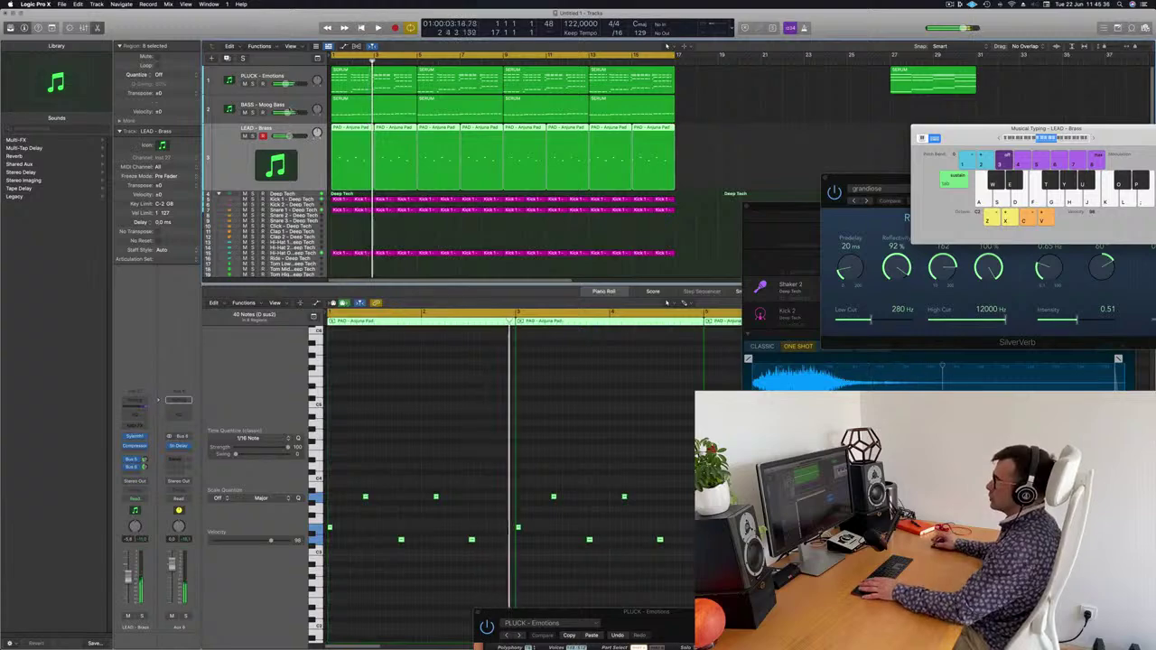
key(Return)
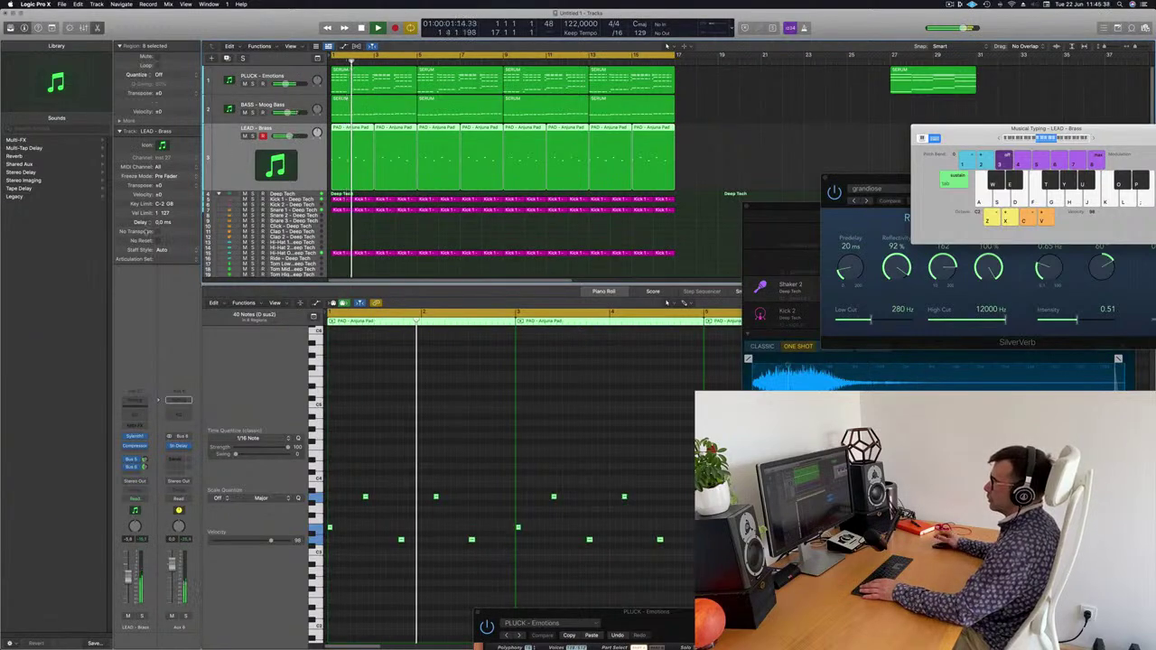
Step: Create a new track with duplicate settings below LEAD - Brass and replace its instrument with Alchemy
key(super+d)
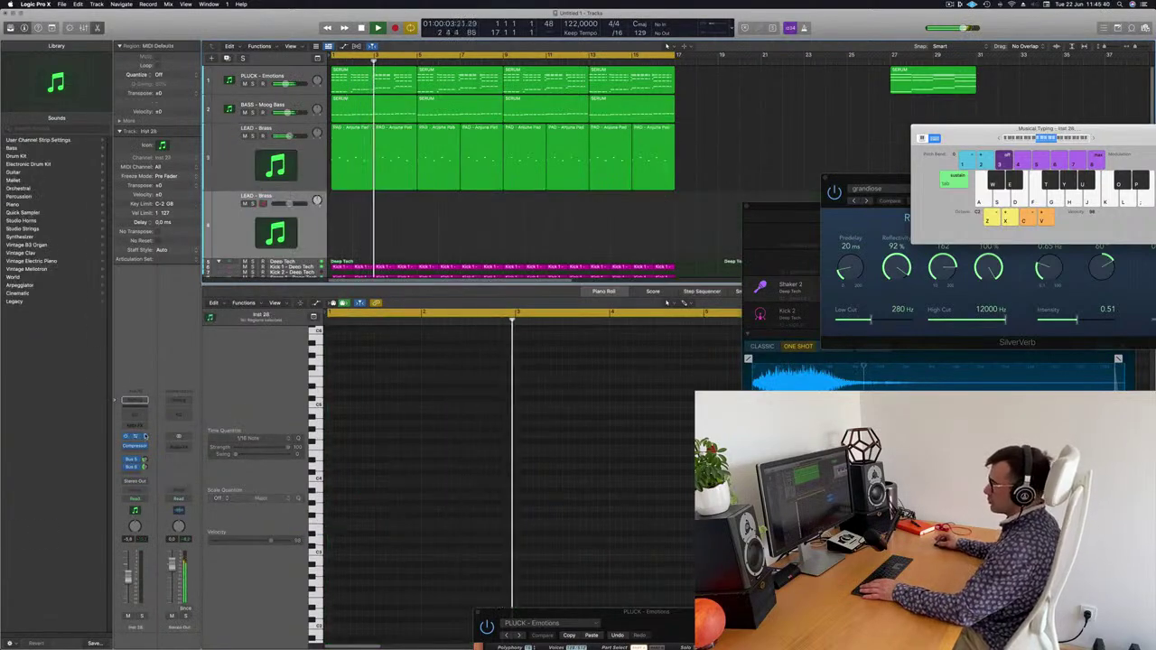
click(134, 400)
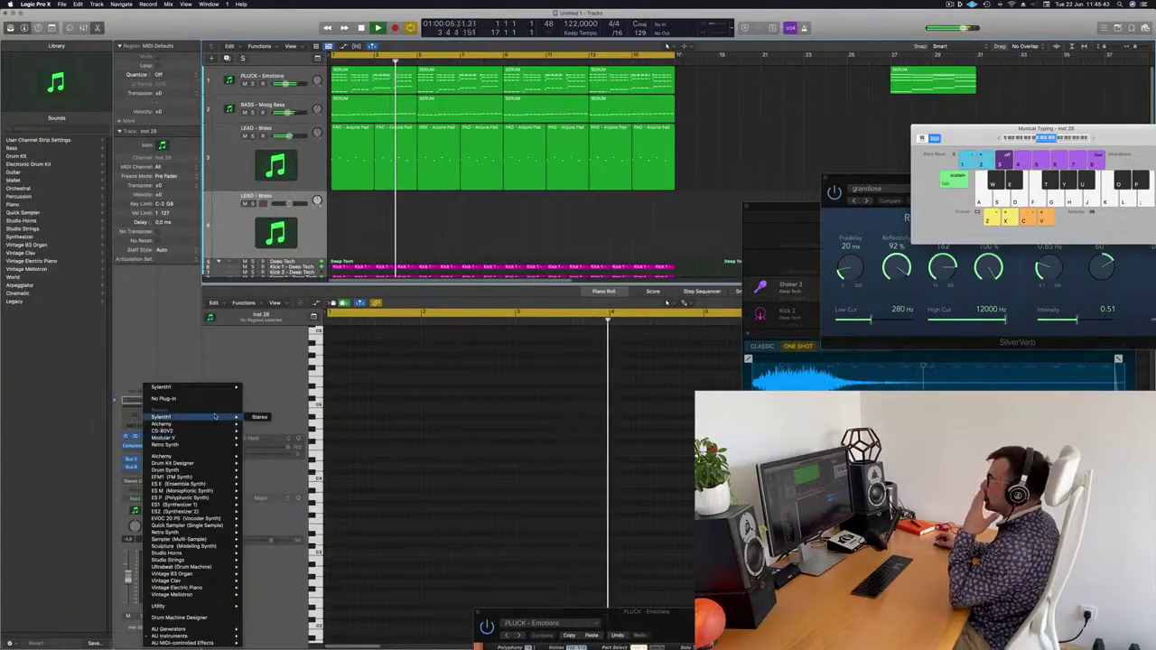
mouse_move(219, 424)
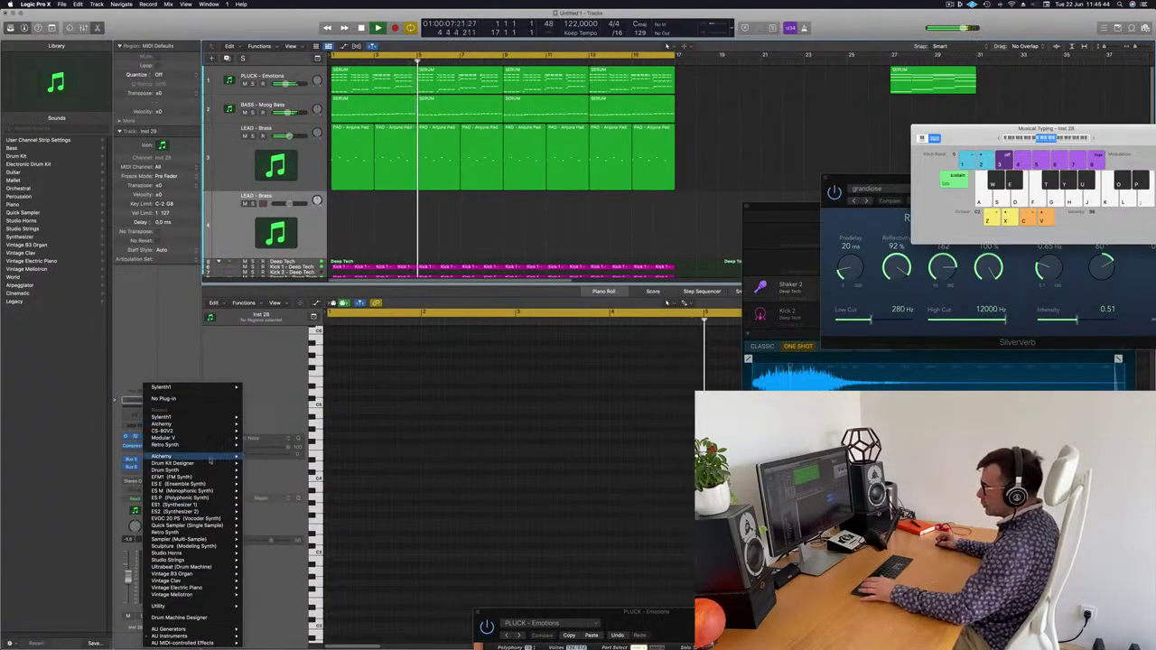
click(261, 456)
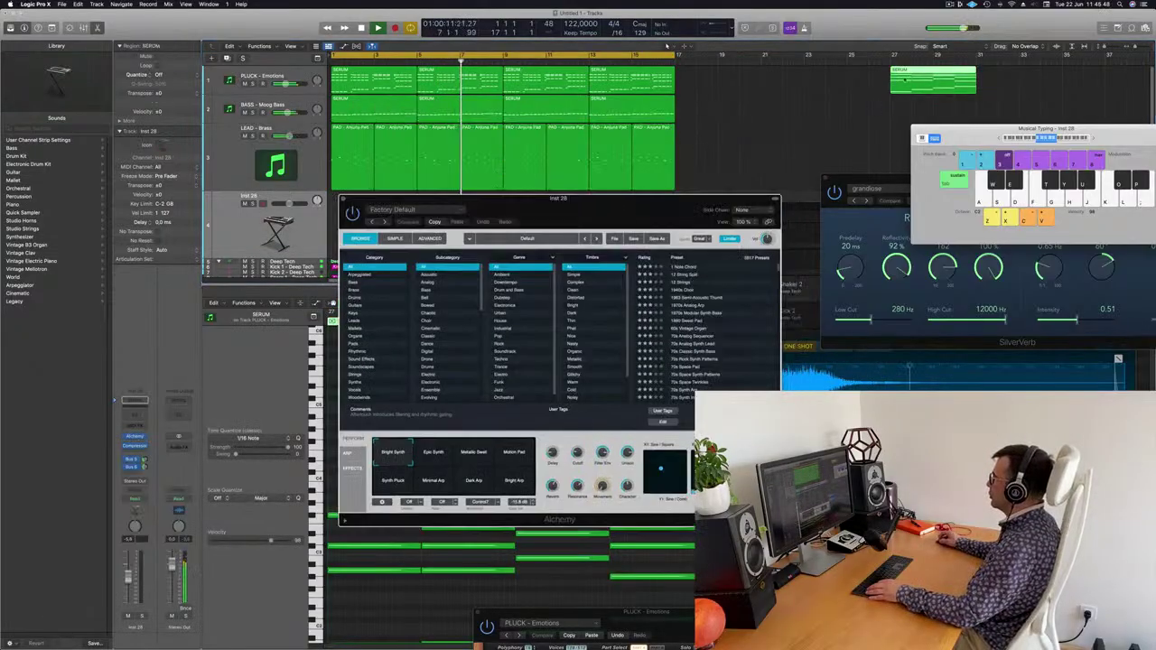
Step: Move the SERUM chord region from bar 27 to bar 1 of the new Alchemy track, keeping the cycle range on
drag(935, 75, 287, 223)
drag(432, 201, 862, 197)
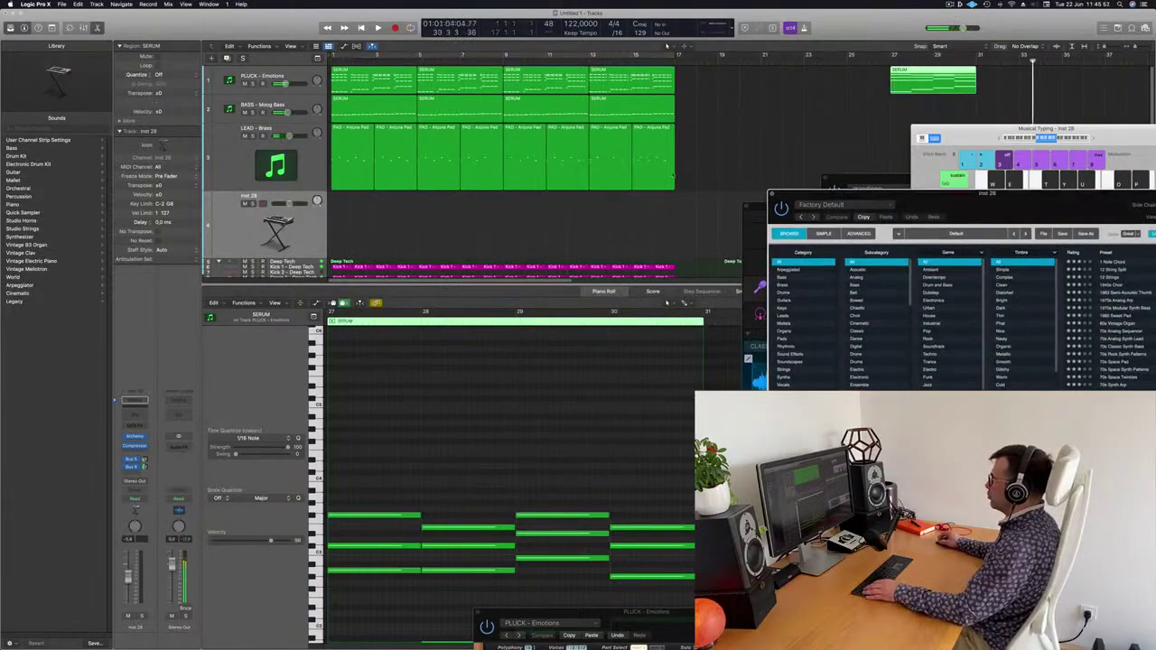
key(c)
click(697, 160)
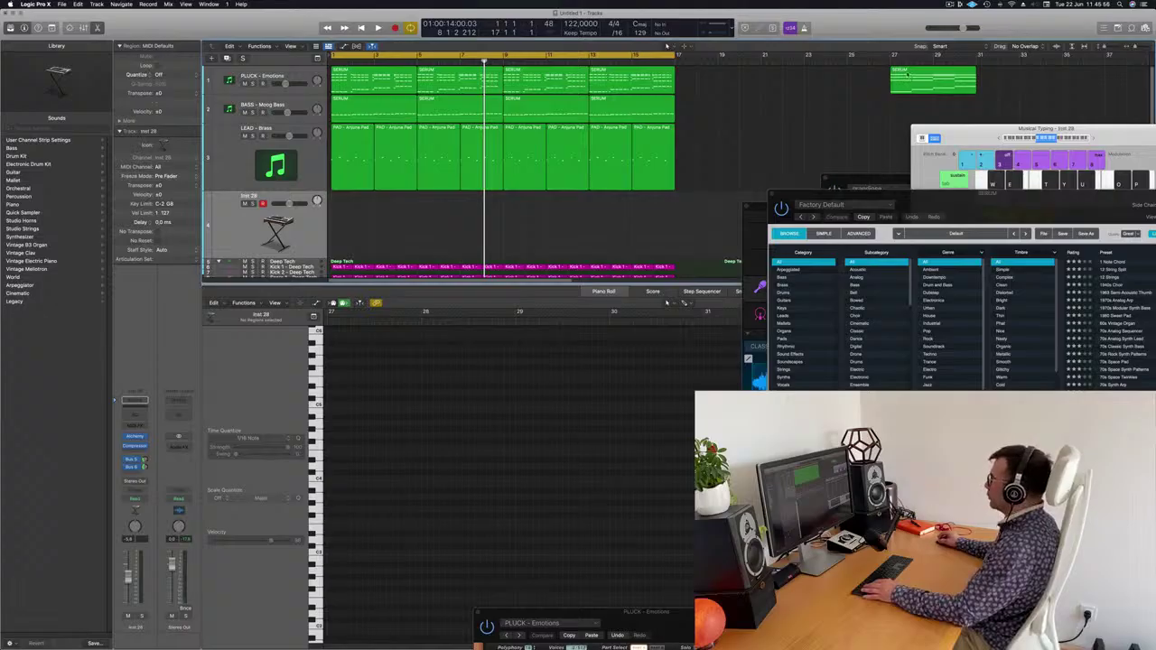
drag(923, 80, 354, 224)
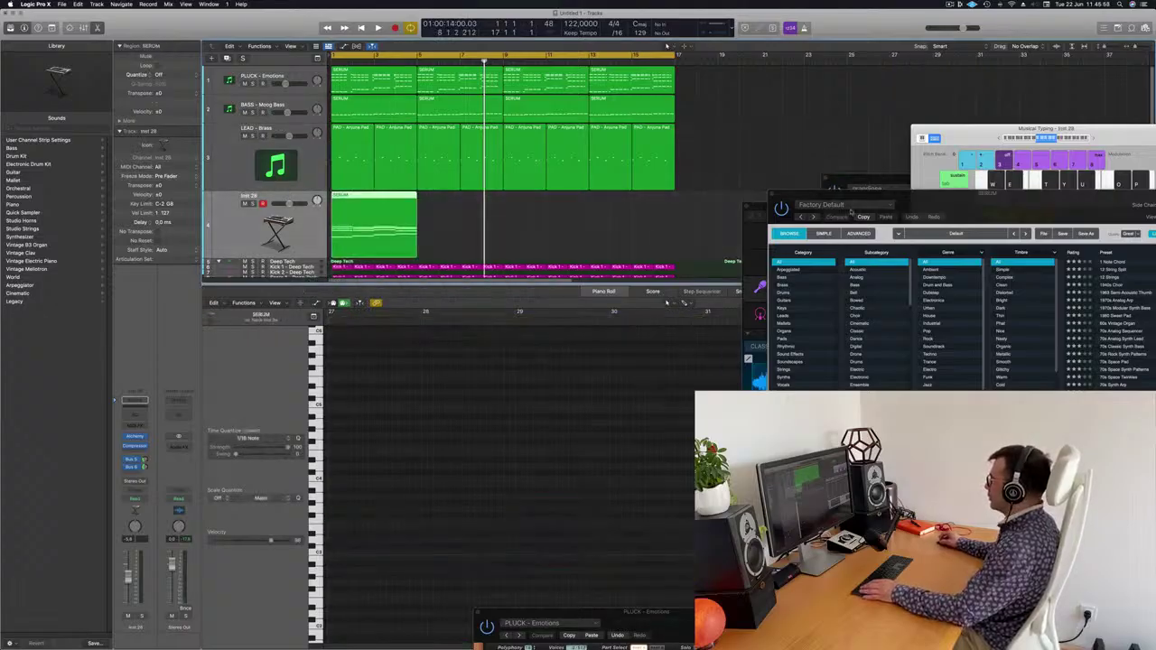
Step: Filter Alchemy's preset browser to the Pads category and load the preset Deeper Emotion
drag(916, 196, 755, 47)
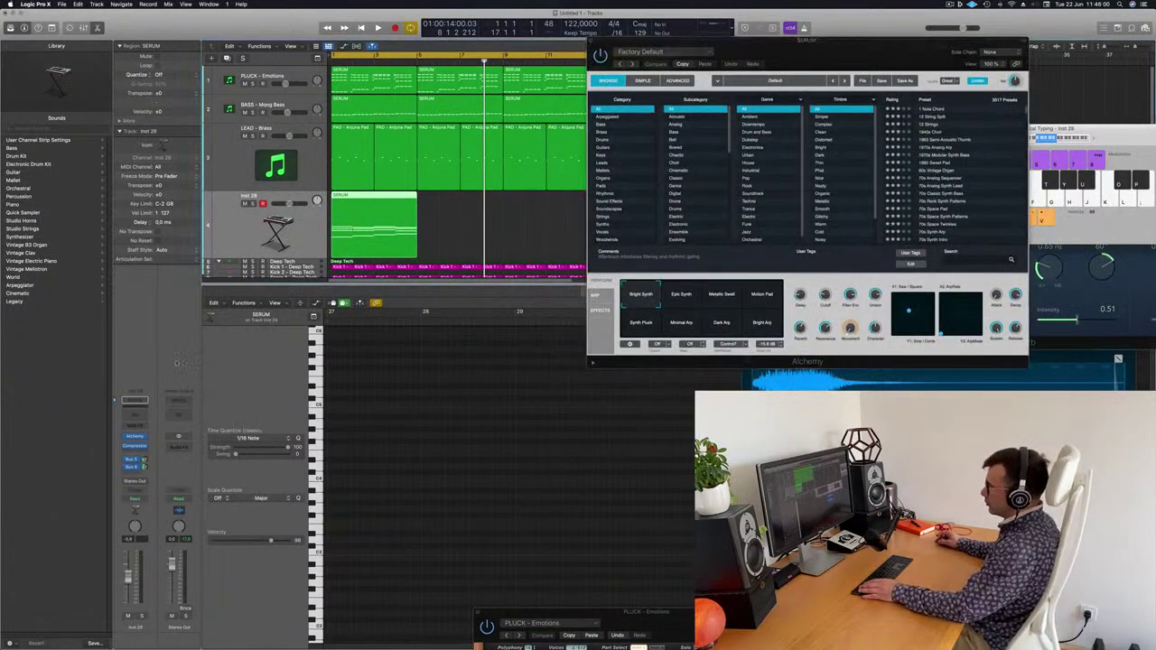
key(space)
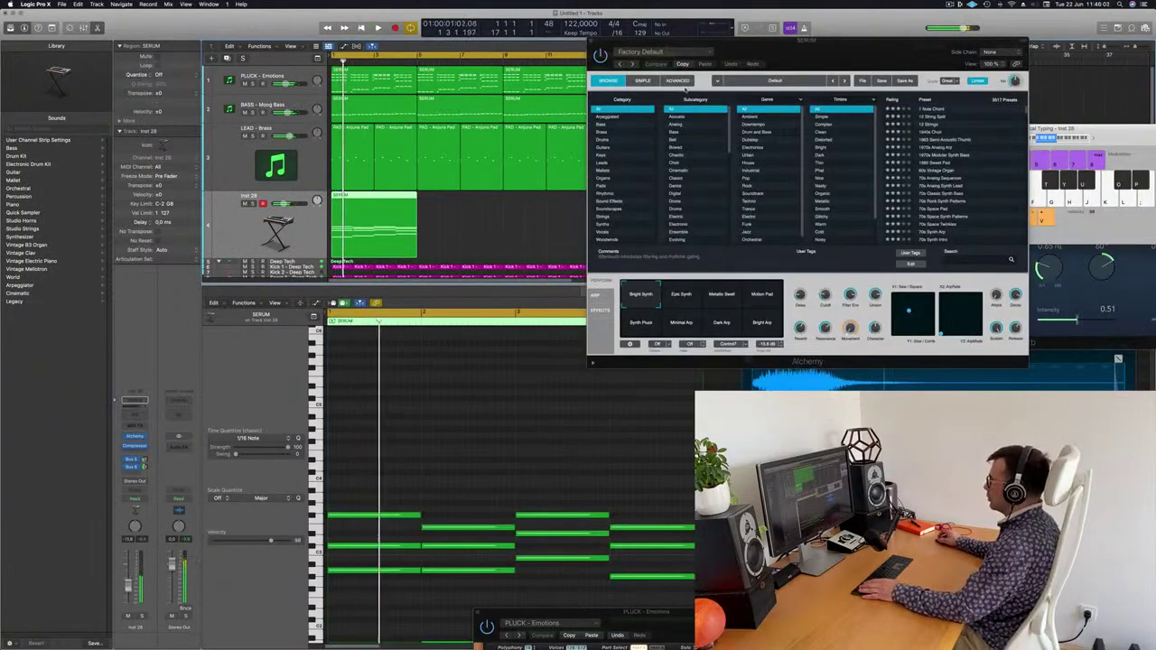
click(602, 185)
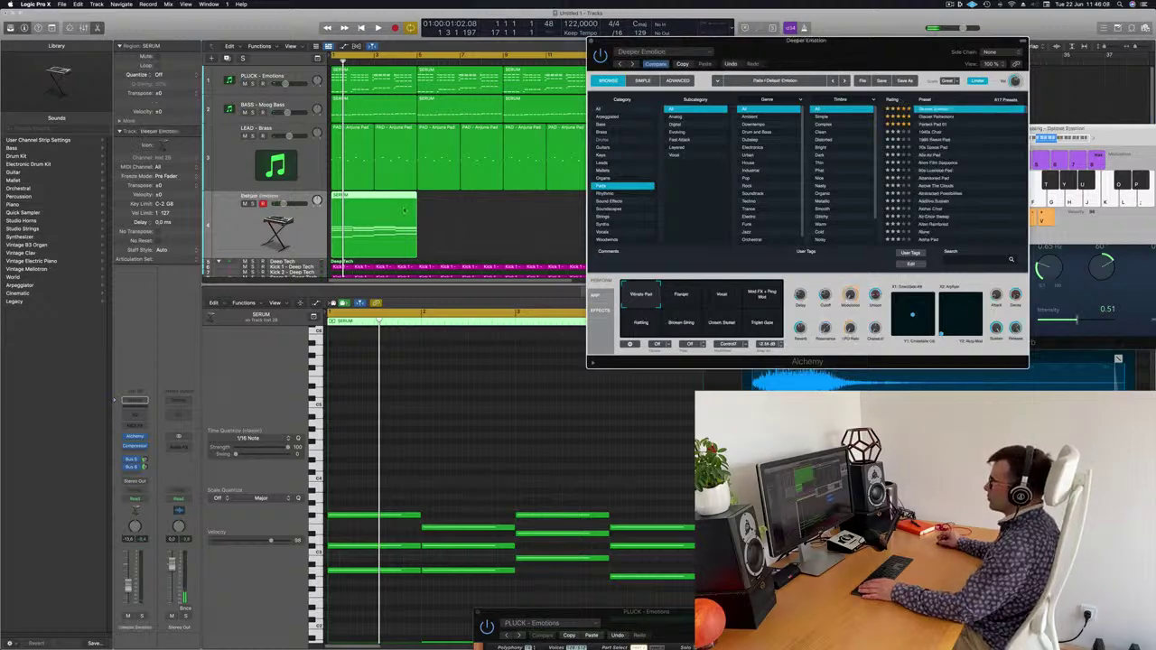
Step: Repeat the SERUM region on the Deeper Emotion track to fill the 16-bar loop and play it from the start
click(316, 219)
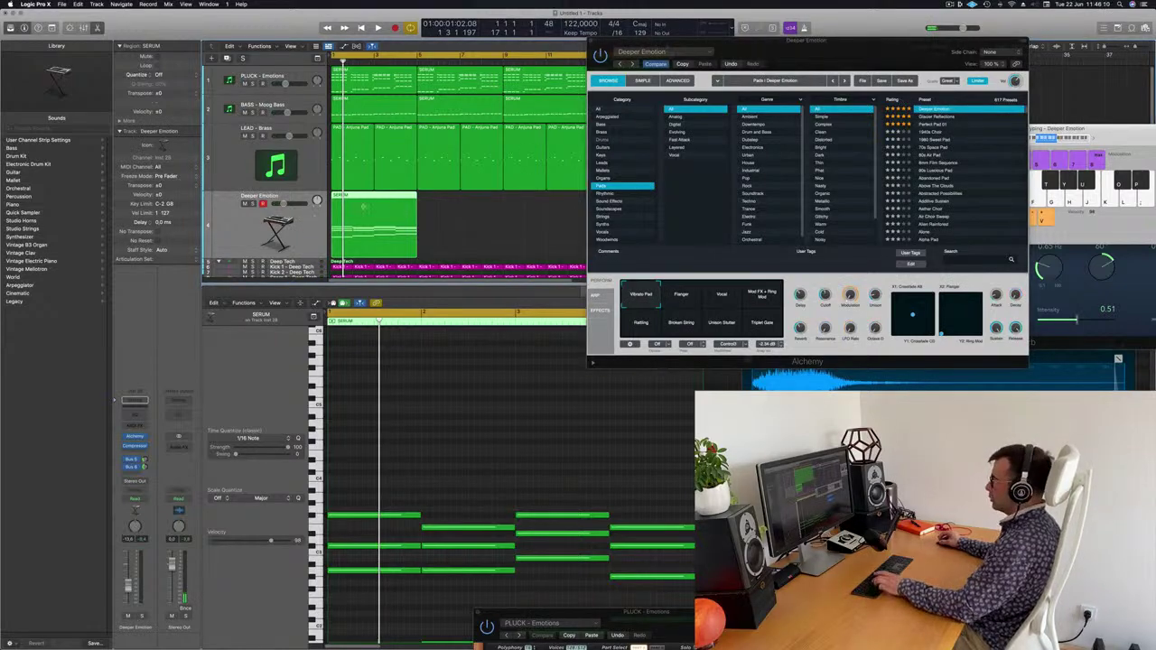
key(super+r)
key(super+r)
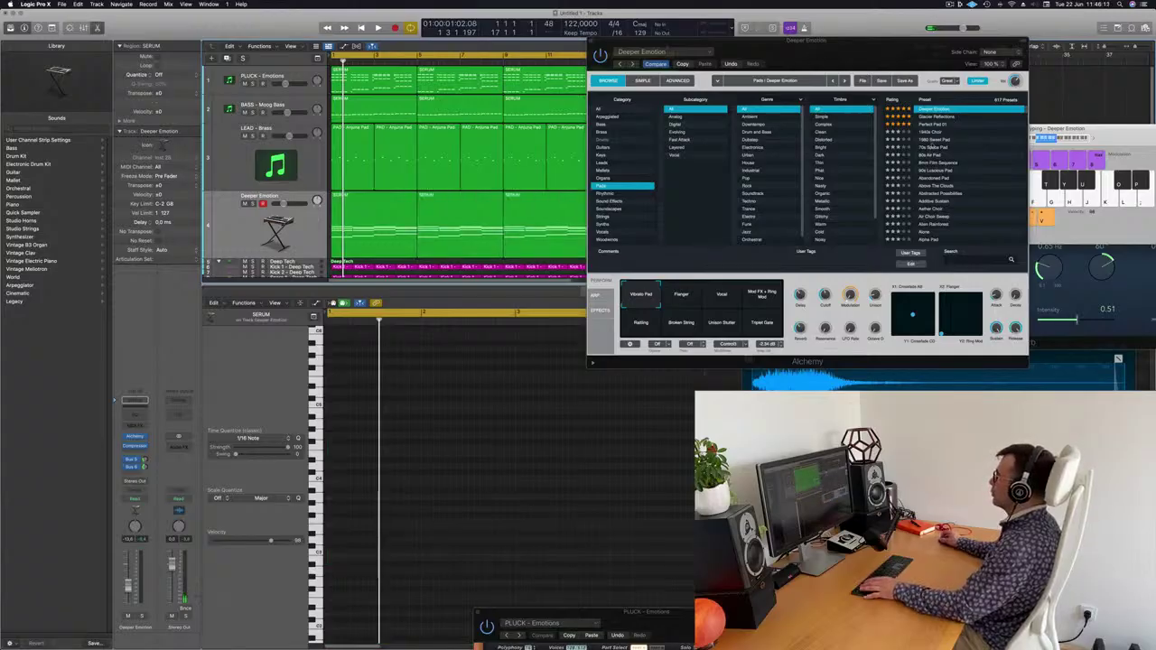
drag(822, 52, 885, 147)
click(227, 230)
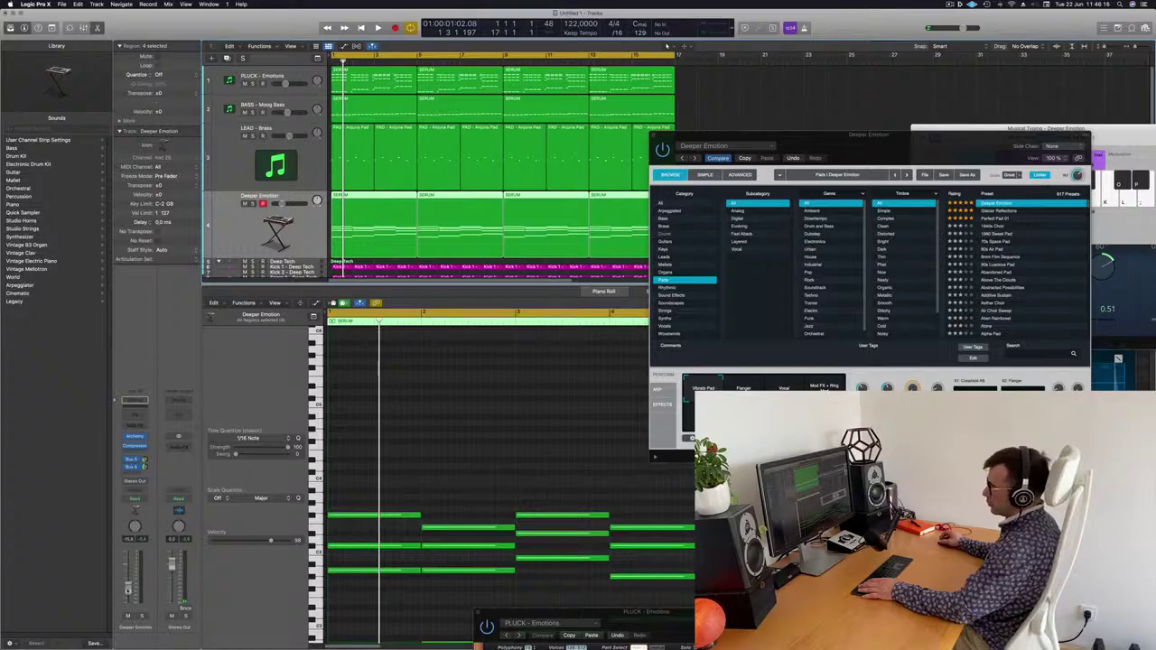
key(Return)
key(space)
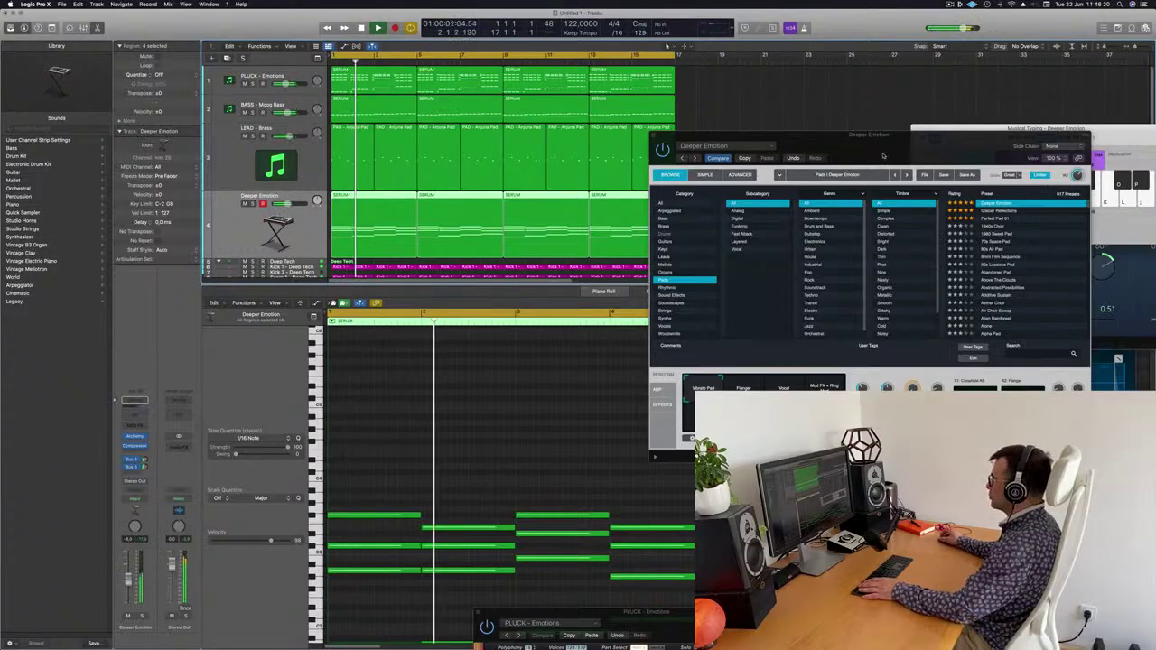
Step: Audition Deeper Emotion's performance snapshots during playback, from Vocal and Mod FX + Ring Mod through Broken String and Unison Stutter to Triplet Gate
drag(889, 139, 669, 142)
key(Return)
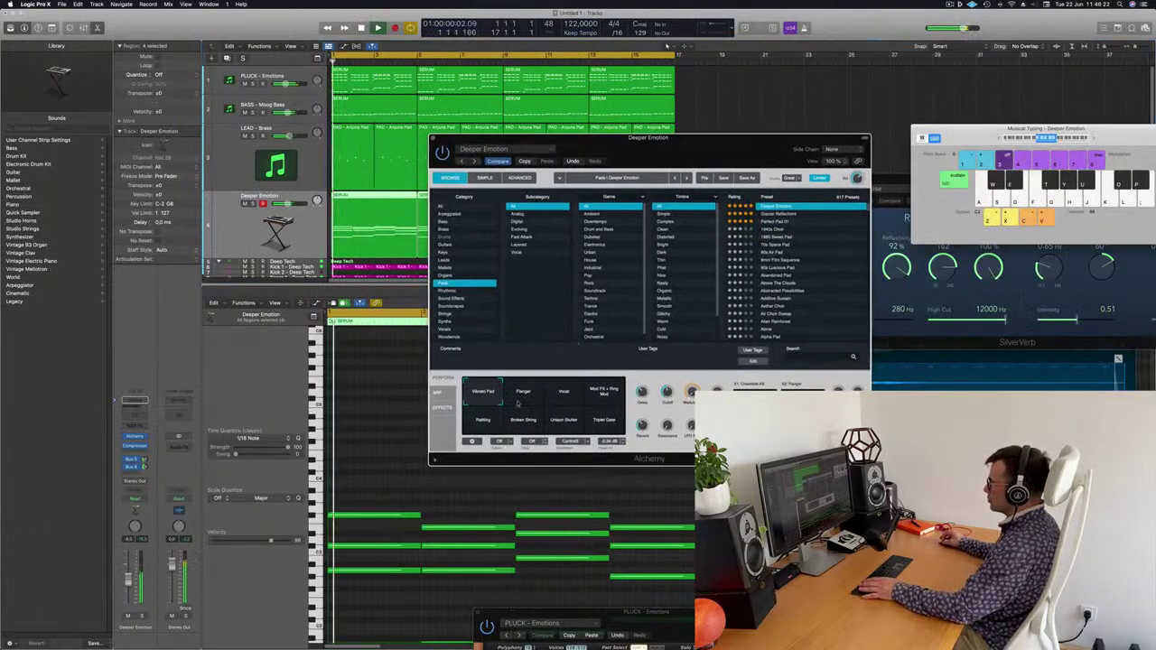
key(space)
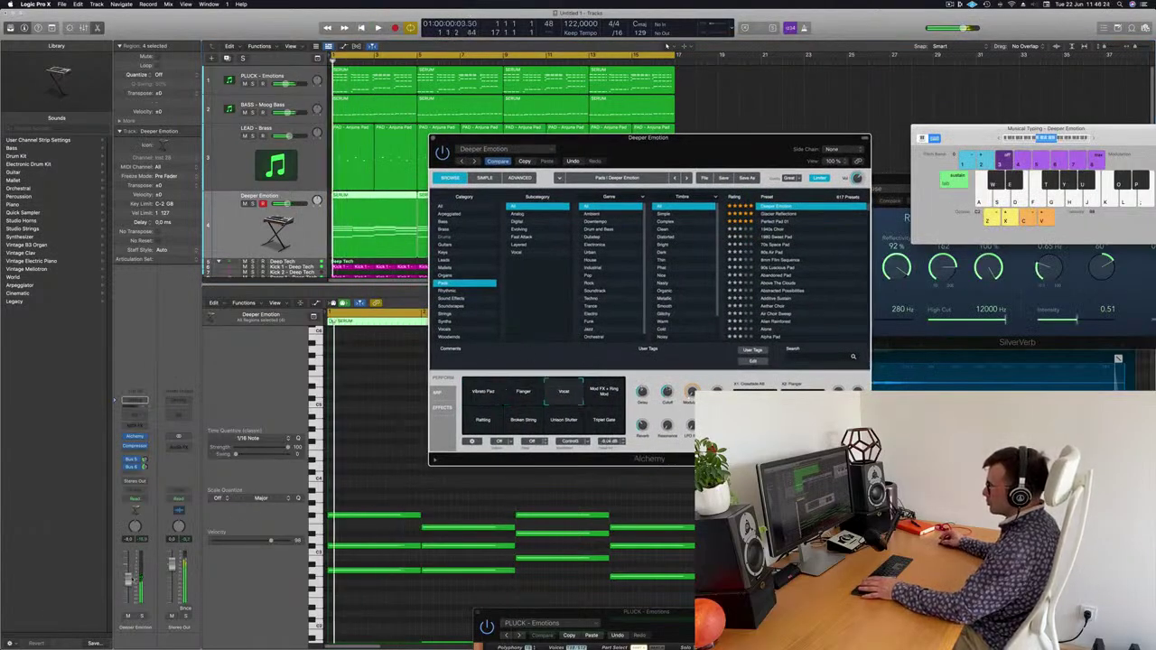
click(605, 395)
click(491, 422)
click(524, 424)
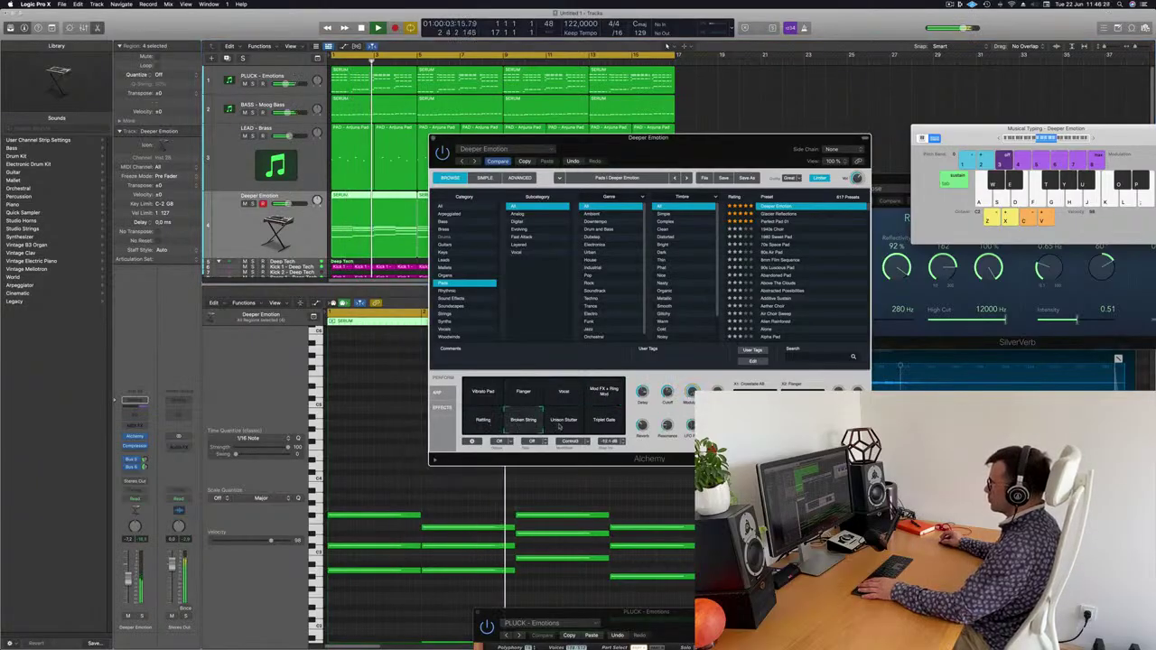
click(564, 422)
drag(597, 424, 607, 421)
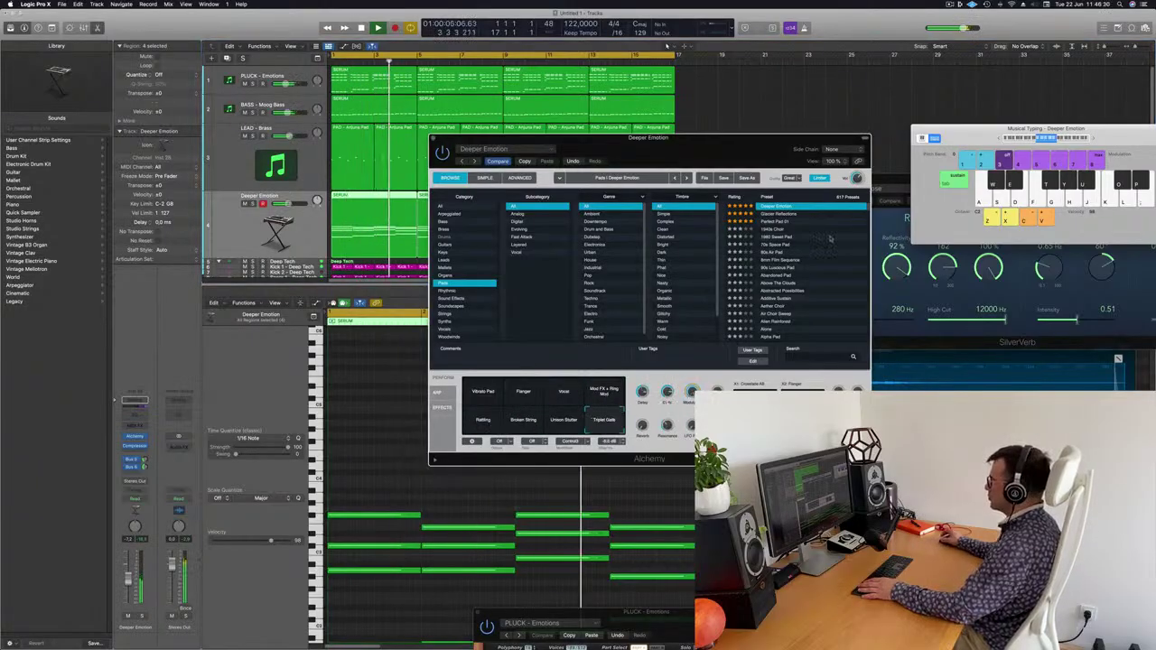
Step: Load the Alchemy preset Perfect Pad 01 and play the loop with it
click(794, 222)
key(space)
key(space)
key(space)
drag(743, 156, 811, 121)
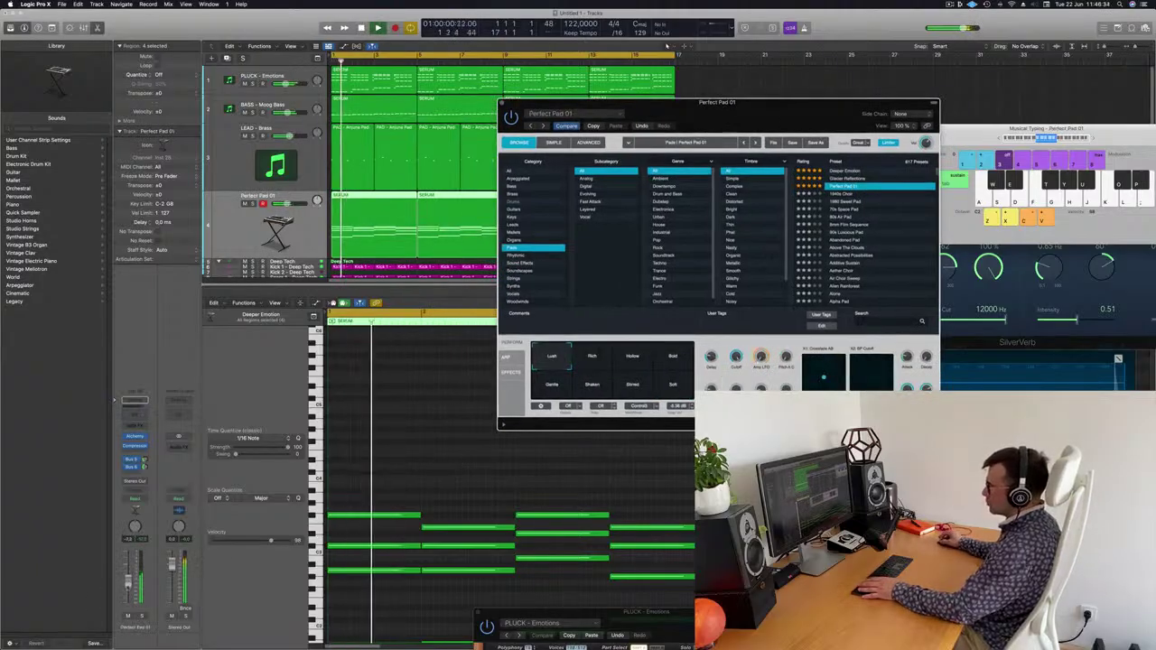
Step: Add a Channel EQ to the Perfect Pad 01 channel and enable its low cut at about 177 Hz, 12 dB/Oct
double_click(134, 414)
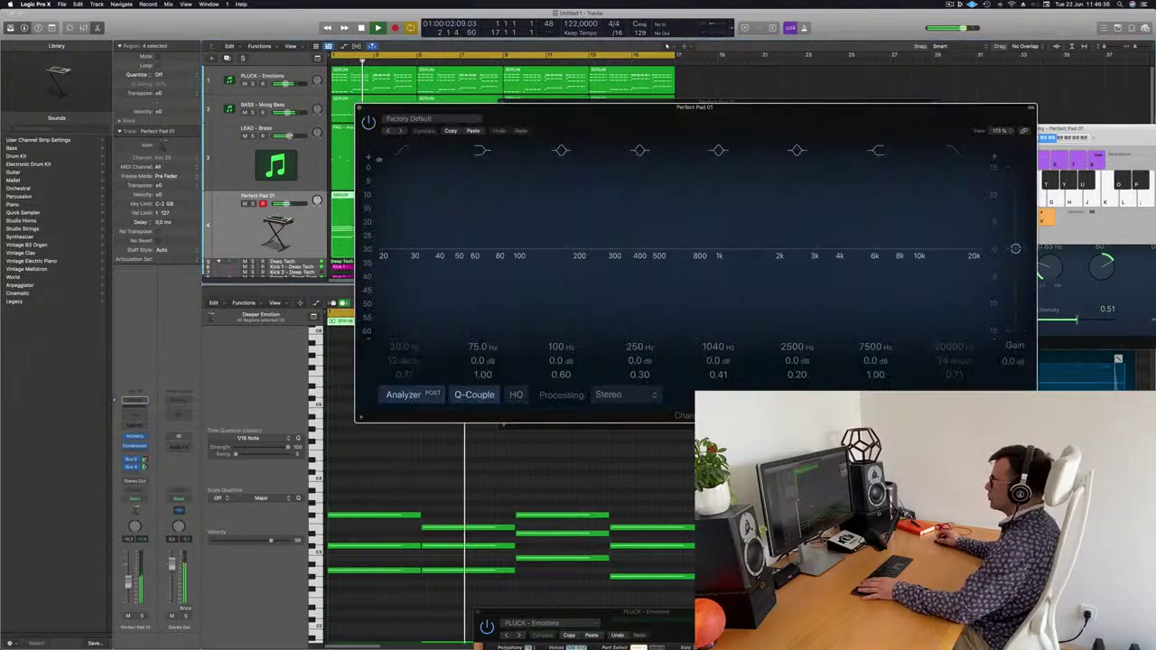
click(400, 150)
drag(405, 216, 567, 194)
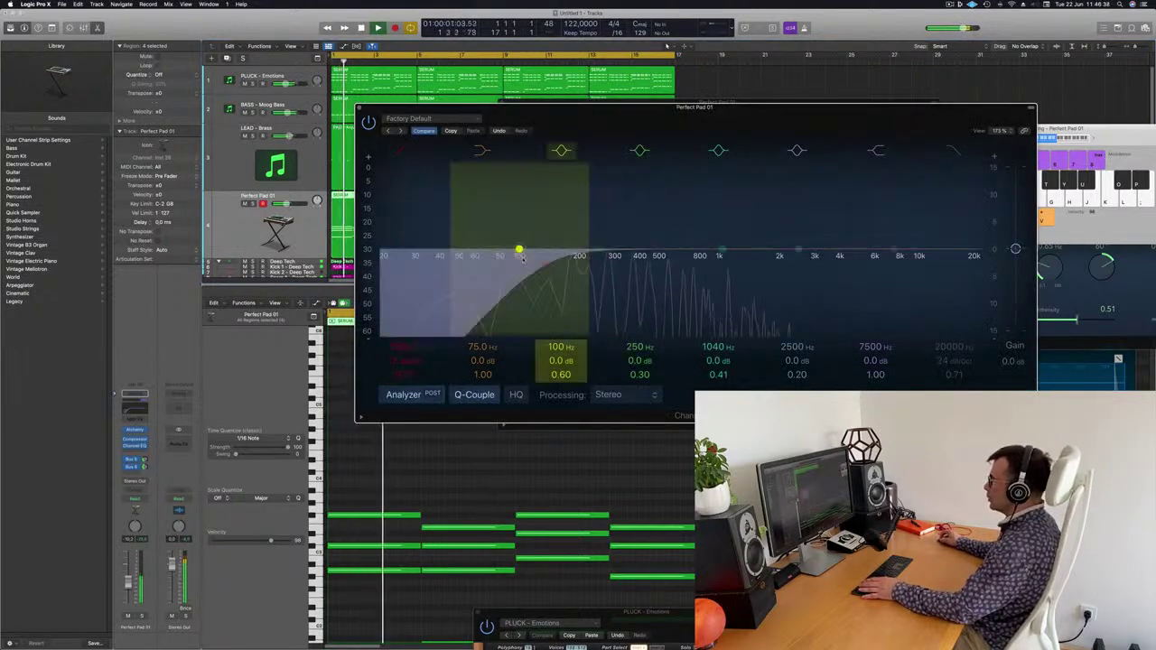
drag(522, 258, 572, 261)
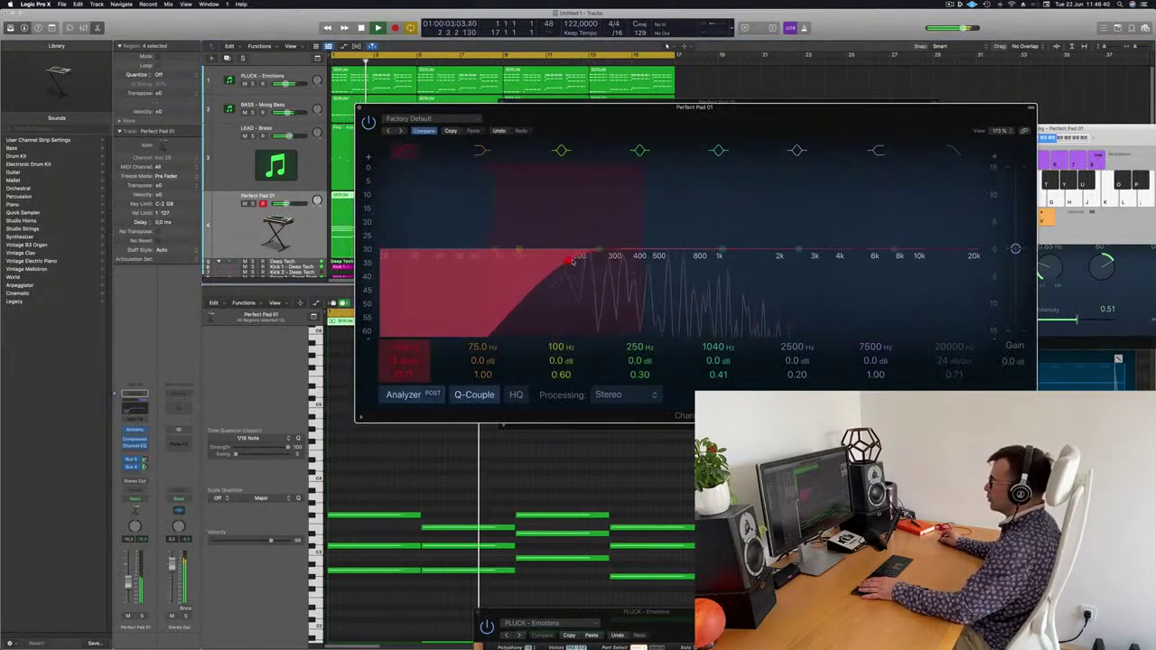
Step: Move the Channel EQ and Alchemy windows off the track area and restart the loop from the beginning
drag(604, 110, 693, 278)
drag(798, 117, 1027, 94)
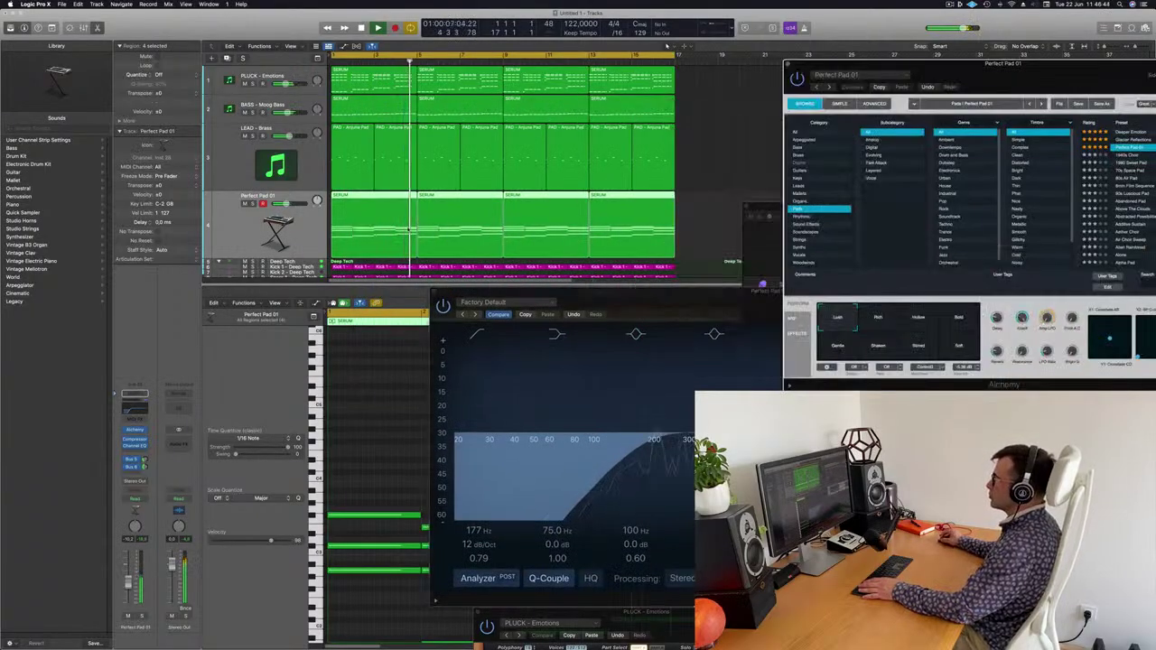
click(242, 229)
key(Return)
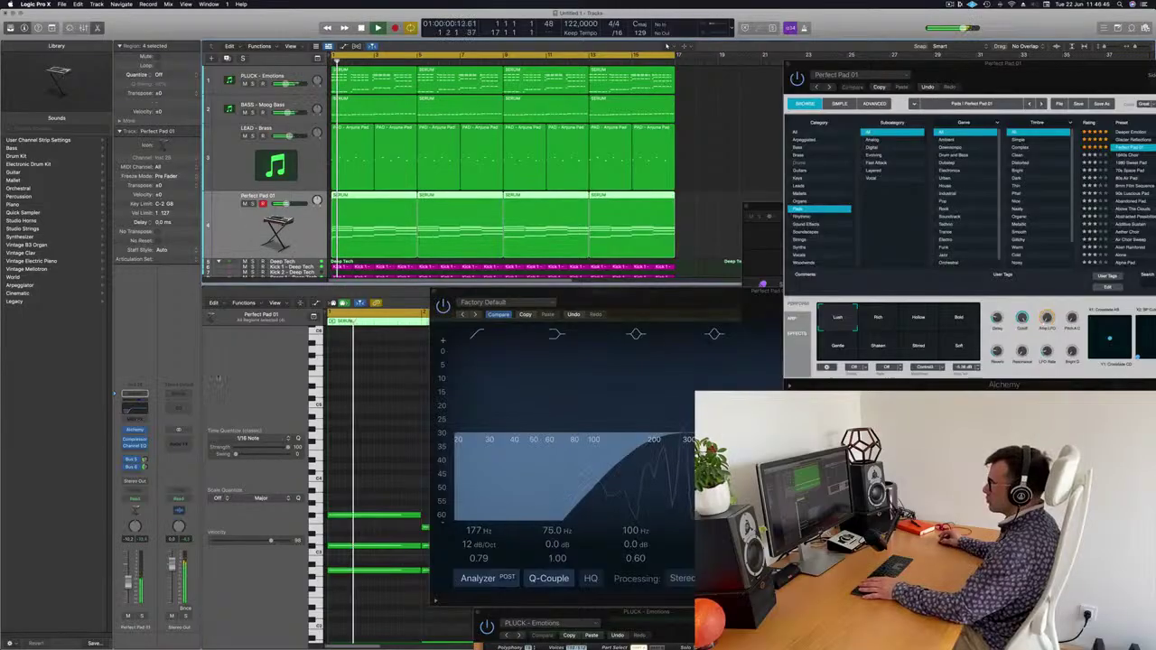
Step: Raise the Perfect Pad 01 channel's EQ low cut to 189 Hz and check the pad briefly in solo before restarting the loop
drag(592, 297, 510, 261)
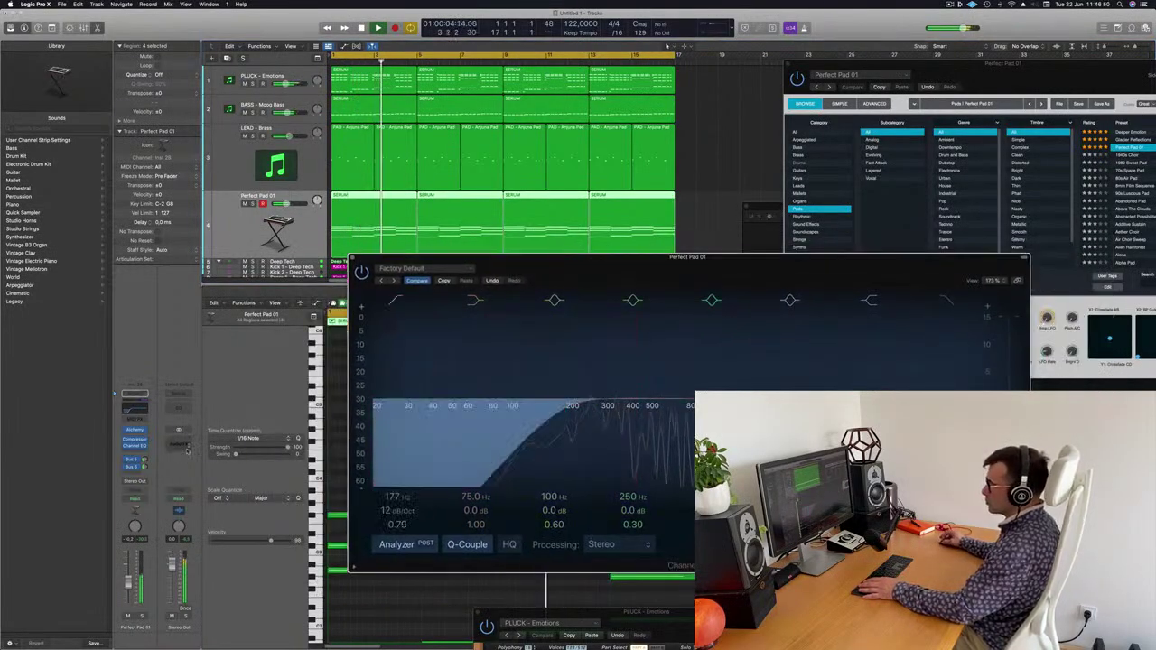
click(569, 408)
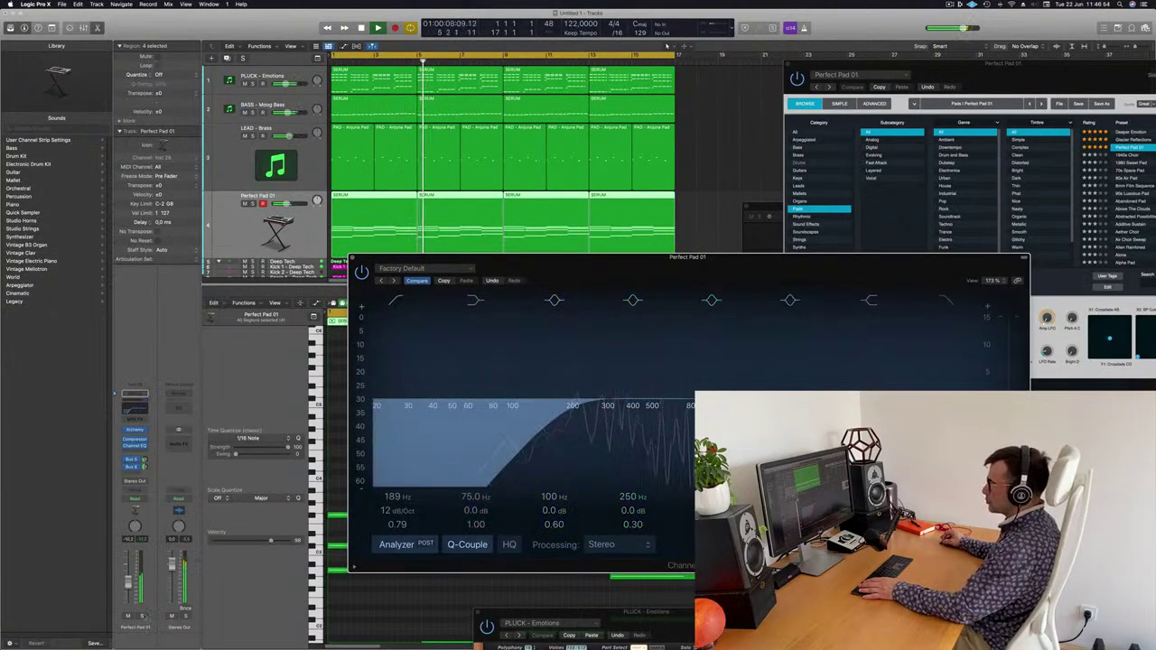
click(142, 616)
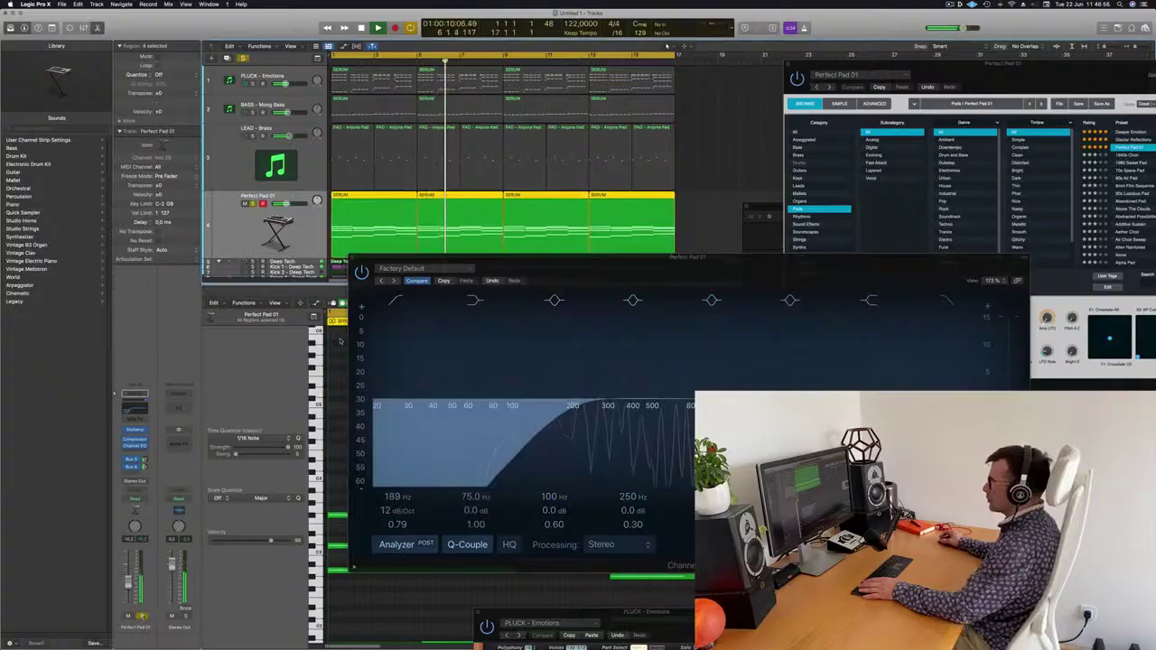
key(super+a)
key(Return)
Step: Delete all the low bass notes beneath the chords in the Perfect Pad 01 regions and restart the loop
key(e)
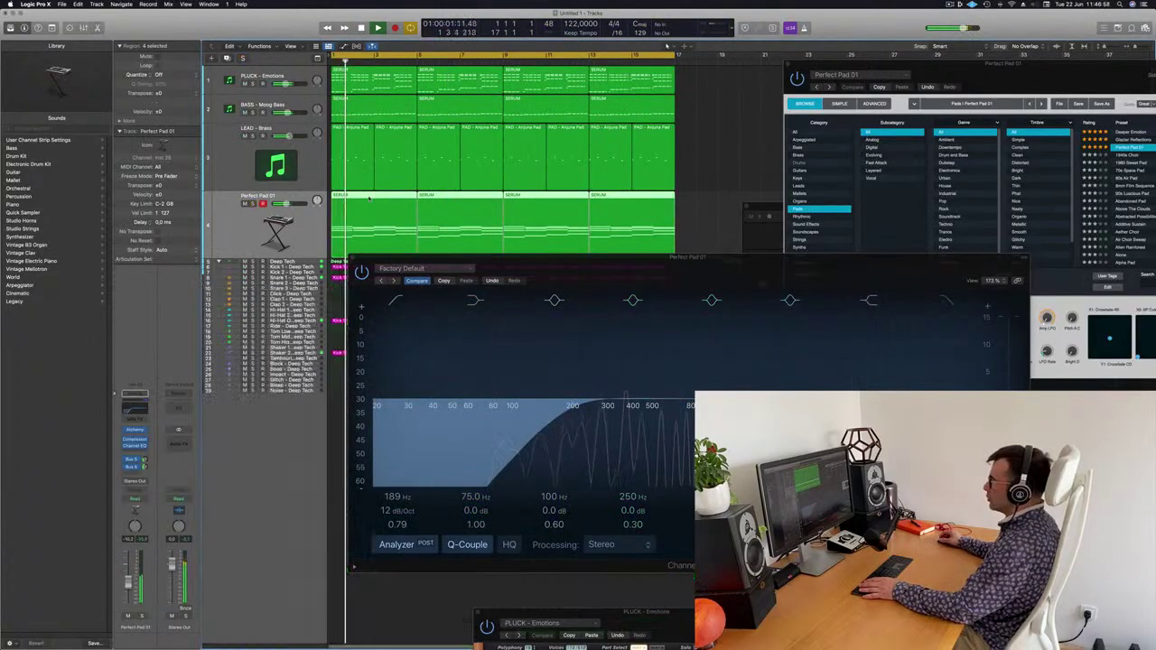
key(e)
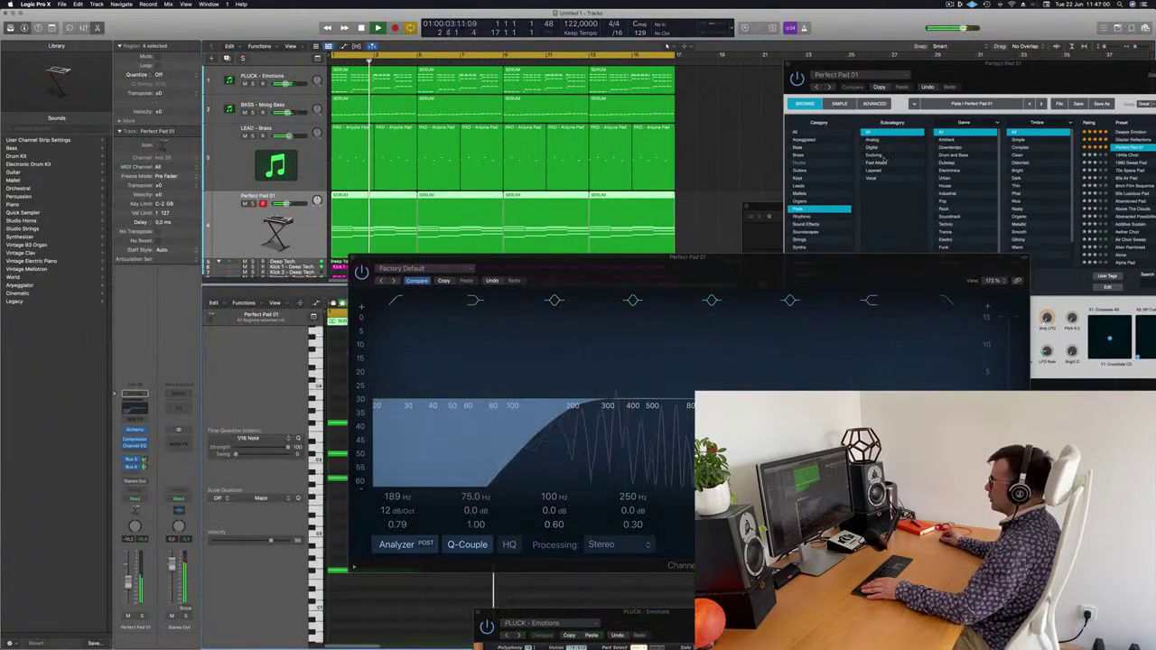
drag(524, 265, 884, 158)
scroll(476, 568, down, 5)
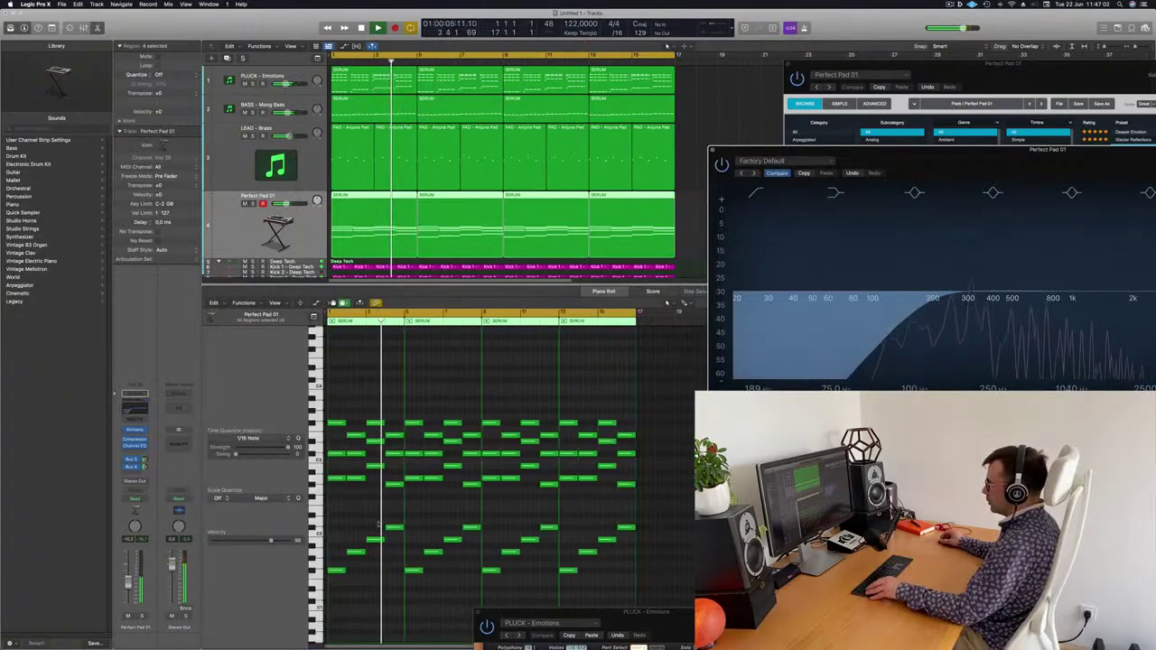
drag(333, 513, 647, 609)
key(BackSpace)
key(Return)
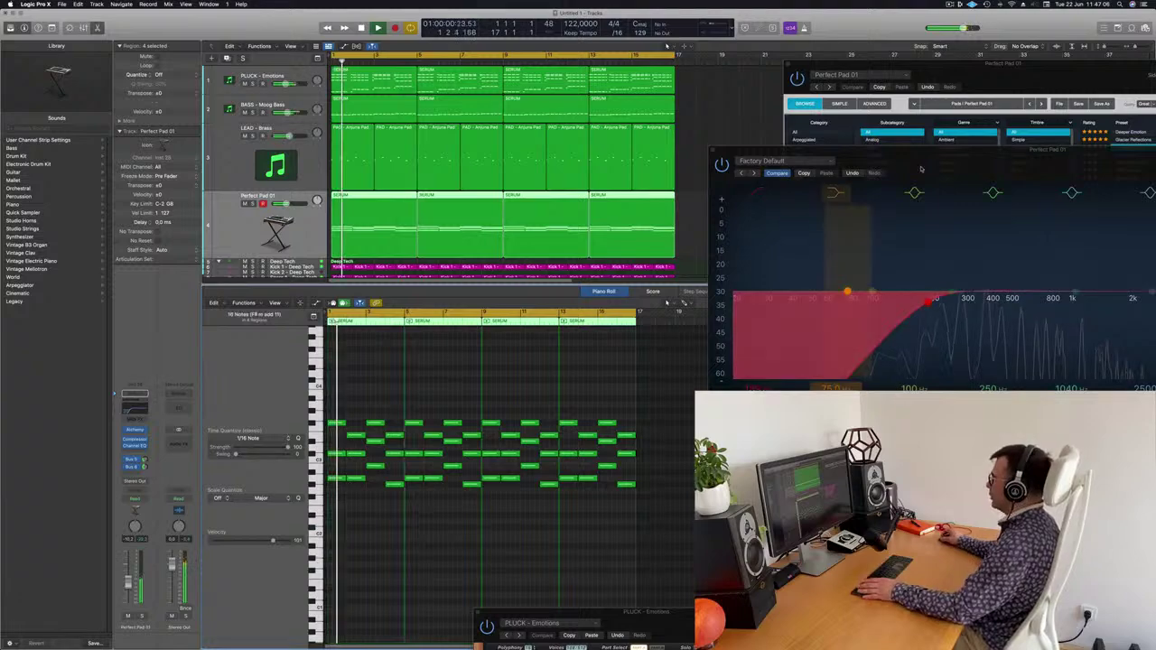
Step: Close the pad's Channel EQ window and compare the Perfect Pad 01 track in solo with the full loop
drag(921, 169, 671, 291)
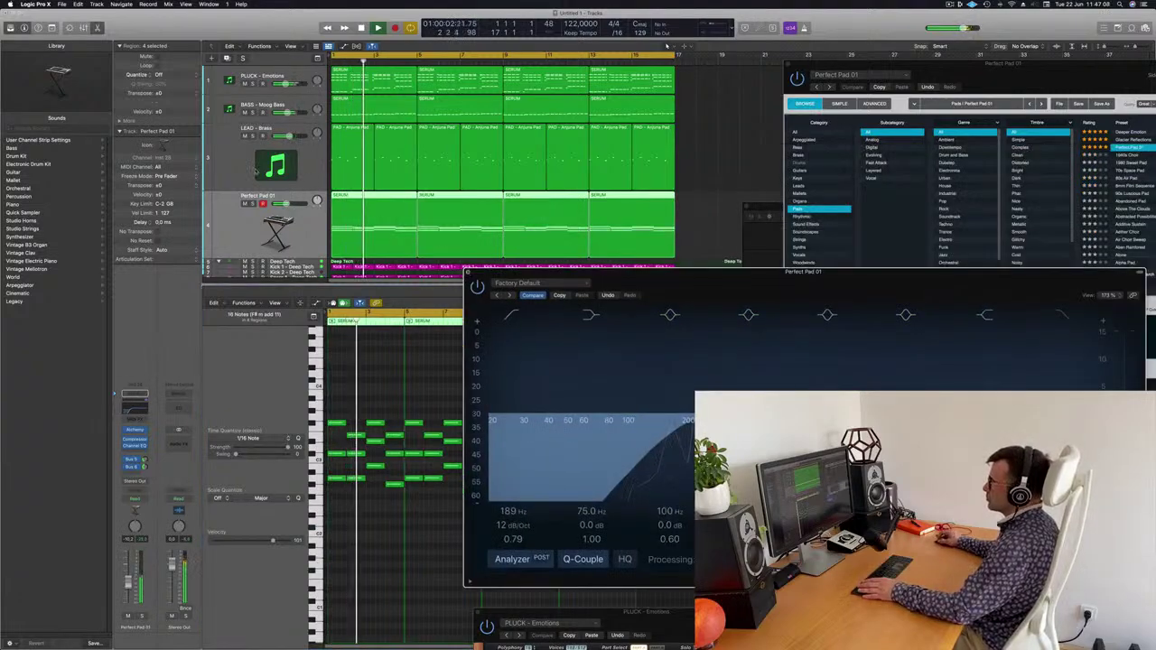
key(super+w)
key(Return)
click(253, 203)
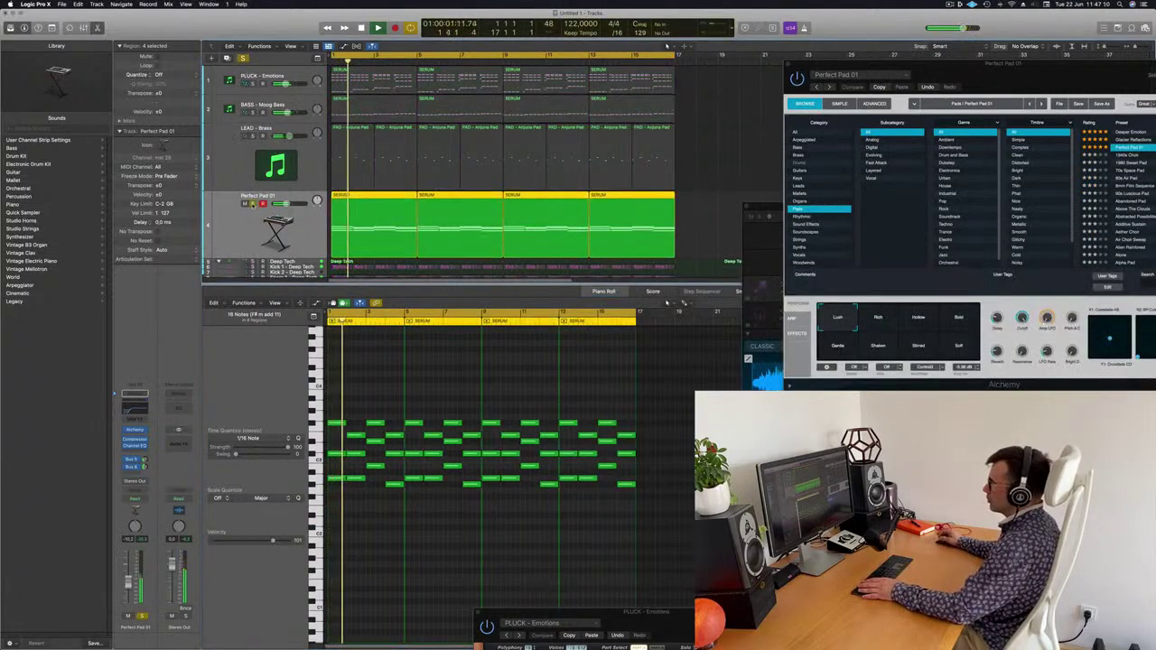
click(253, 204)
key(Return)
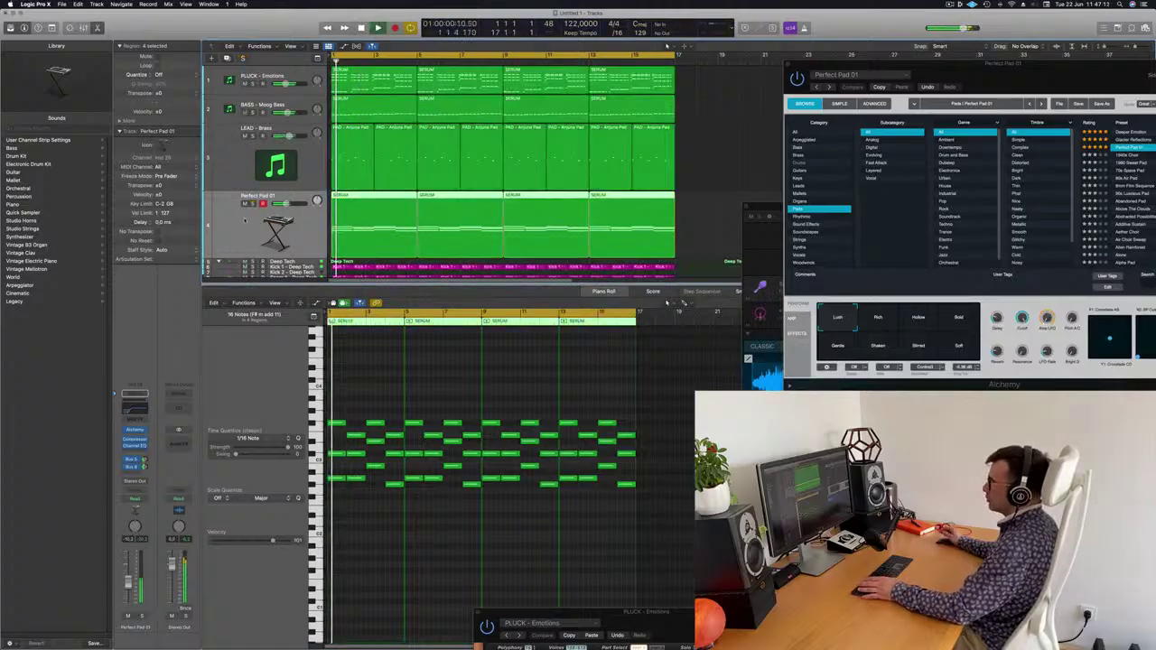
Step: Listen to the full loop, solo the pad channel briefly once more, and restart playback with all tracks
scroll(244, 222, right, 3)
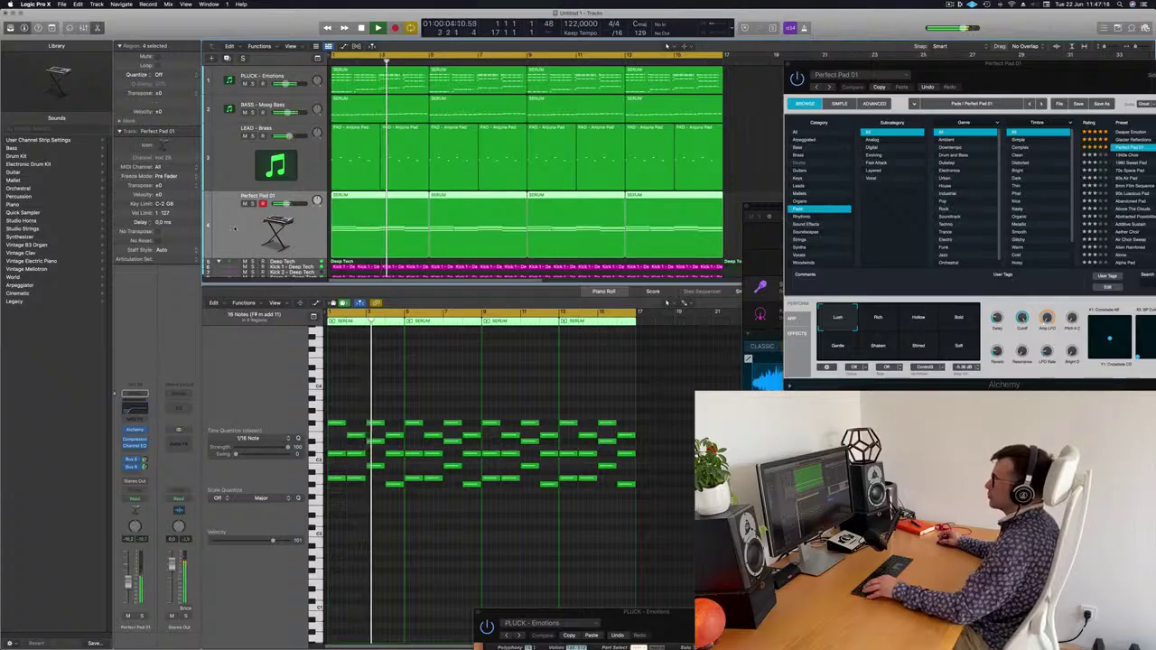
key(super+Left)
key(super+Left)
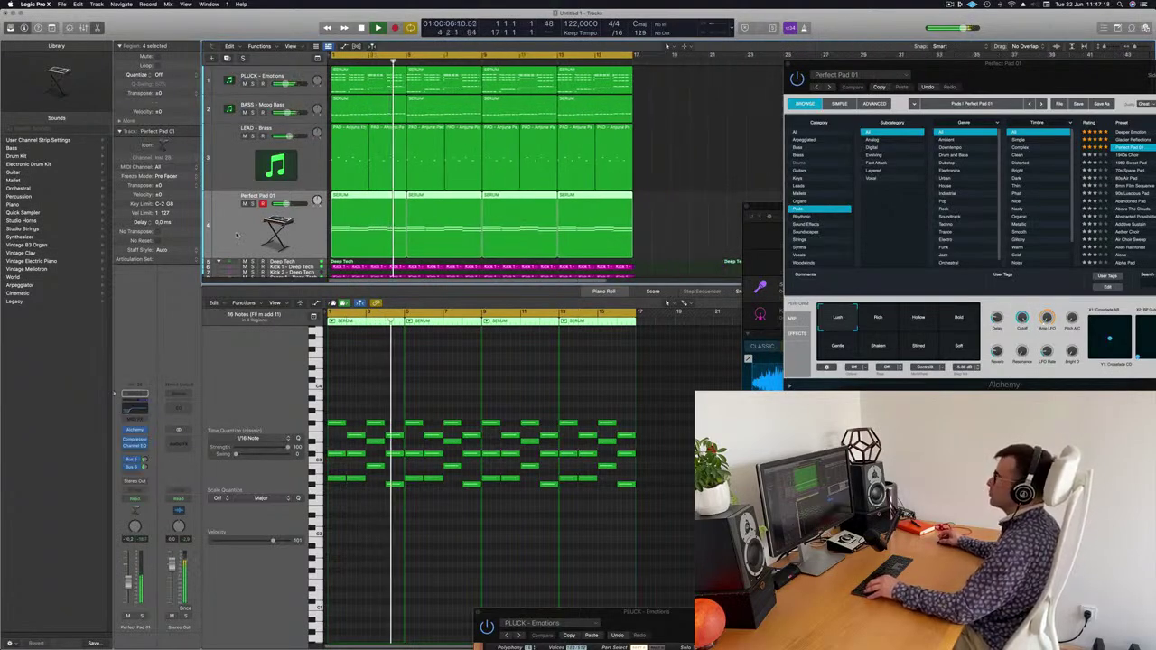
key(super+Right)
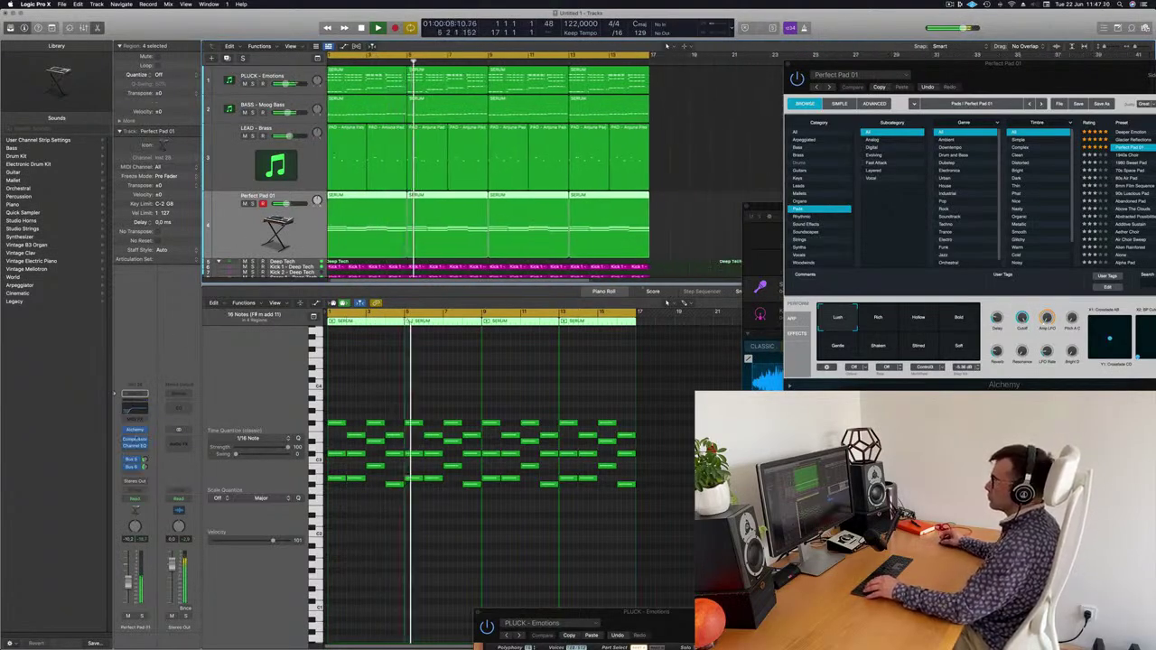
click(142, 616)
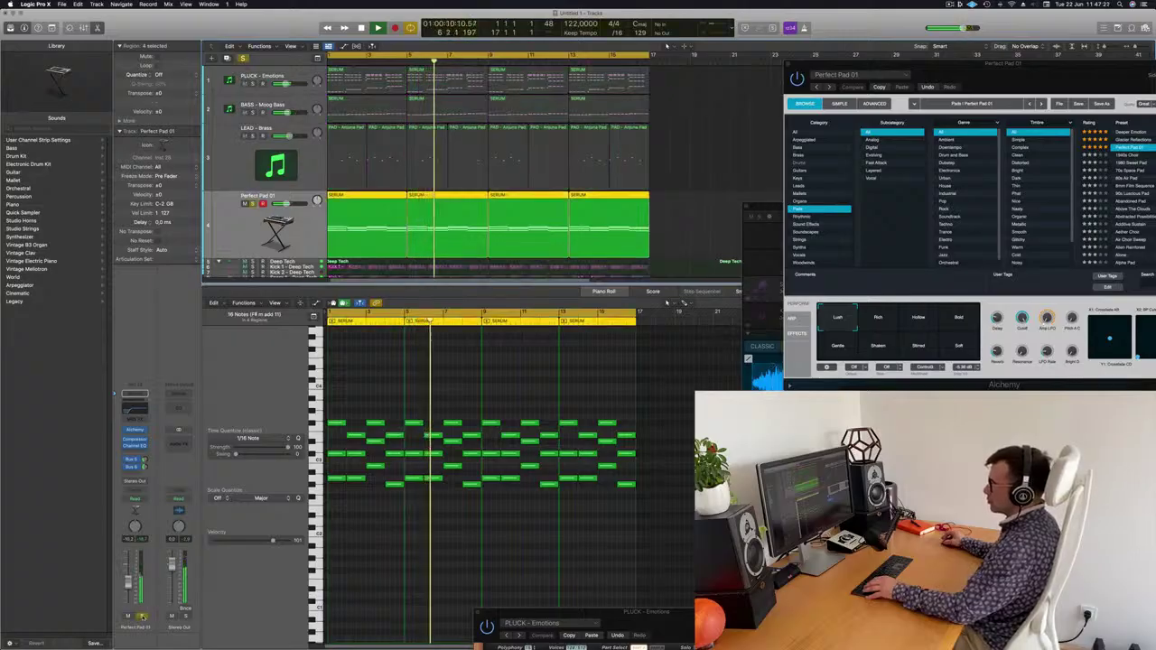
click(141, 616)
key(Return)
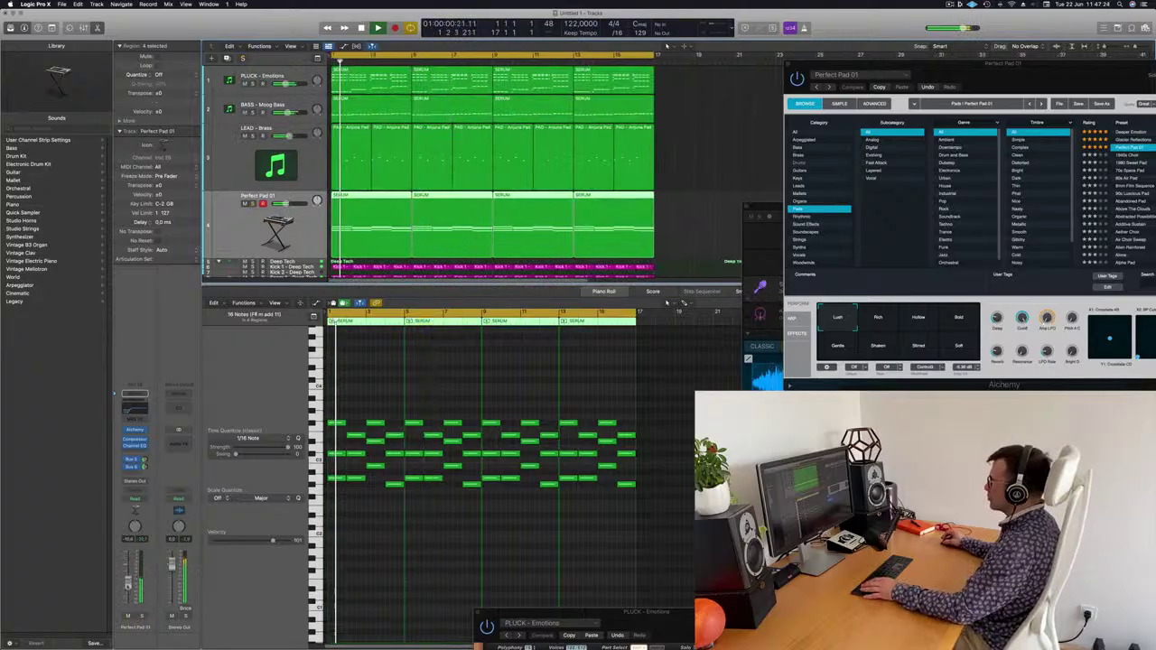
Step: Switch the Perfect Pad 01 preset to its Bold performance snapshot, lower the pad's channel level slightly, and close Alchemy
key(space)
drag(1061, 62, 616, 147)
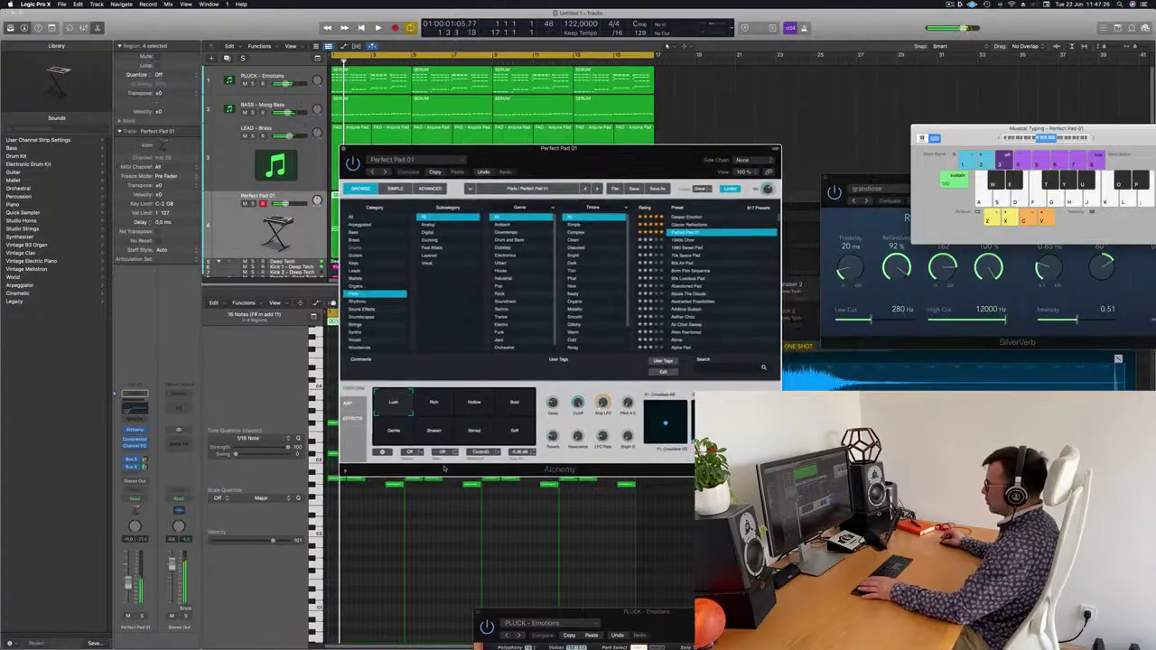
click(504, 407)
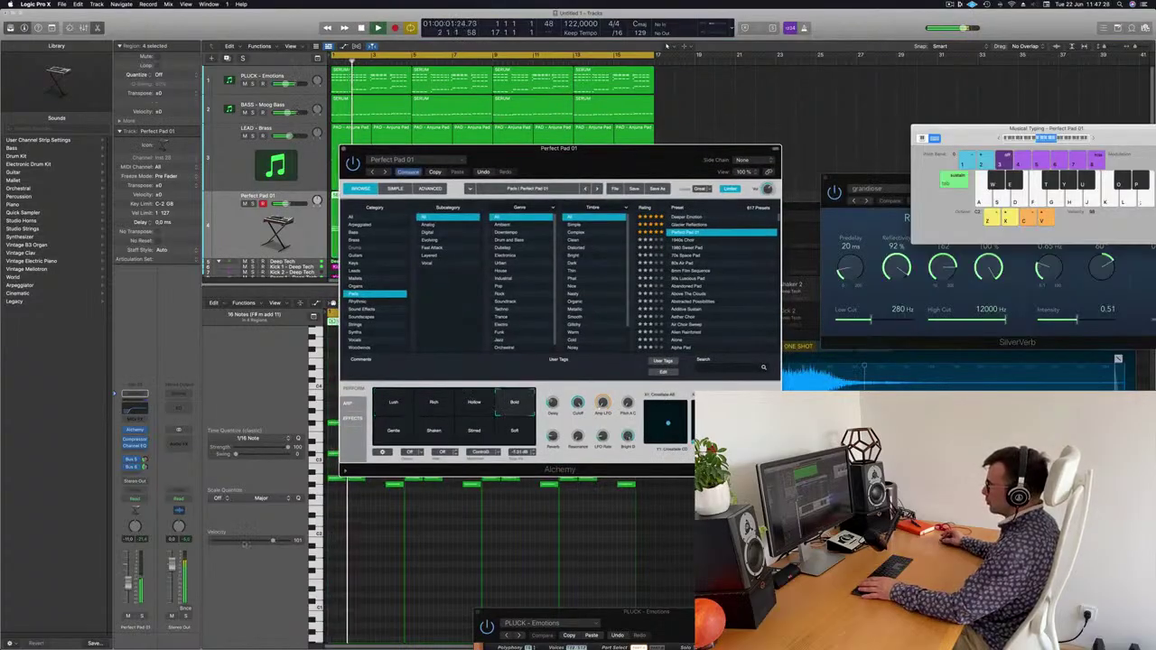
drag(128, 590, 127, 593)
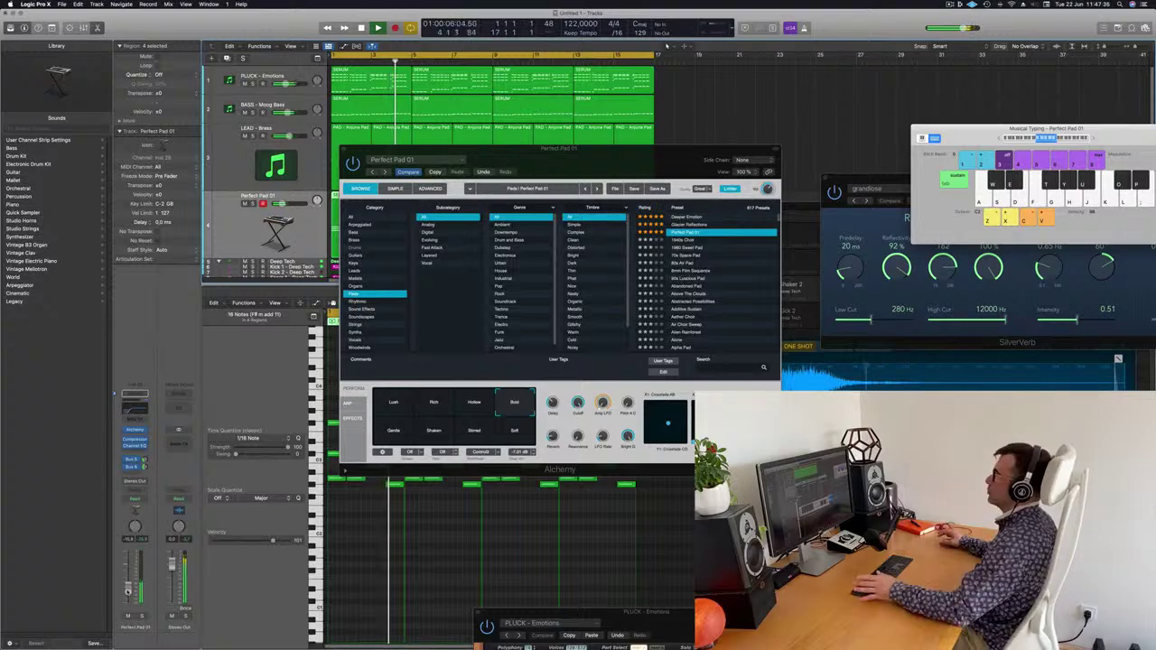
drag(648, 154, 774, 115)
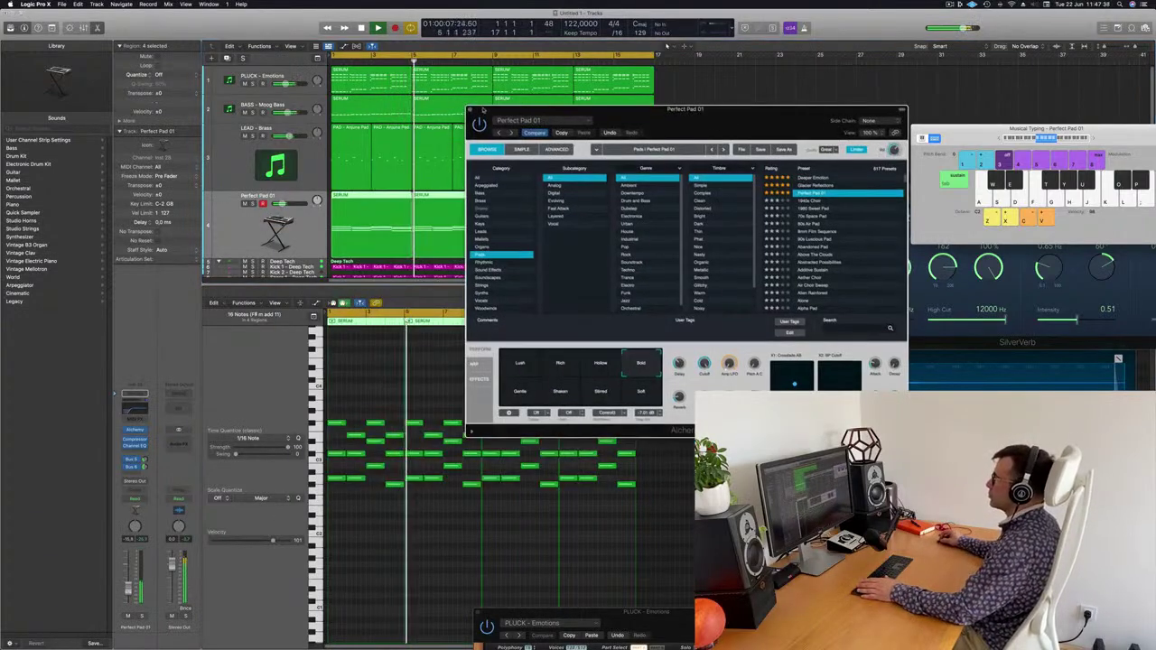
key(super+w)
Step: Add a Channel EQ to LEAD - Brass with a 12 dB/Oct low cut at about 314 Hz, and close its plug-in windows
click(300, 176)
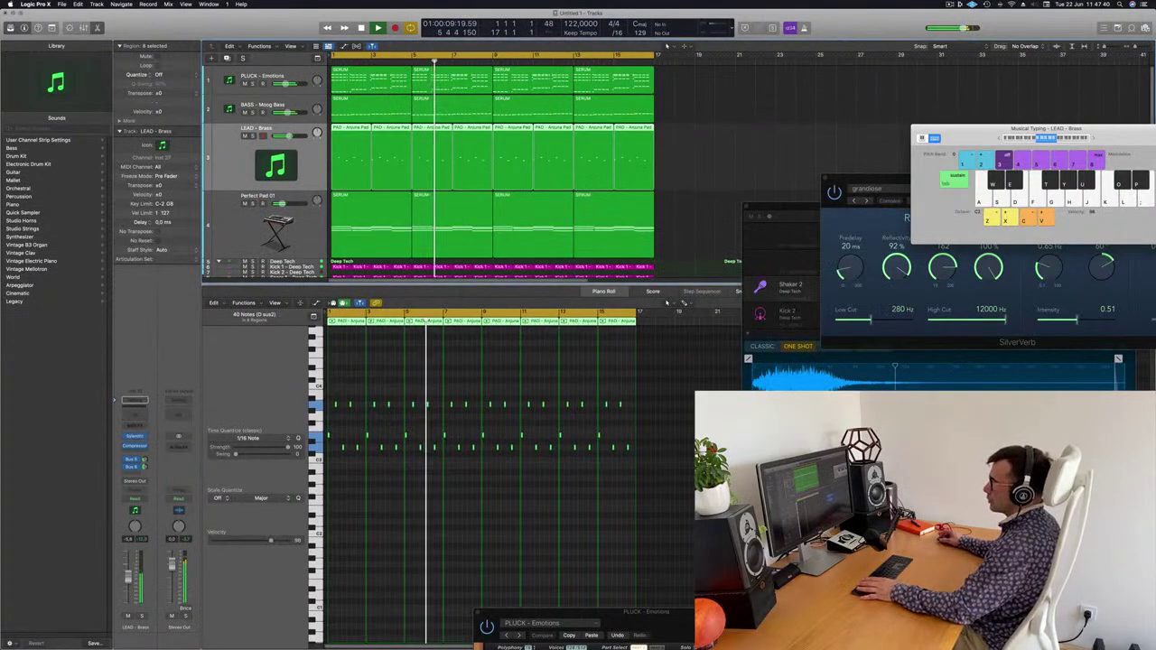
key(Return)
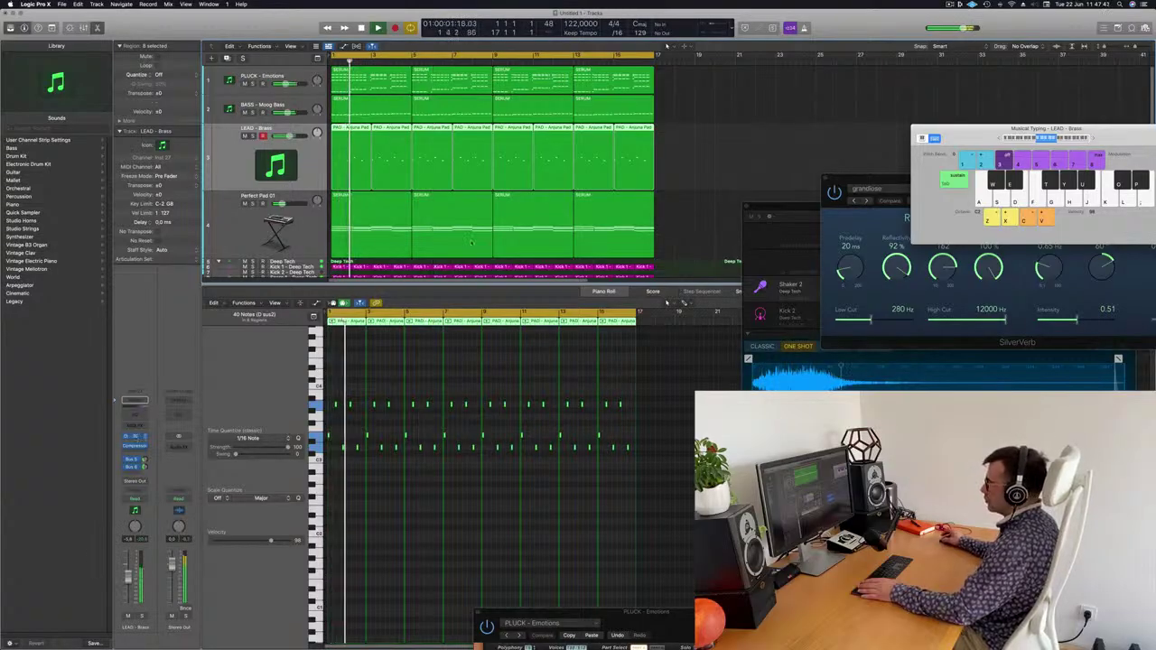
click(135, 437)
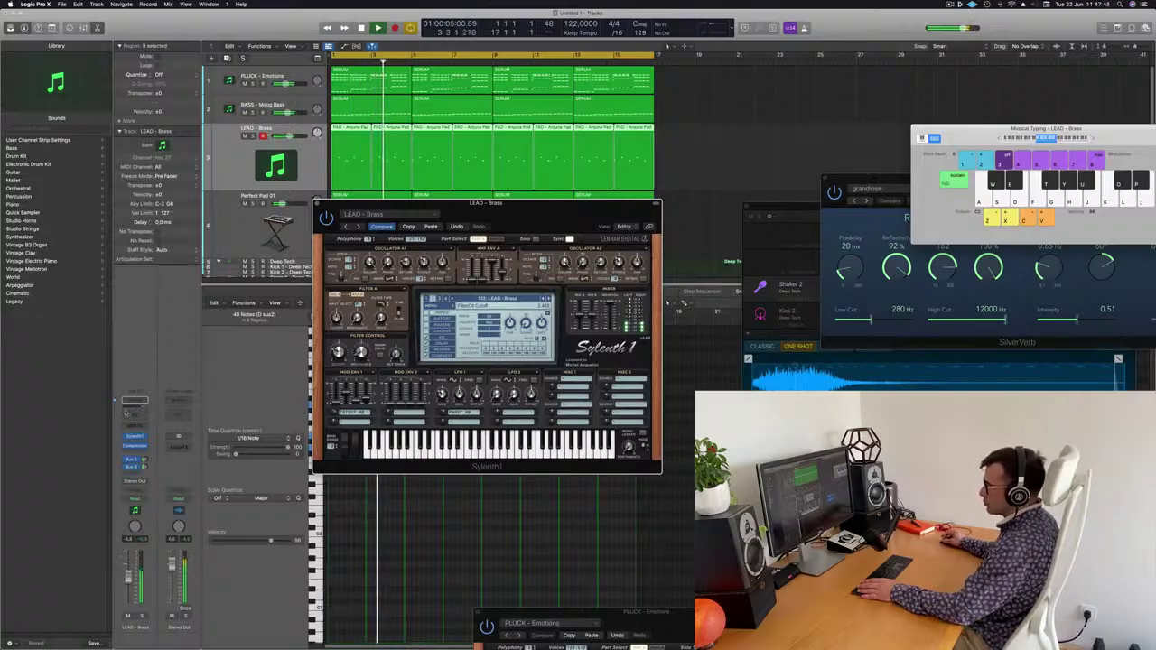
click(134, 415)
click(404, 151)
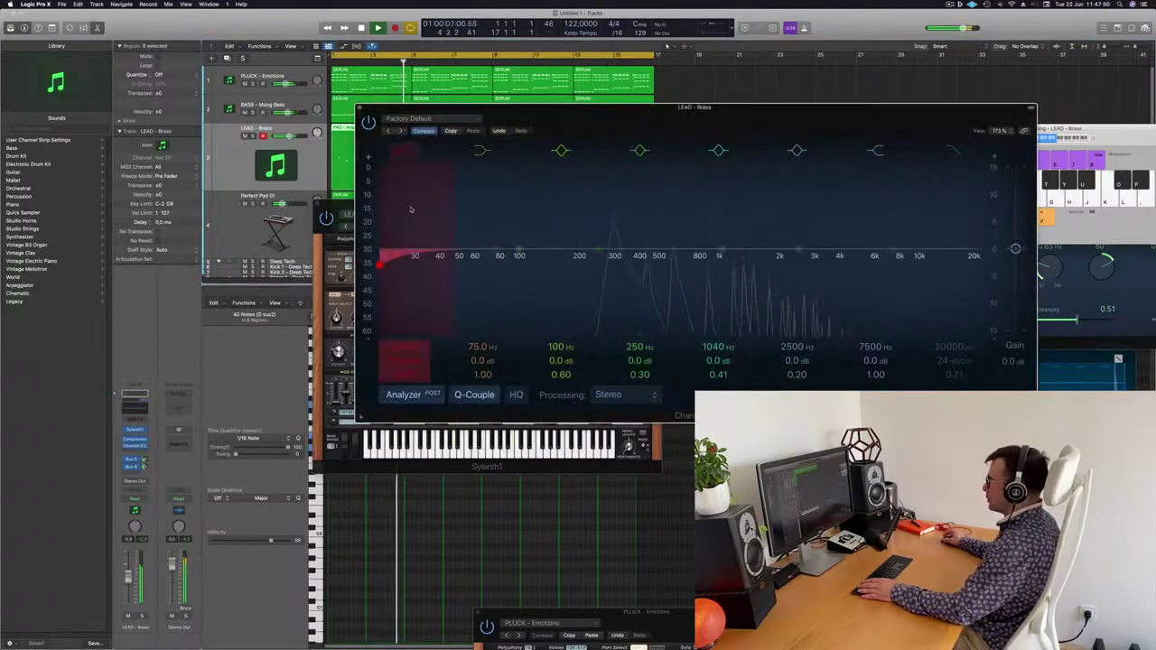
drag(413, 210, 650, 178)
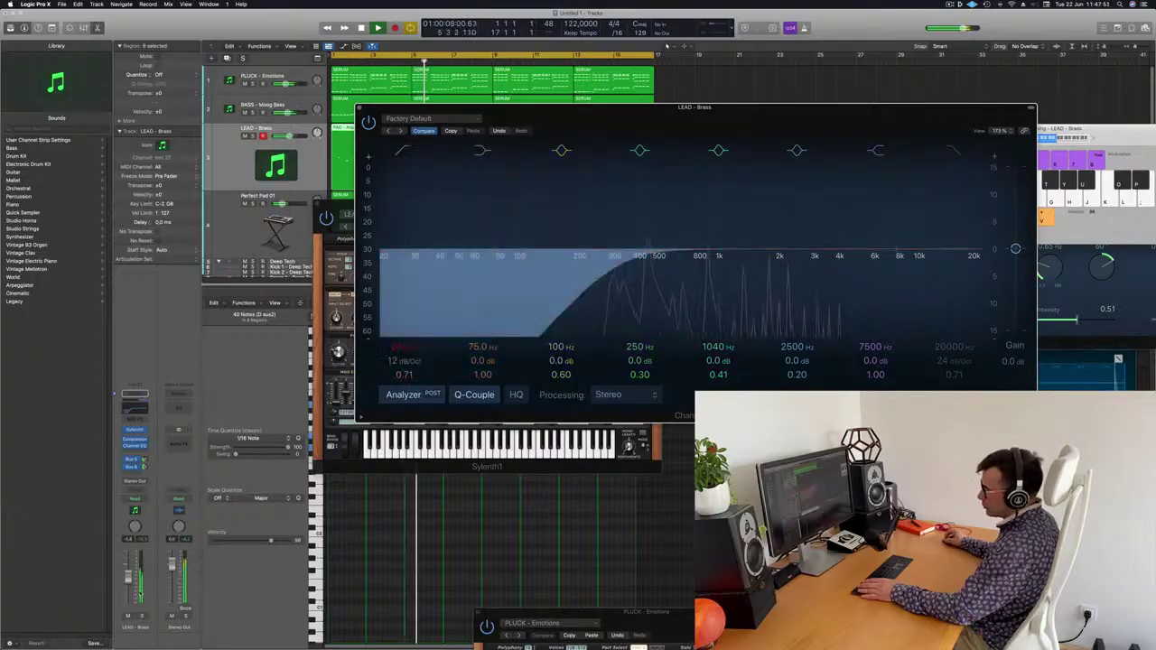
click(130, 580)
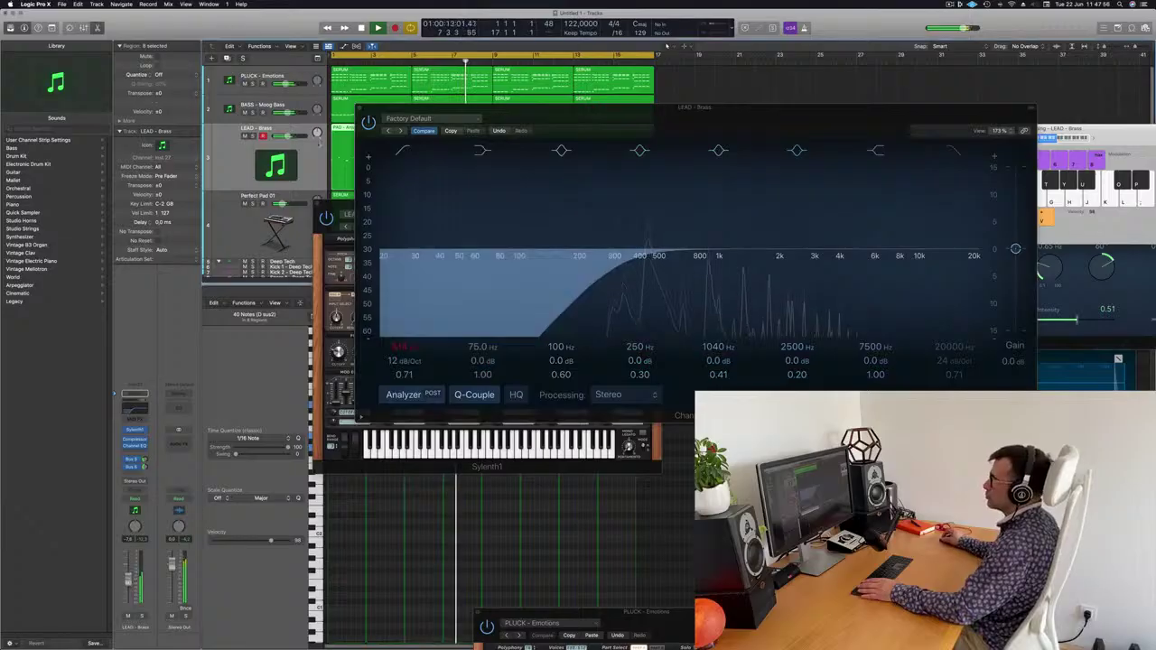
click(361, 108)
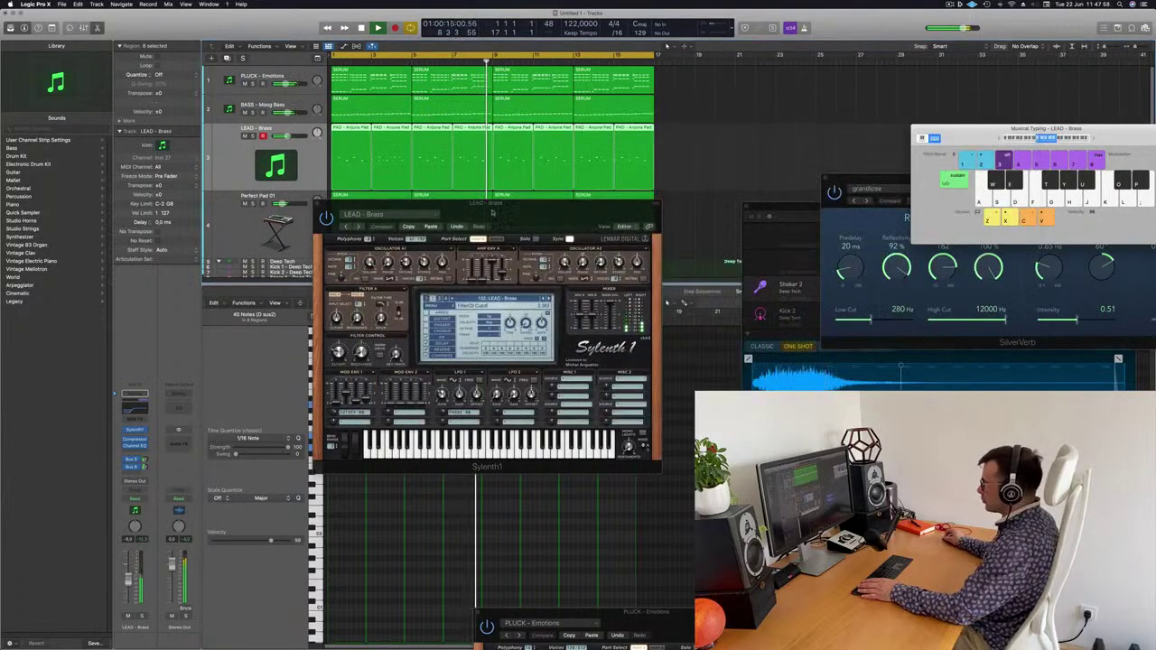
drag(347, 206, 327, 208)
click(298, 206)
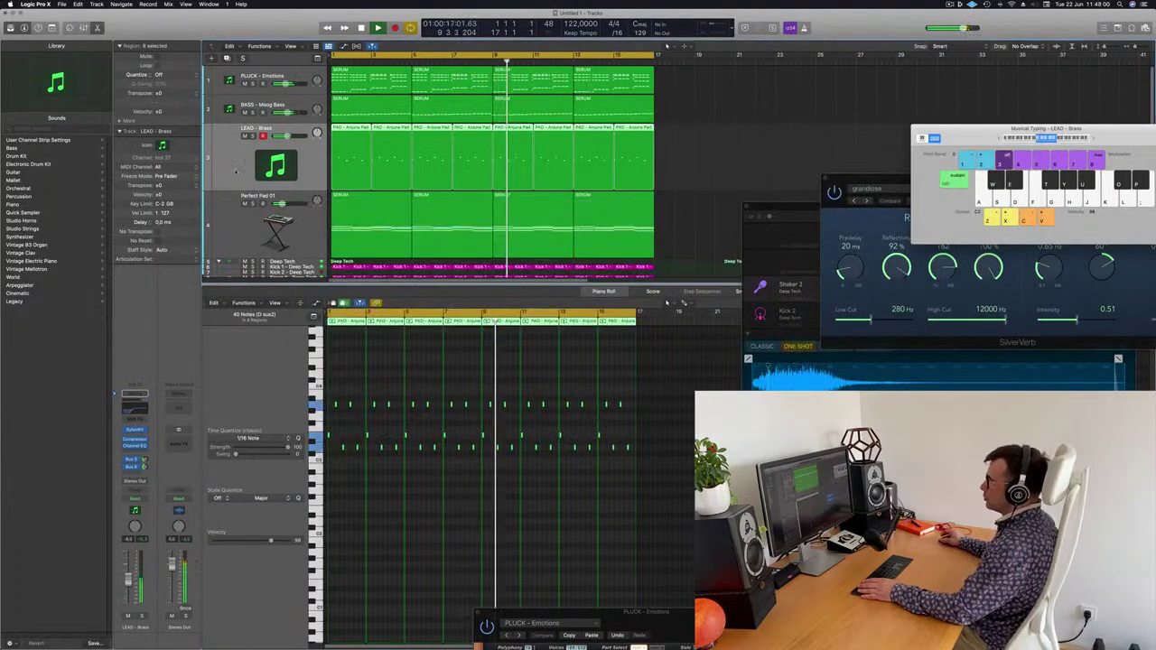
Step: Lower the SilverVerb's high cut to 5300 Hz and deselect all regions
drag(997, 321, 978, 322)
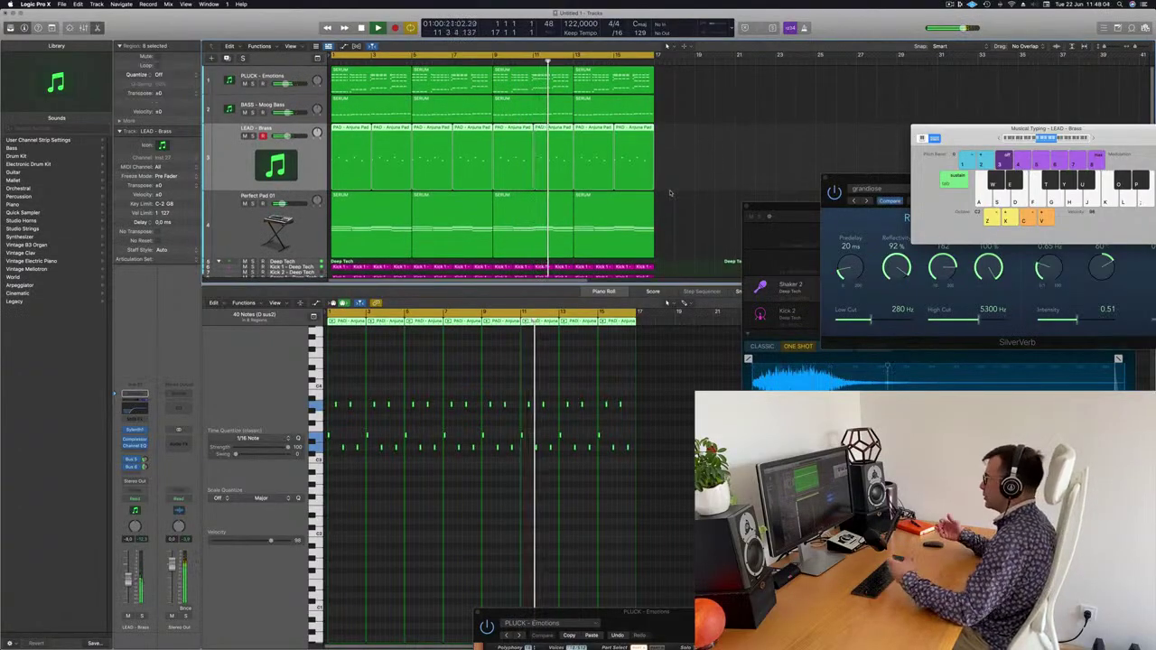
click(674, 192)
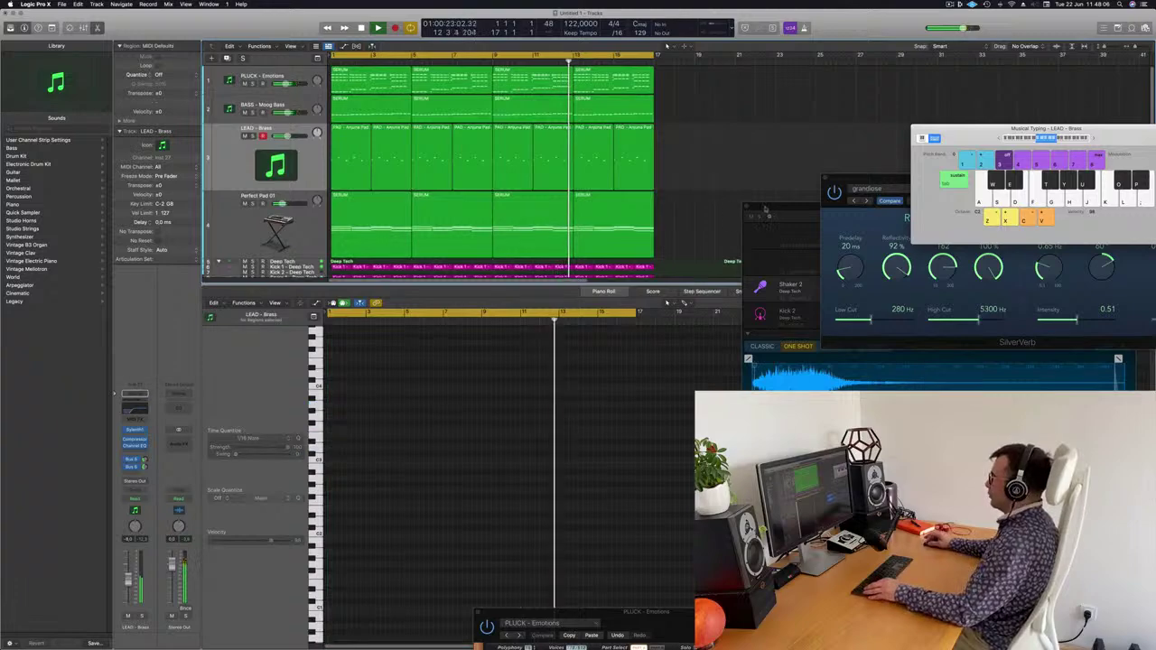
Step: Move the drum machine window off the track area and show the secondary ruler above the tracks
drag(764, 211, 969, 231)
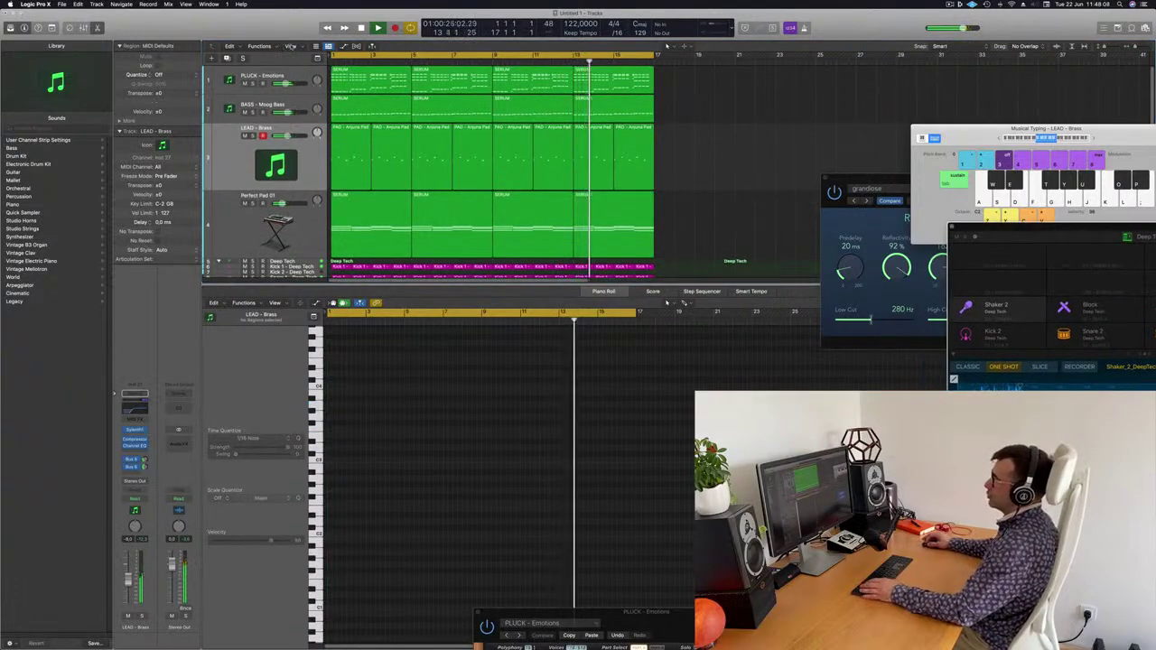
click(289, 46)
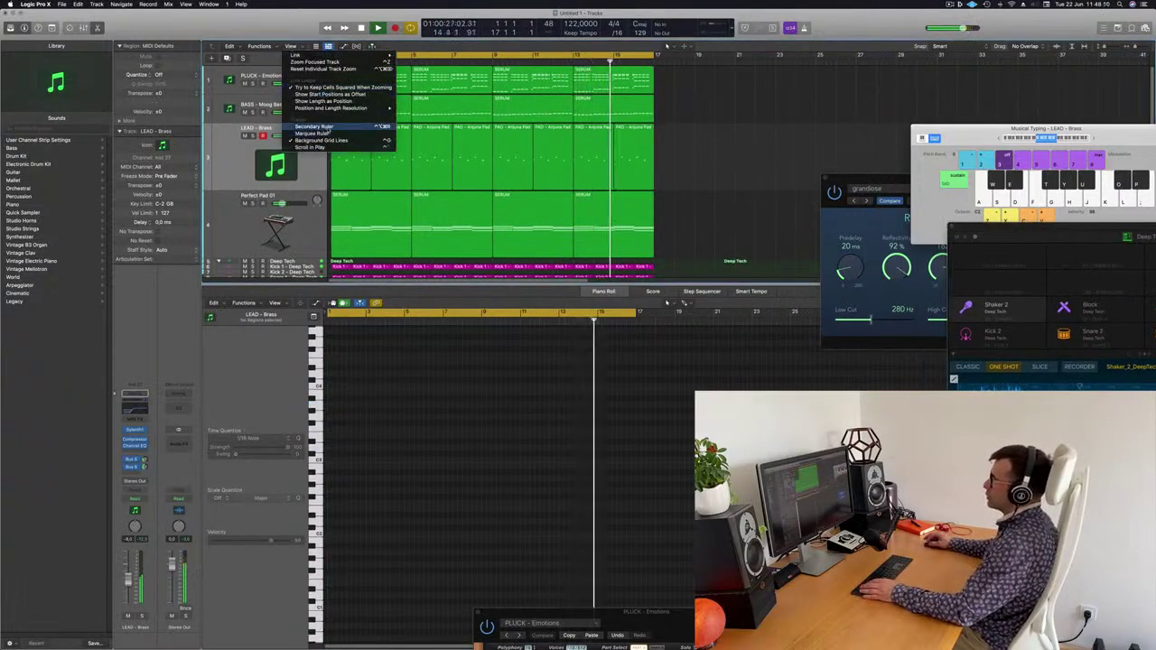
click(314, 127)
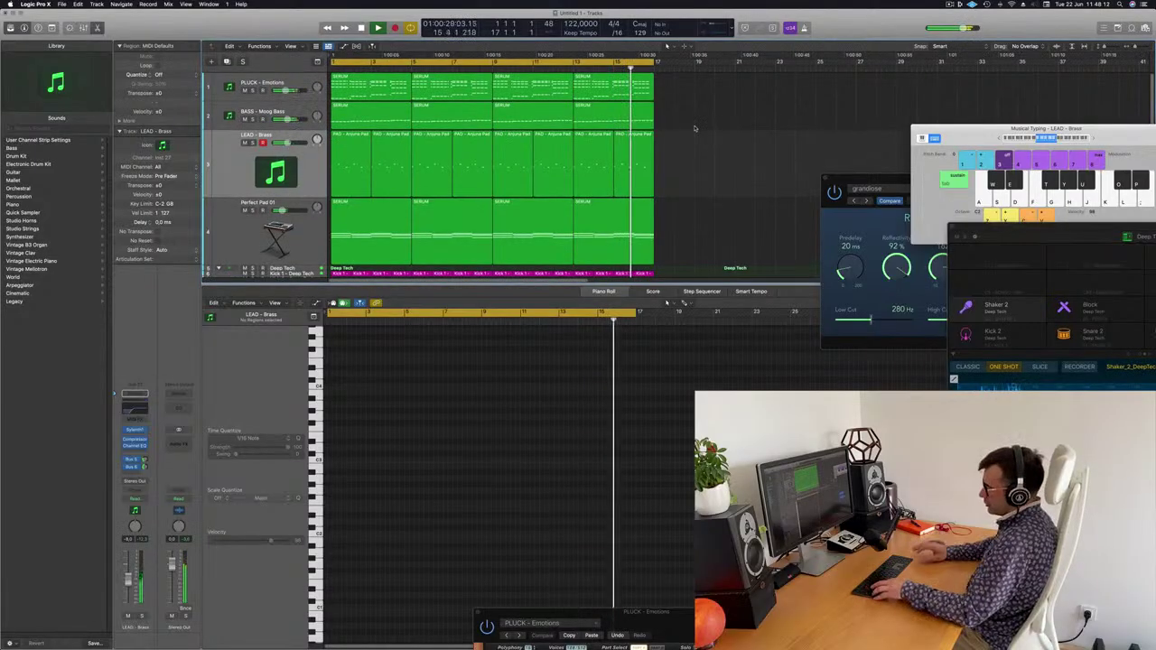
Step: Repeat all regions once to extend the arrangement to bar 33, and stretch the cycle range to cover the full length
key(super+a)
key(super+r)
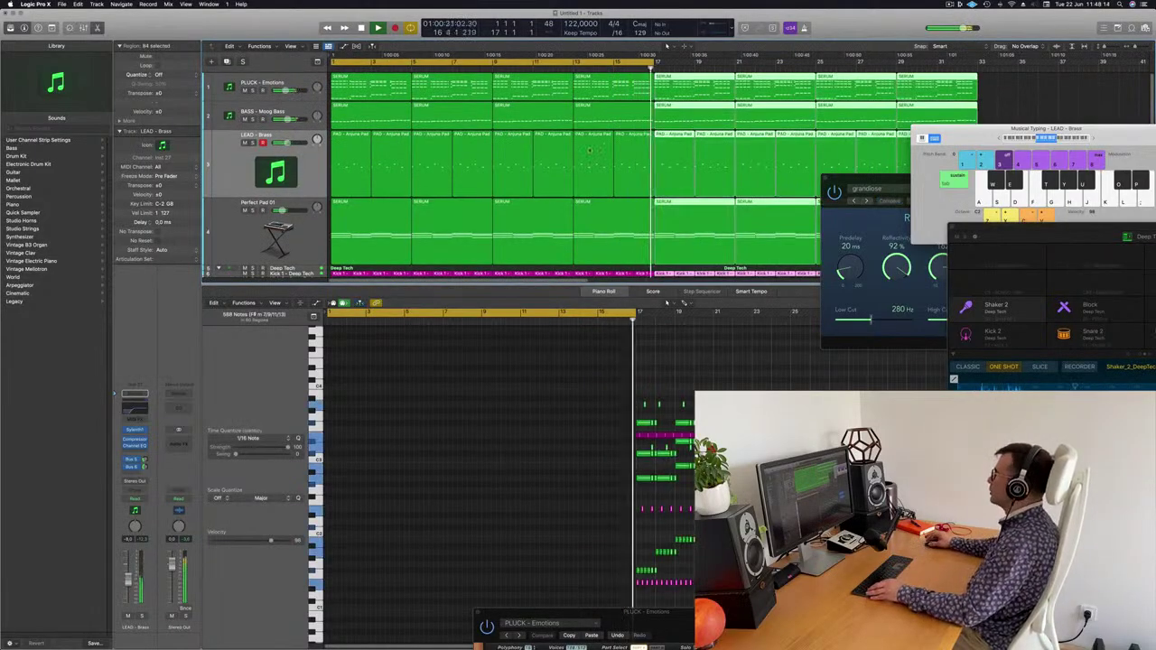
scroll(588, 151, left, 5)
scroll(611, 169, right, 2)
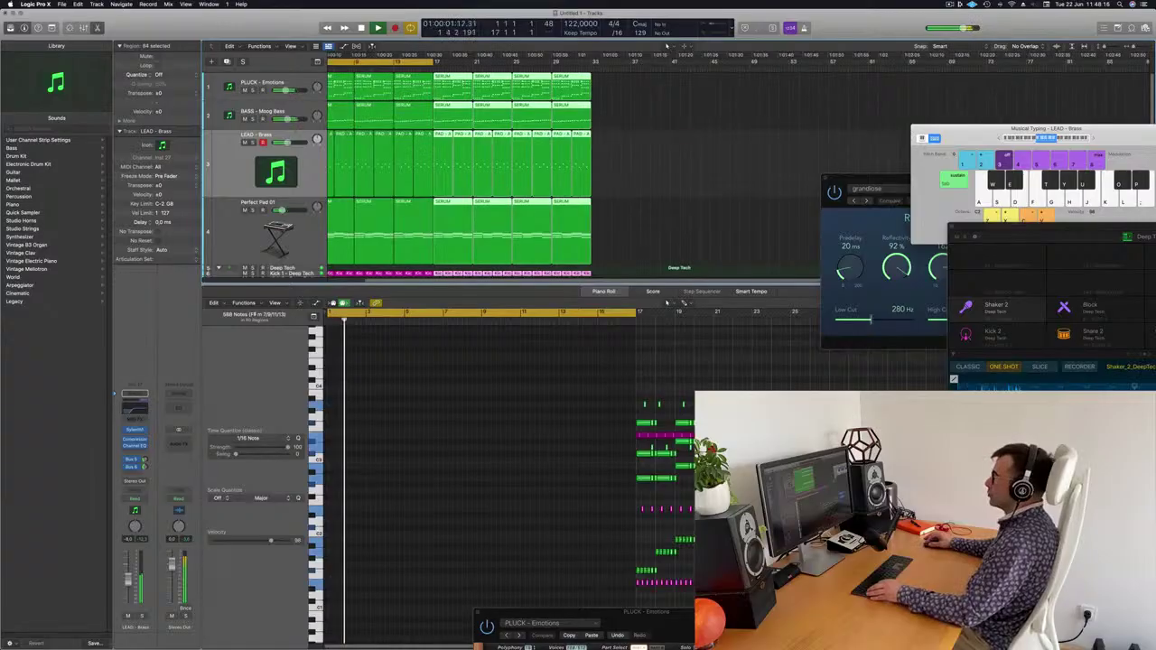
scroll(574, 172, left, 3)
drag(490, 61, 631, 81)
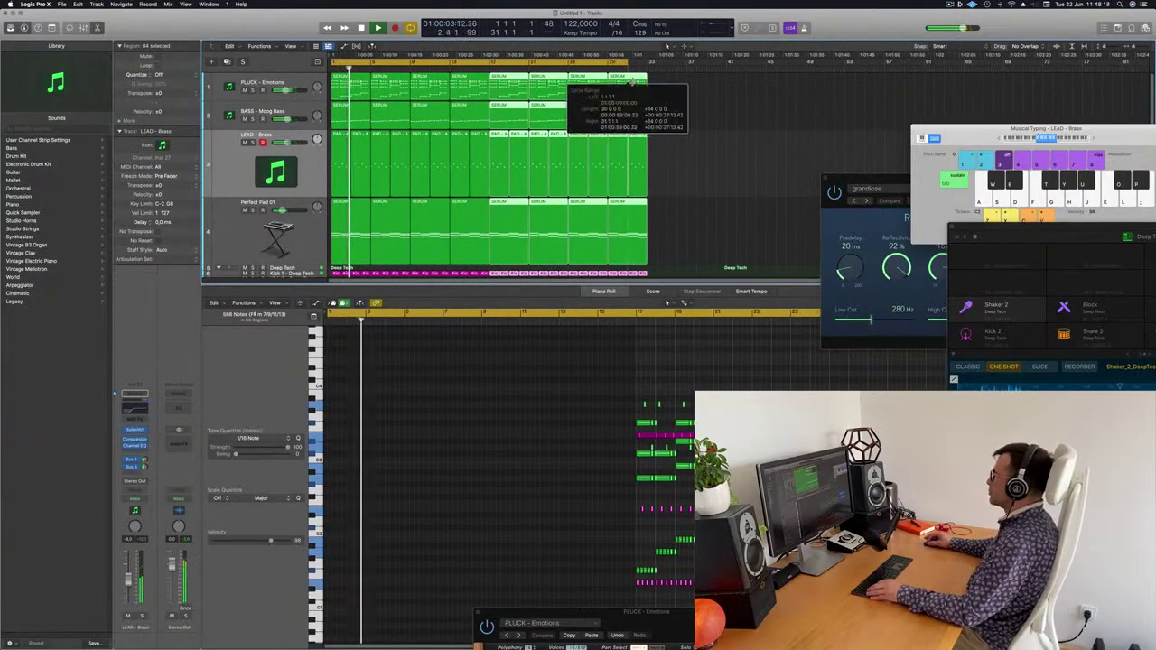
click(737, 206)
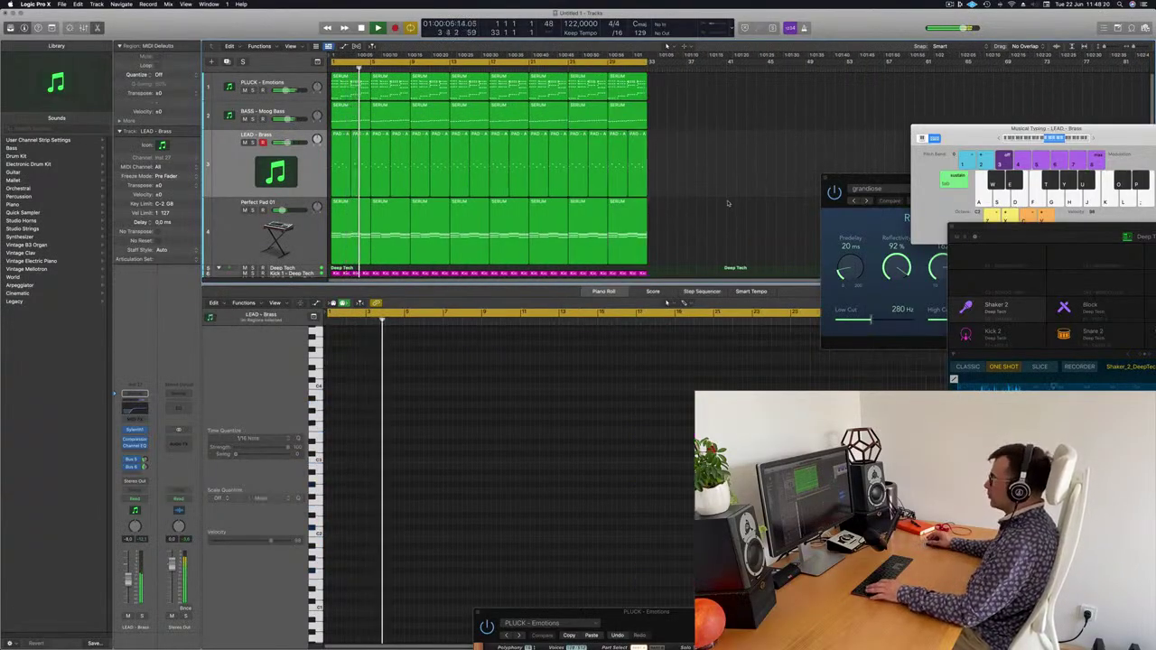
Step: Duplicate the Perfect Pad 01 track as a new empty instrument track and restart playback from the beginning
scroll(725, 222, down, 1)
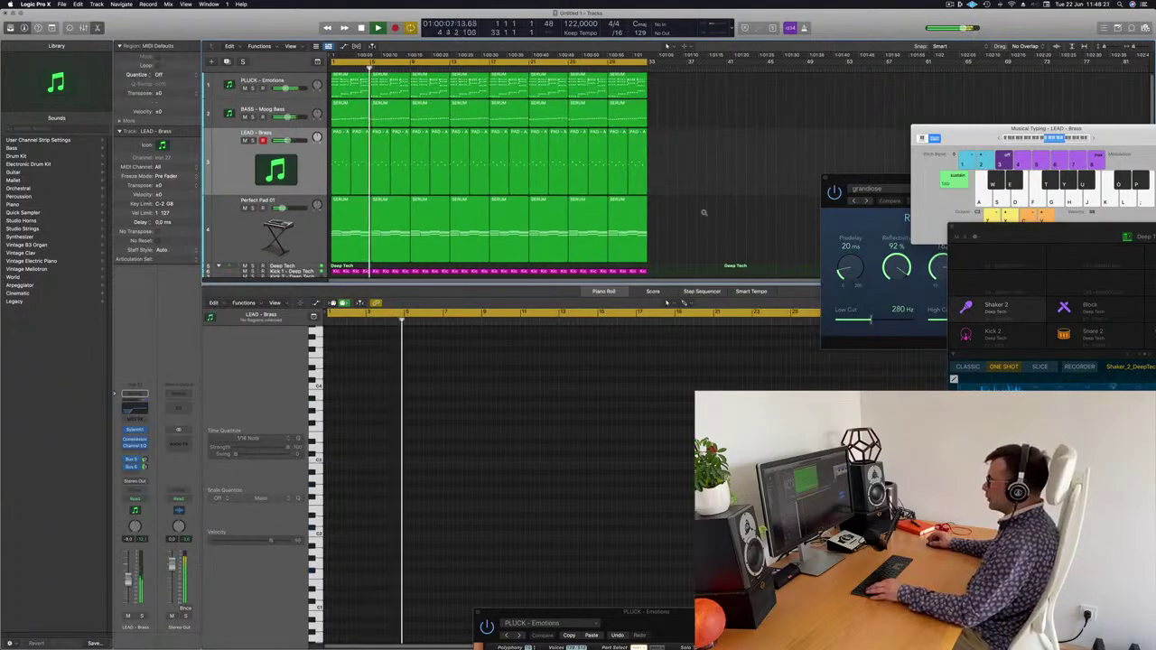
scroll(704, 213, down, 5)
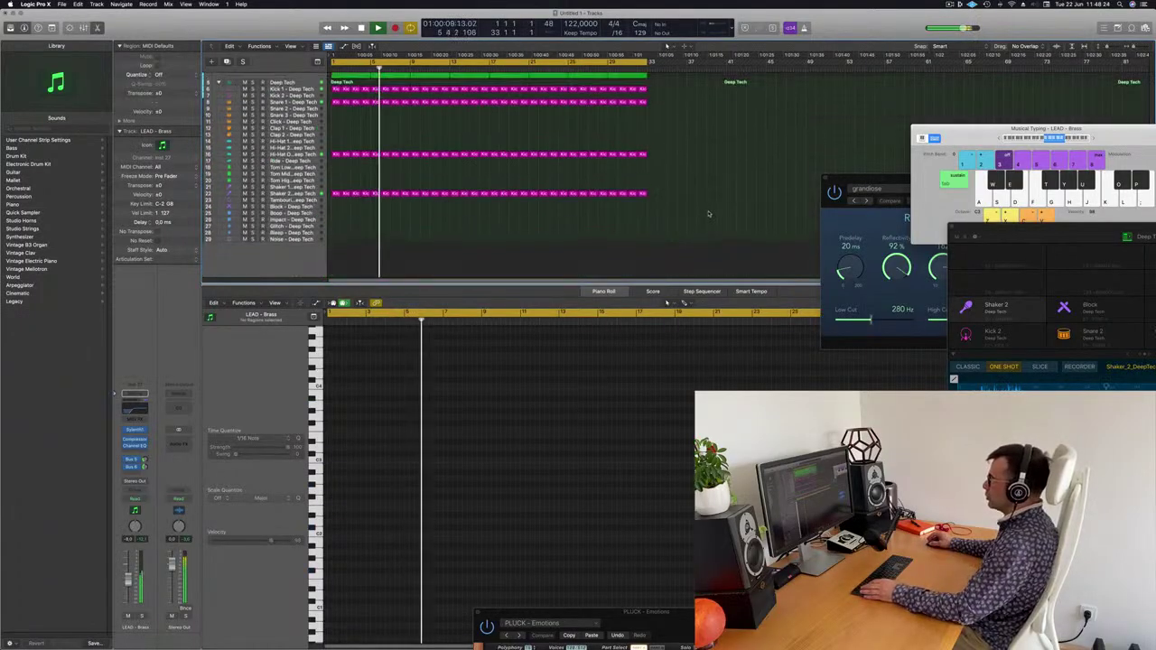
scroll(709, 214, up, 3)
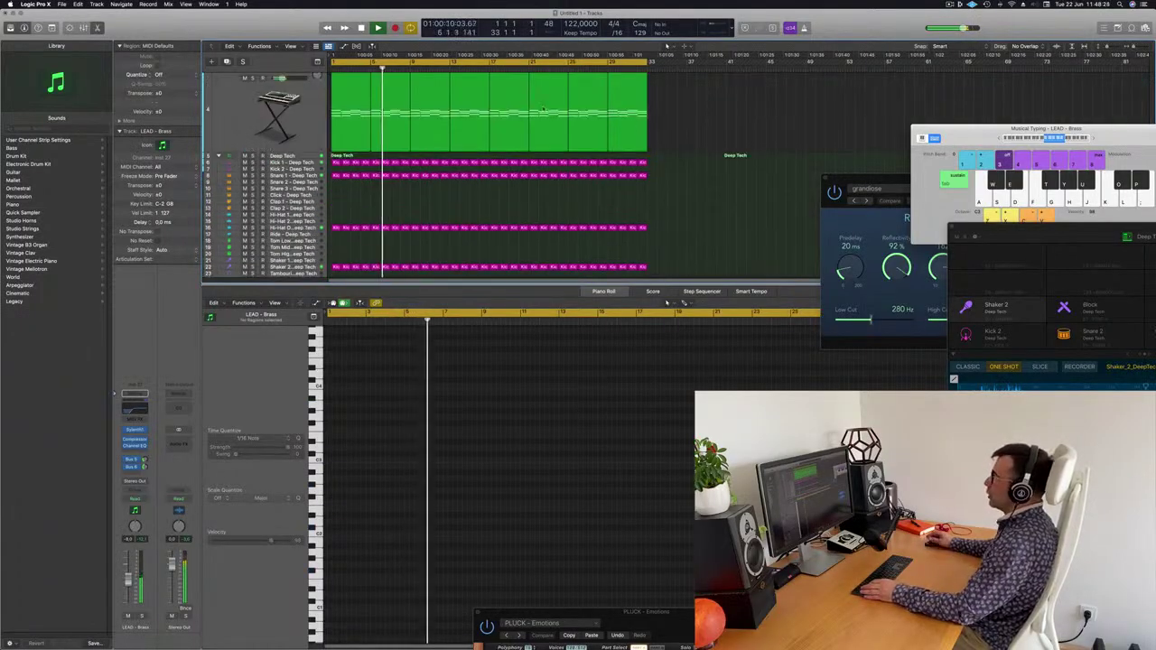
scroll(295, 118, up, 1)
click(291, 112)
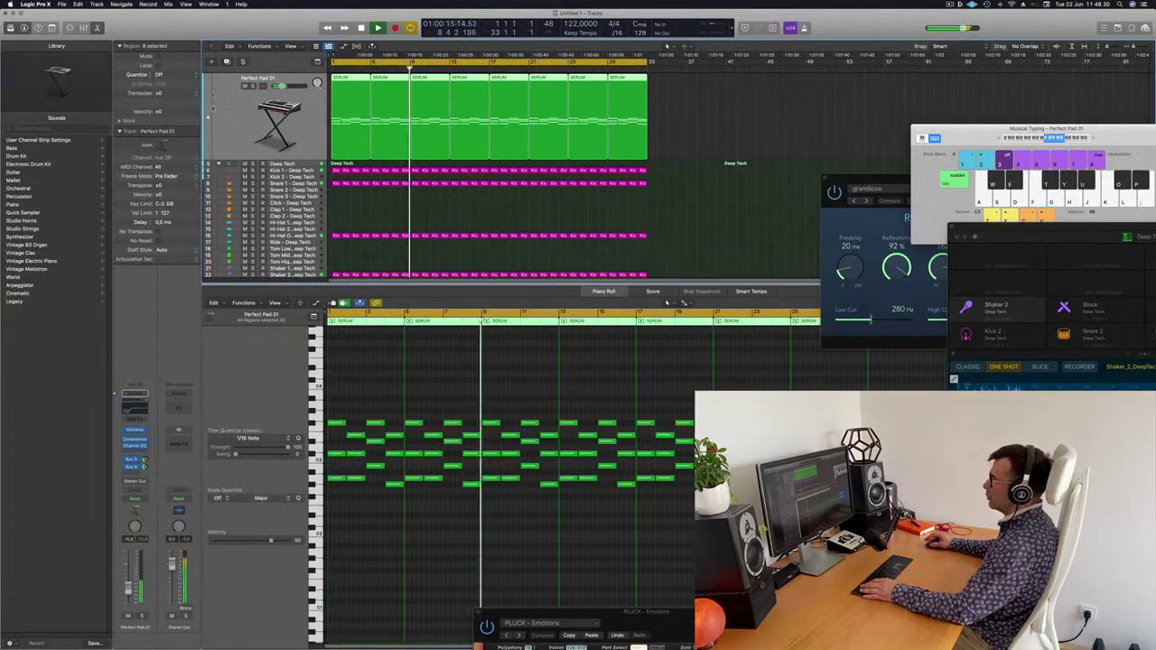
key(super+d)
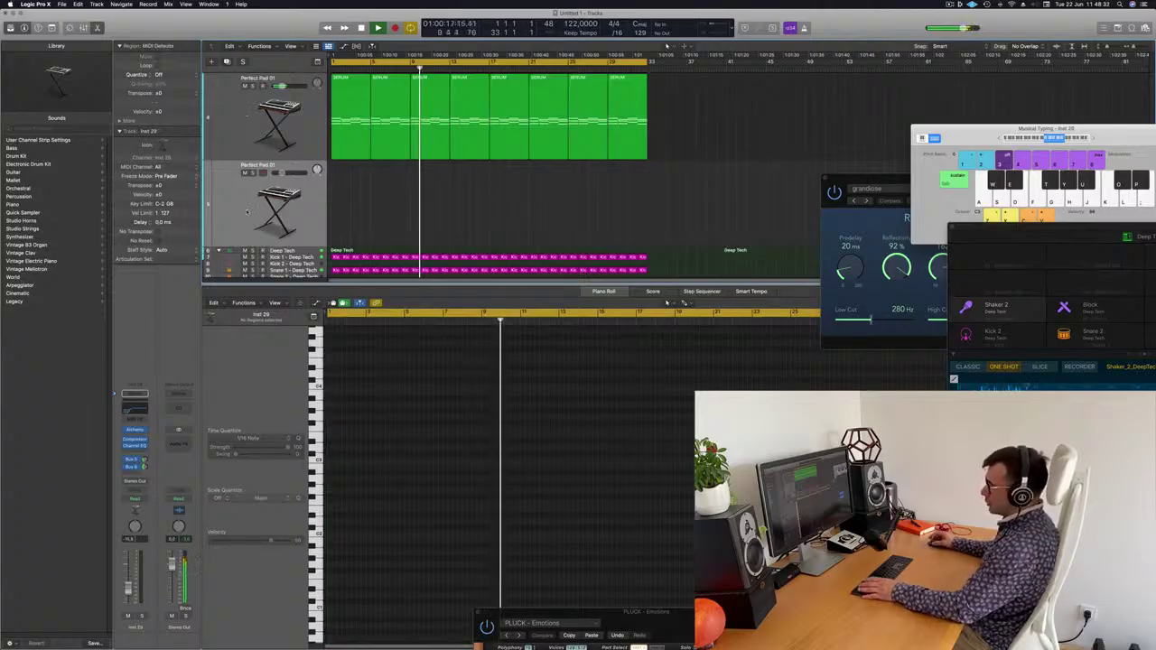
key(Return)
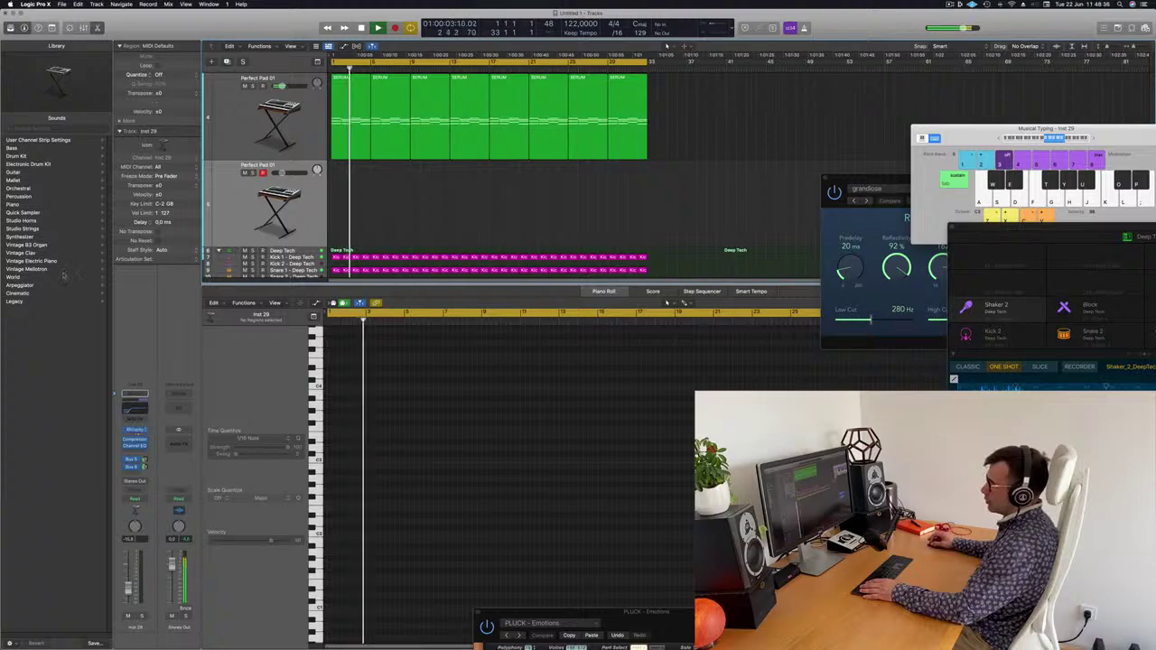
Step: Search the sound library for "kali" and load African Kalimba Echoes on the new track
click(31, 126)
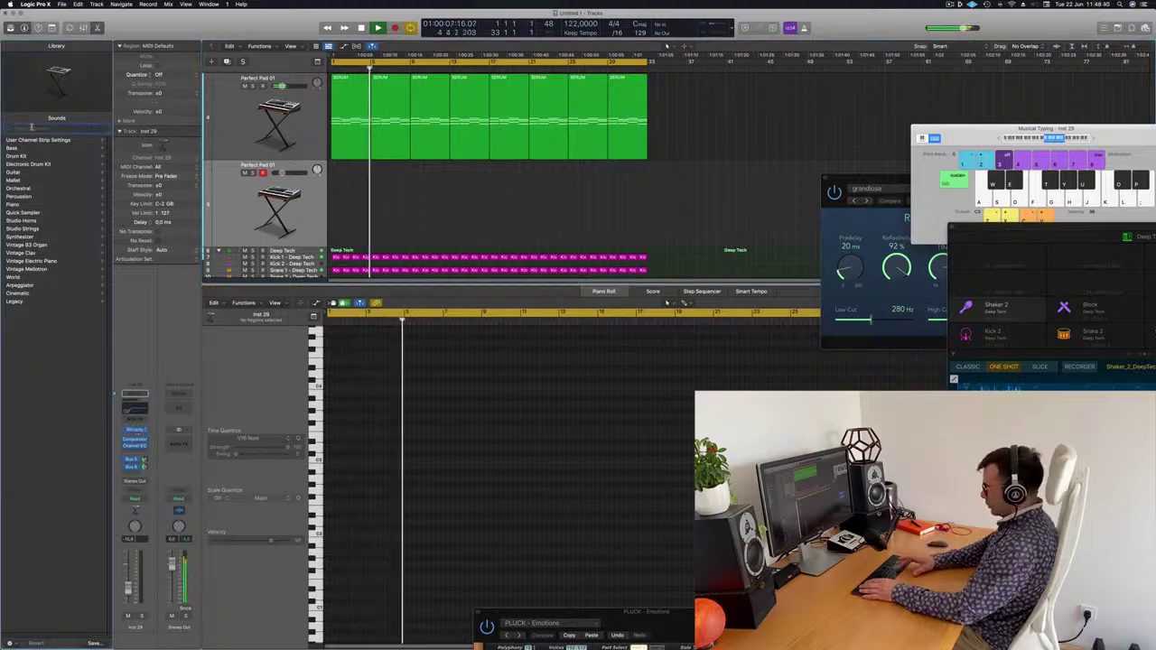
text(kali)
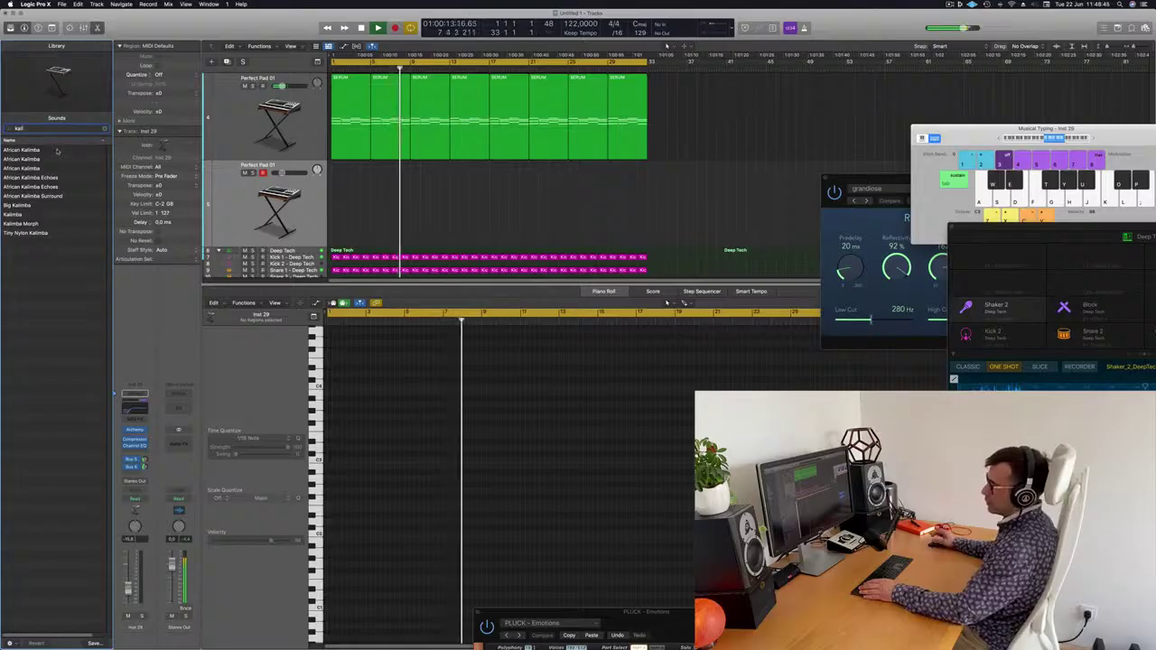
click(31, 178)
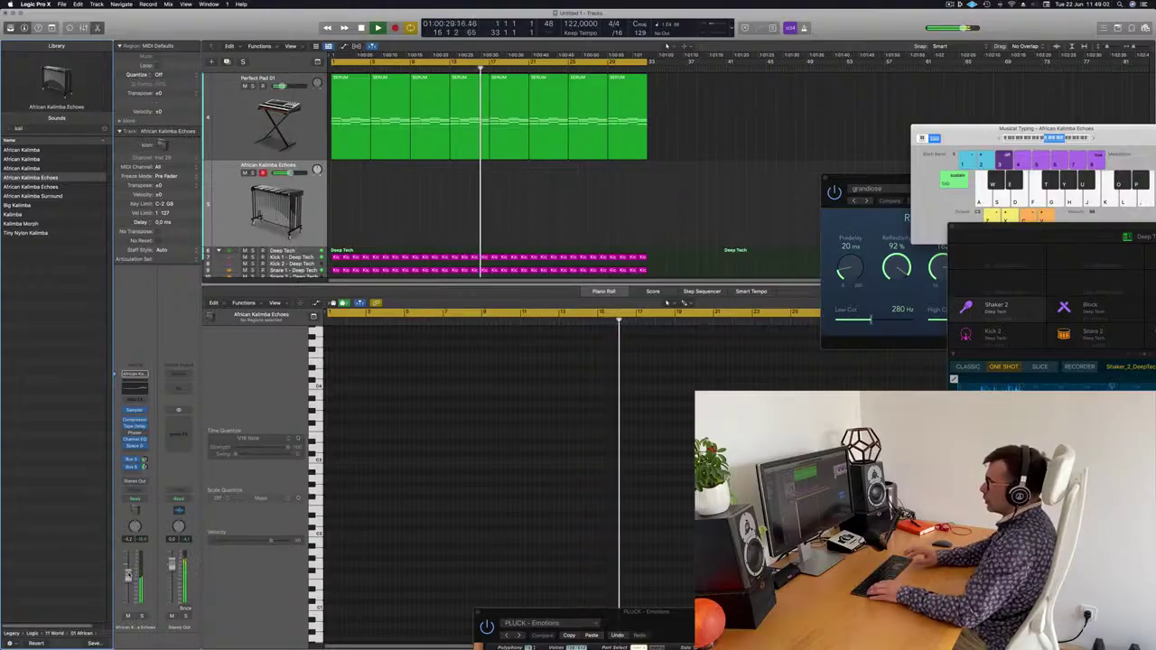
Step: Copy the first Perfect Pad 01 region onto the African Kalimba Echoes track at bar 1
scroll(623, 216, up, 5)
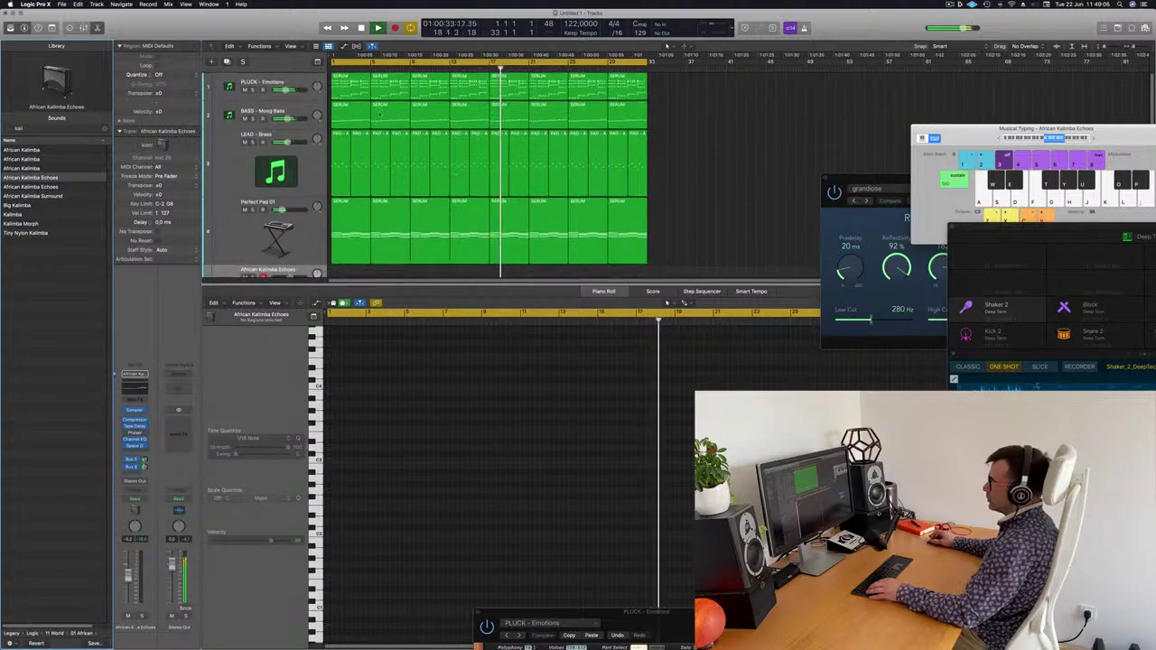
scroll(788, 262, down, 2)
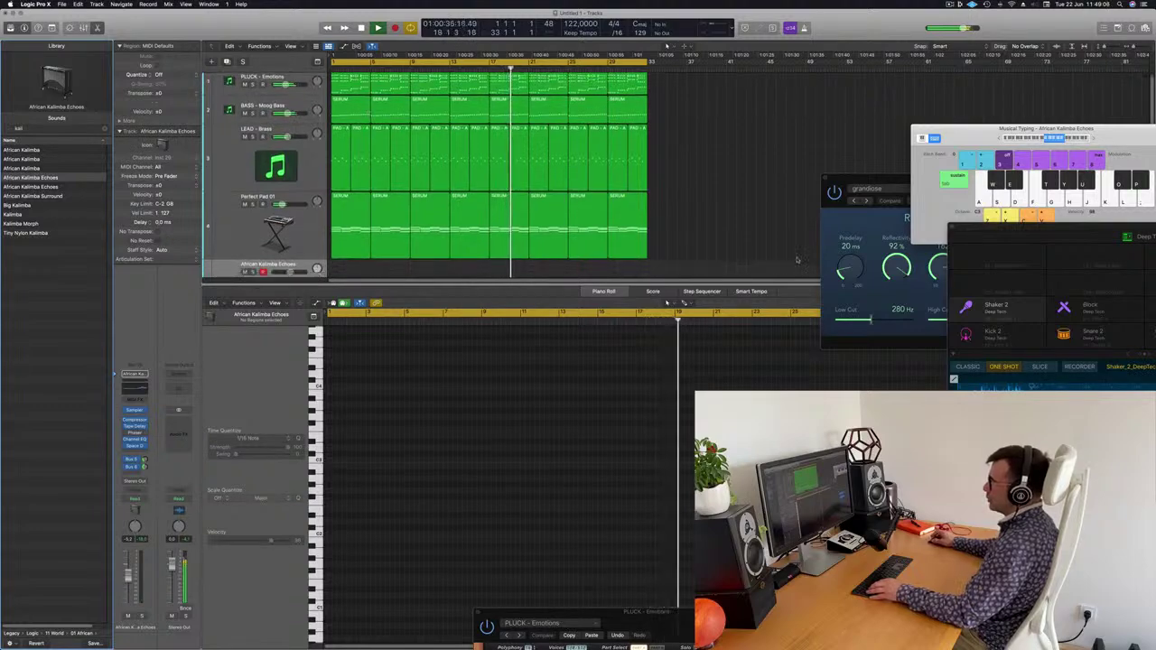
scroll(427, 193, up, 2)
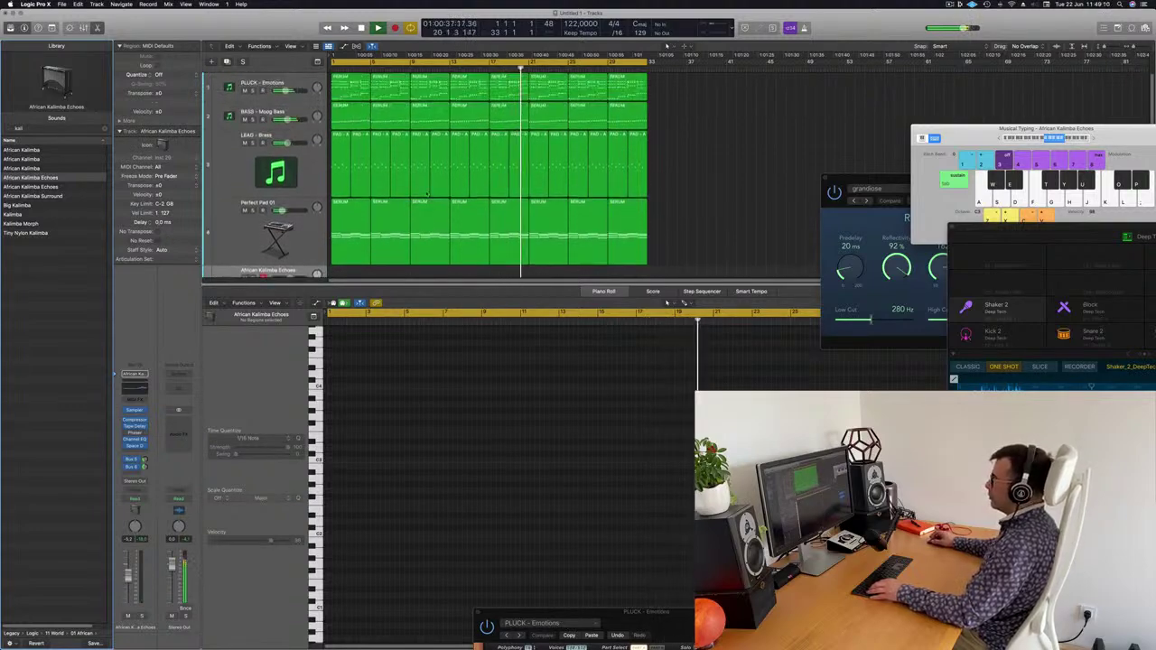
scroll(427, 194, down, 2)
click(372, 184)
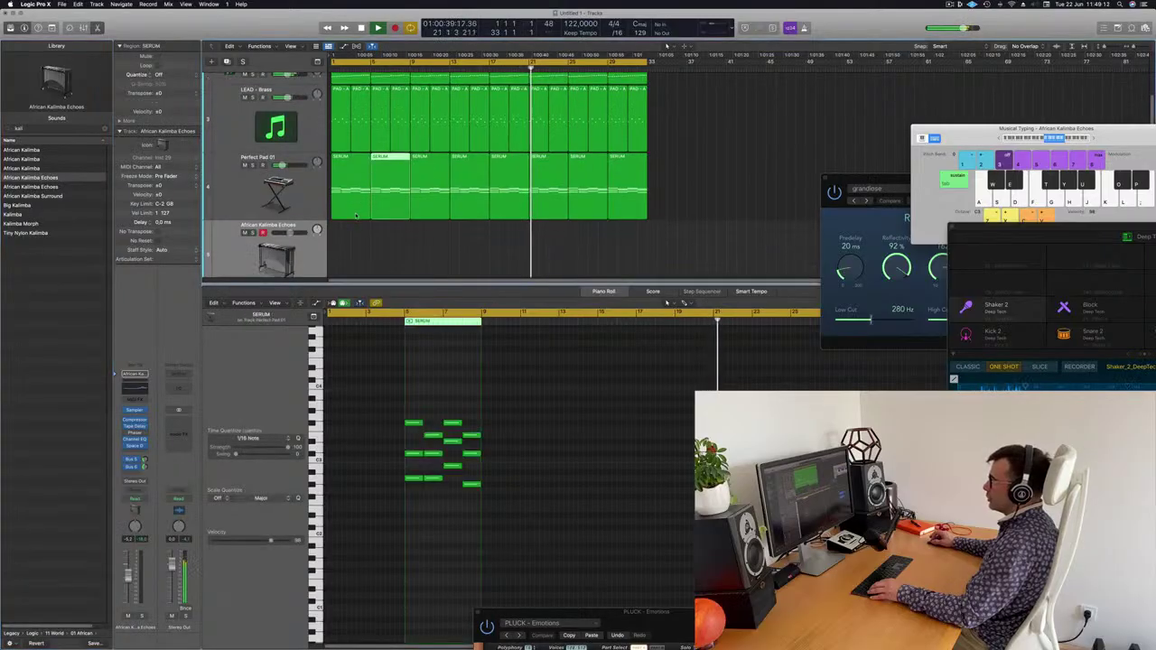
drag(352, 179, 349, 242)
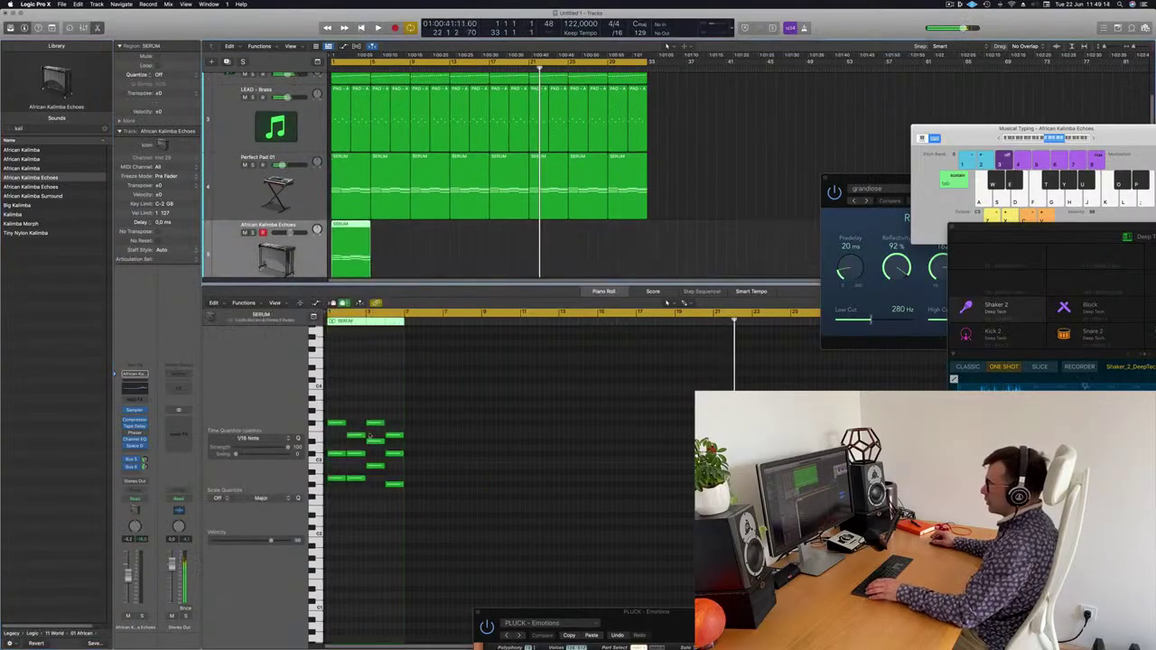
Step: Shorten the kalimba region's chord notes to about one beat and copy them about one and a half beats after each original
drag(338, 412, 395, 486)
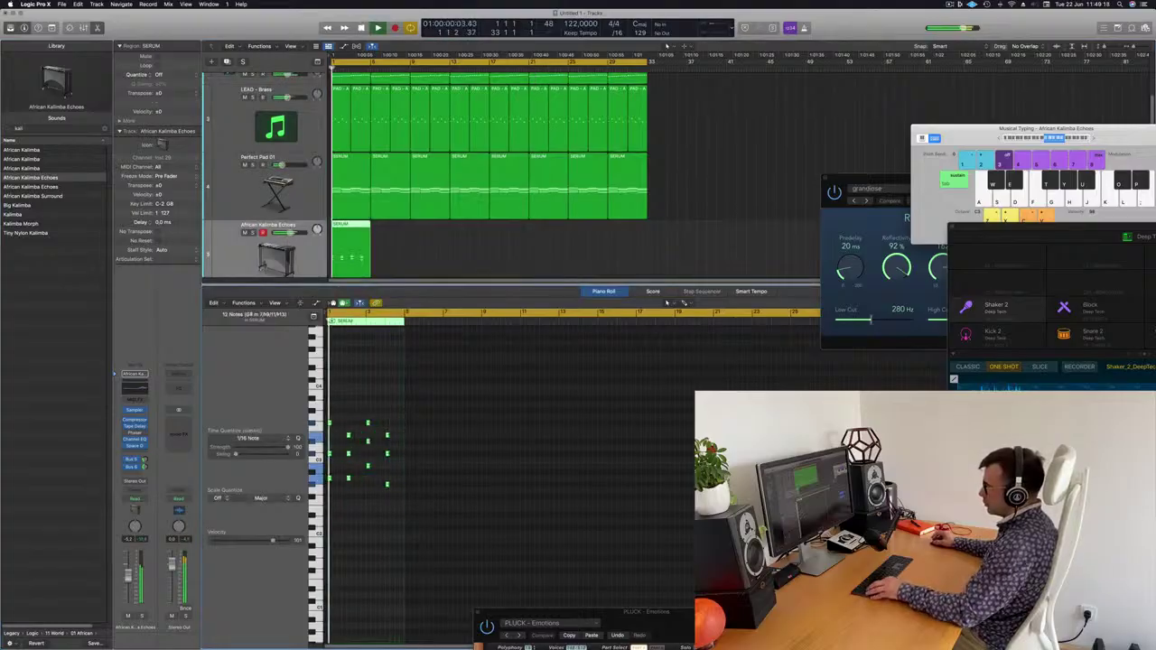
scroll(387, 519, up, 5)
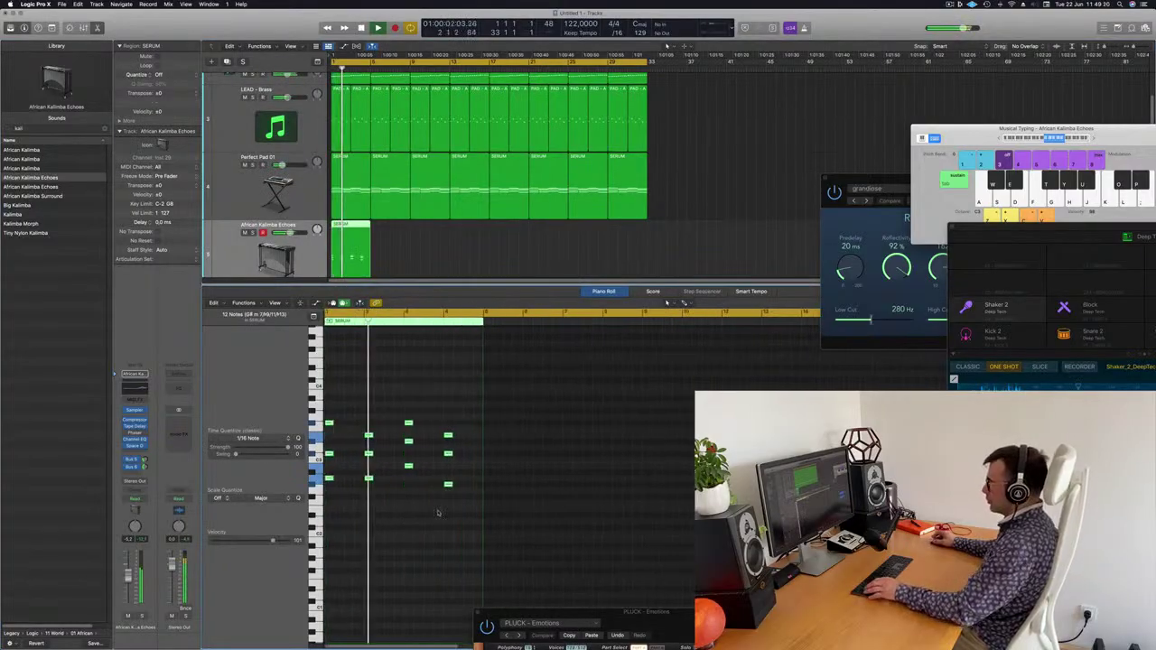
key(super+Right)
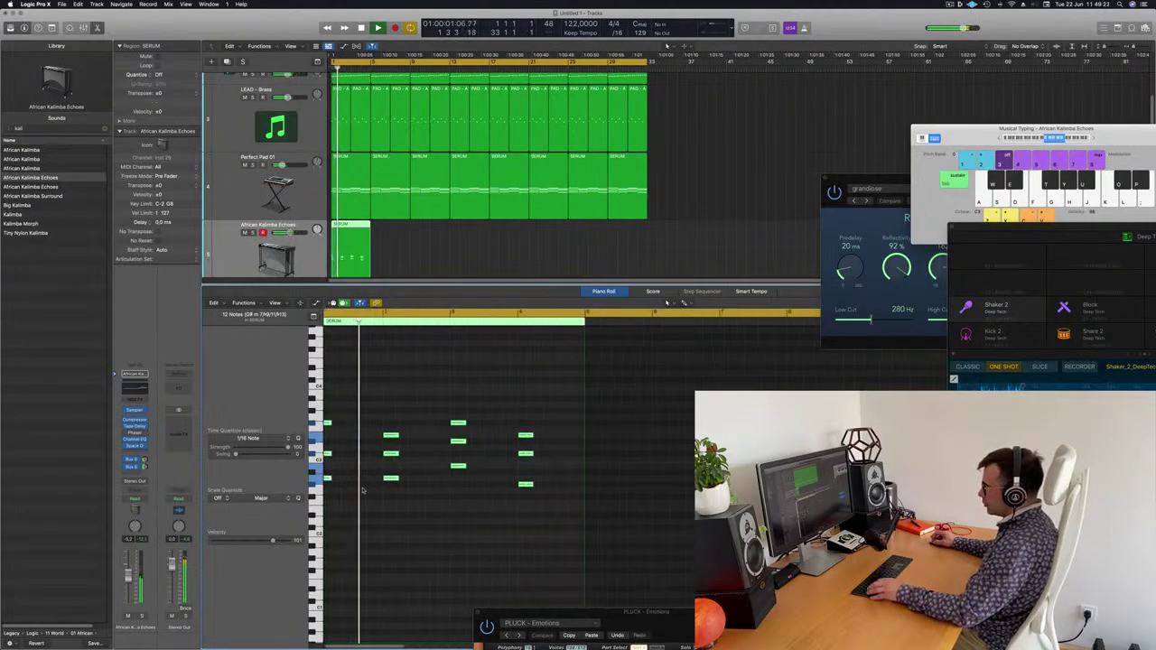
key(space)
drag(339, 479, 363, 480)
key(space)
key(super+Right)
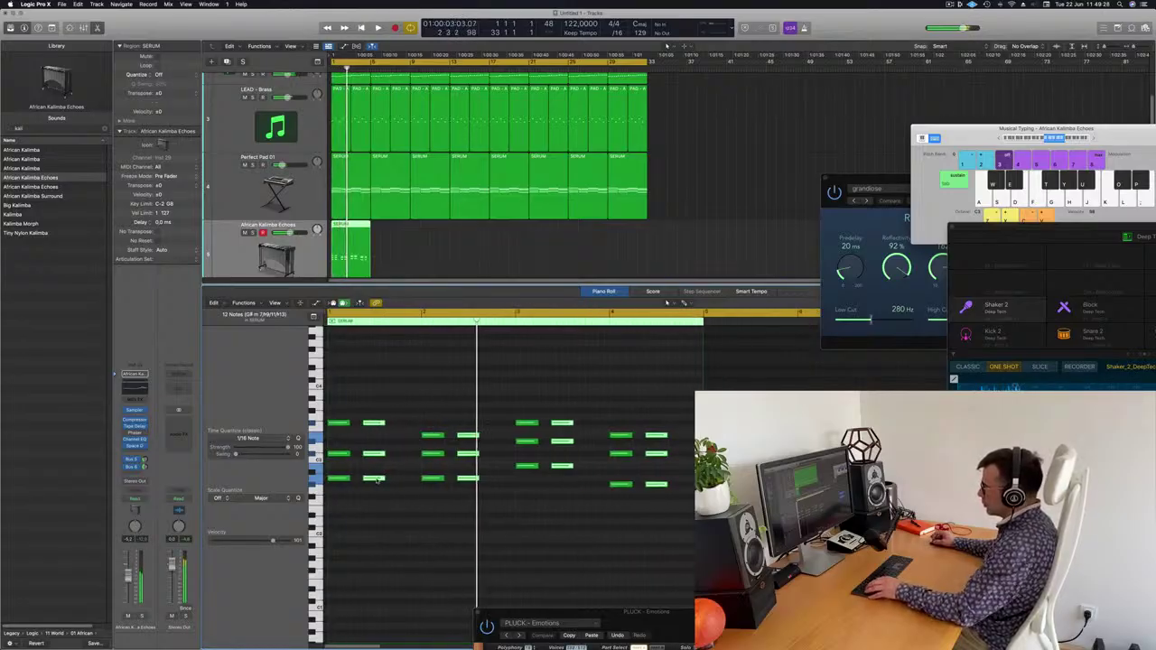
Step: Copy the second set of kalimba chord hits to a third position in each bar, and play the region
drag(389, 480, 406, 485)
key(super+Left)
key(super+Left)
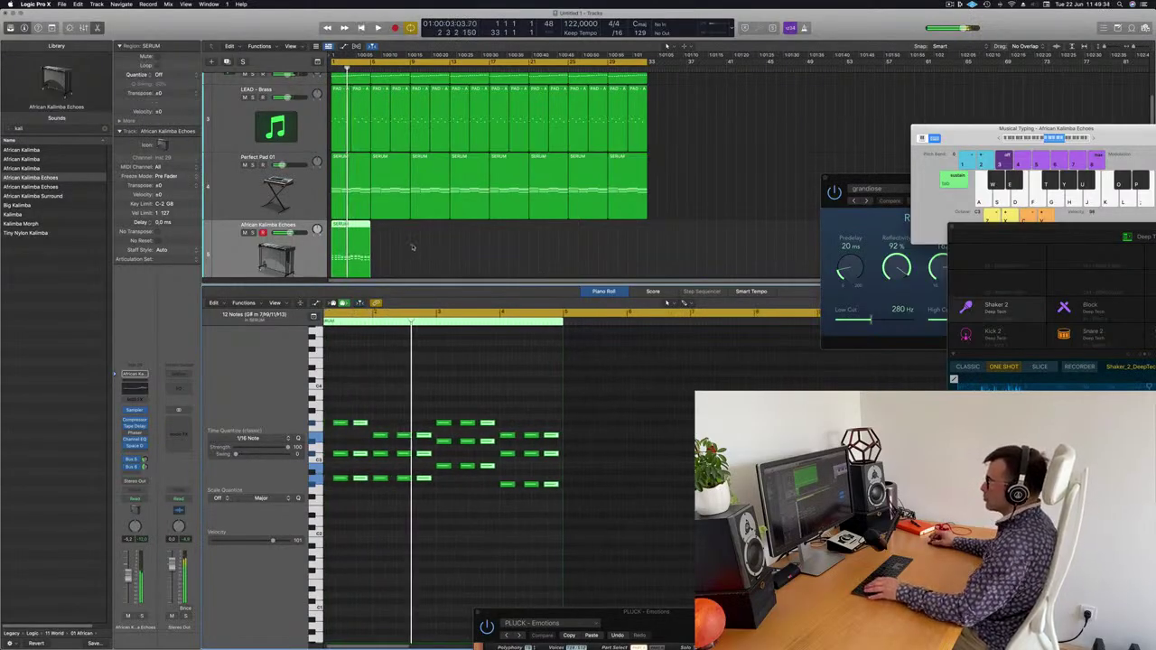
key(space)
click(356, 249)
key(space)
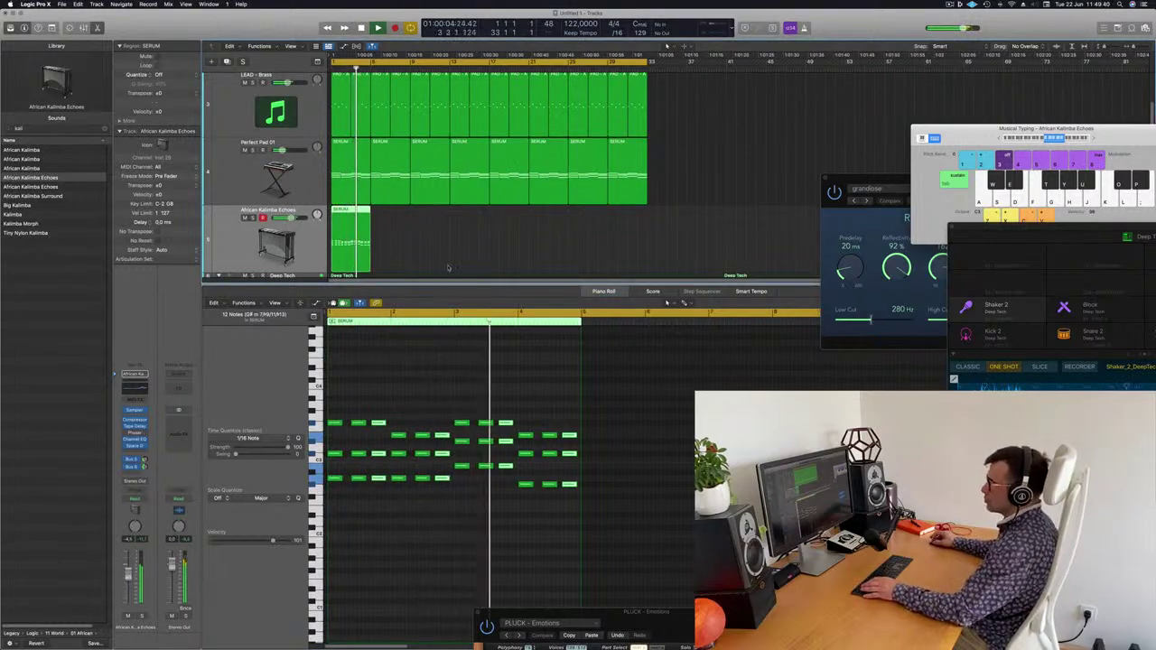
Step: Repeat the kalimba region along its track up to bar 33 and clear the library search
key(Return)
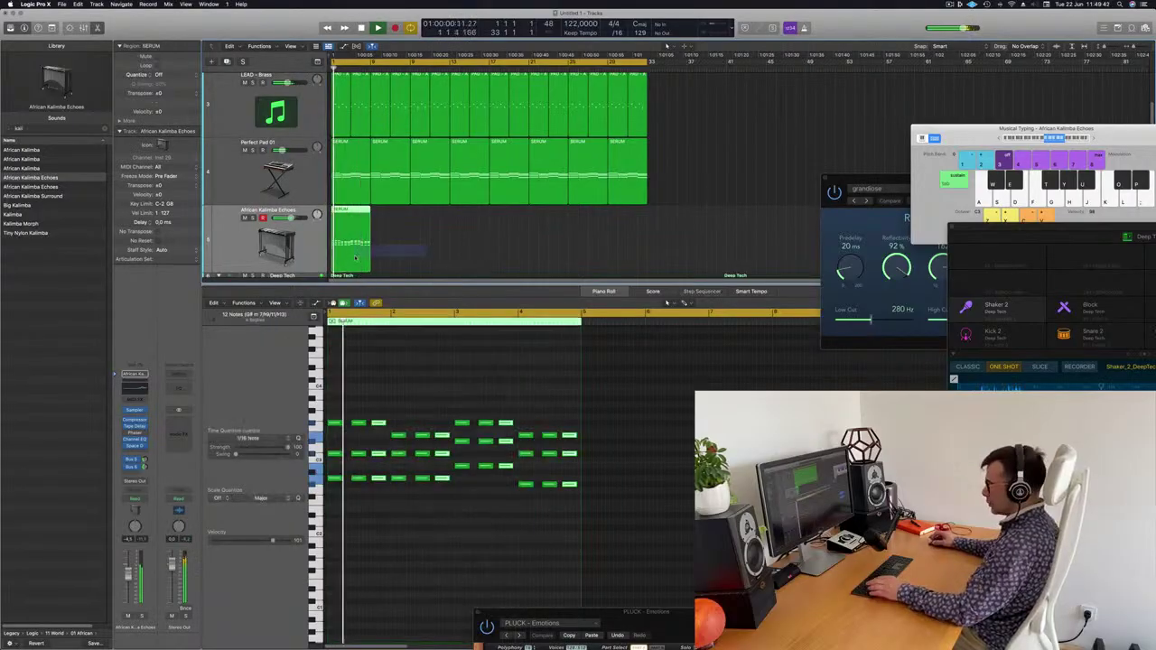
key(super+r)
key(super+r)
key(super+r)
key(super+r)
key(super+r)
key(super+r)
key(super+r)
key(super+r)
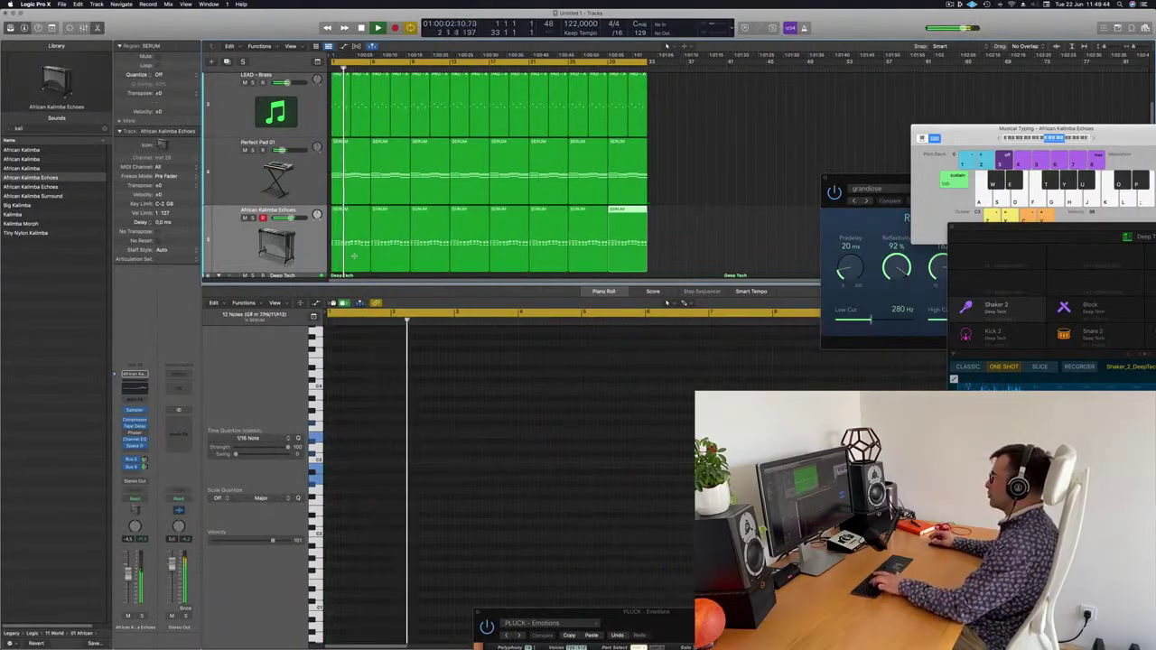
key(Delete)
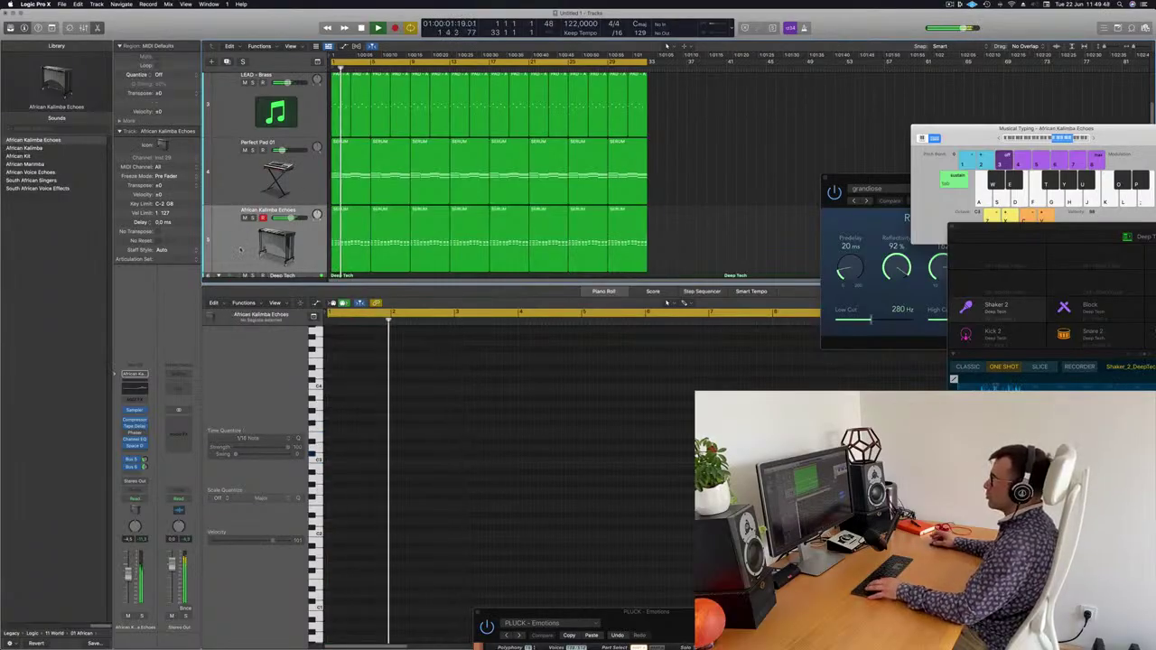
Step: Audition African Kalimba and other African library sounds on the kalimba track, and return to African Kalimba Echoes
click(240, 250)
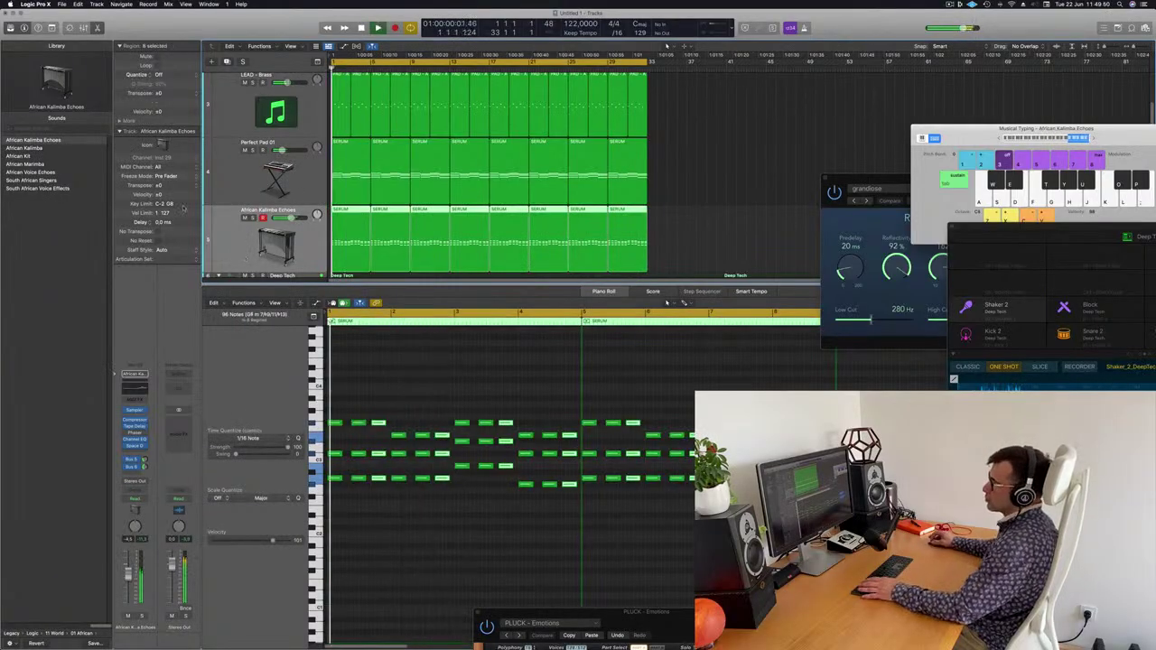
key(space)
key(space)
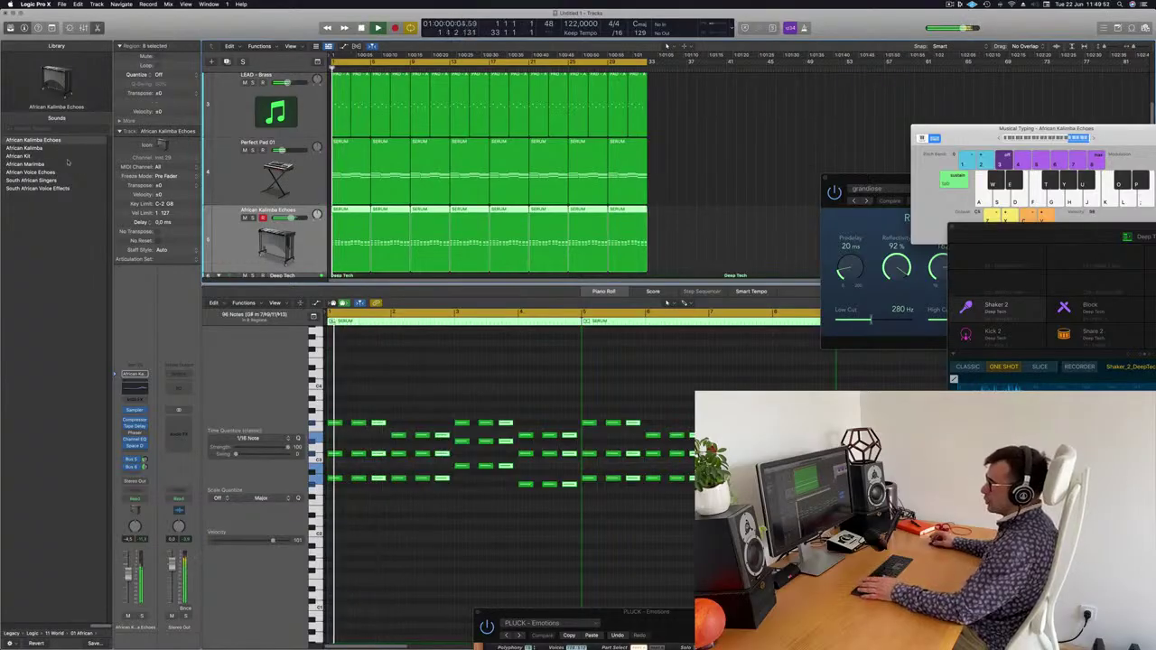
key(space)
key(space)
click(32, 148)
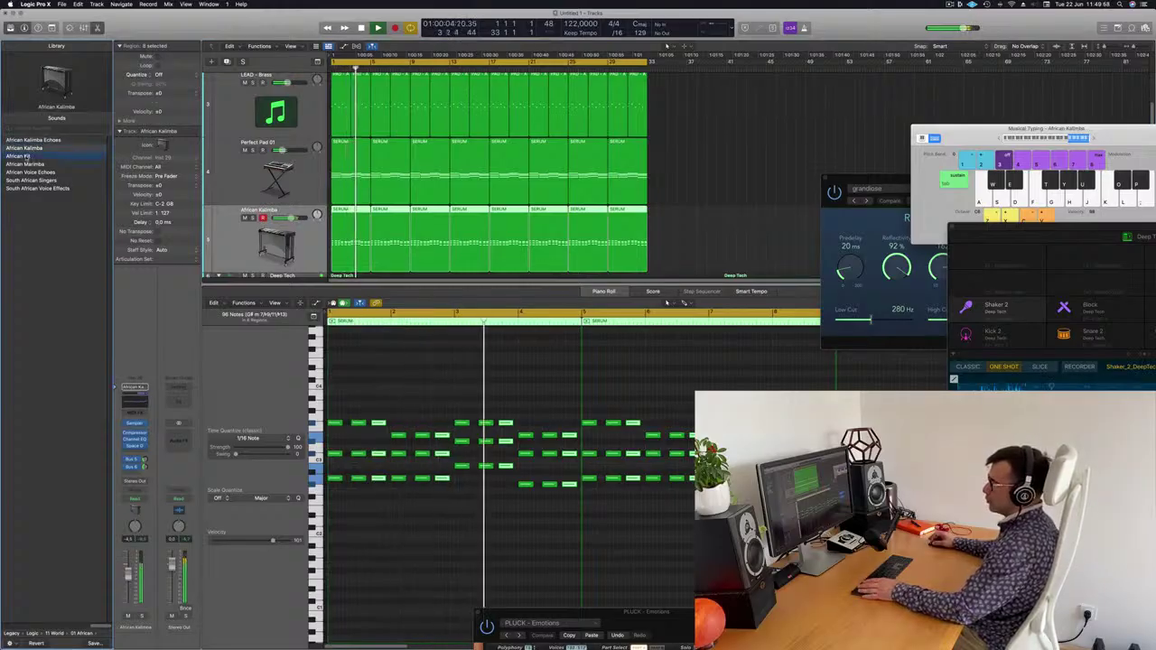
click(25, 157)
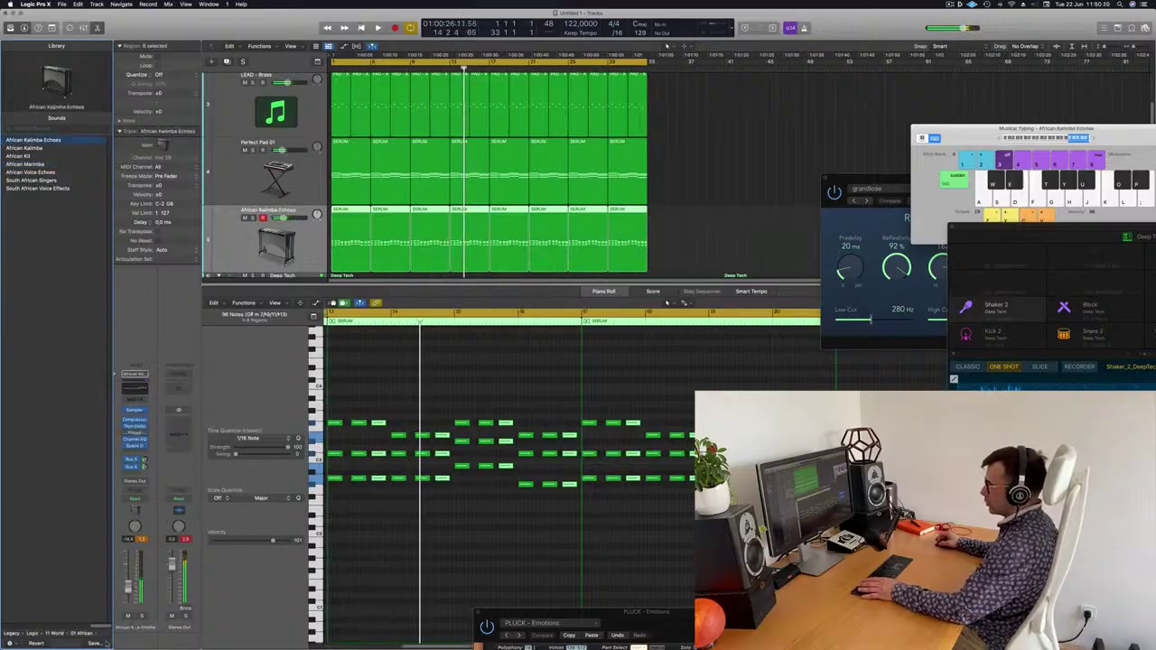
key(Return)
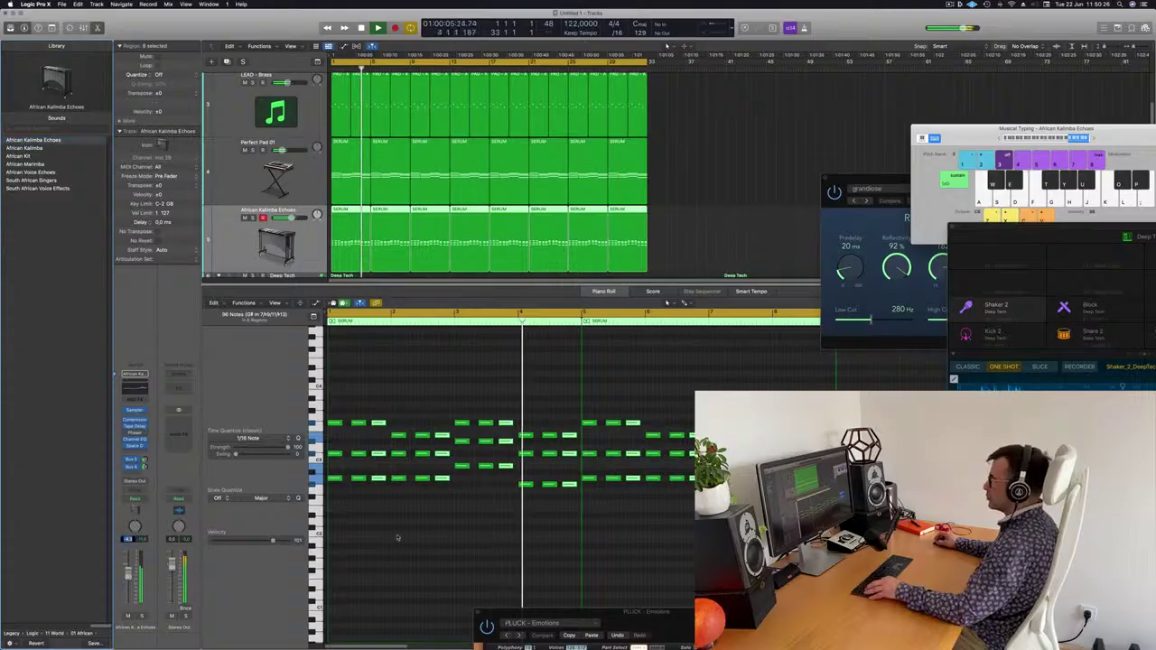
Step: Search the sound library for "beach" and "sand" sounds, then clear most of the search text
click(696, 219)
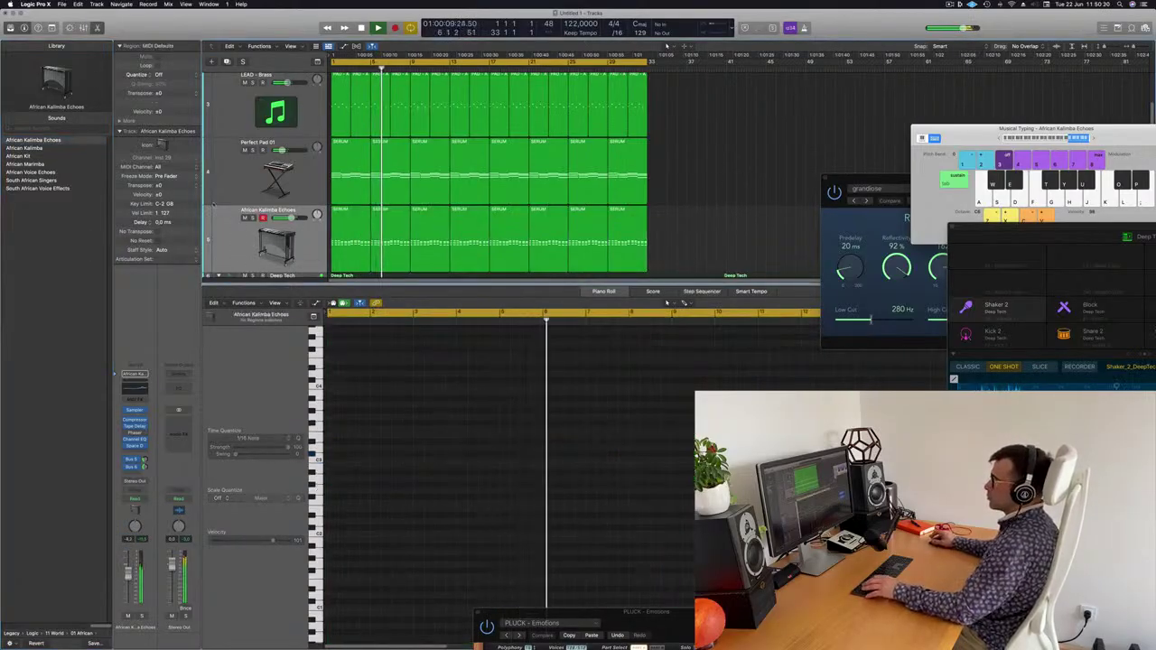
click(217, 209)
click(56, 128)
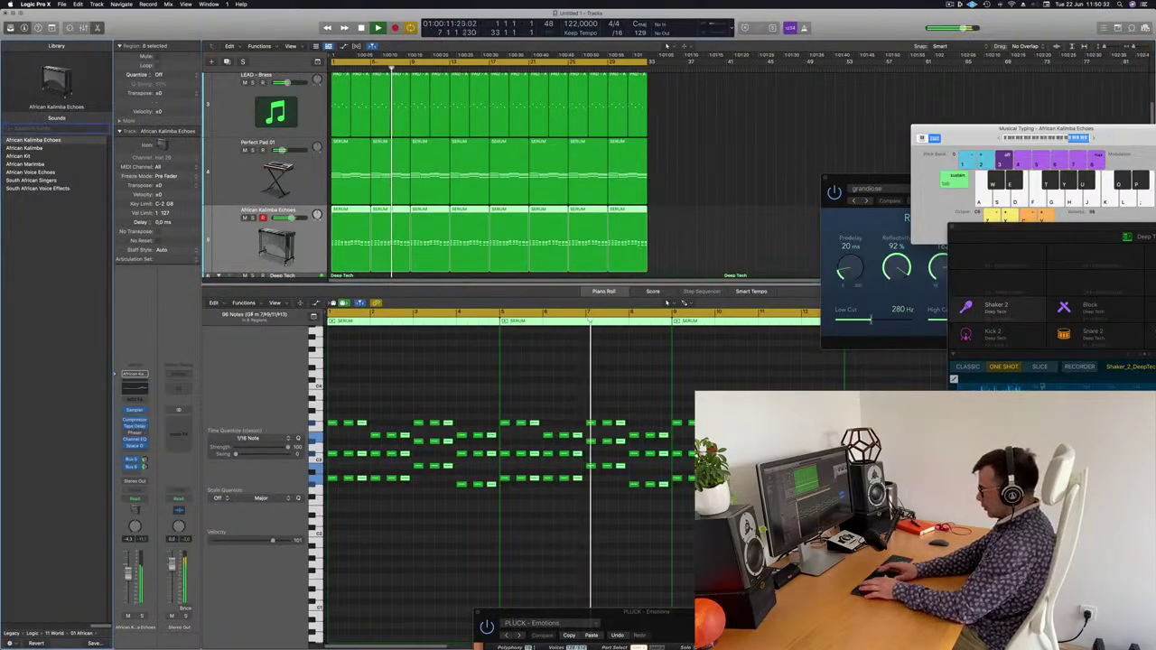
text(beach)
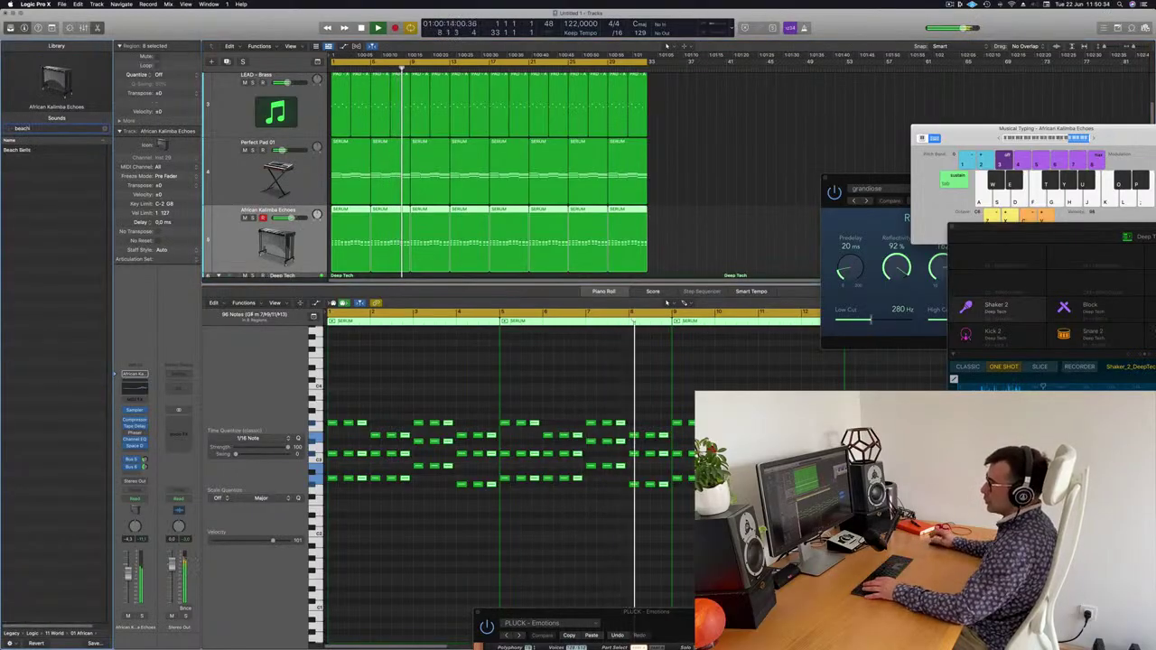
key(BackSpace)
key(BackSpace)
key(BackSpace)
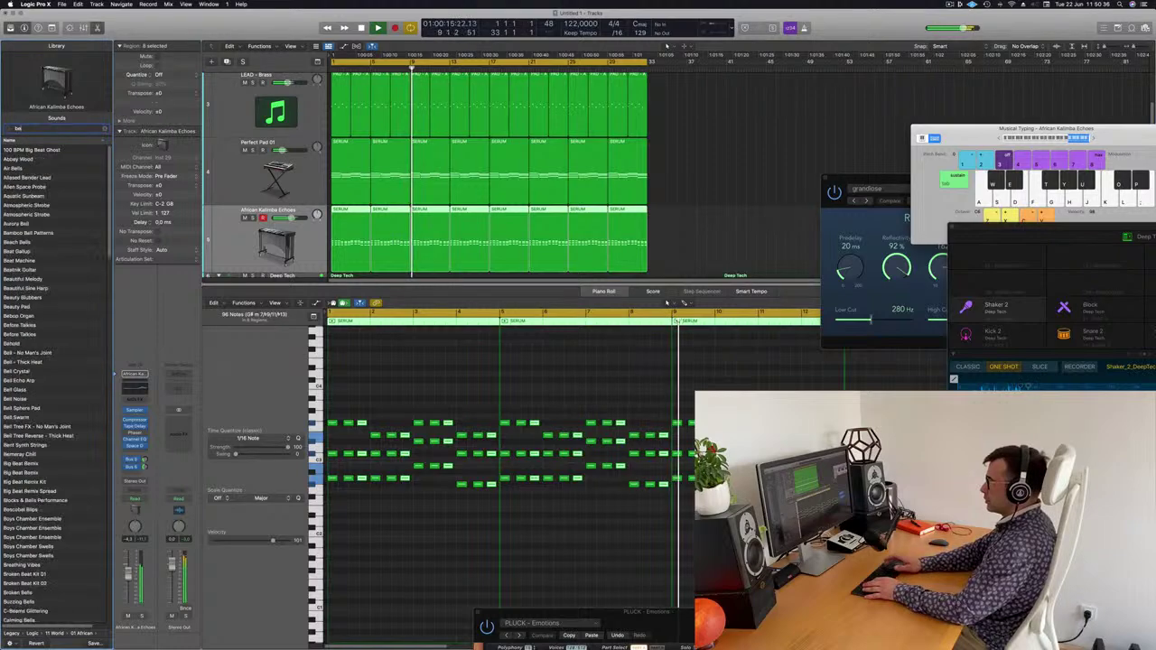
key(BackSpace)
key(BackSpace)
text(sand)
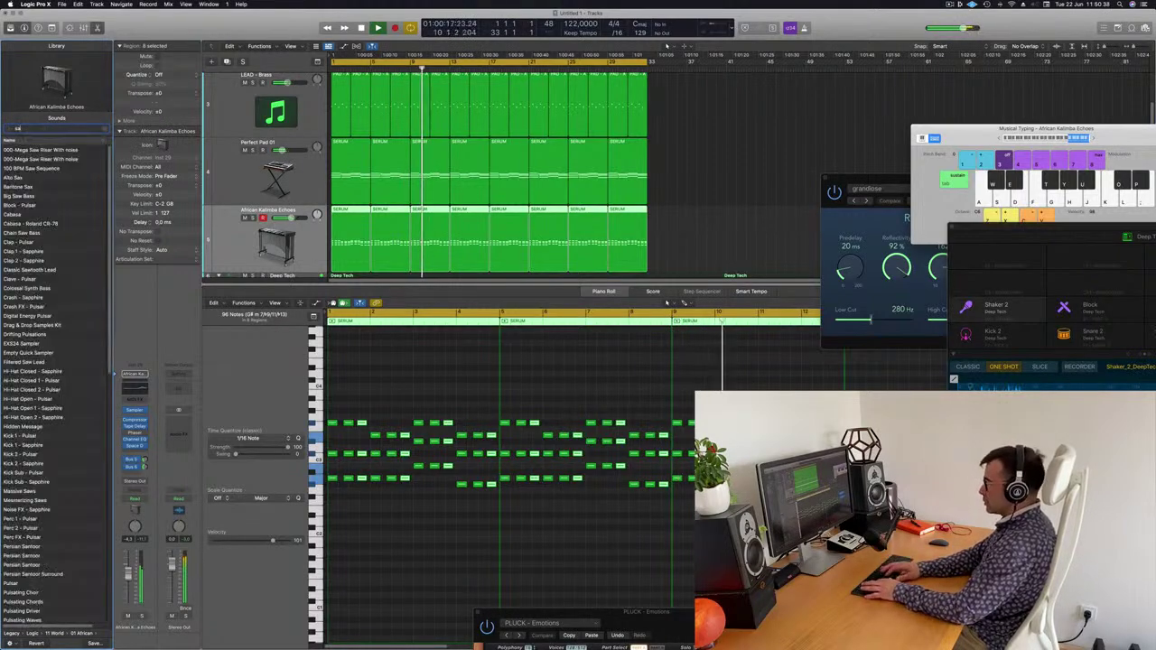
key(BackSpace)
key(BackSpace)
key(BackSpace)
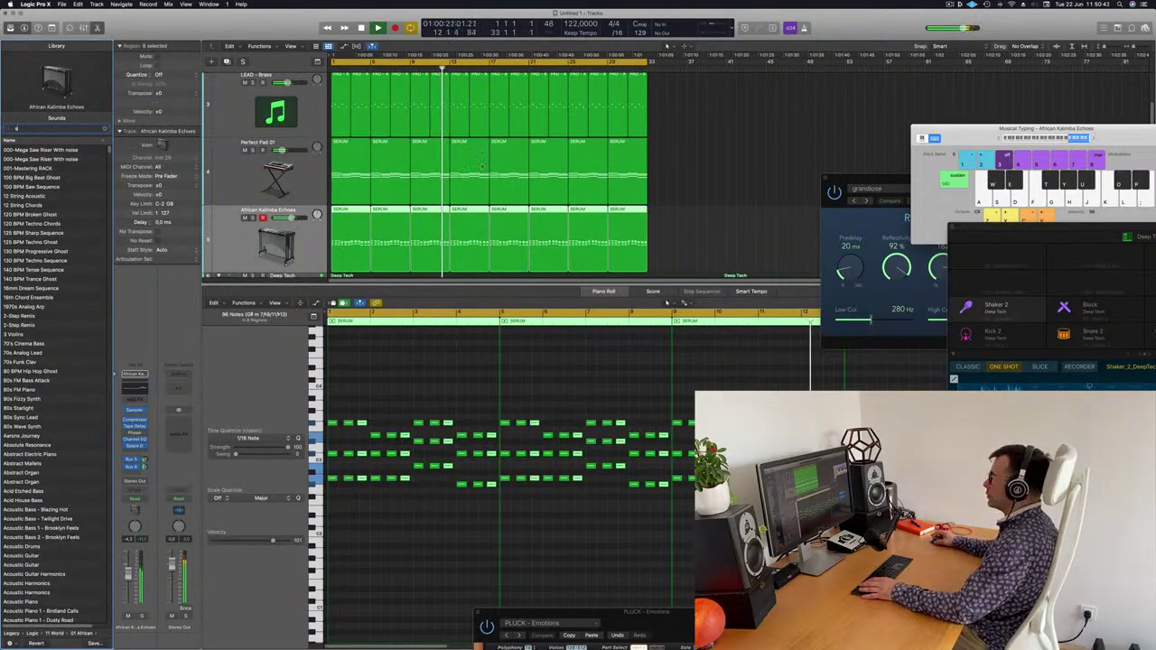
Step: Search the sound library for "wind" and "sea" sounds
click(737, 240)
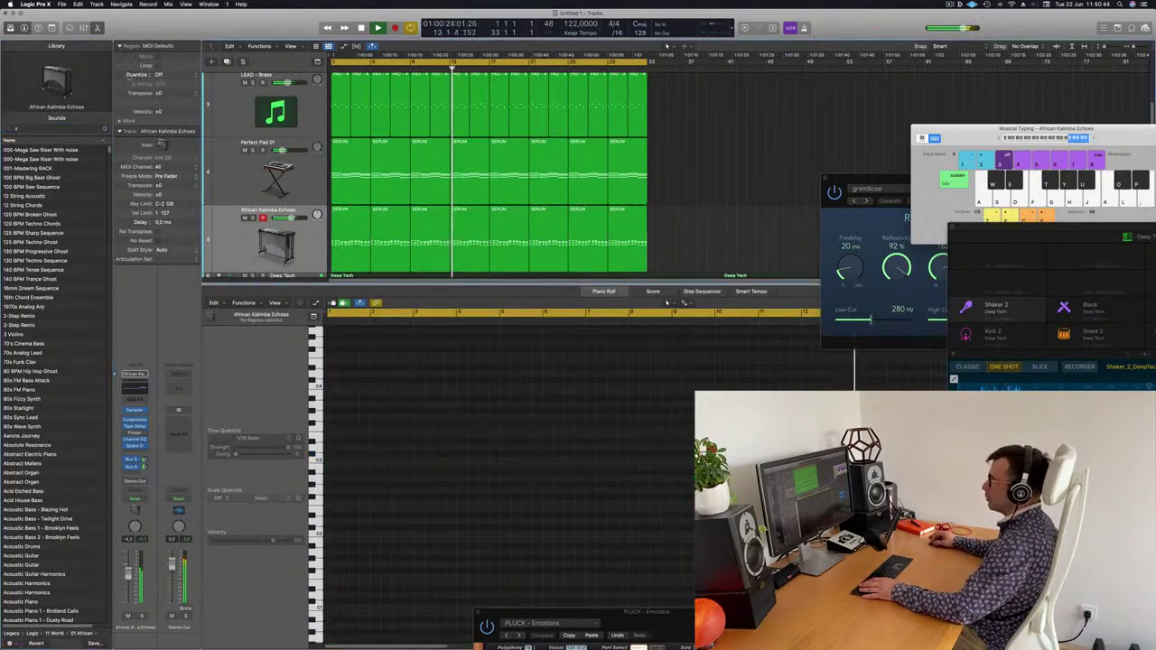
click(37, 128)
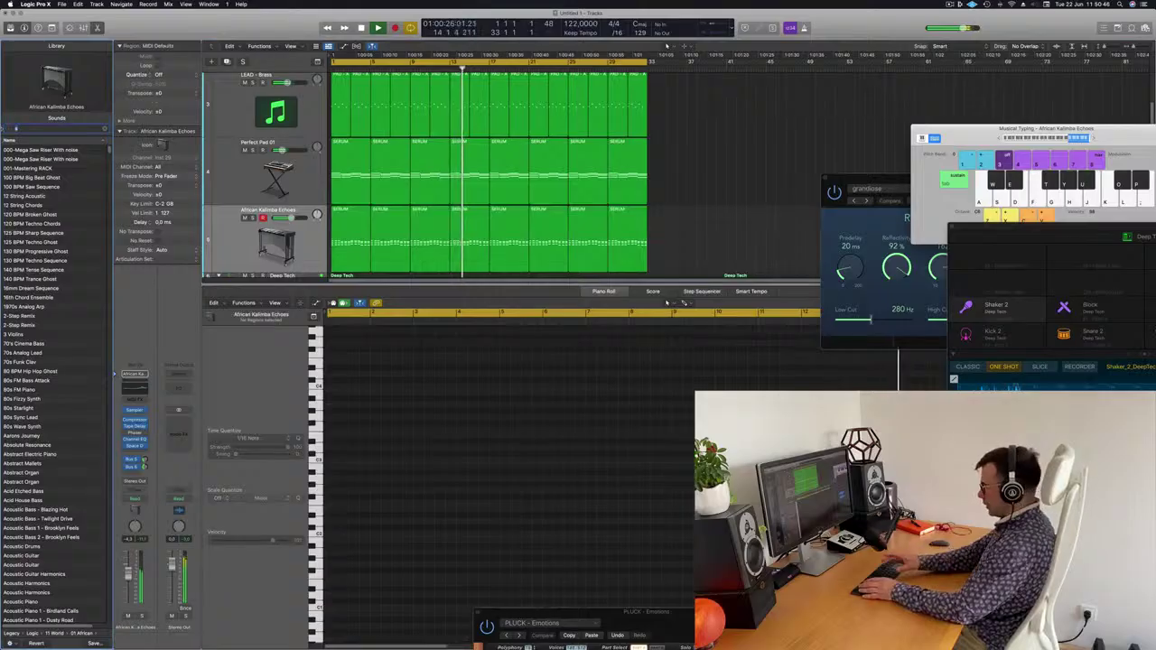
key(BackSpace)
text(wind)
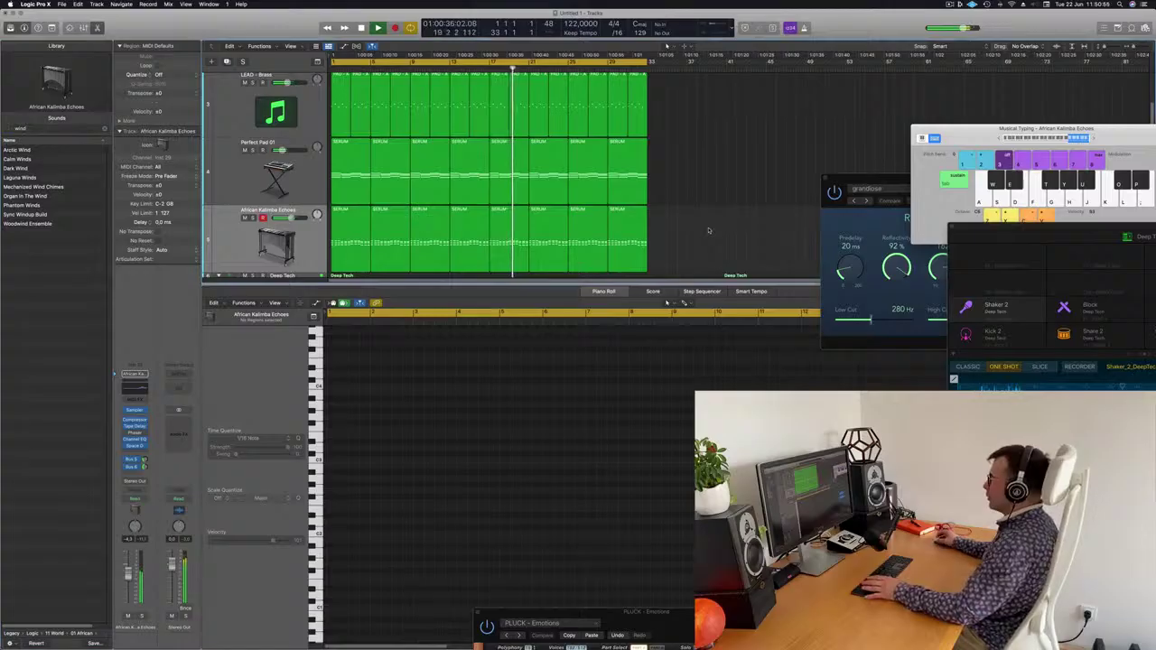
double_click(40, 130)
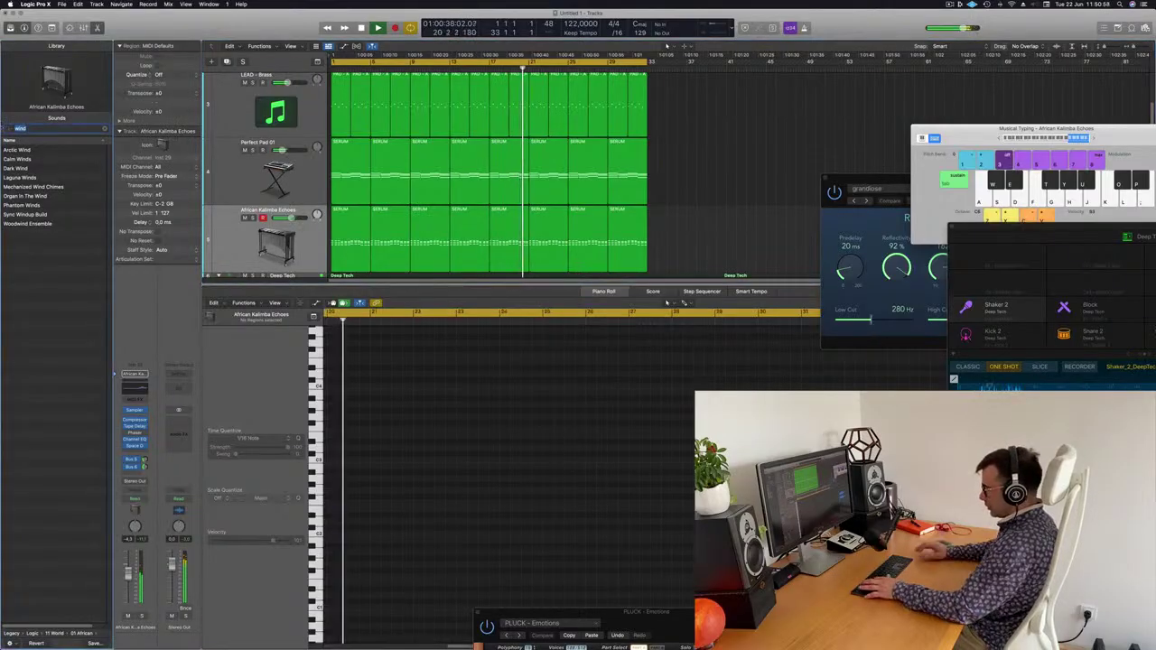
text(sea)
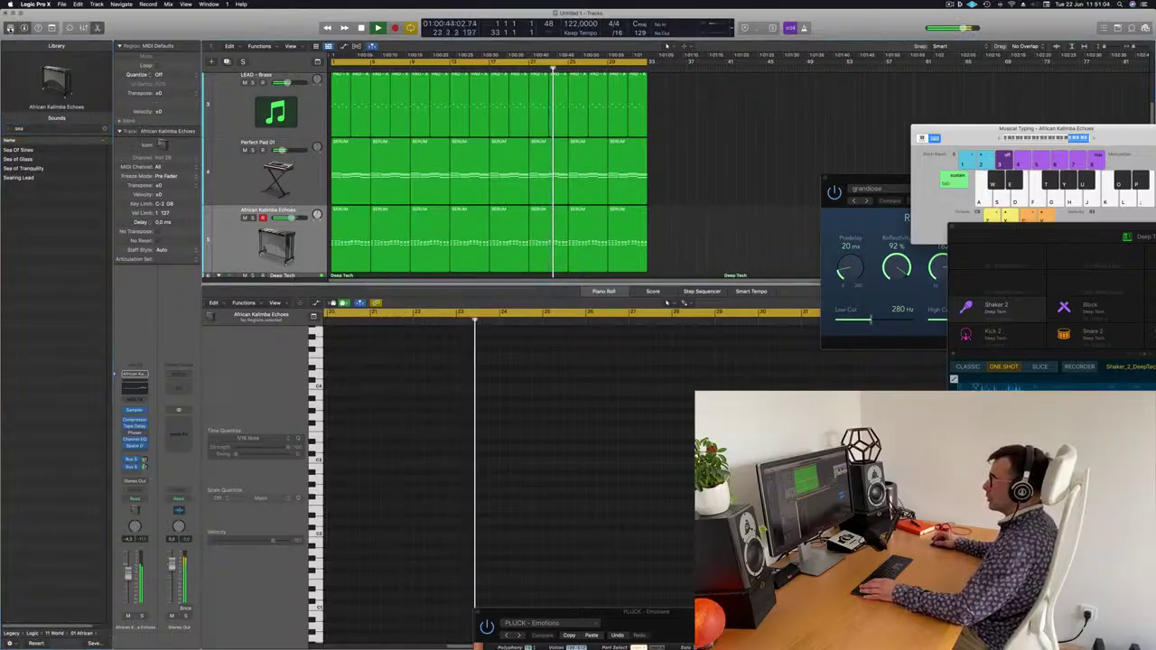
Step: Hide the sound library, the Musical Typing keyboard and the Piano Roll so that the arrangement shows all tracks
key(y)
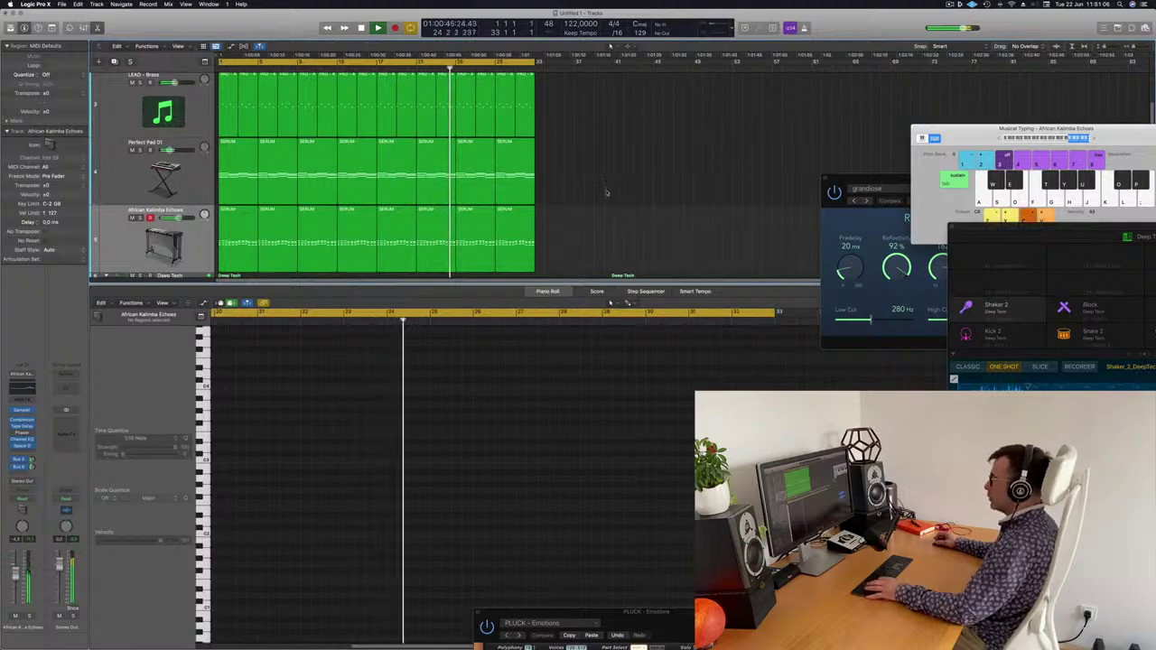
scroll(642, 216, down, 1)
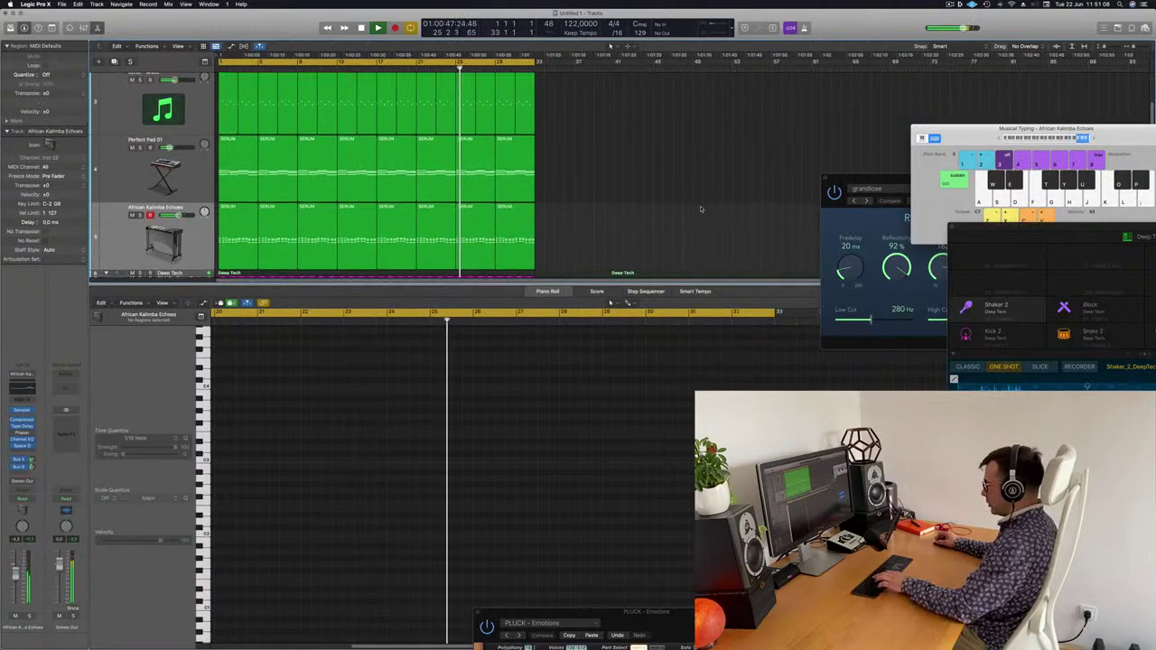
key(super+k)
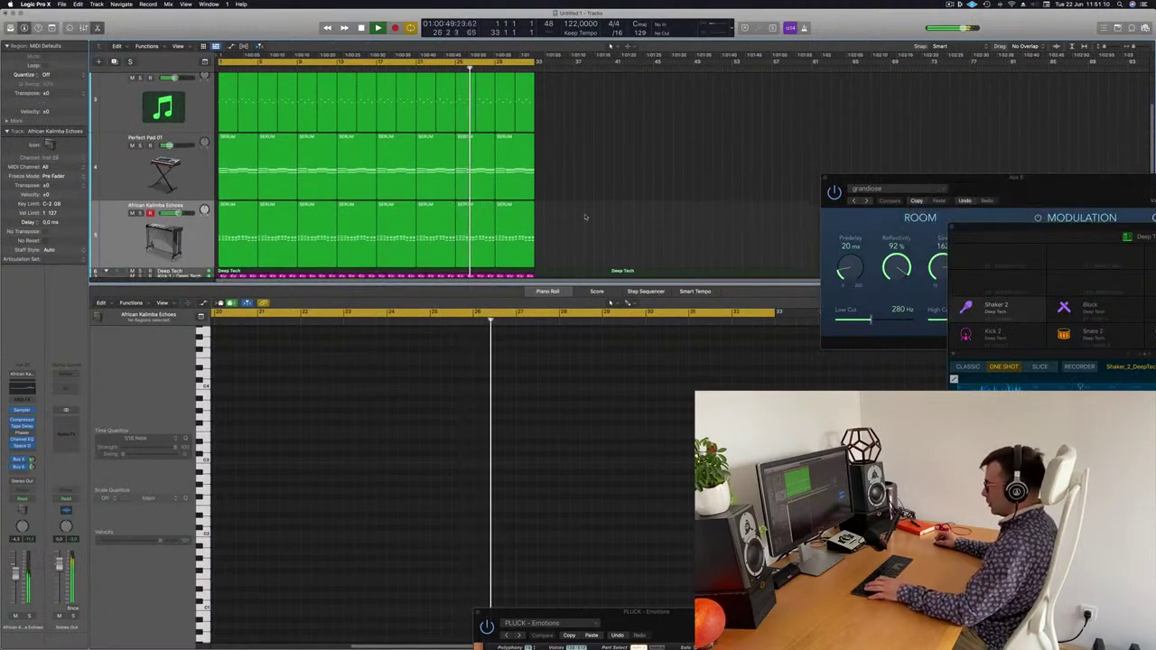
key(x)
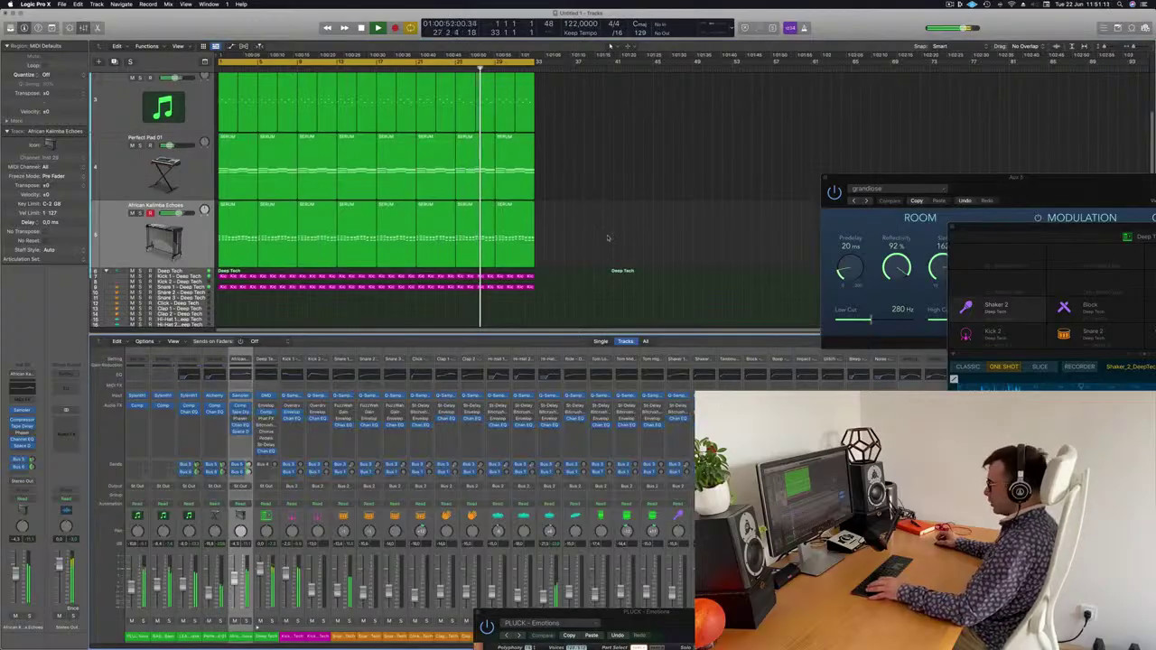
key(x)
scroll(614, 323, up, 1)
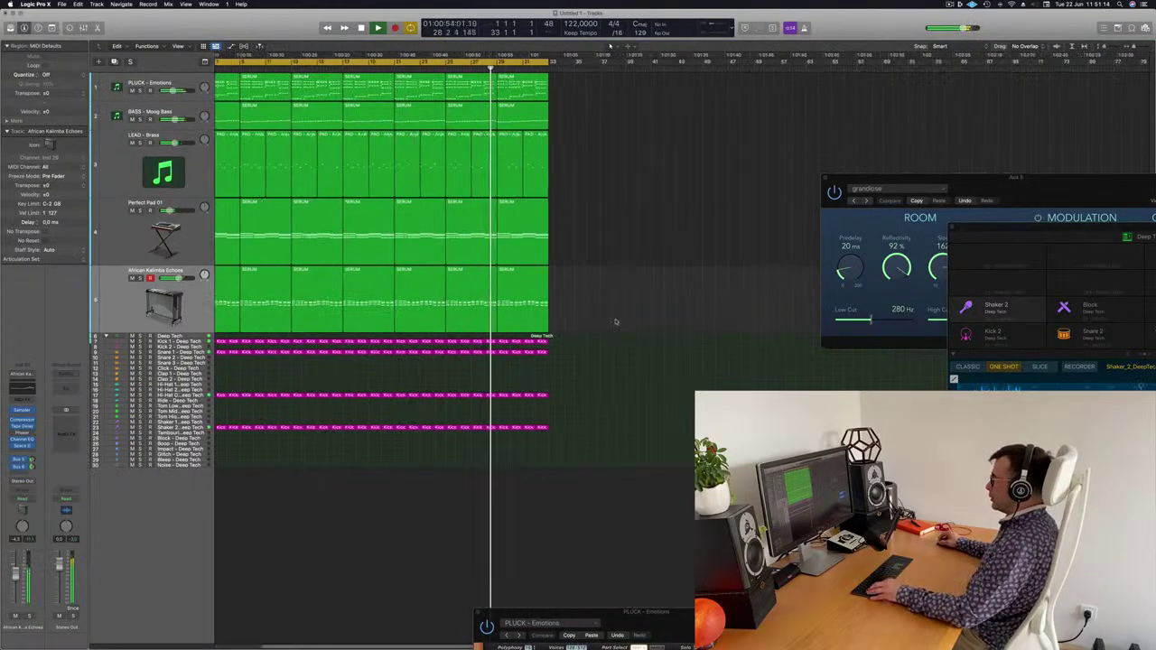
scroll(645, 313, down, 3)
scroll(529, 330, up, 3)
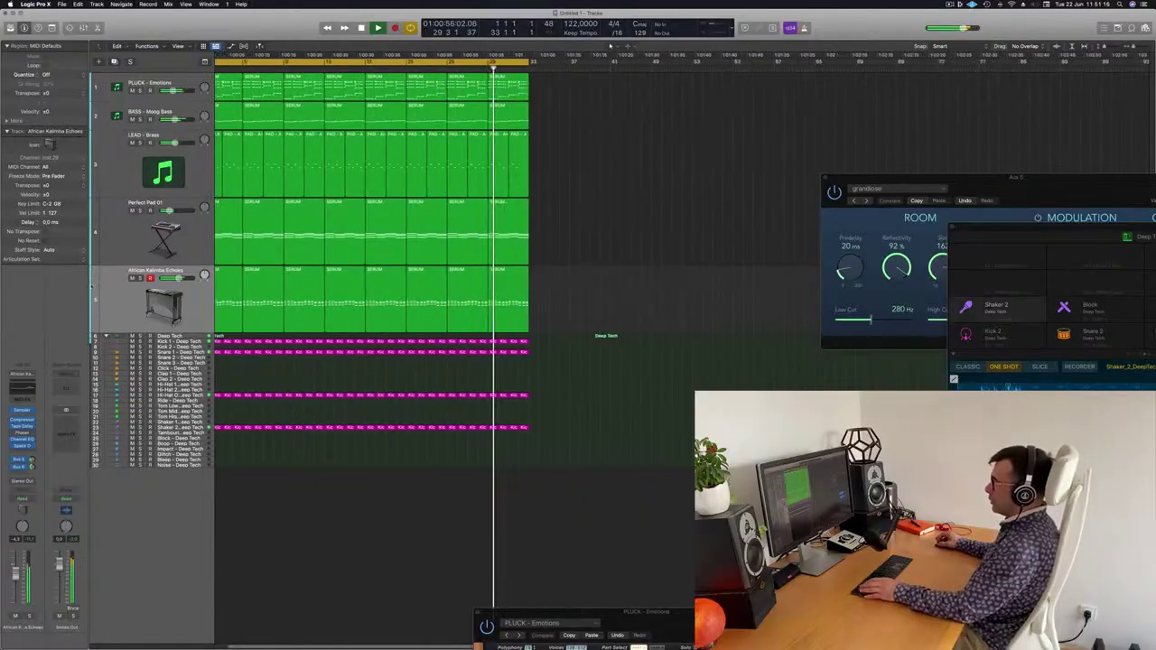
Step: Mute the LEAD - Brass track, play the loop from the start, and mute the African Kalimba Echoes track
click(109, 291)
scroll(115, 178, up, 1)
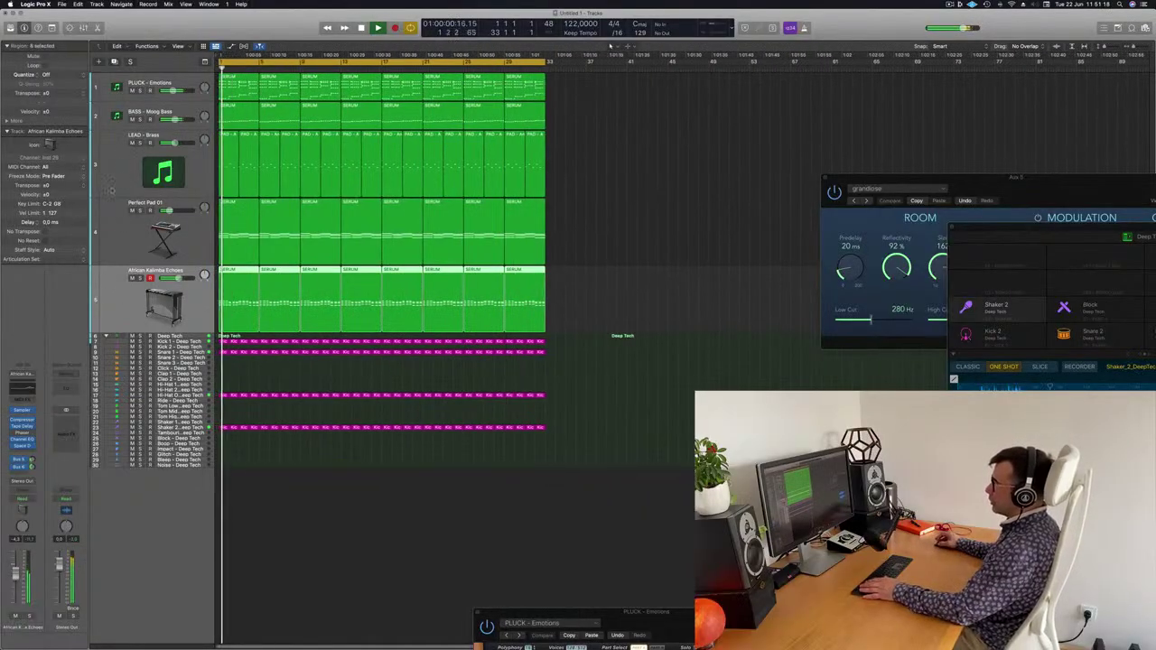
key(Return)
click(132, 143)
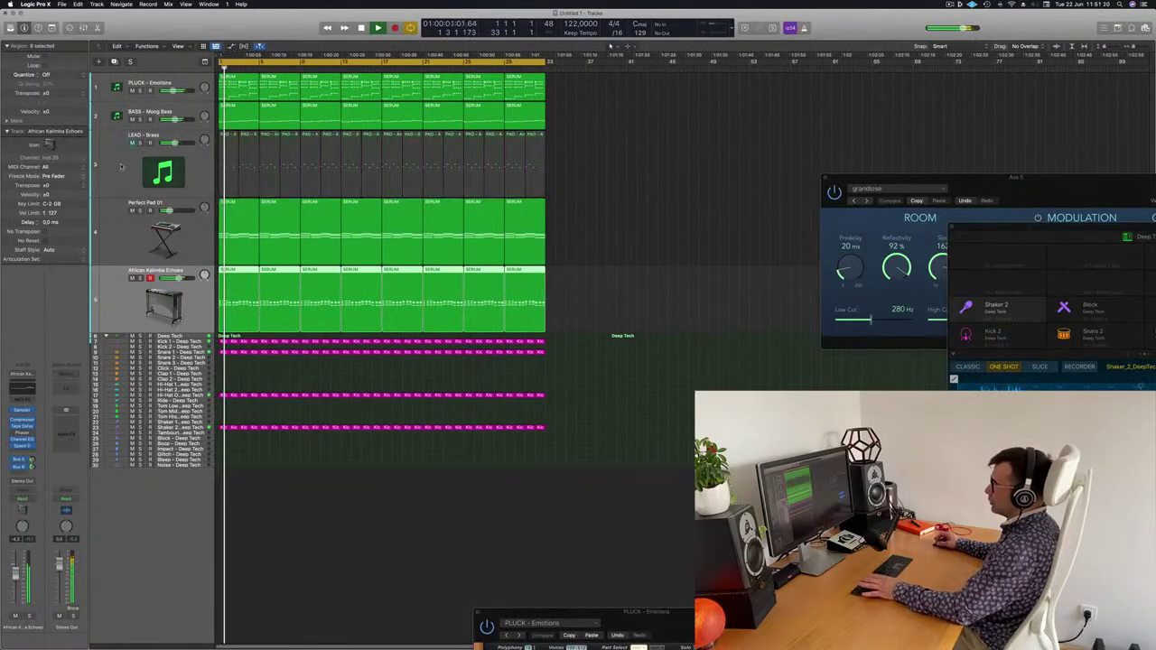
key(Return)
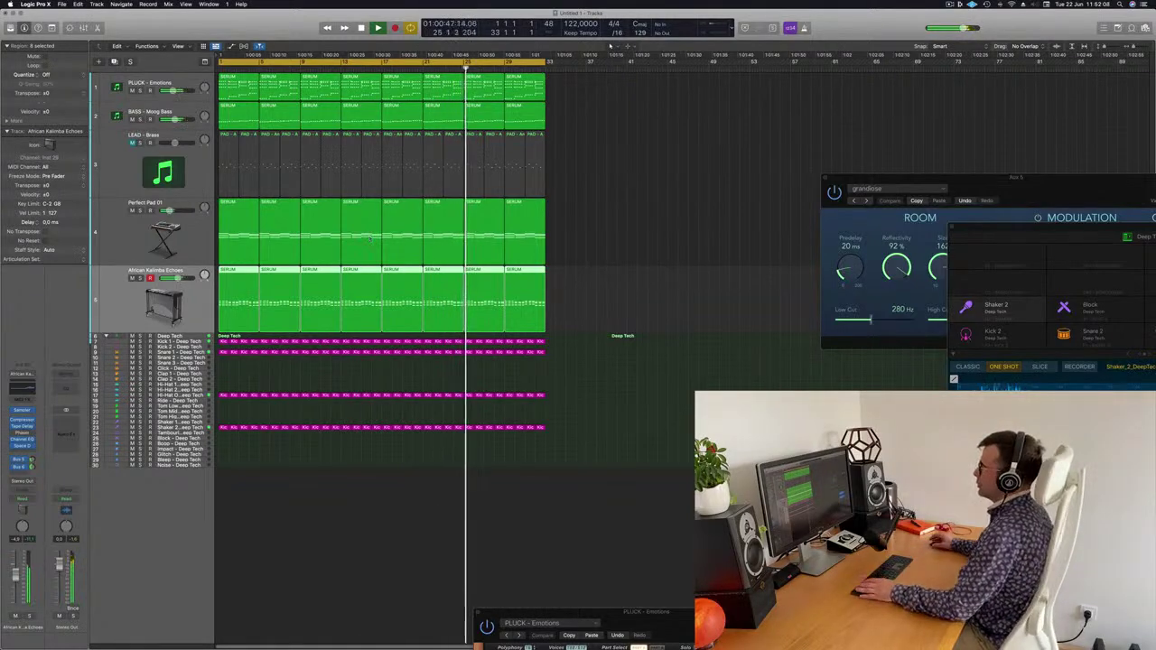
click(654, 149)
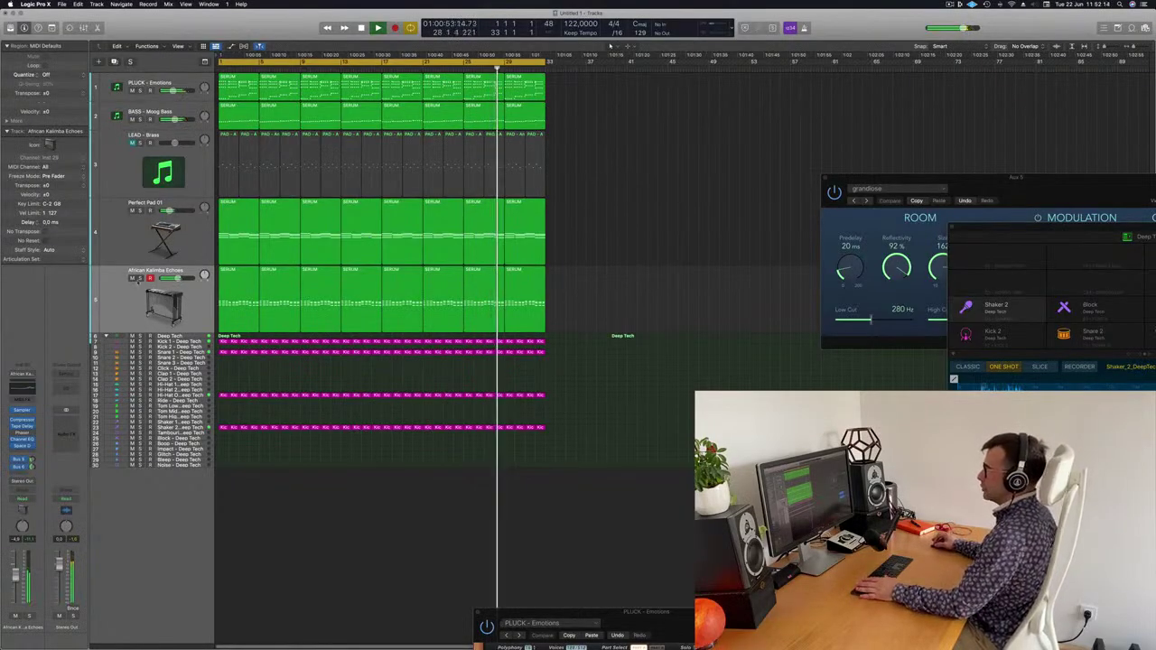
click(132, 277)
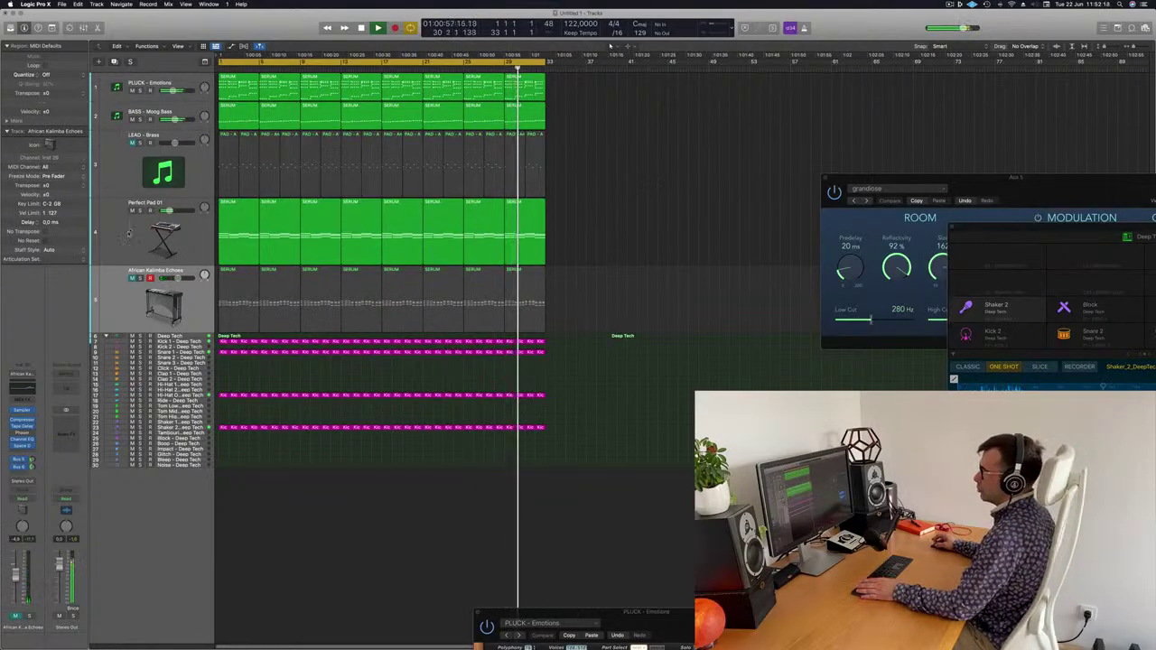
Step: Open the Alchemy instrument on the Perfect Pad 01 track and record a Cutoff sweep with the automation mode set to Touch
key(Up)
key(Return)
click(22, 430)
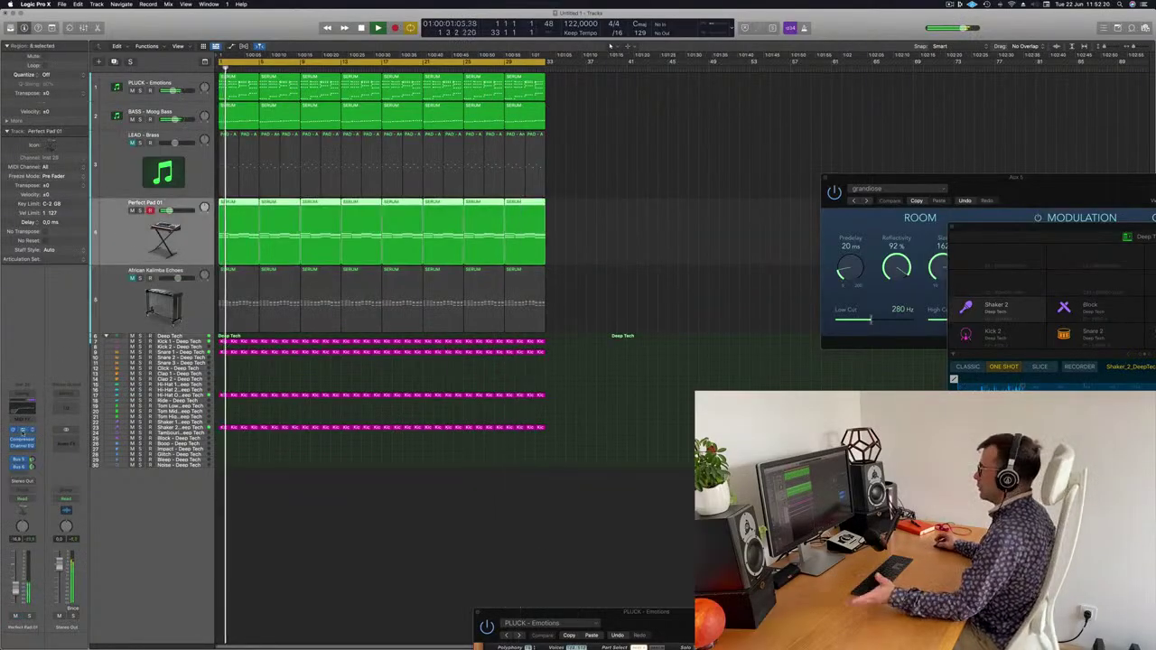
drag(755, 120, 775, 101)
key(Return)
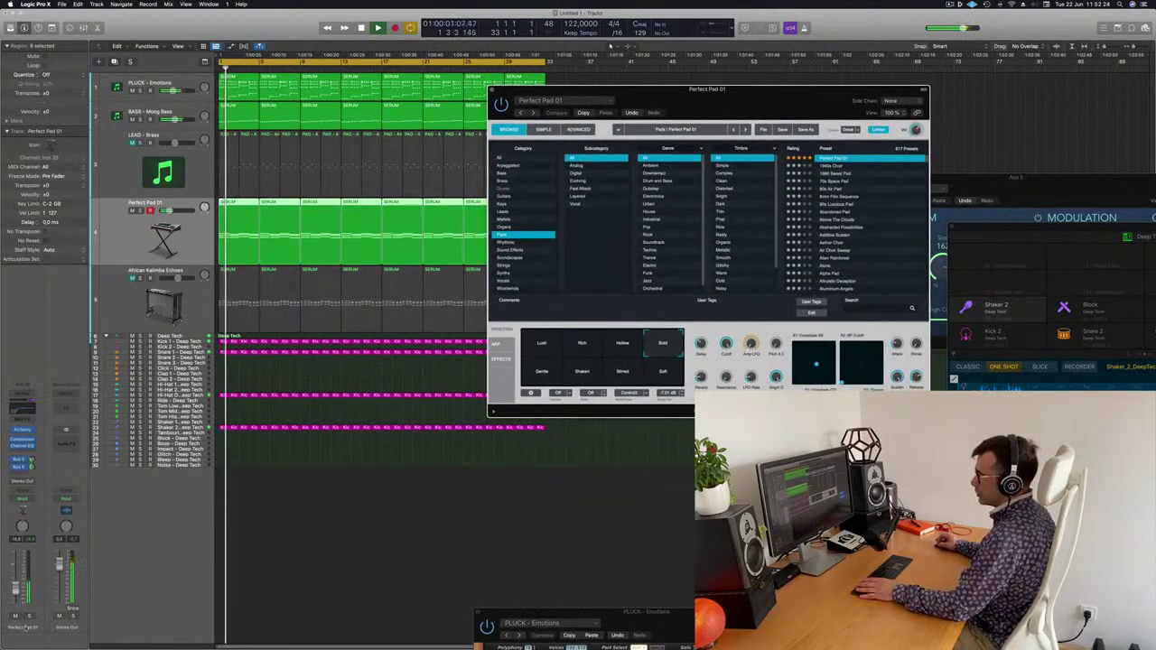
click(30, 499)
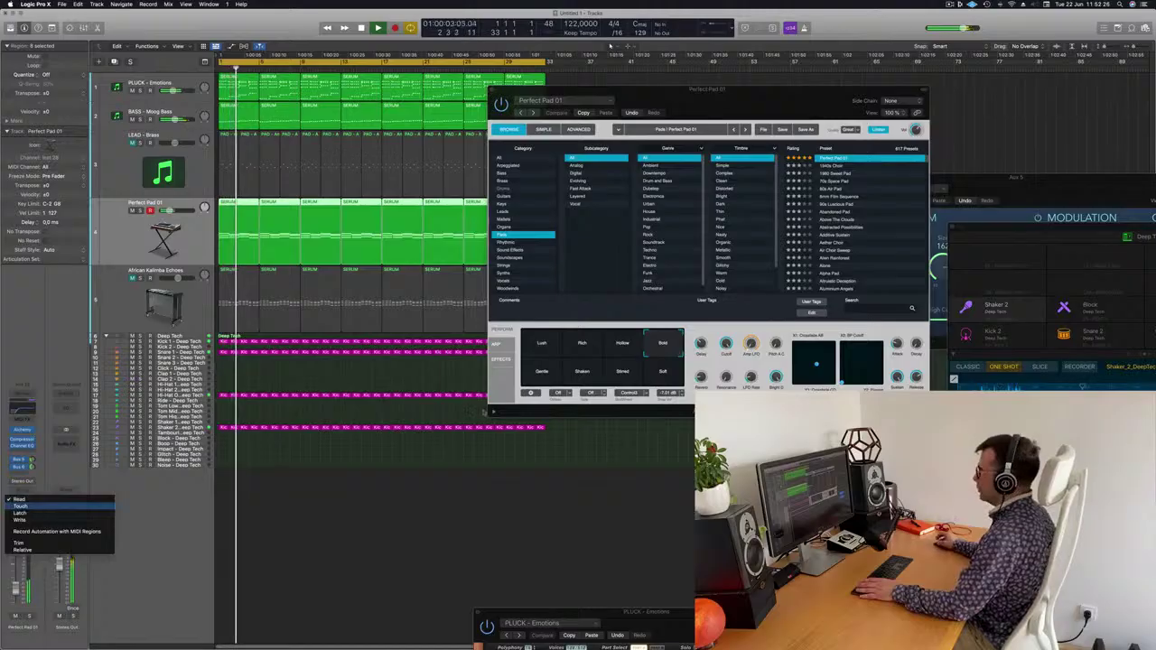
click(20, 506)
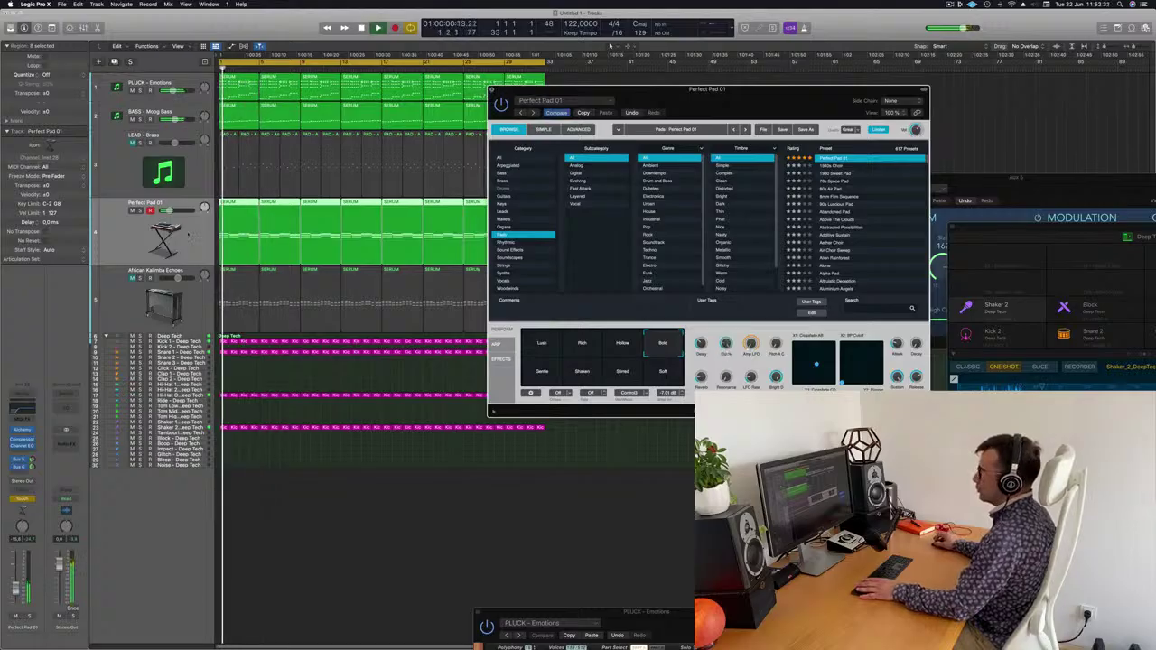
Step: Show track automation enlarged for Perfect Pad 01, set its mode to Read, and display the Alchemy Cutoff curve
key(v)
key(z)
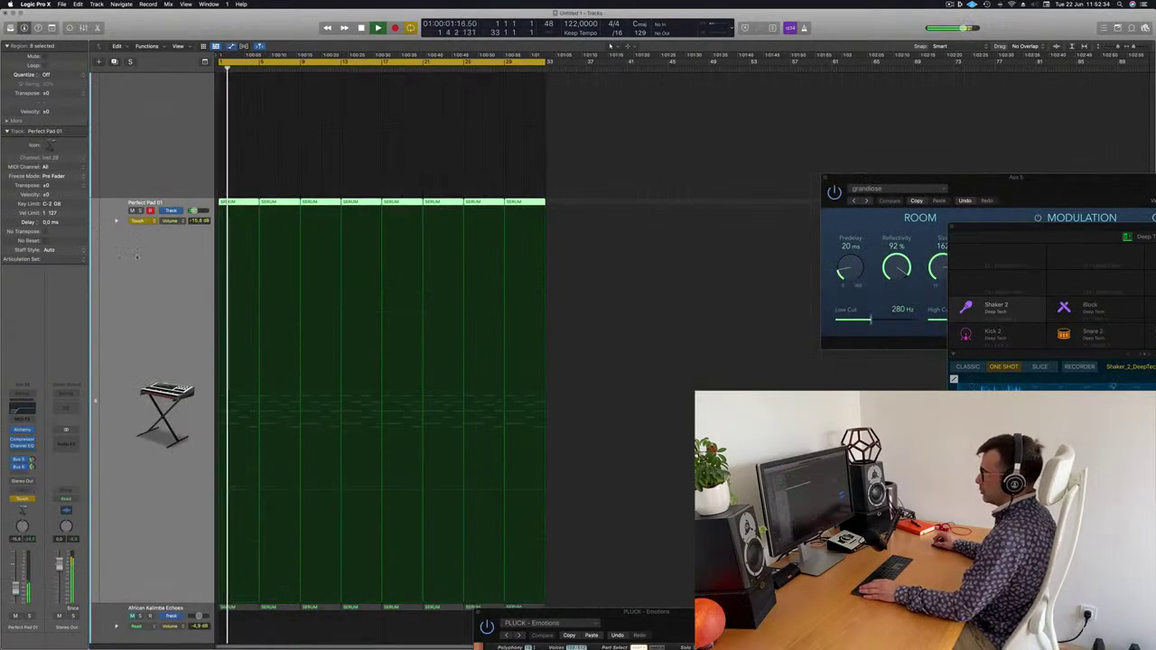
click(137, 220)
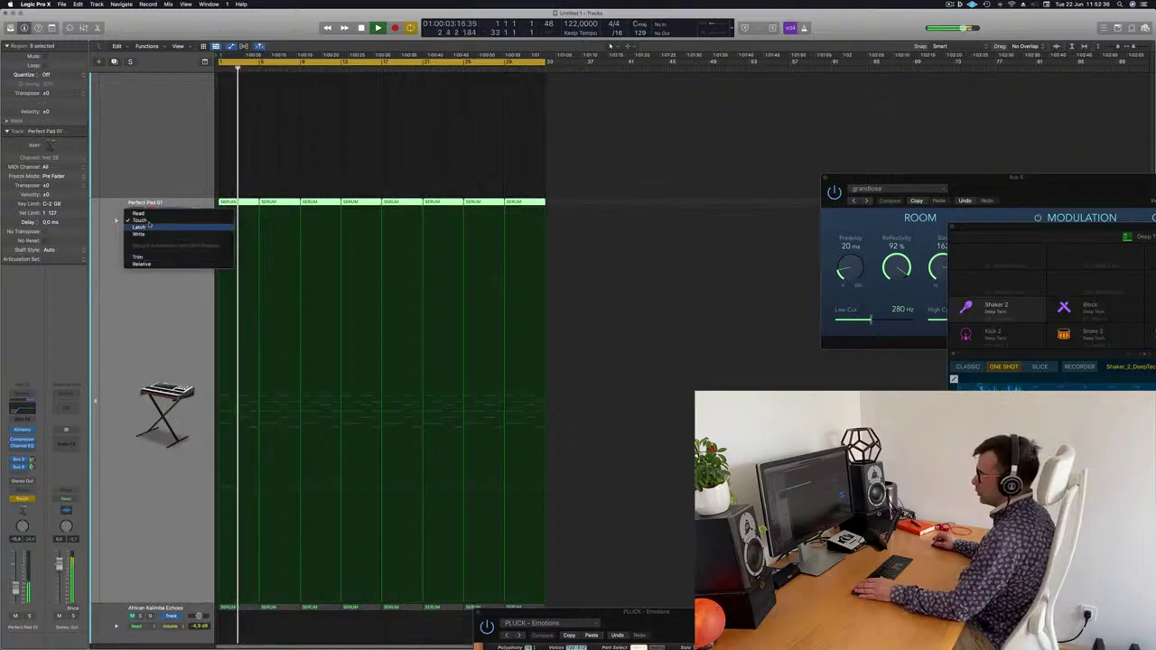
click(158, 220)
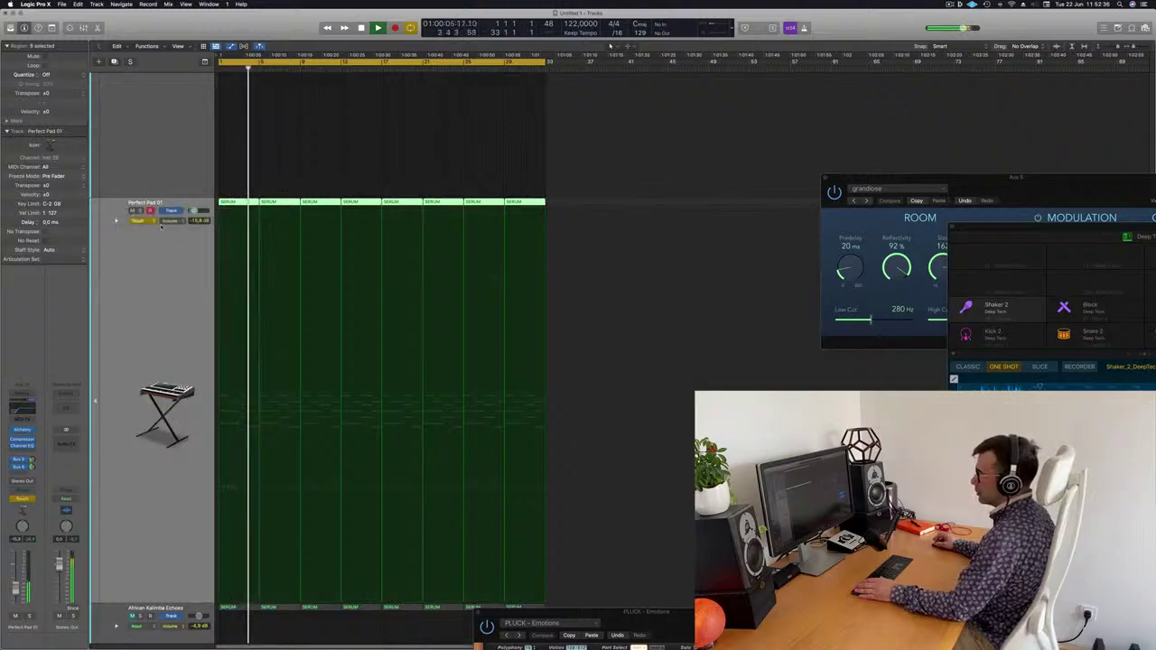
click(153, 221)
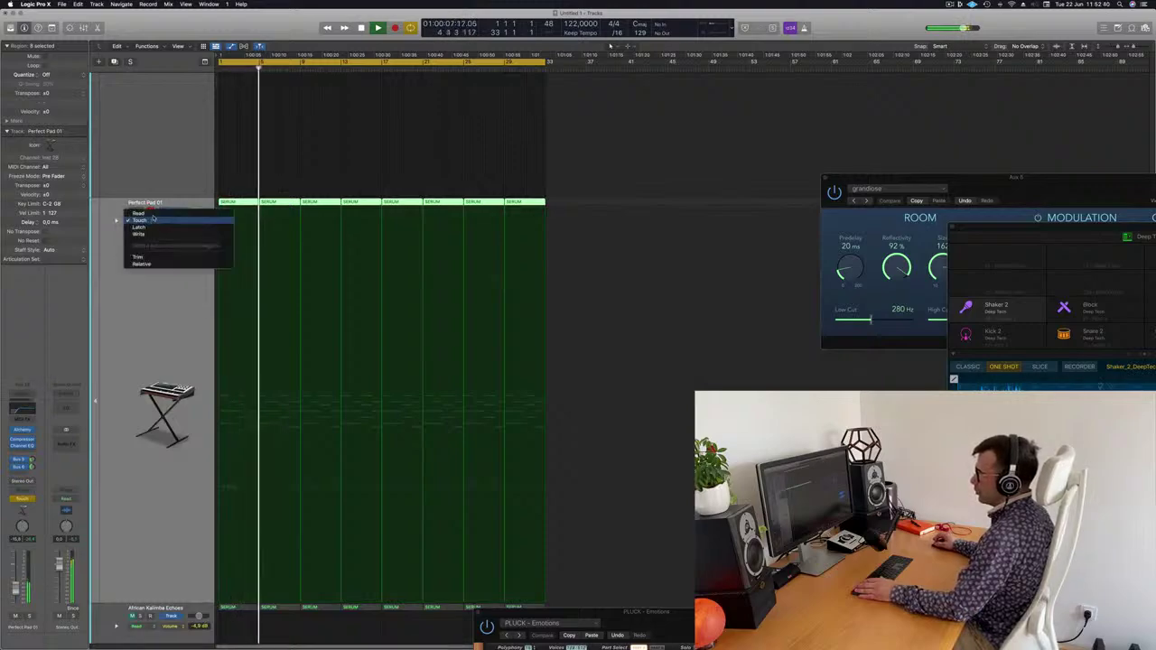
click(150, 212)
click(172, 221)
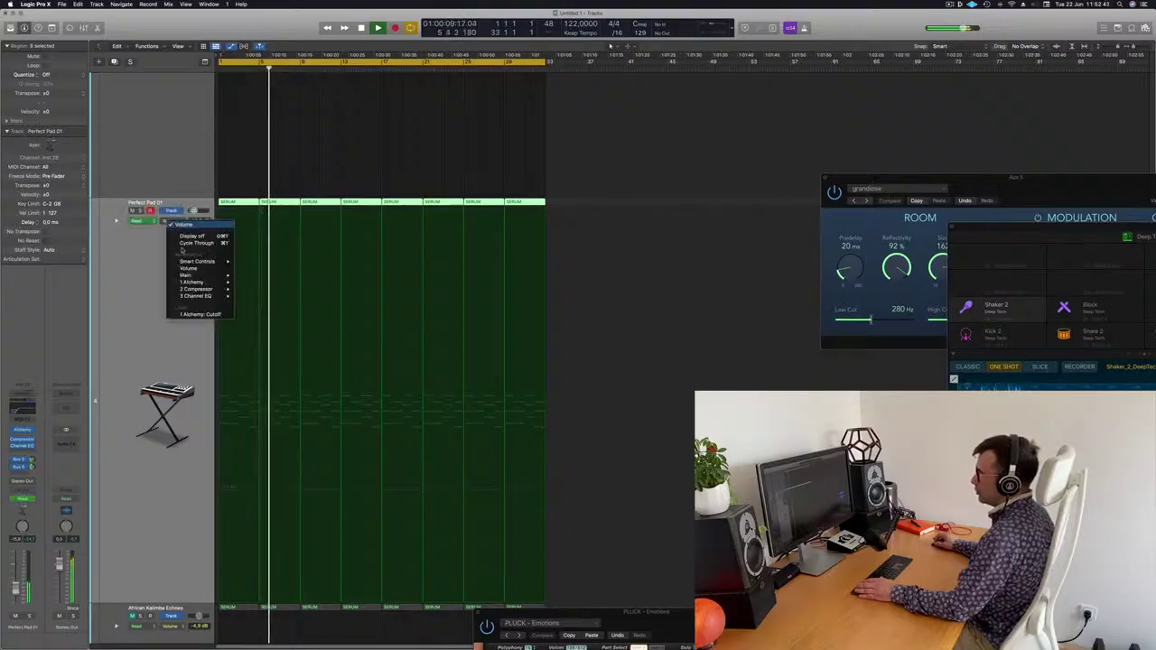
click(195, 314)
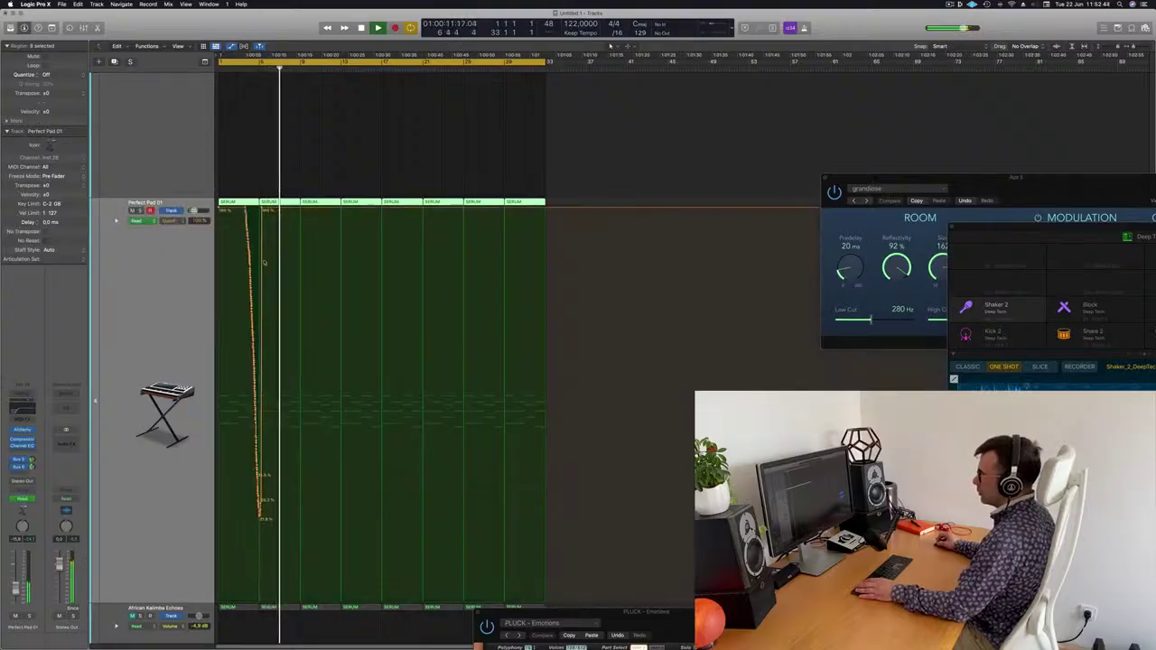
Step: Replace the recorded Cutoff curve with a ramp from about 34% at bar 1 to 100% at bar 9
key(Return)
drag(264, 211, 220, 466)
key(space)
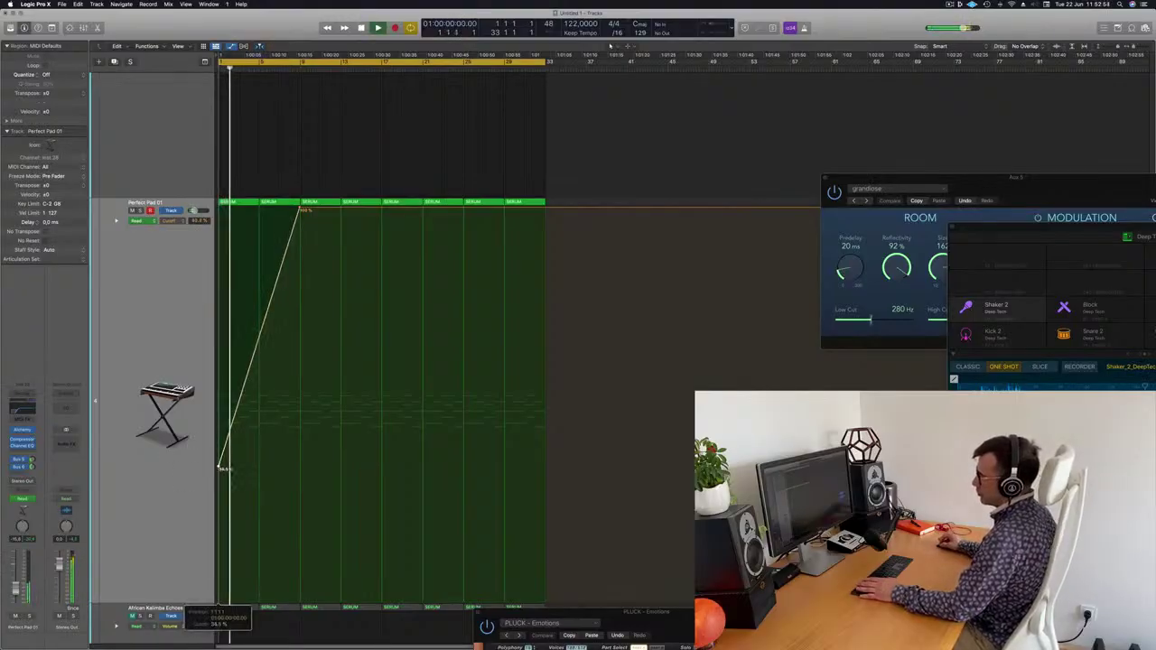
Step: Lower the Cutoff curve from bar 9 to about 34% at bar 17, and add a further automation point at bar 25
click(385, 209)
drag(385, 210, 381, 471)
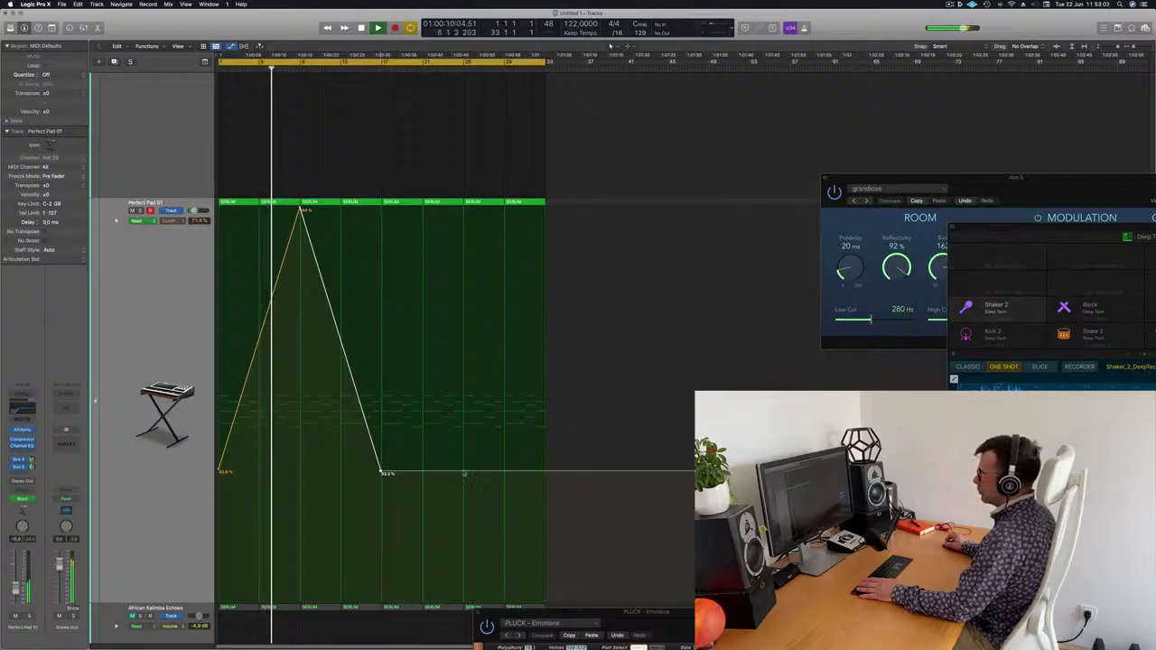
click(464, 472)
mouse_move(464, 472)
mouse_down()
mouse_move(482, 250)
mouse_move(462, 474)
mouse_up()
scroll(413, 306, down, 2)
scroll(412, 306, up, 5)
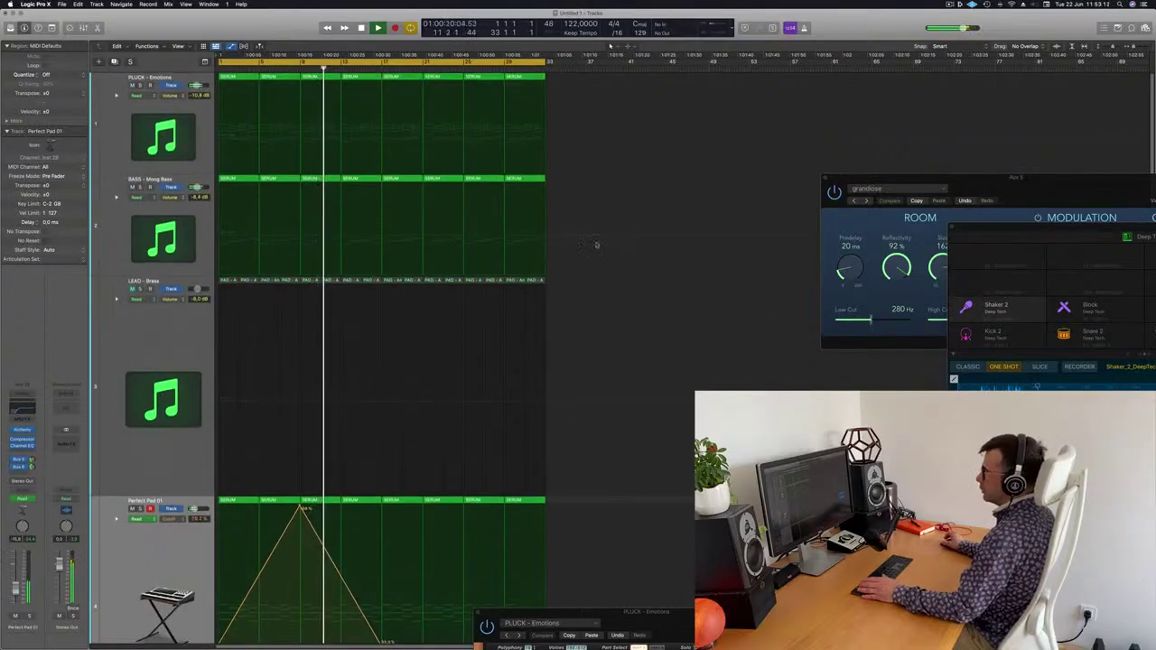
Step: Repeat all regions once, together with the Cutoff automation, so the 32-bar loop extends to bar 65
scroll(631, 248, down, 3)
scroll(631, 248, down, 3)
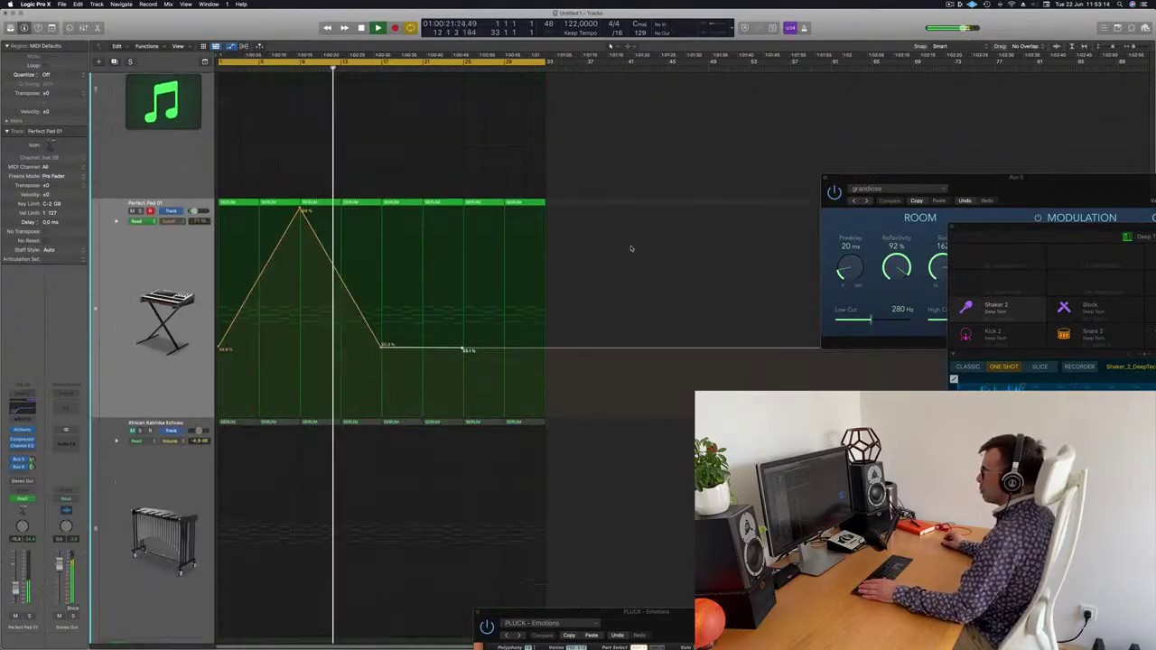
scroll(632, 249, down, 2)
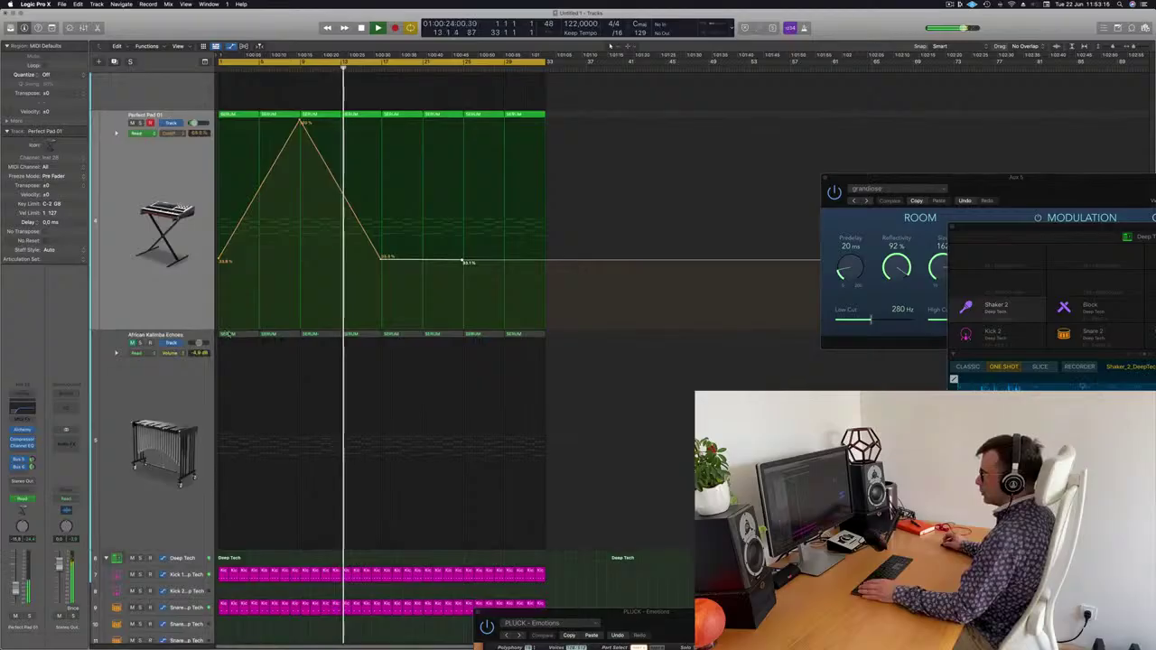
scroll(622, 203, up, 7)
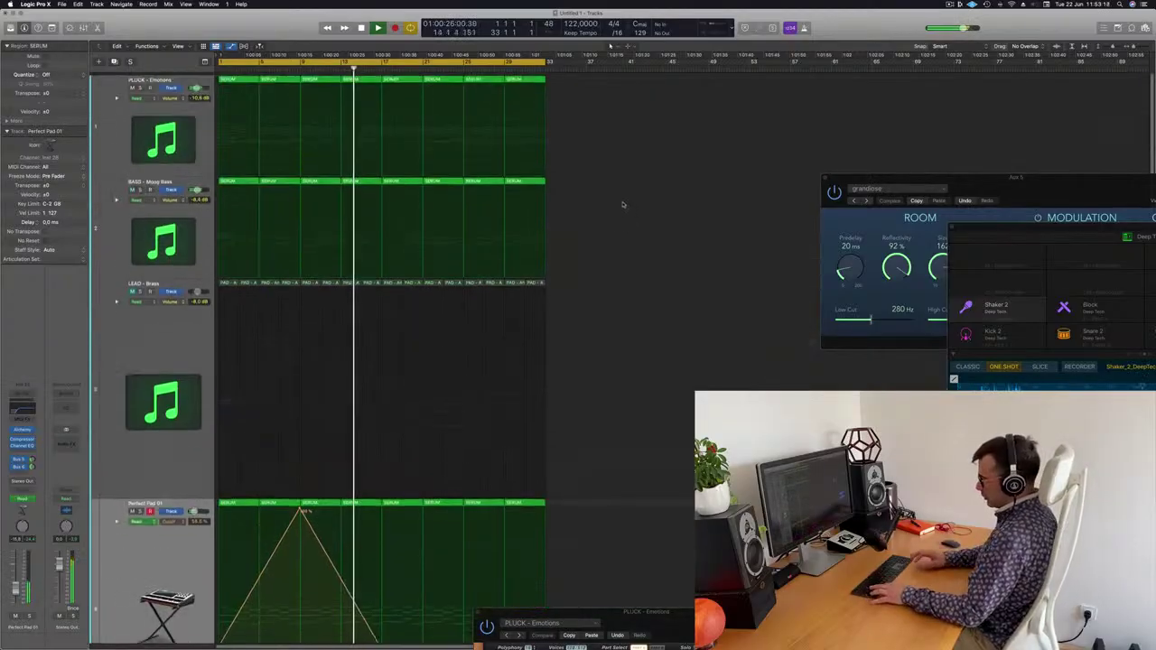
key(super+r)
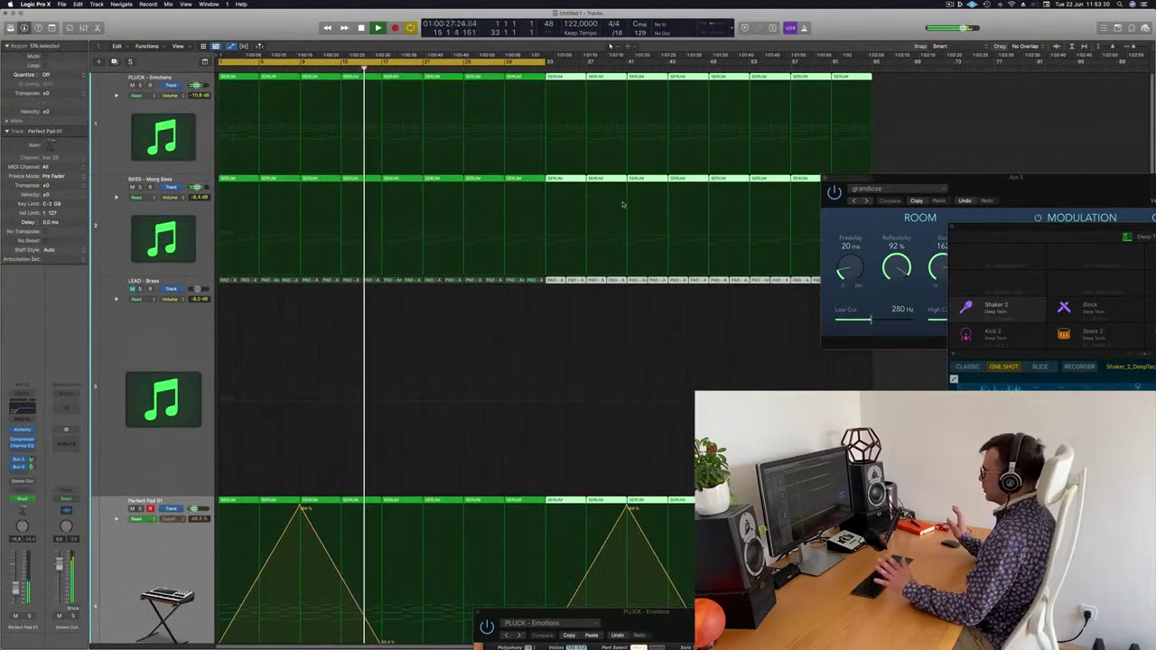
key(super+Left)
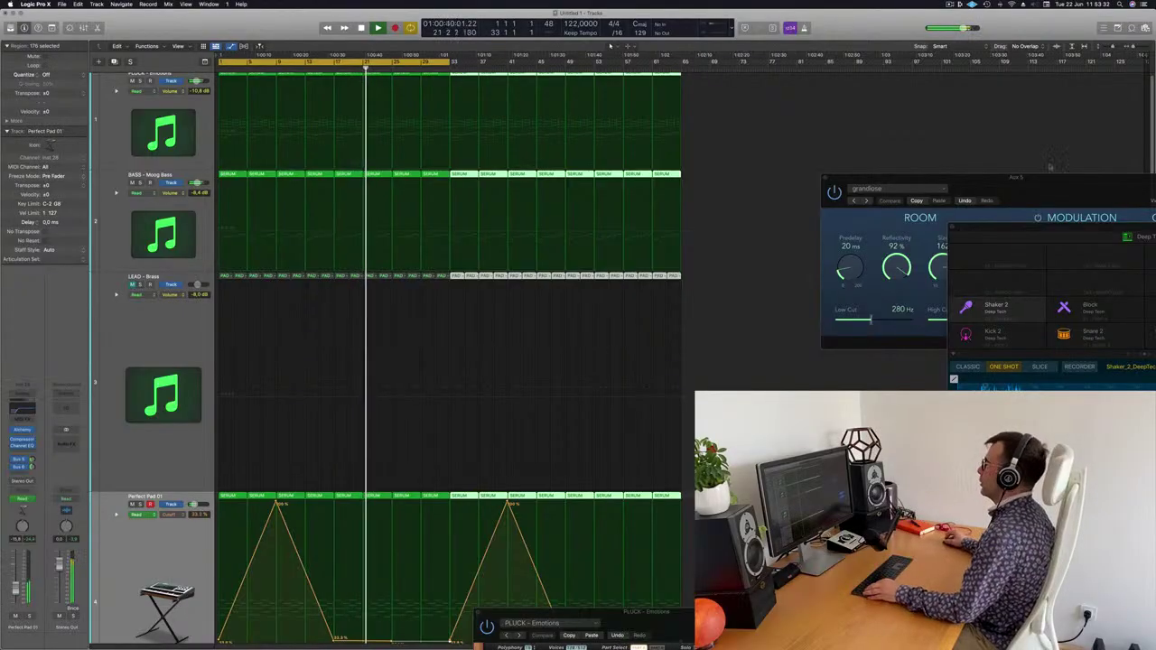
scroll(492, 211, up, 1)
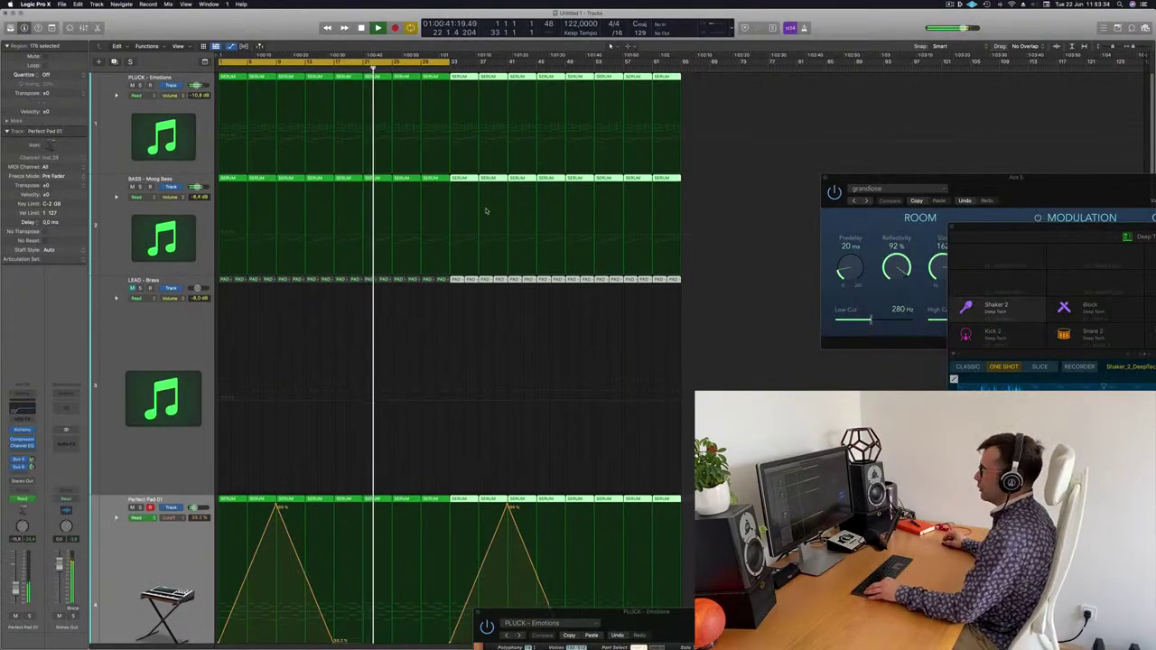
scroll(484, 210, down, 5)
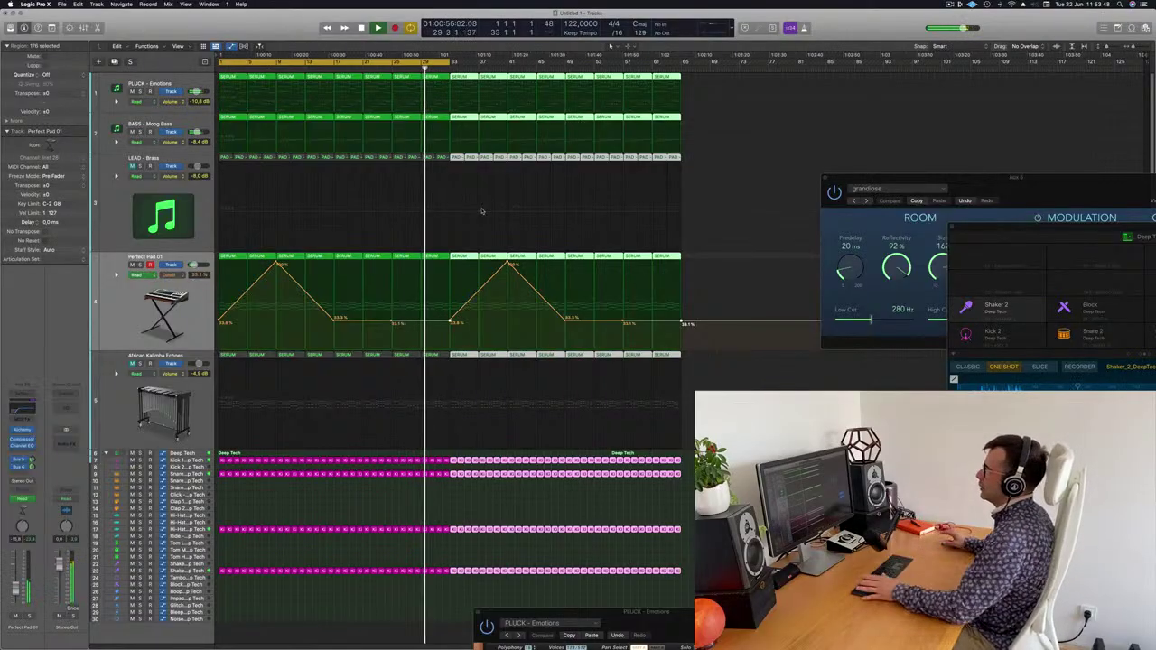
Step: Restart playback from bar 1, and color and name all regions by their tracks
key(space)
key(Return)
key(space)
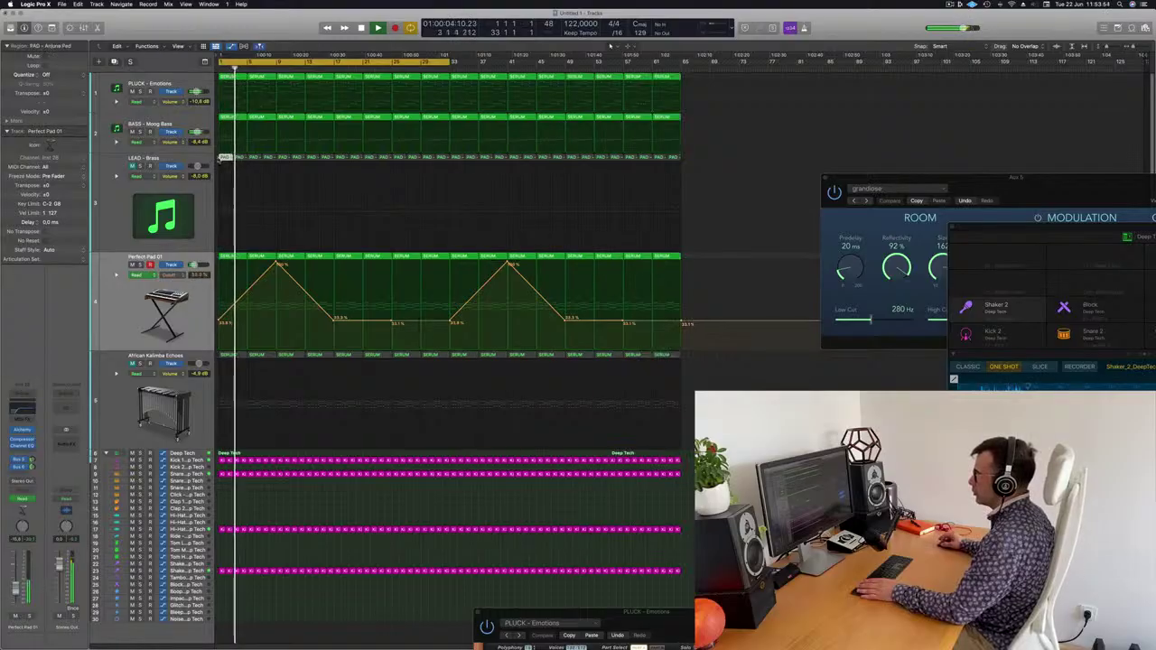
key(super+a)
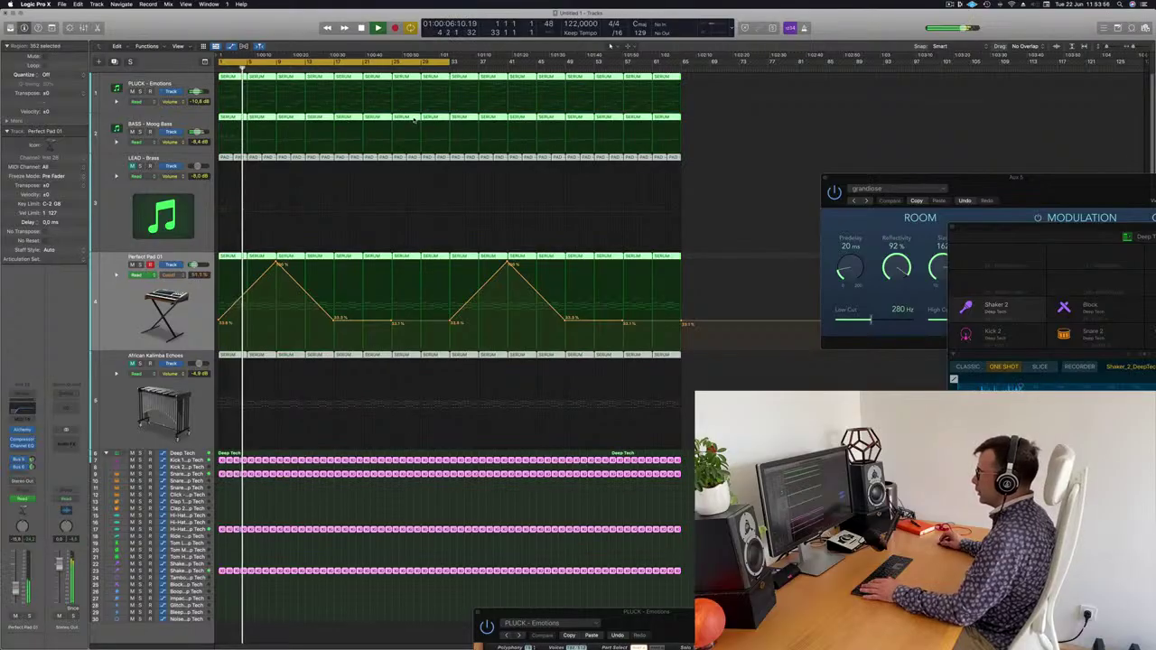
right_click(409, 119)
click(417, 122)
right_click(404, 117)
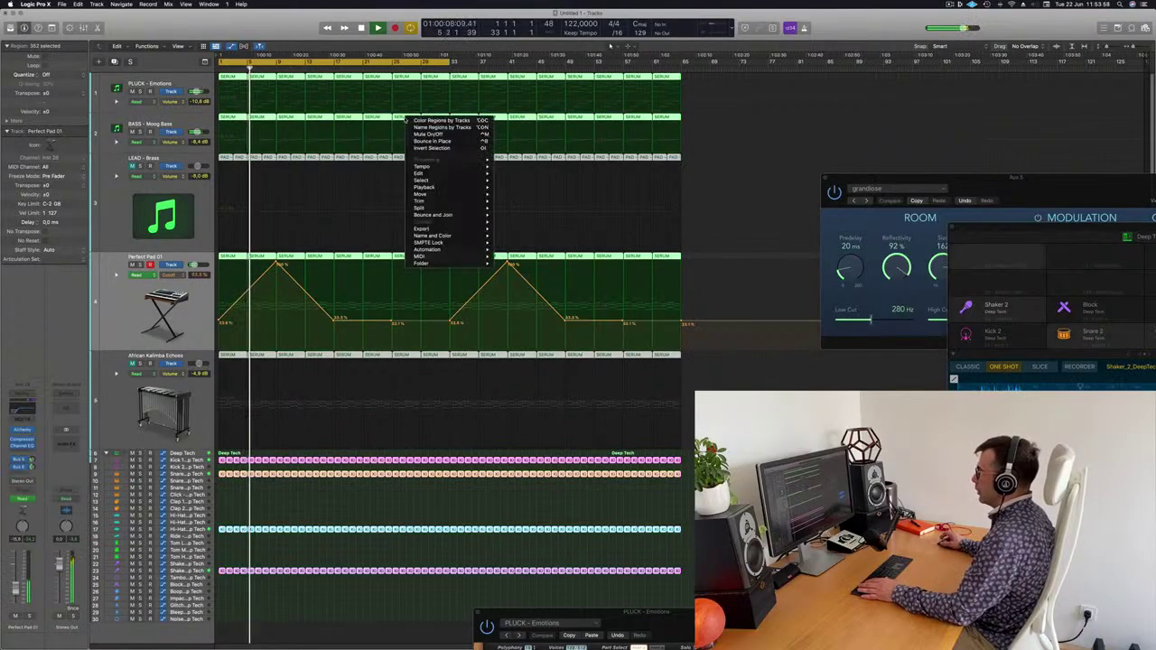
click(411, 127)
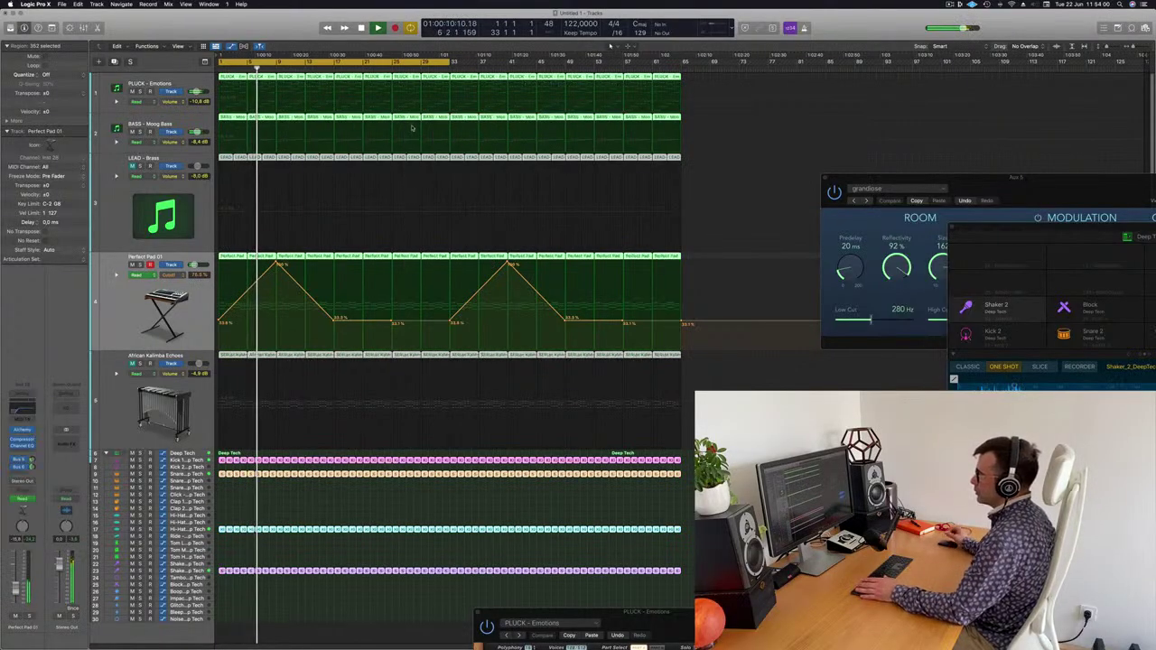
click(751, 131)
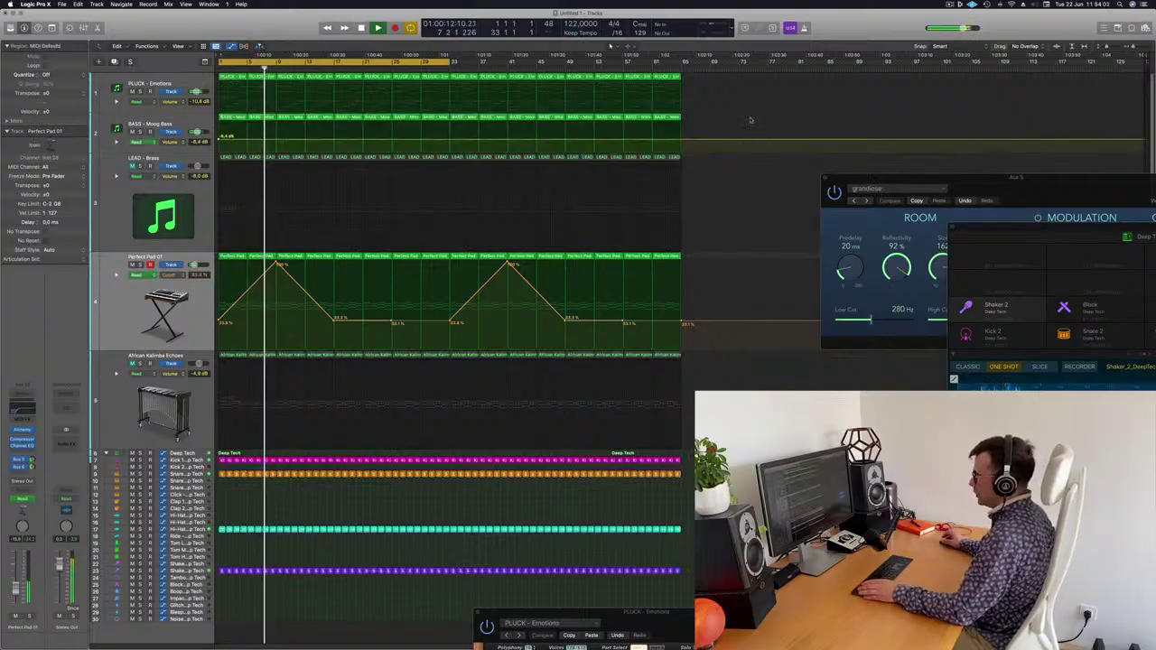
Step: Delete the African Kalimba Echoes regions from bar 1 to bar 17 and unmute that track
click(193, 121)
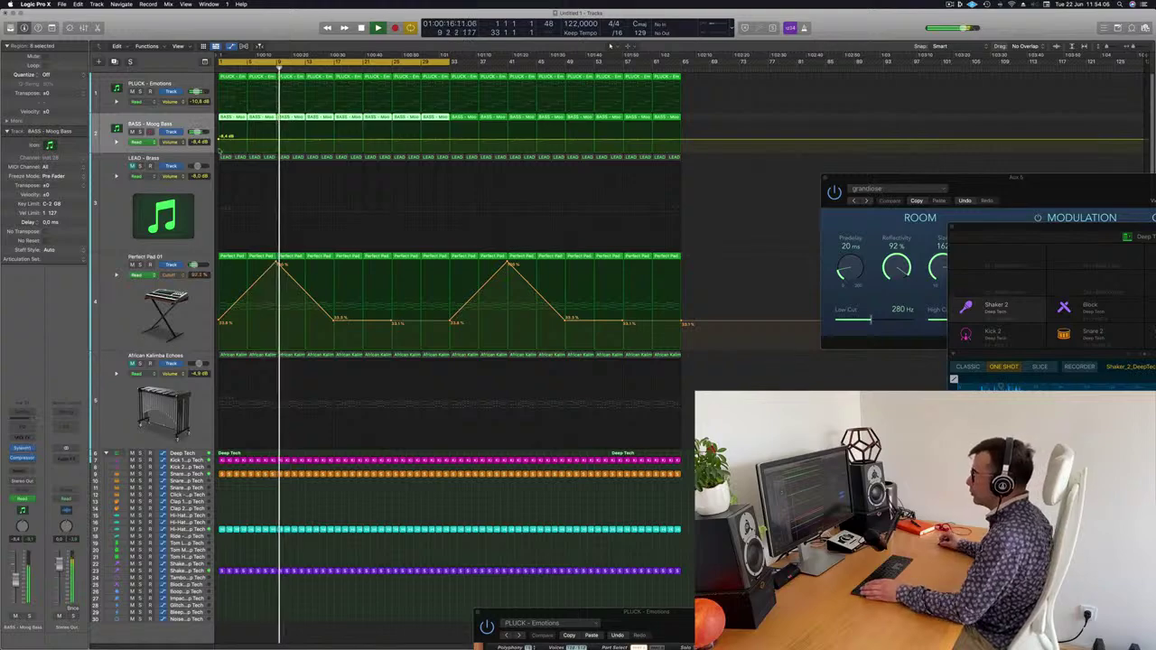
click(218, 141)
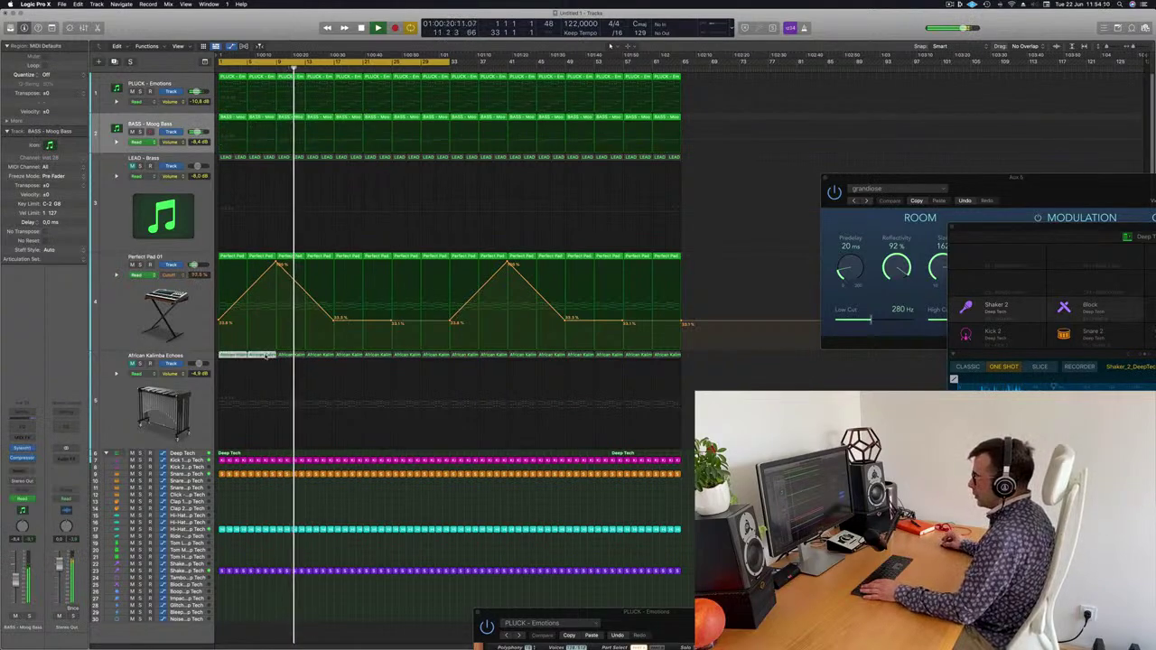
drag(218, 357, 321, 357)
key(Delete)
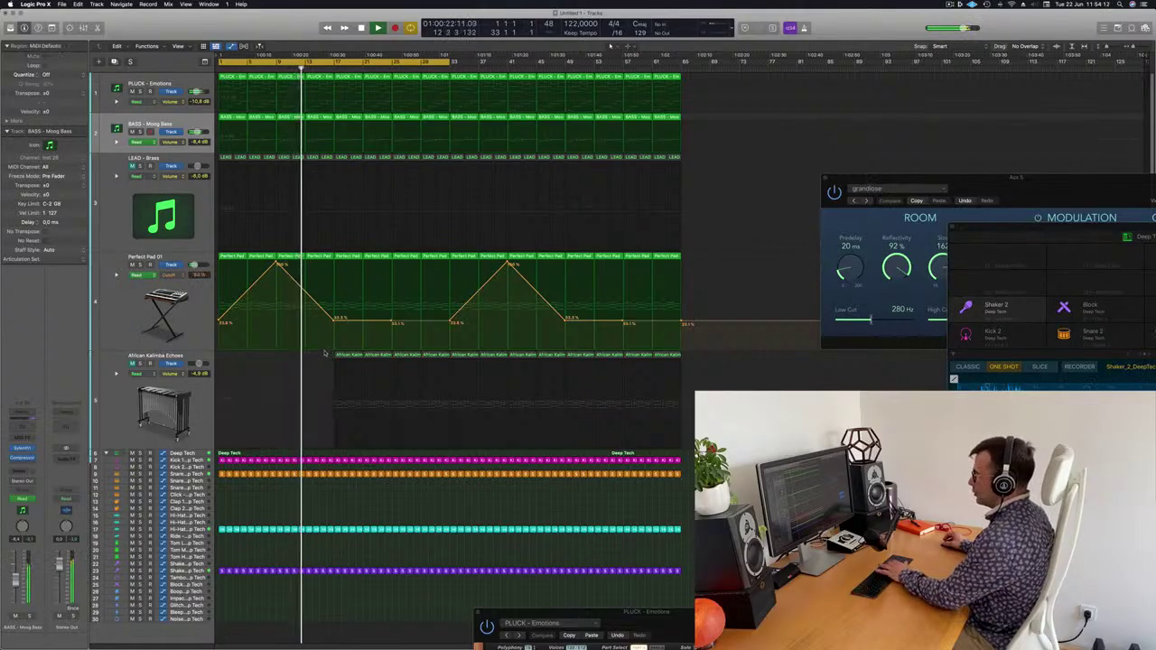
click(131, 363)
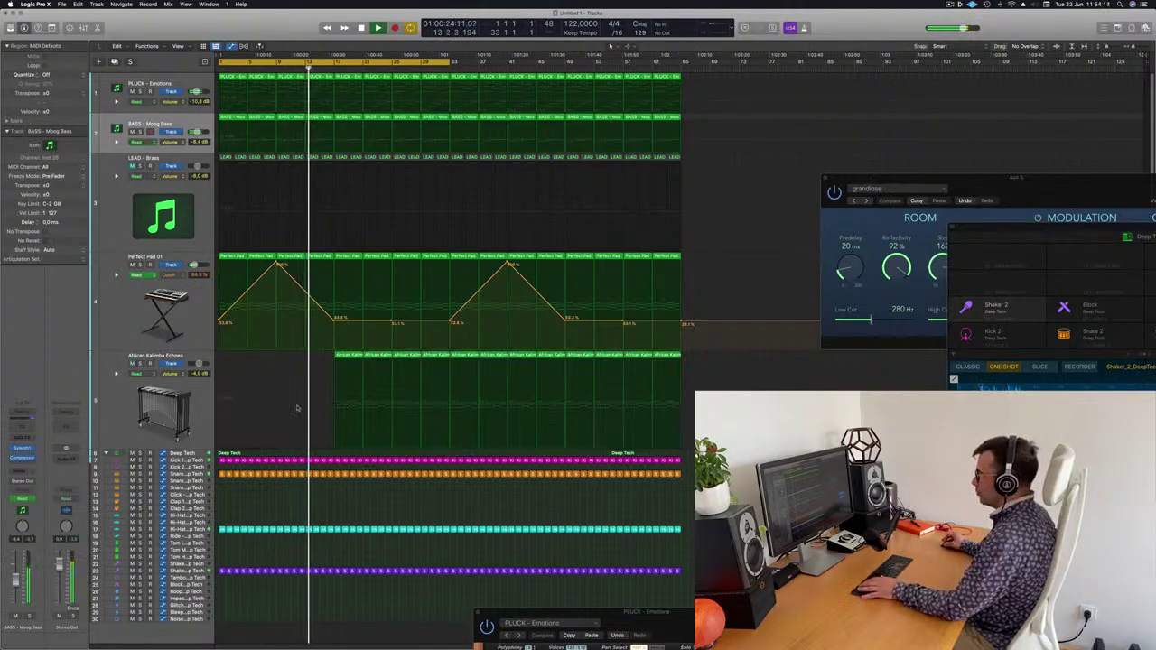
Step: Delete the three African Kalimba Echoes regions from bar 33 to bar 45
click(464, 357)
key(Delete)
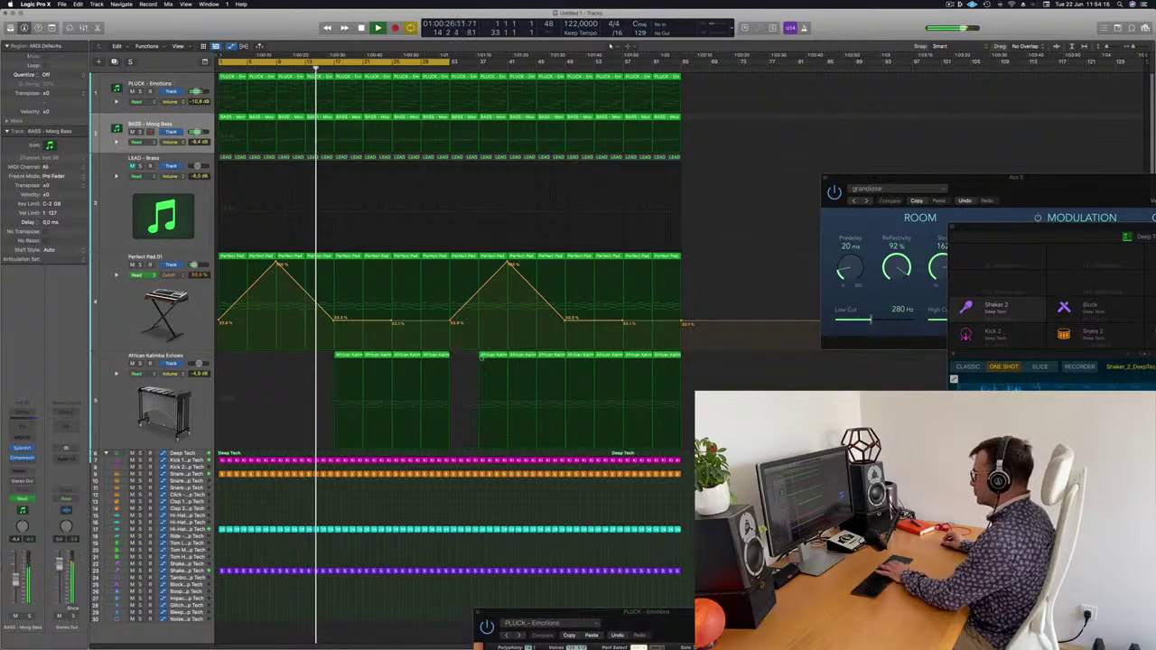
key(Delete)
key(Delete)
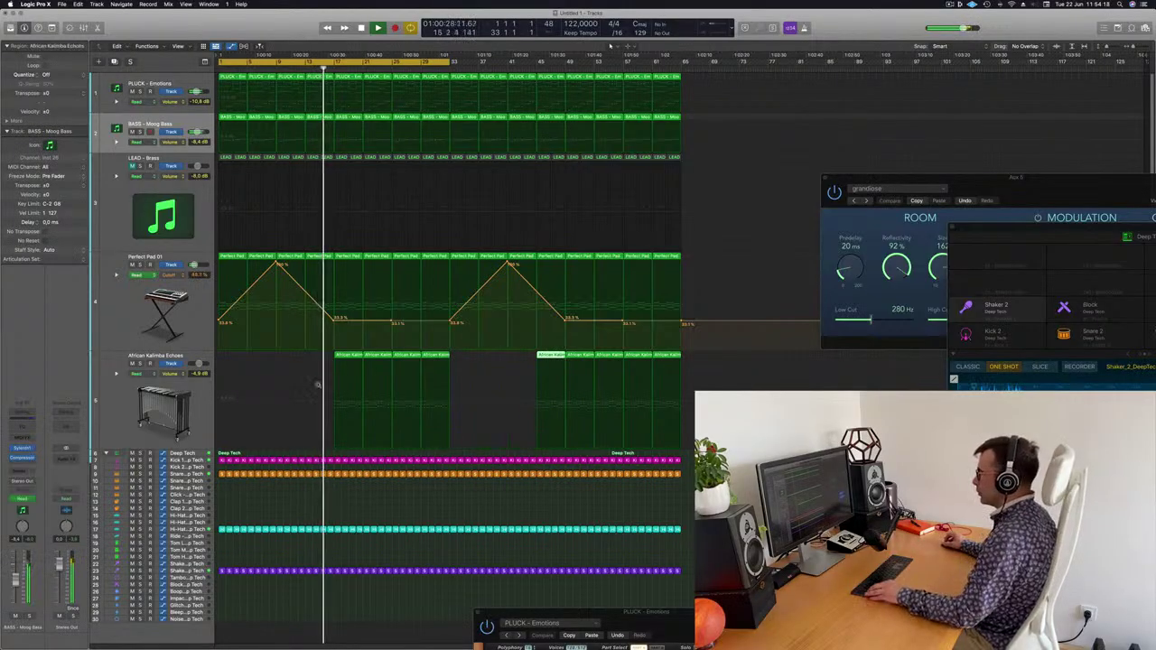
Step: Delete the snare, hi-hat and shaker regions in bar 16 and shorten the kick region in that bar
scroll(377, 428, up, 5)
scroll(491, 421, left, 5)
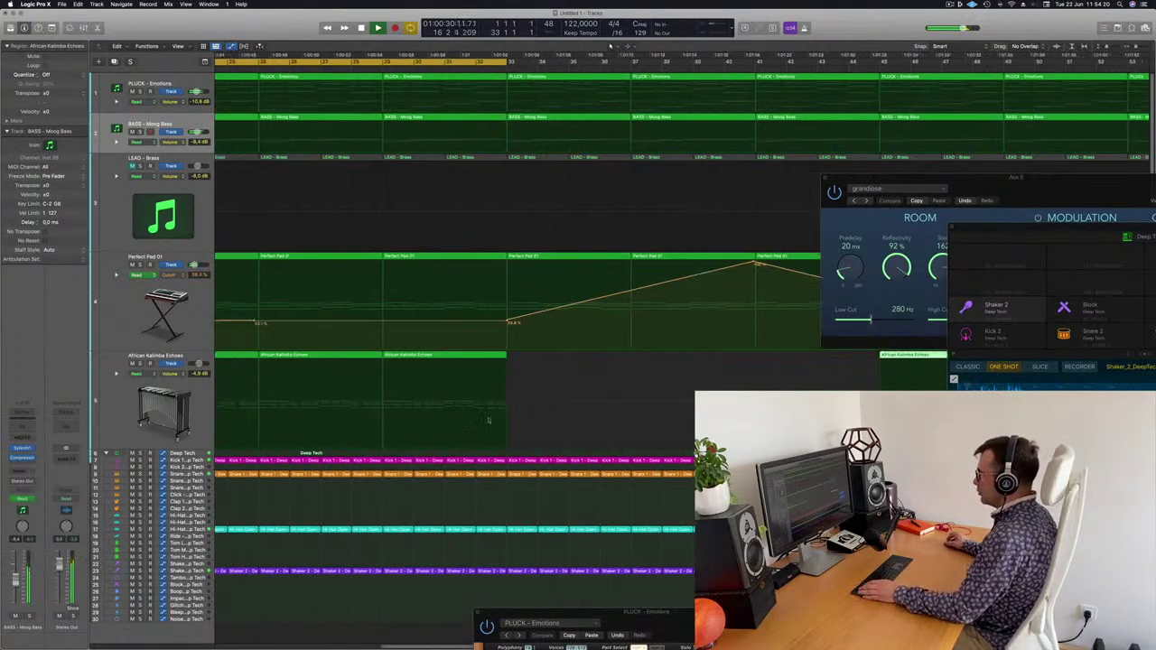
scroll(493, 423, left, 3)
scroll(503, 428, down, 3)
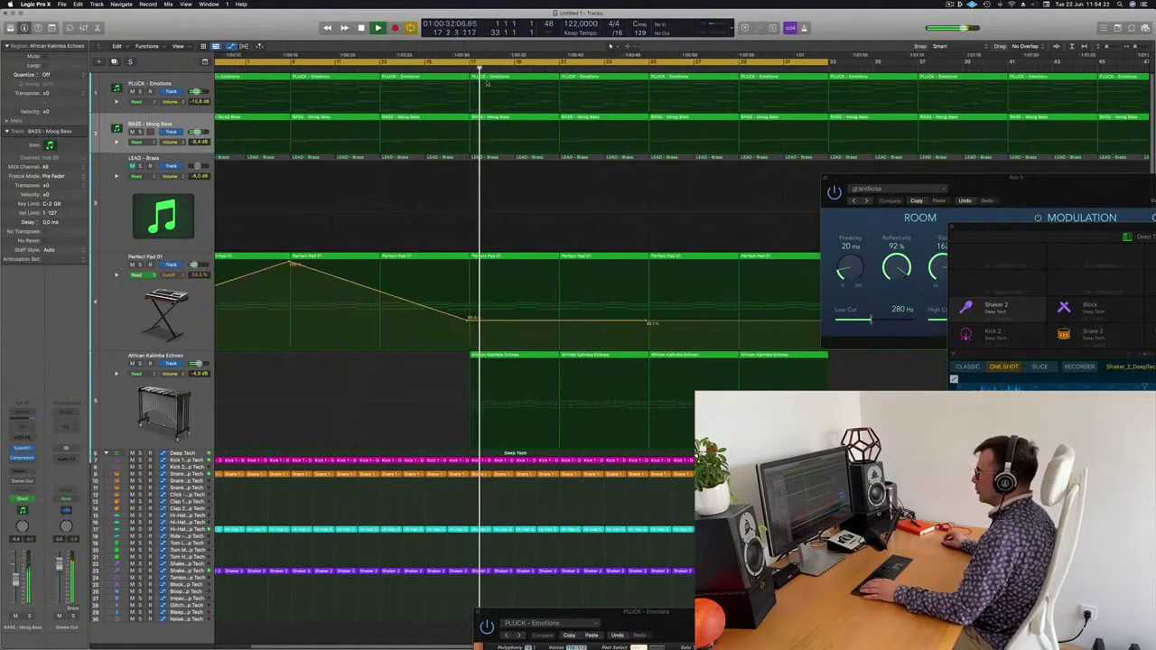
click(341, 68)
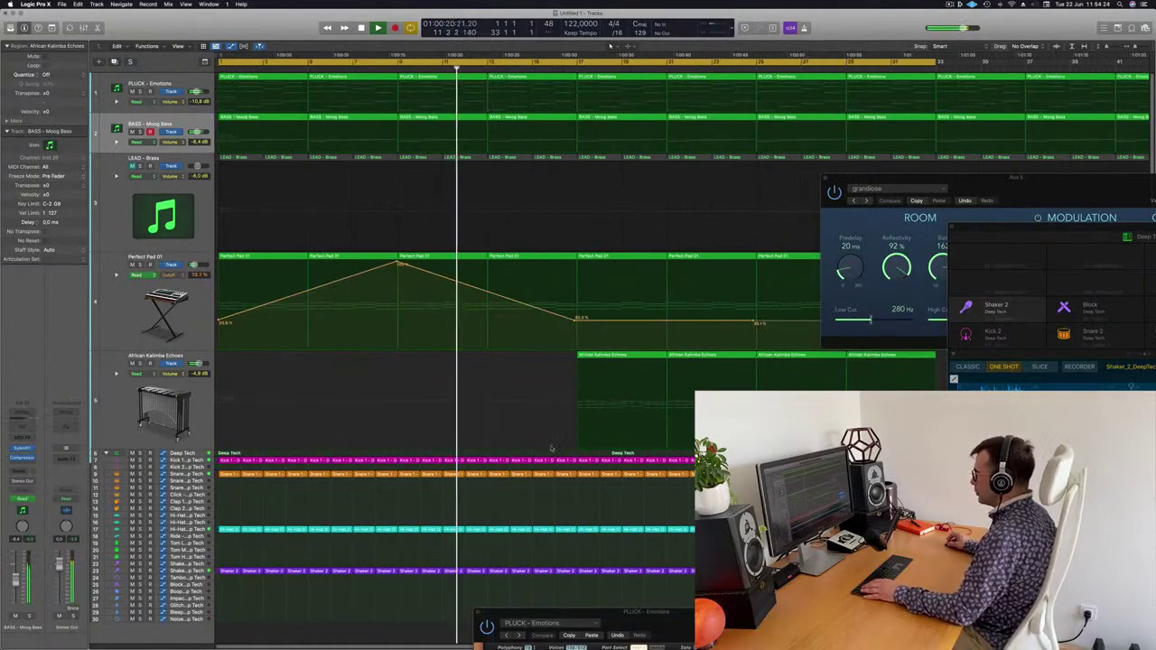
scroll(564, 492, down, 3)
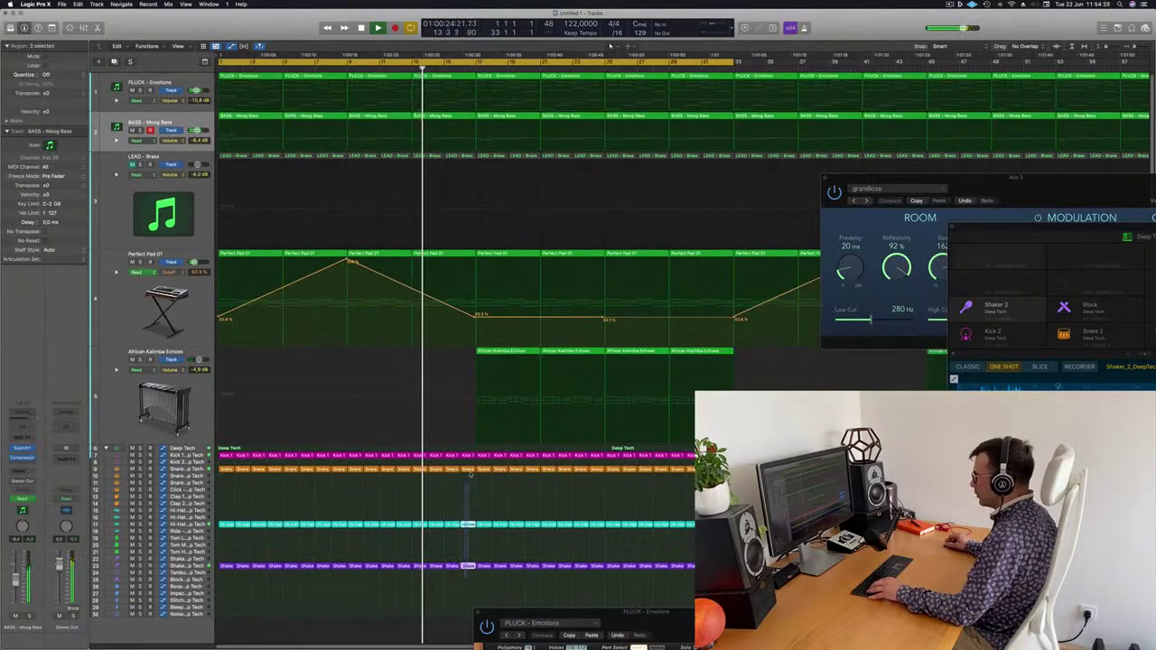
drag(468, 471, 469, 470)
key(BackSpace)
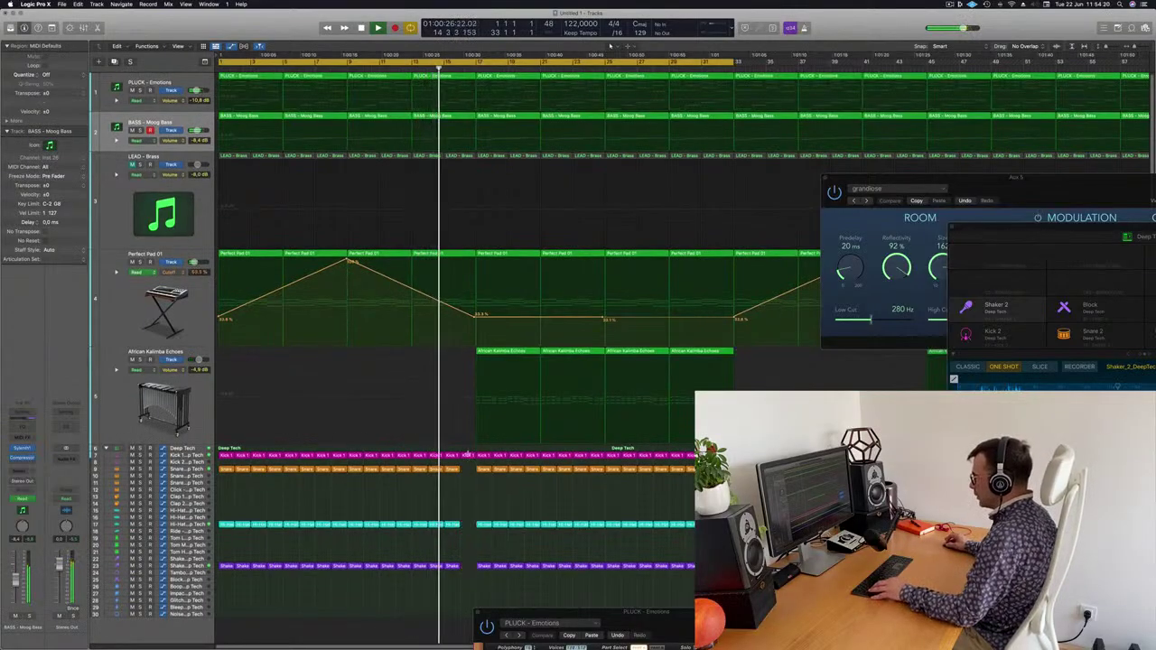
super+click(467, 458)
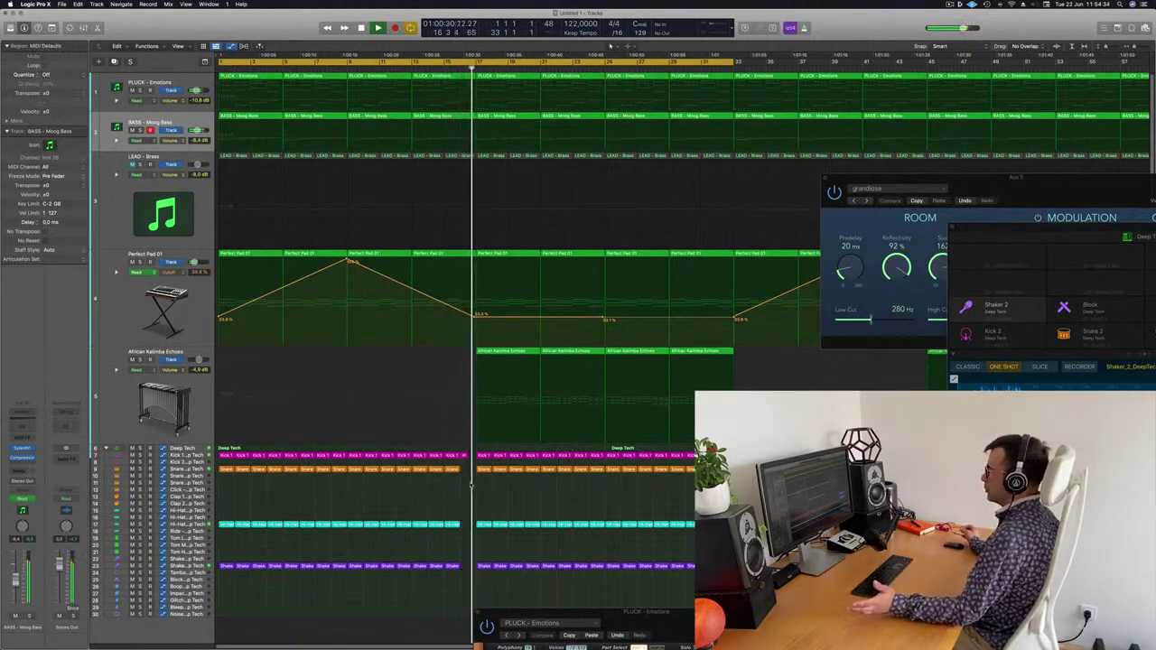
Step: Lower the African Kalimba Echoes track volume to about -6.2 dB and extend the cycle range to bar 65
scroll(457, 490, left, 5)
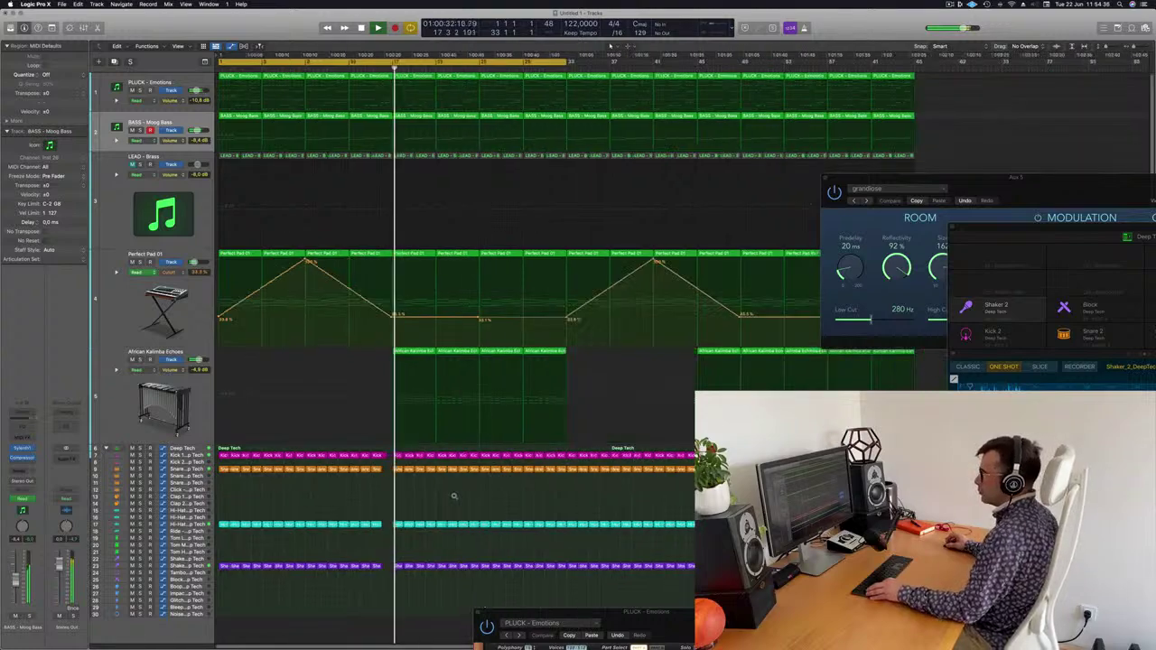
click(128, 399)
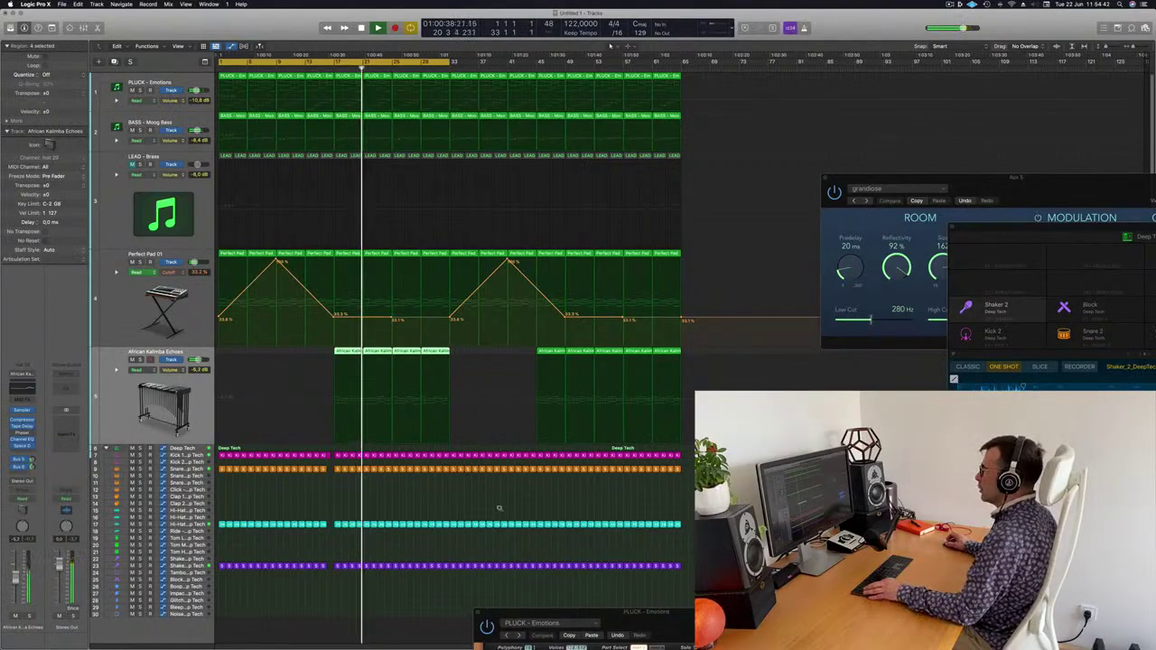
scroll(500, 510, up, 3)
scroll(506, 498, down, 2)
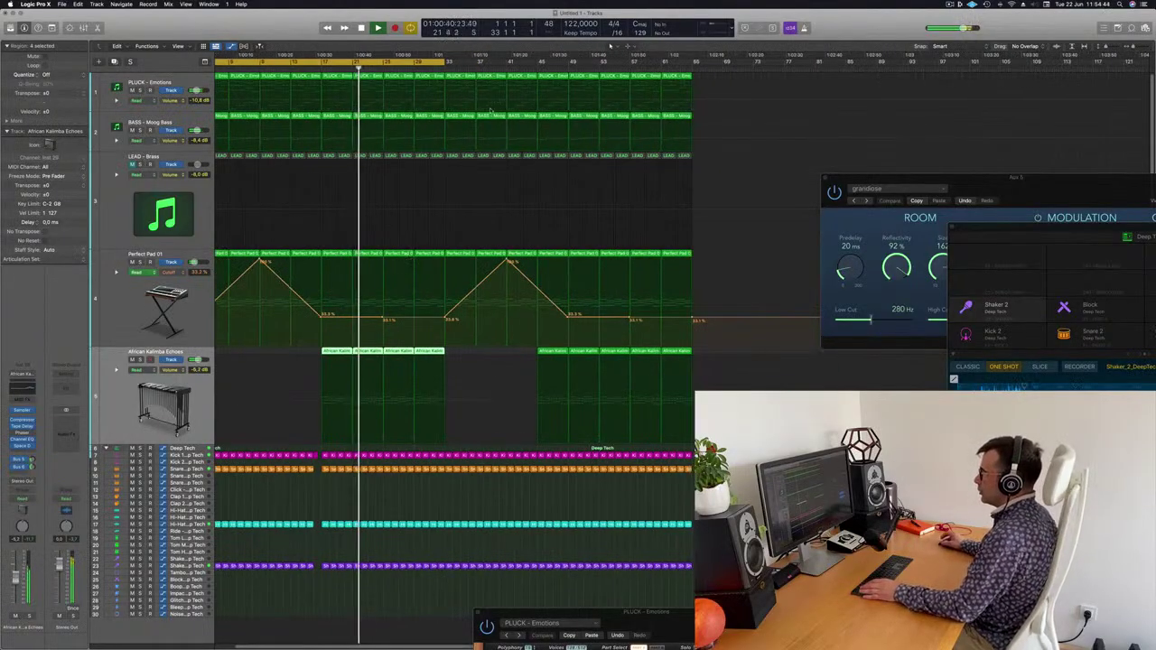
drag(445, 61, 692, 61)
scroll(259, 407, down, 2)
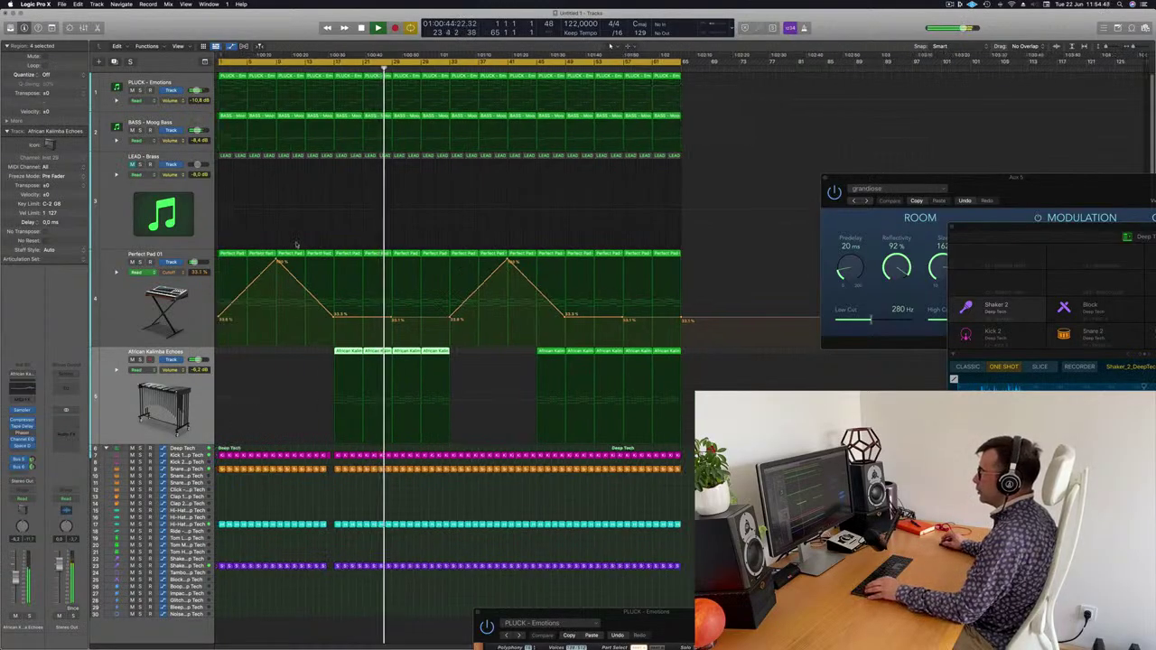
Step: Delete the LEAD - Brass regions before bar 33 and the snare, hi-hat and shaker regions from bar 33 to bar 45
drag(215, 158, 438, 163)
key(Delete)
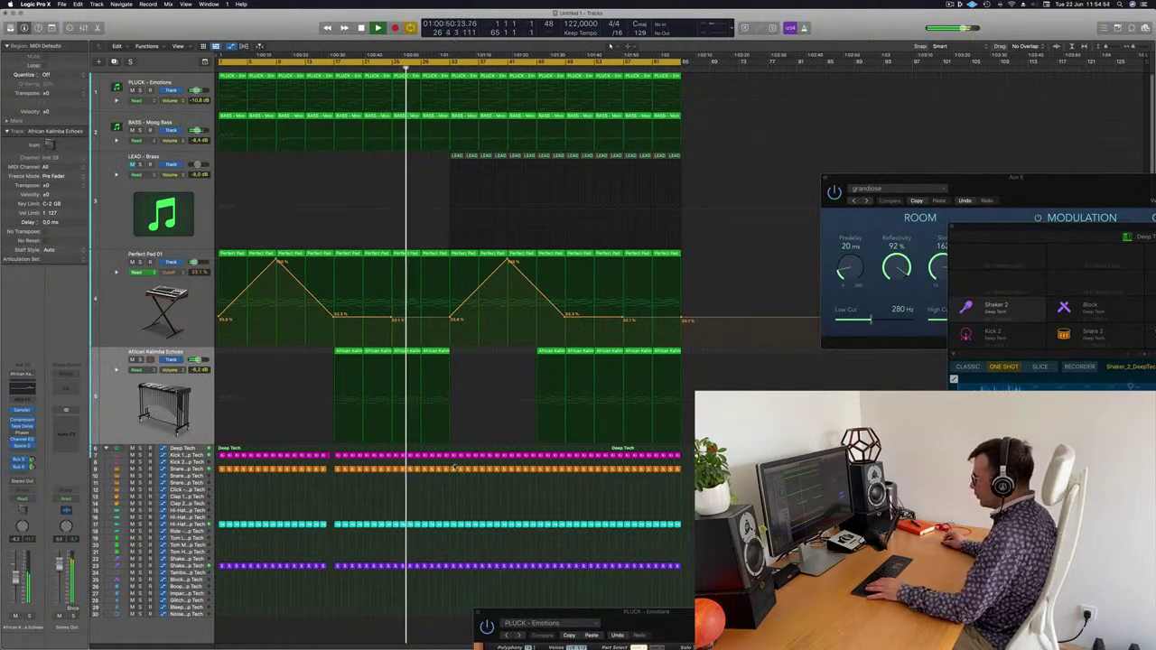
drag(457, 468, 530, 585)
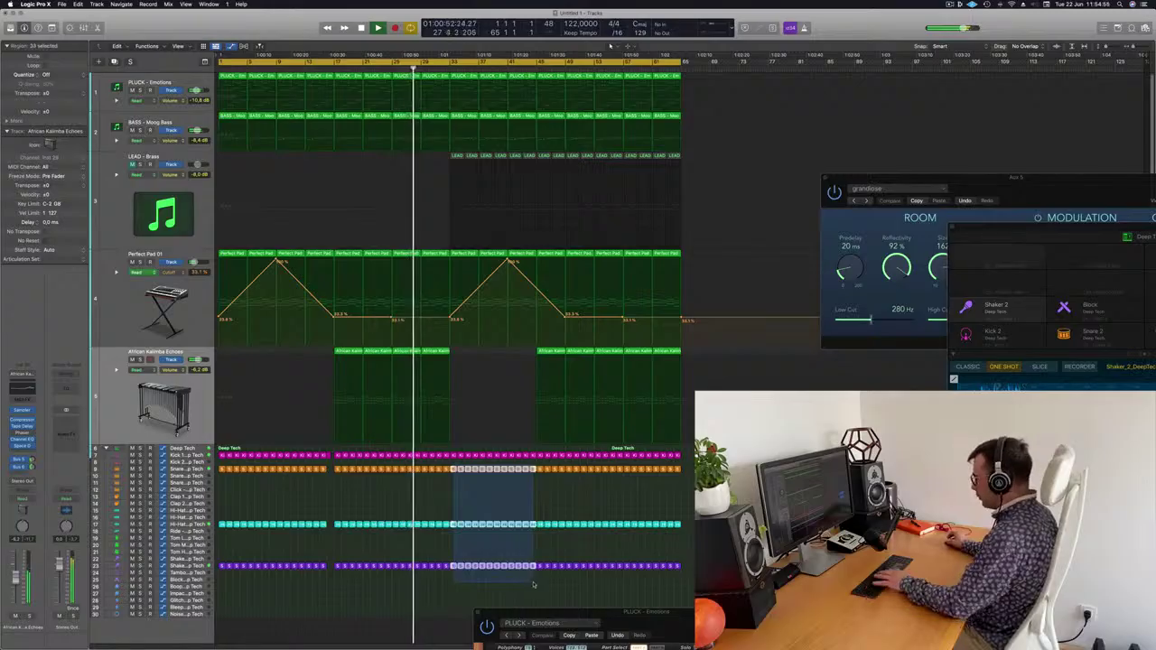
key(Delete)
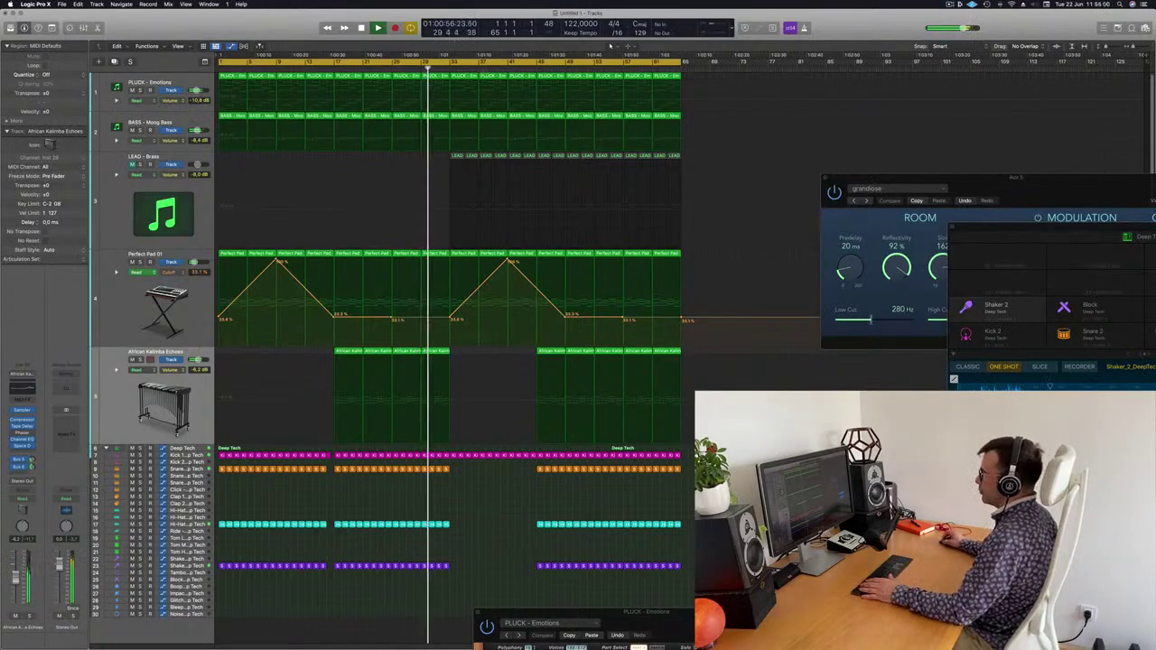
Step: Delete the PLUCK - Emotions regions from bar 33 to bar 41 and play the transition into bar 33 with LEAD - Brass unmuted
click(466, 75)
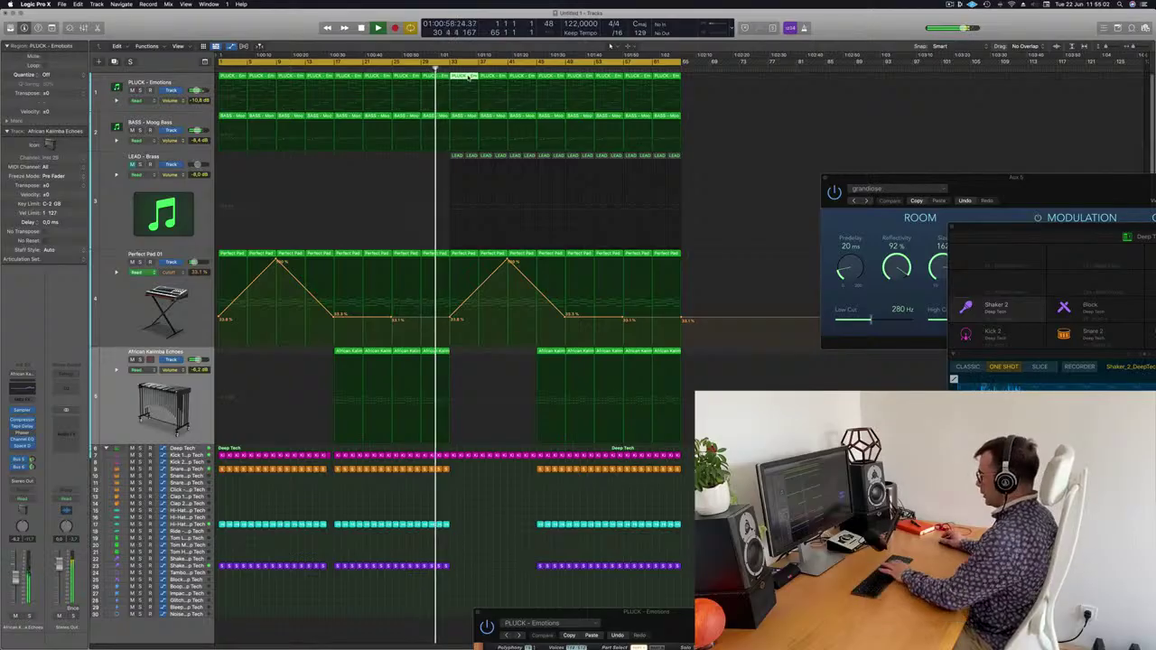
key(Delete)
click(496, 76)
key(Delete)
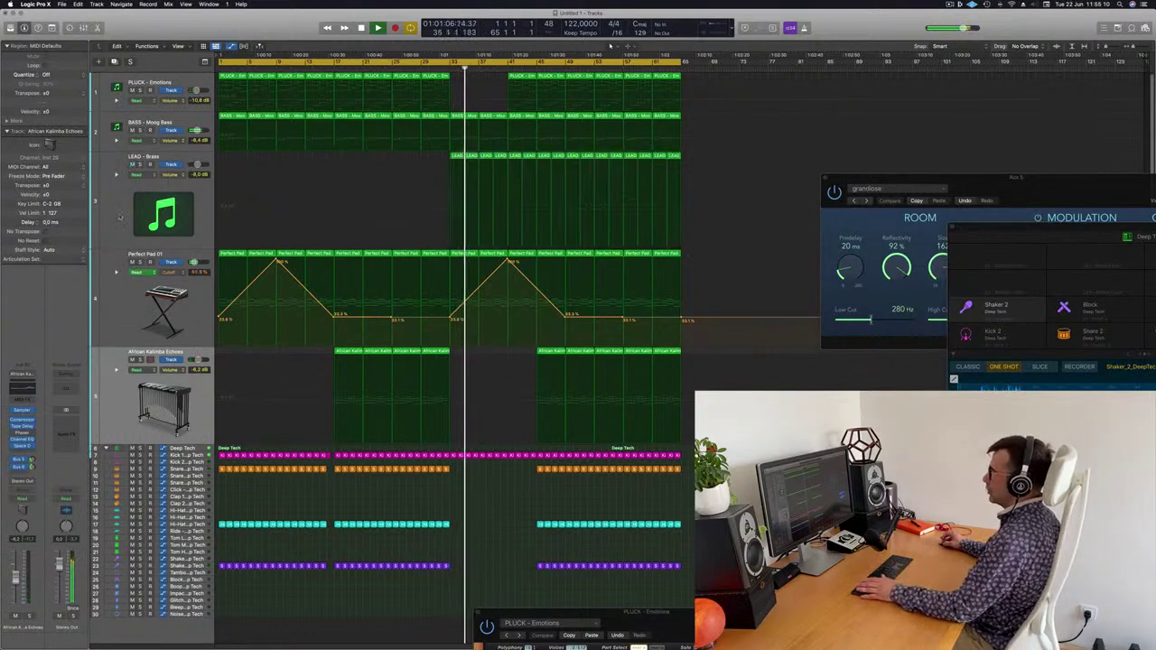
click(442, 64)
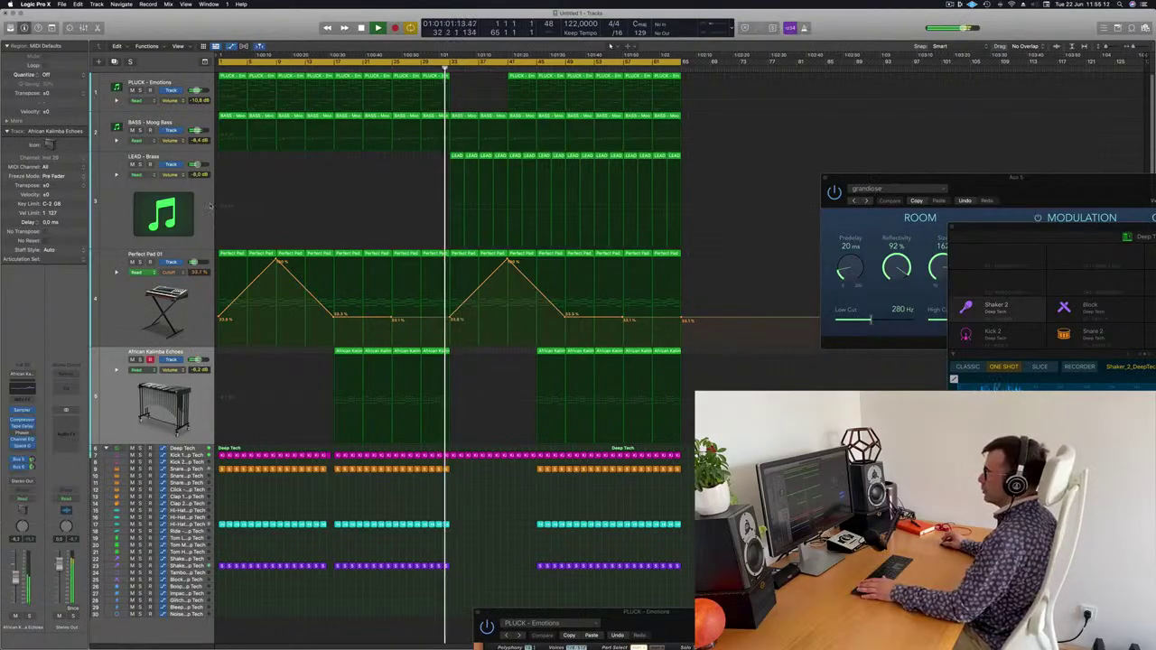
click(206, 208)
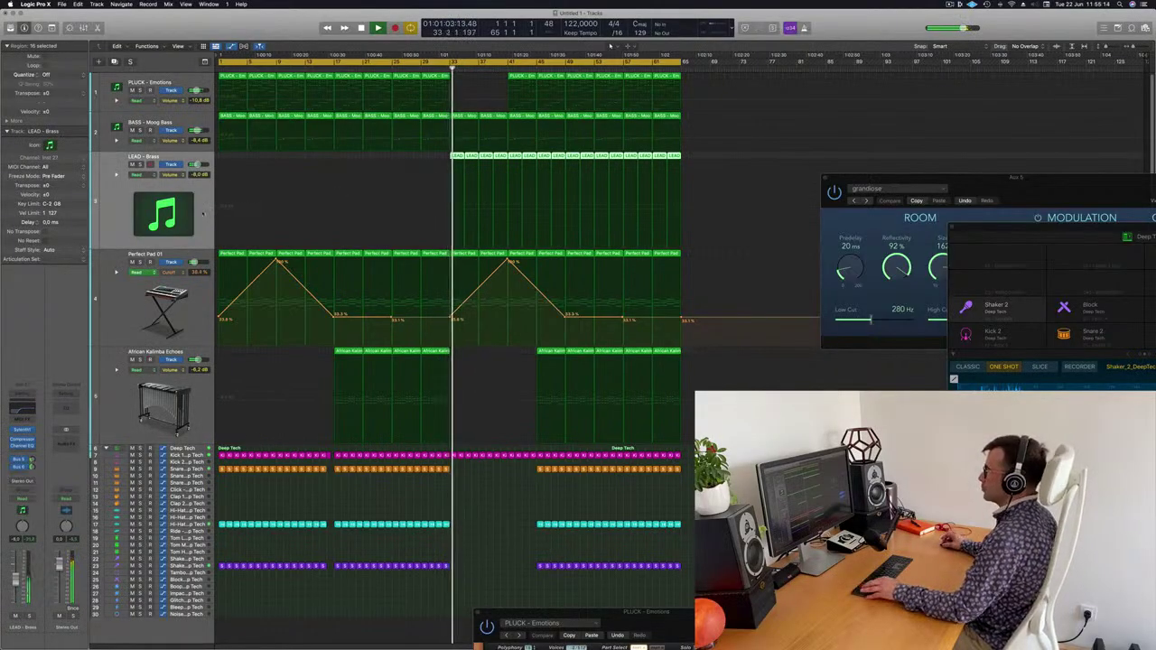
Step: Save the project as EP242.logicx in the Logic folder and play the arrangement from about bar 29
key(super+s)
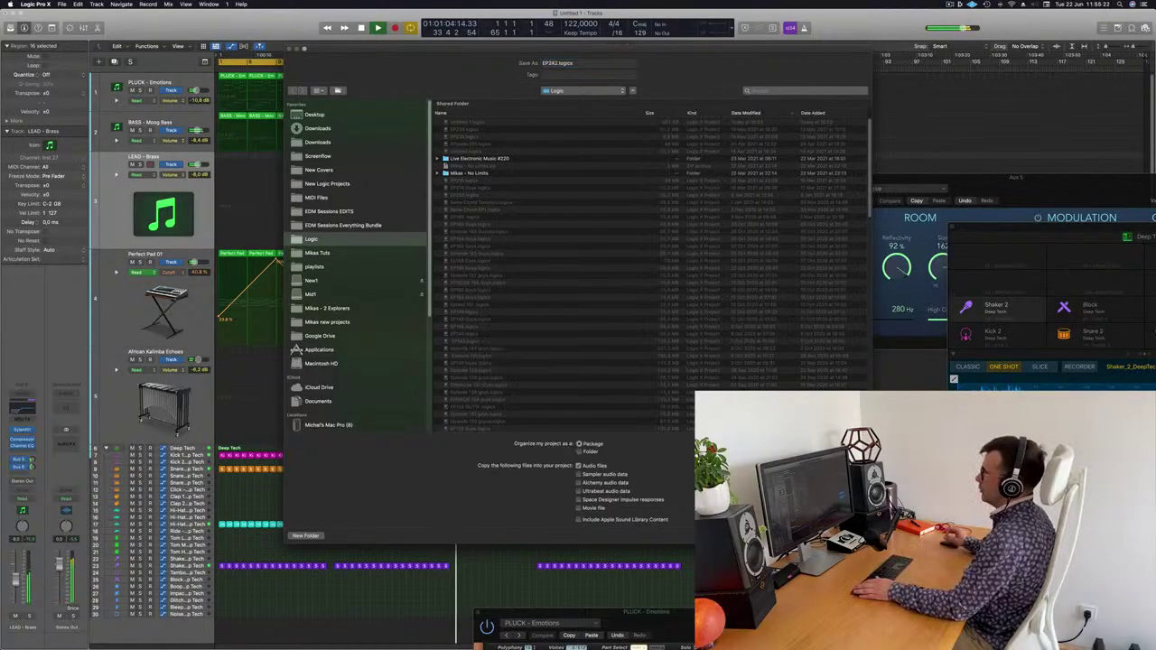
key(Return)
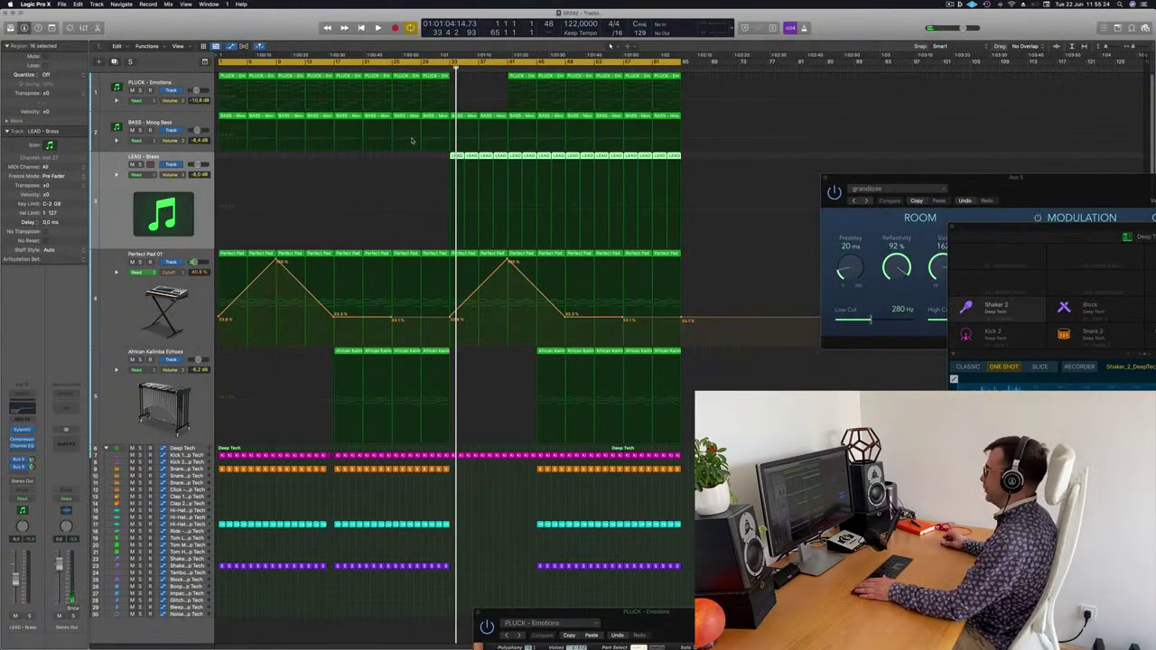
key(space)
click(420, 70)
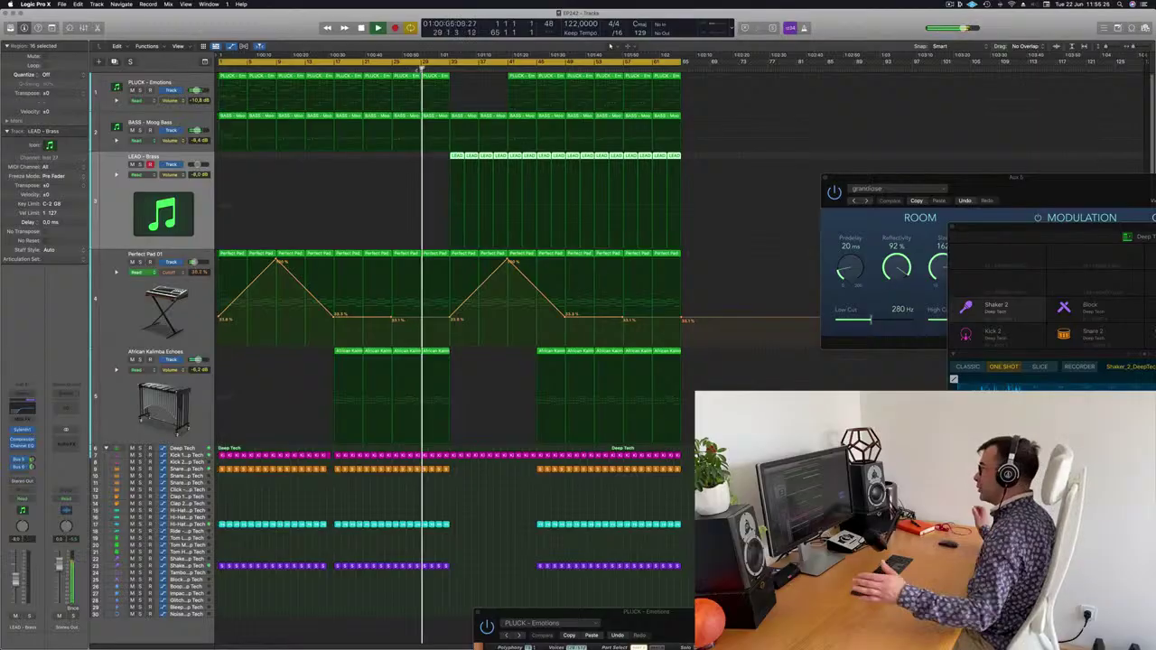